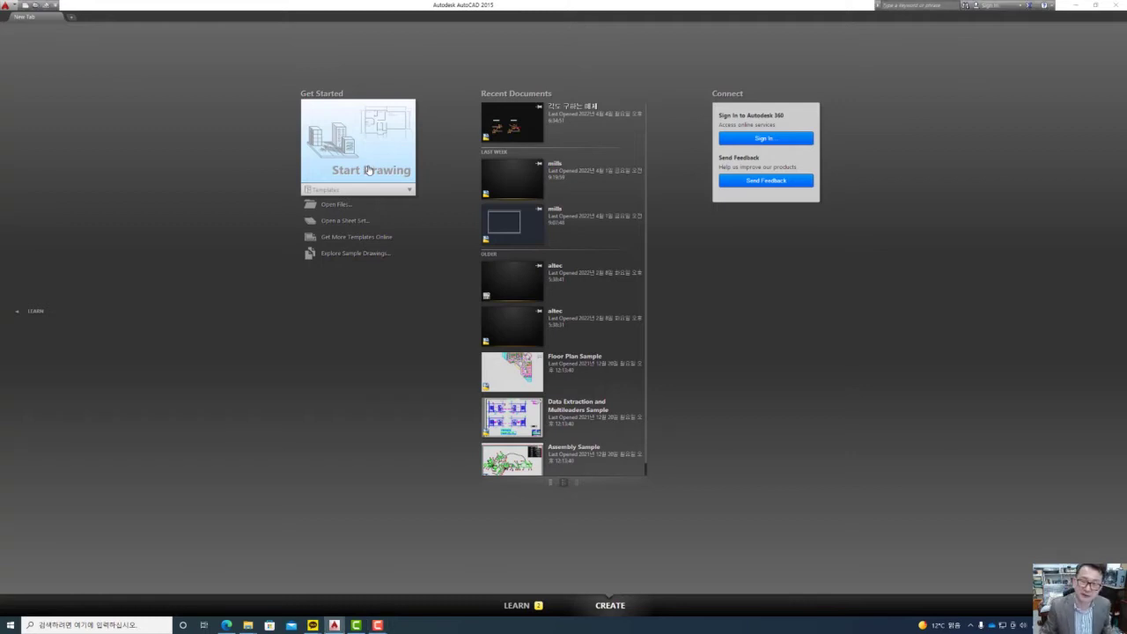
Step: Create a new blank drawing and start the Line command
left_click(370, 169)
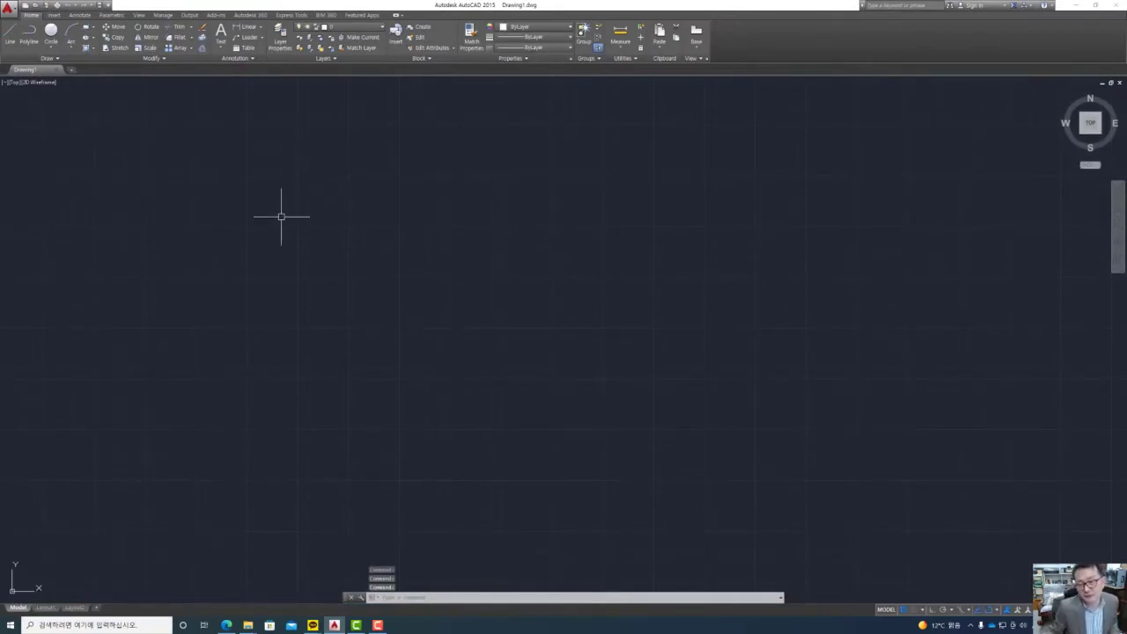
left_click(11, 29)
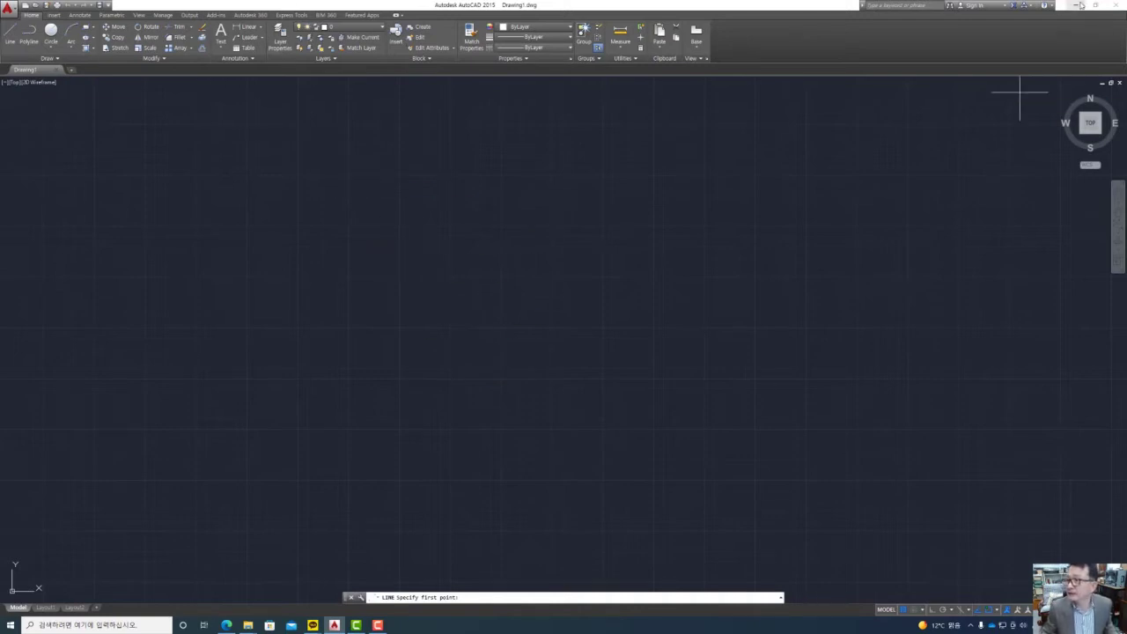
Step: Run ZoomIt.exe from the desktop's Zoomit folder, switch back to the AutoCAD drawing and cancel the pending Line command
key("super+d")
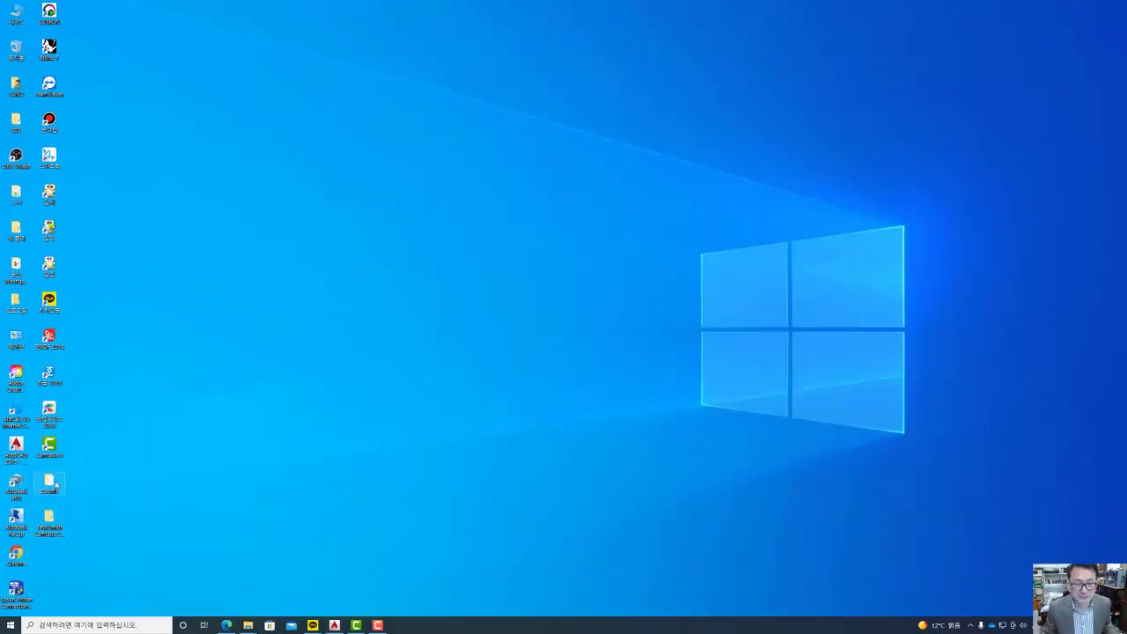
double_click(51, 483)
left_click(330, 330)
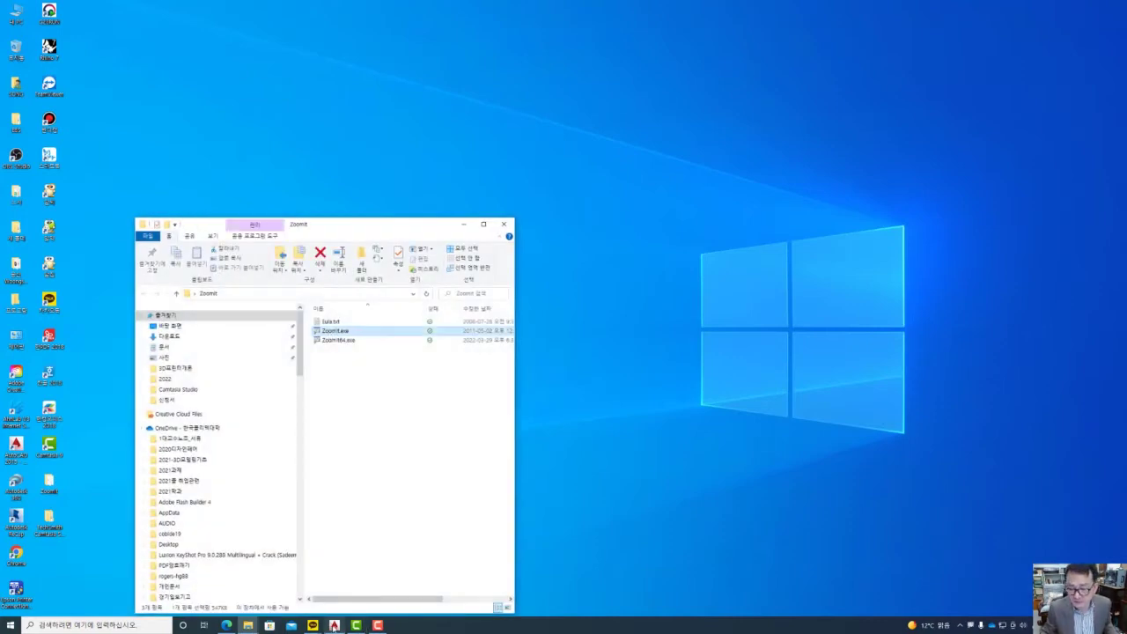
left_click(463, 224)
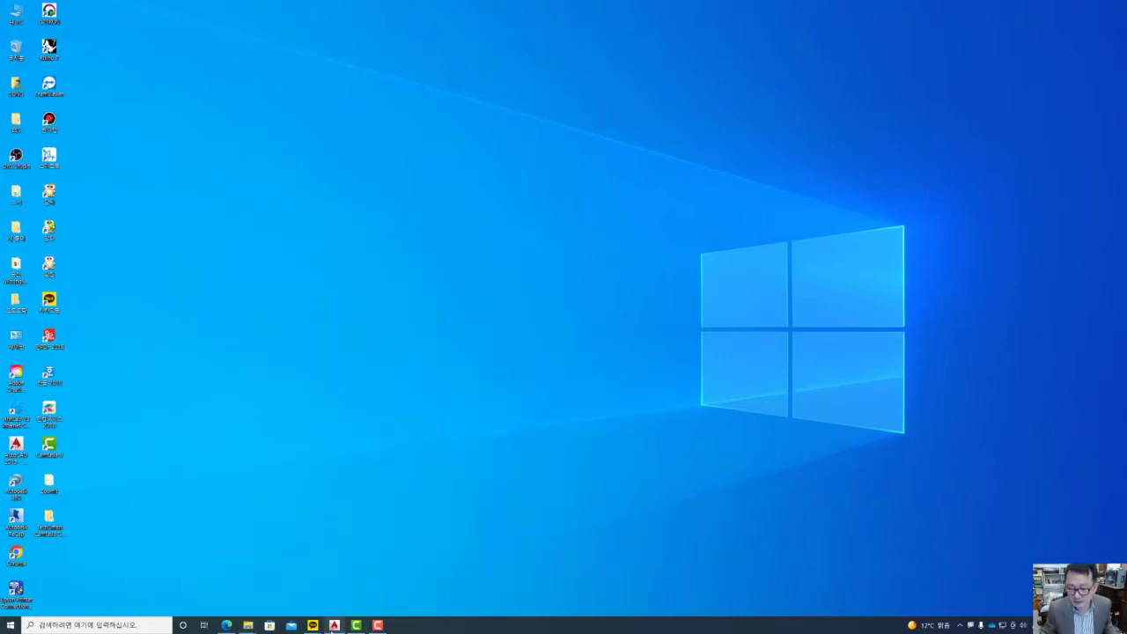
left_click(334, 625)
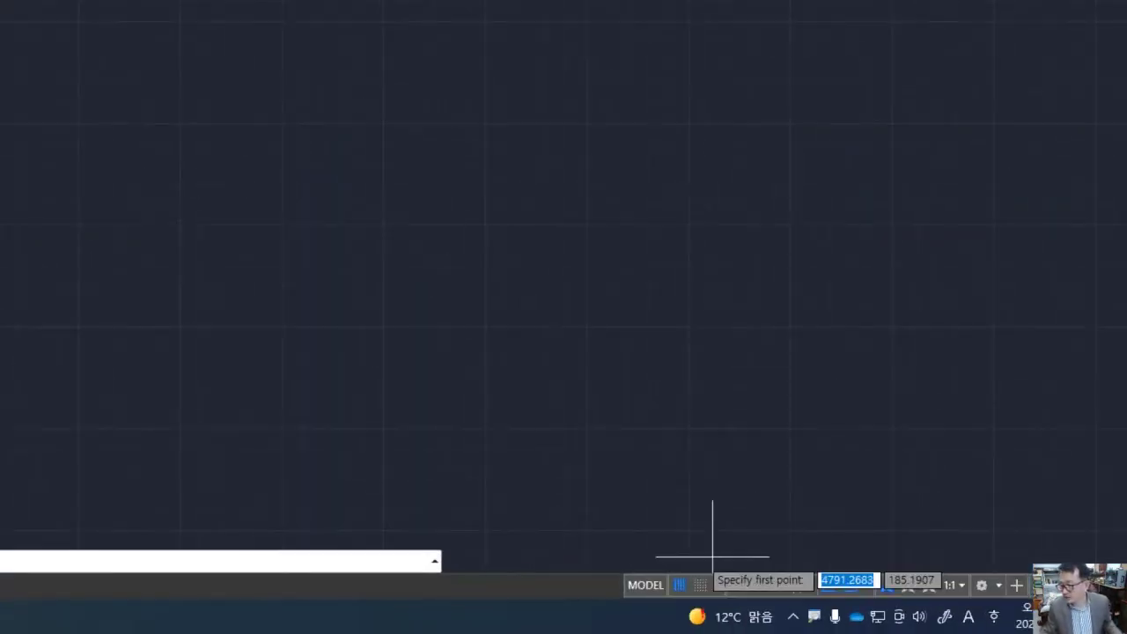
key("Escape")
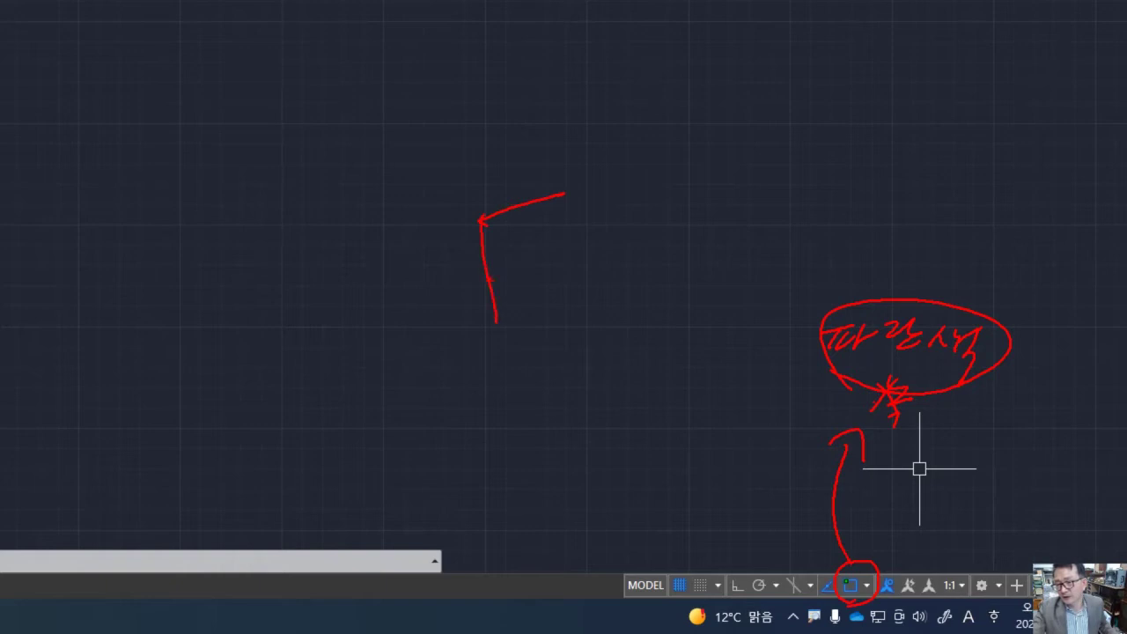
left_click_drag(554, 242, 574, 292)
mouse_move(617, 227)
left_mouse_down()
mouse_move(622, 262)
mouse_move(688, 247)
left_mouse_up()
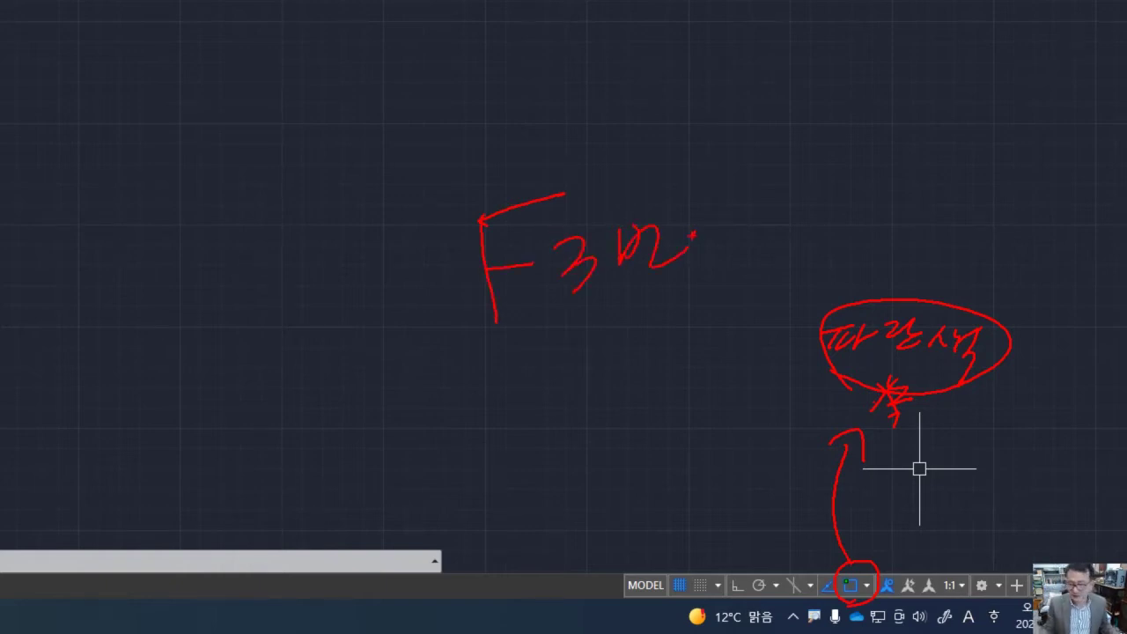
key("Escape")
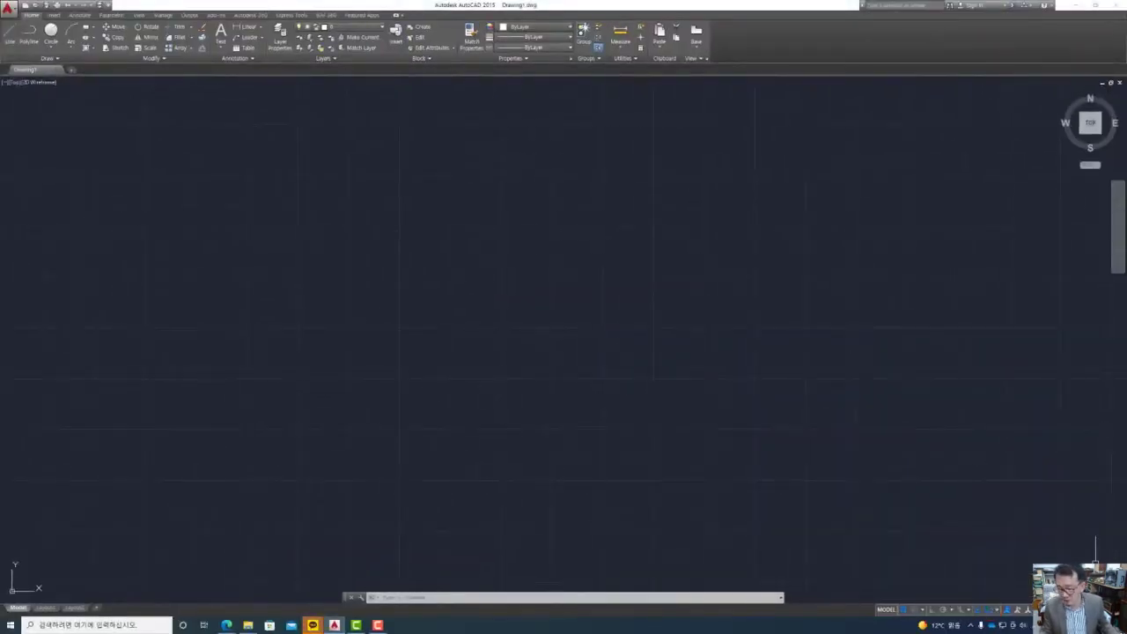
Step: Toggle object snap off and on repeatedly, finishing with it switched on
key("F3")
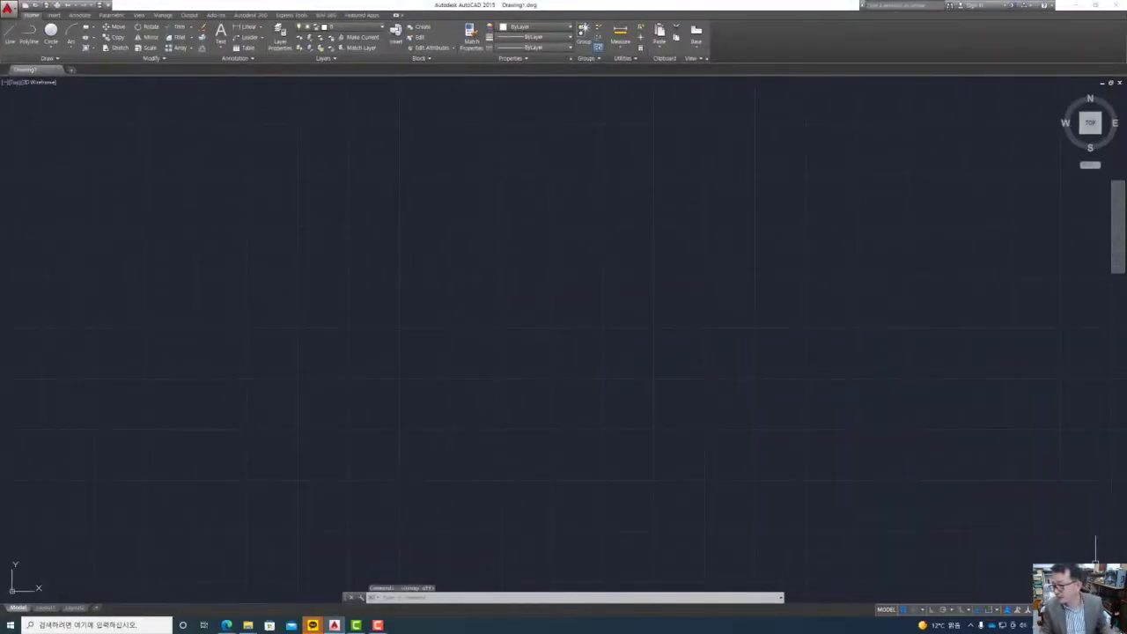
key("F3")
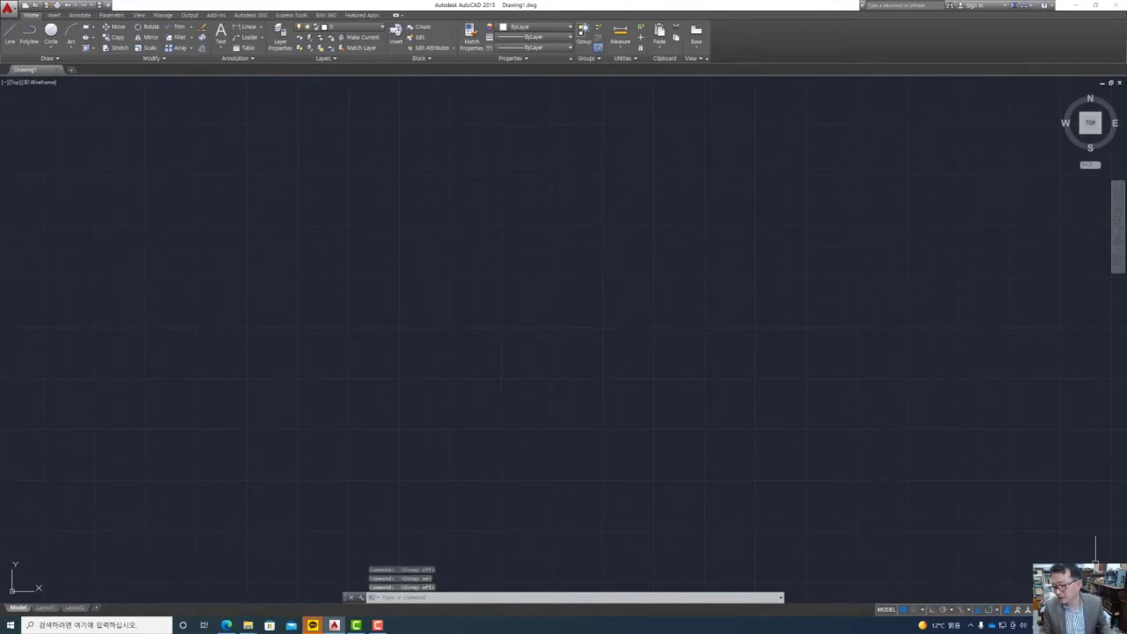
key("F3")
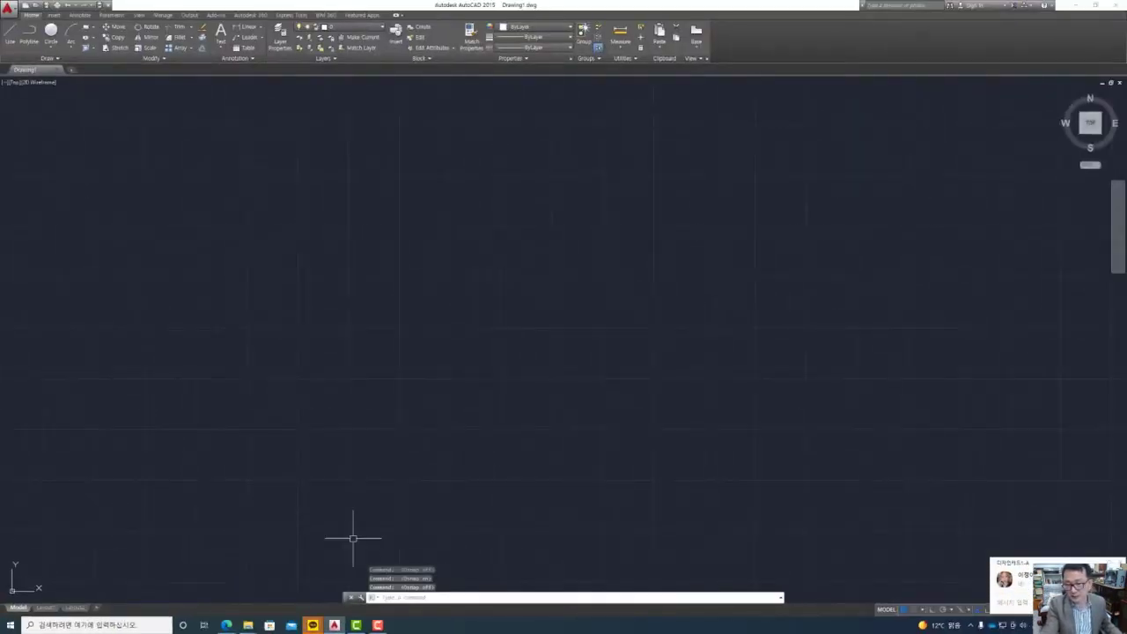
key("Escape")
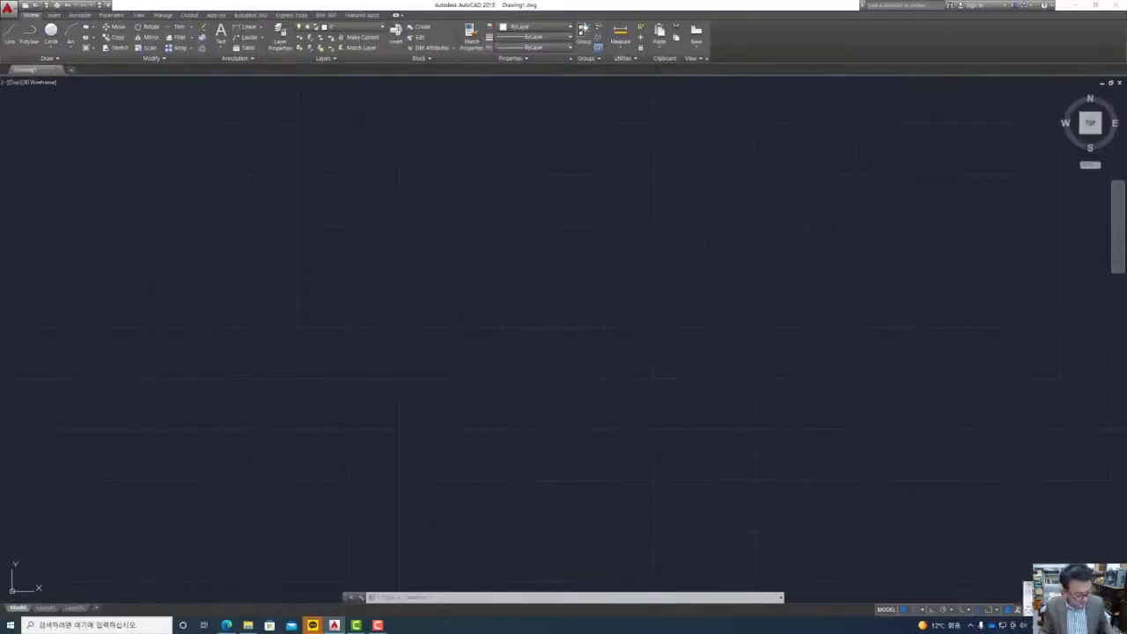
key("F3")
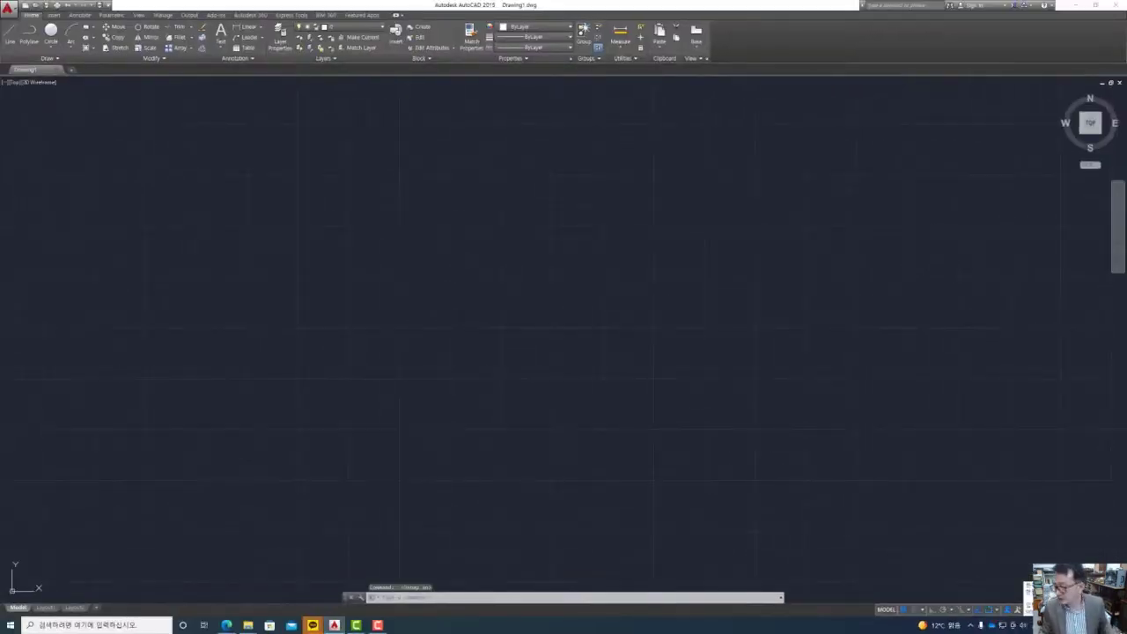
Step: Examine the list of object snap modes, marking the Endpoint, Center, Intersection and Extension entries
left_click(997, 610)
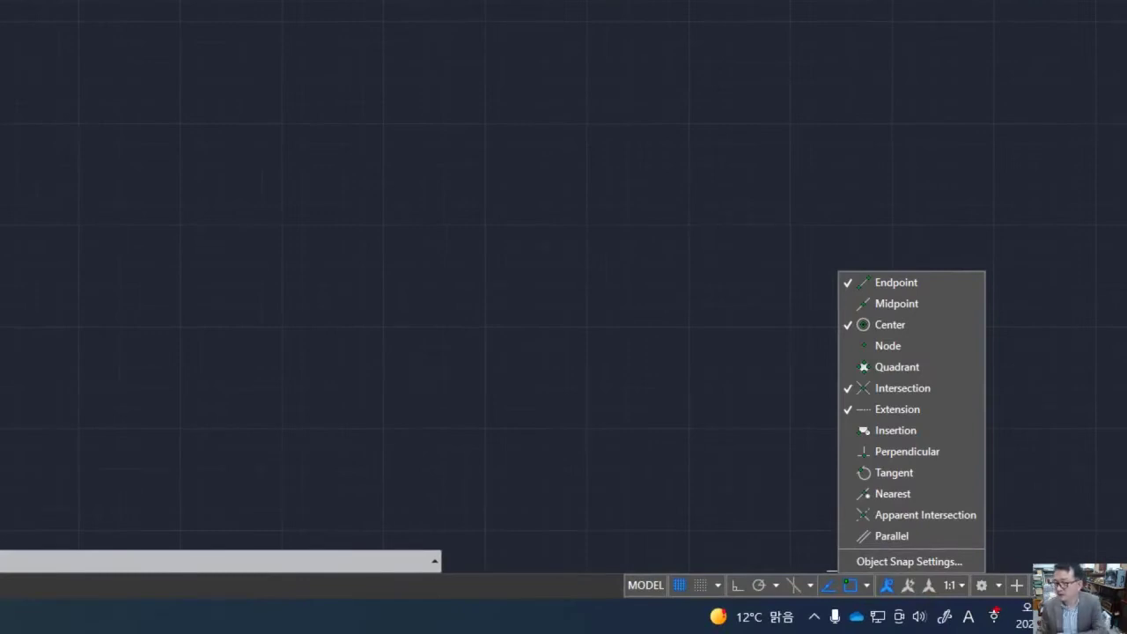
mouse_move(843, 266)
left_mouse_down()
mouse_move(839, 296)
mouse_move(859, 274)
mouse_move(917, 292)
left_mouse_up()
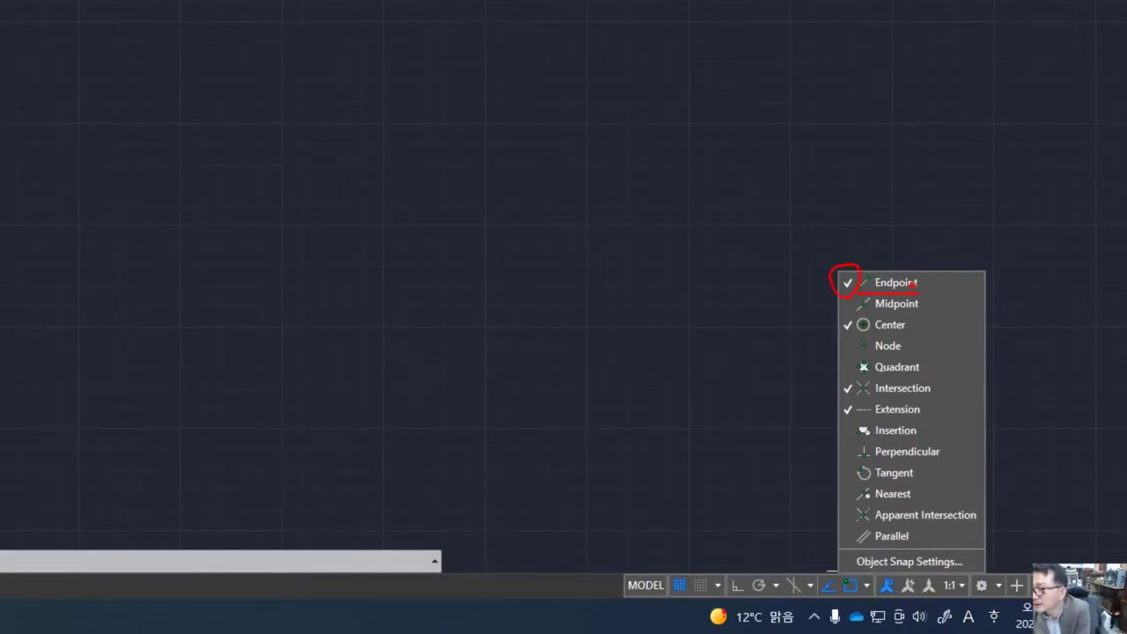
left_click_drag(839, 315, 835, 340)
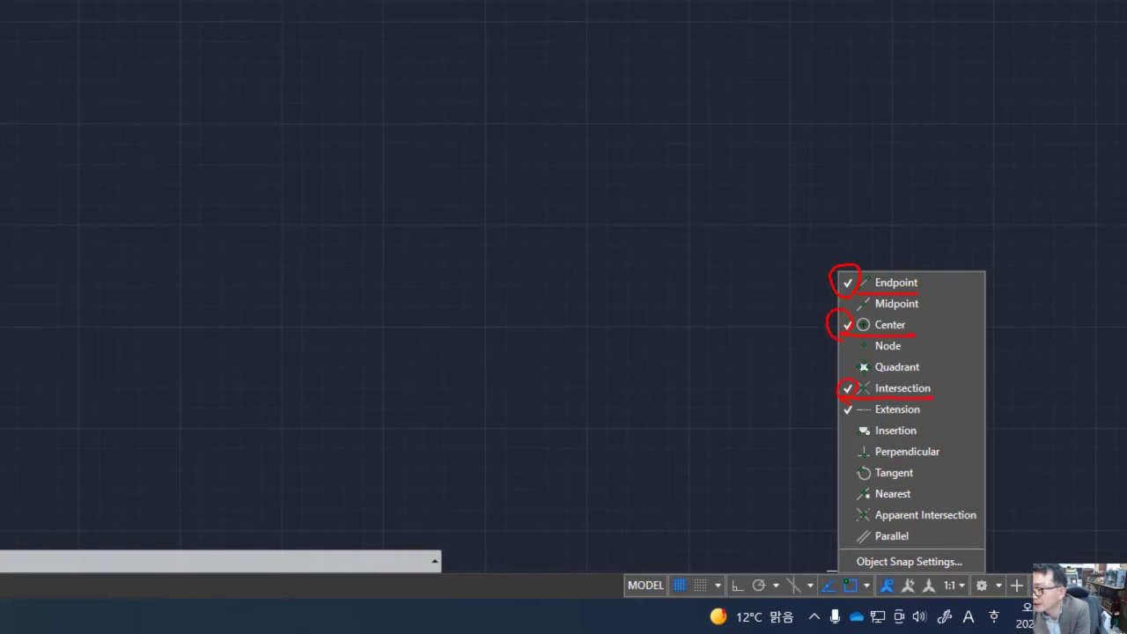
left_click_drag(842, 421, 849, 403)
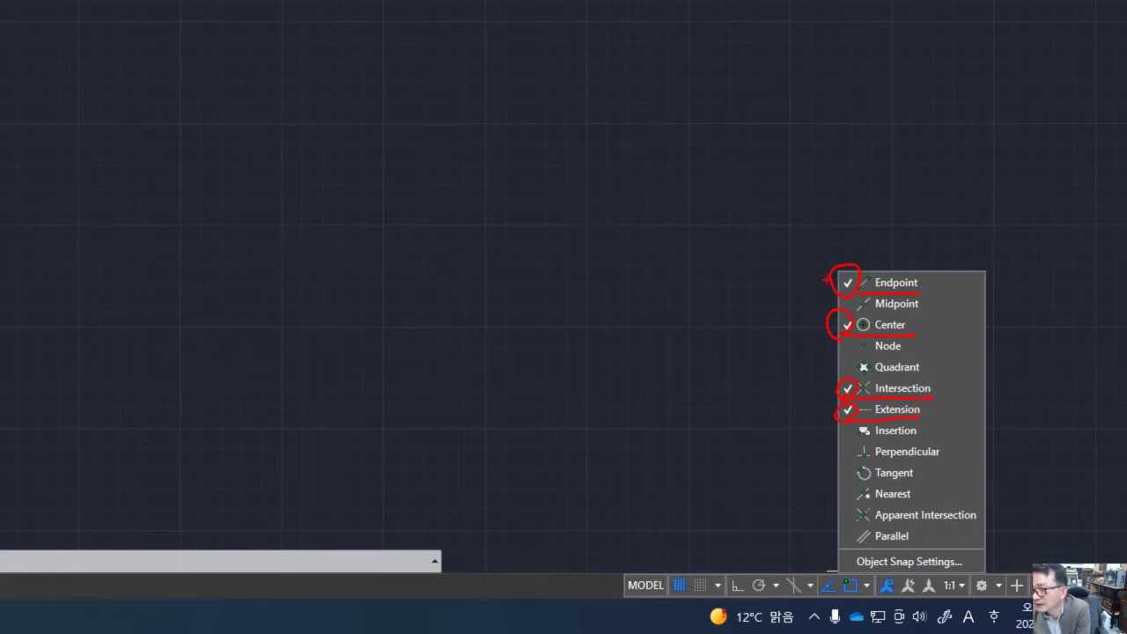
mouse_move(837, 278)
left_mouse_down()
mouse_move(807, 348)
mouse_move(830, 408)
left_mouse_up()
mouse_move(698, 314)
left_mouse_down()
mouse_move(667, 370)
mouse_move(695, 351)
left_mouse_up()
mouse_move(707, 311)
left_mouse_down()
mouse_move(728, 324)
mouse_move(713, 352)
left_mouse_up()
left_click_drag(710, 355, 708, 379)
mouse_move(731, 333)
left_mouse_down()
mouse_move(726, 352)
mouse_move(748, 357)
left_mouse_up()
left_click_drag(754, 321, 754, 370)
mouse_move(678, 412)
left_mouse_down()
mouse_move(661, 310)
mouse_move(689, 423)
left_mouse_up()
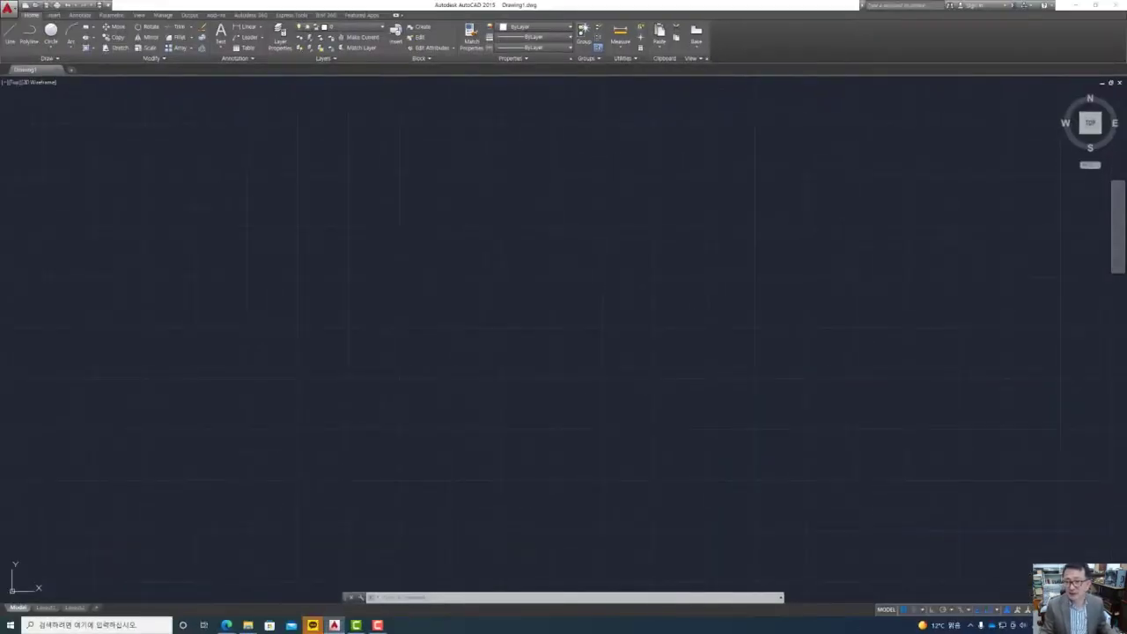
Step: Switch to File Explorer, view the AutoCAD lecture folders in the CAD practice folder under 수업자료 > 2022, and close the window
left_click(1075, 5)
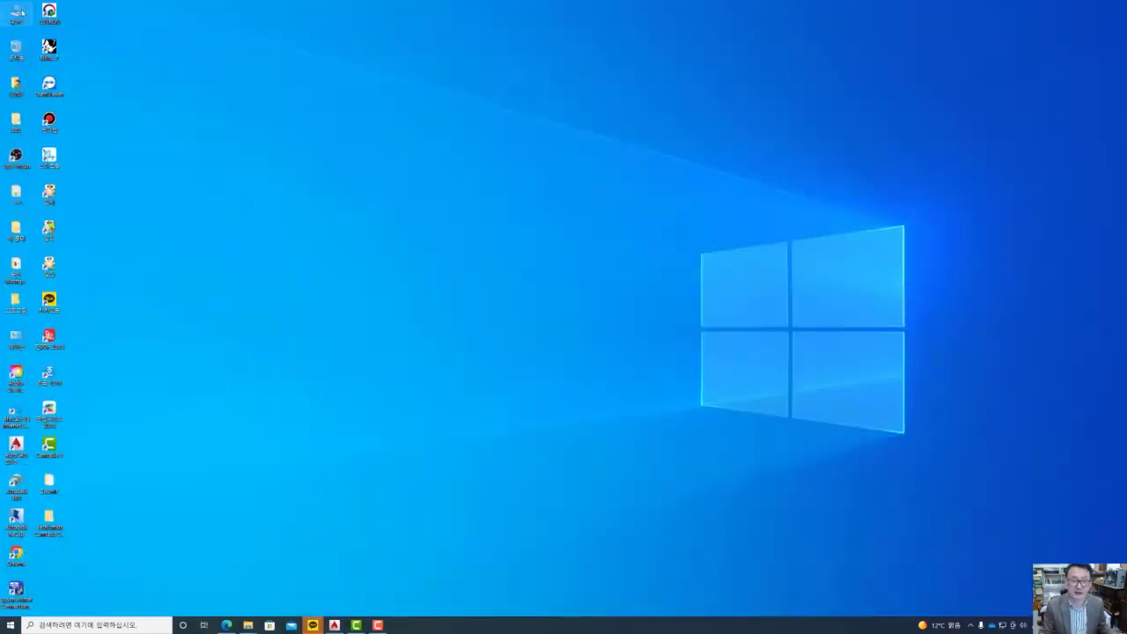
double_click(16, 12)
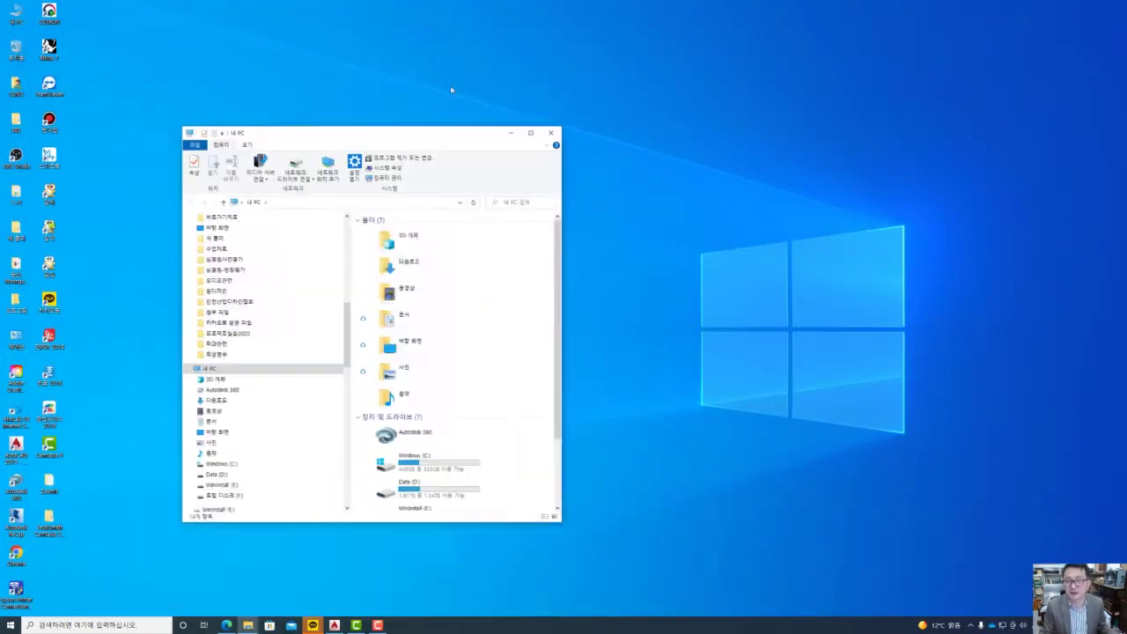
scroll(273, 281, "down", 1)
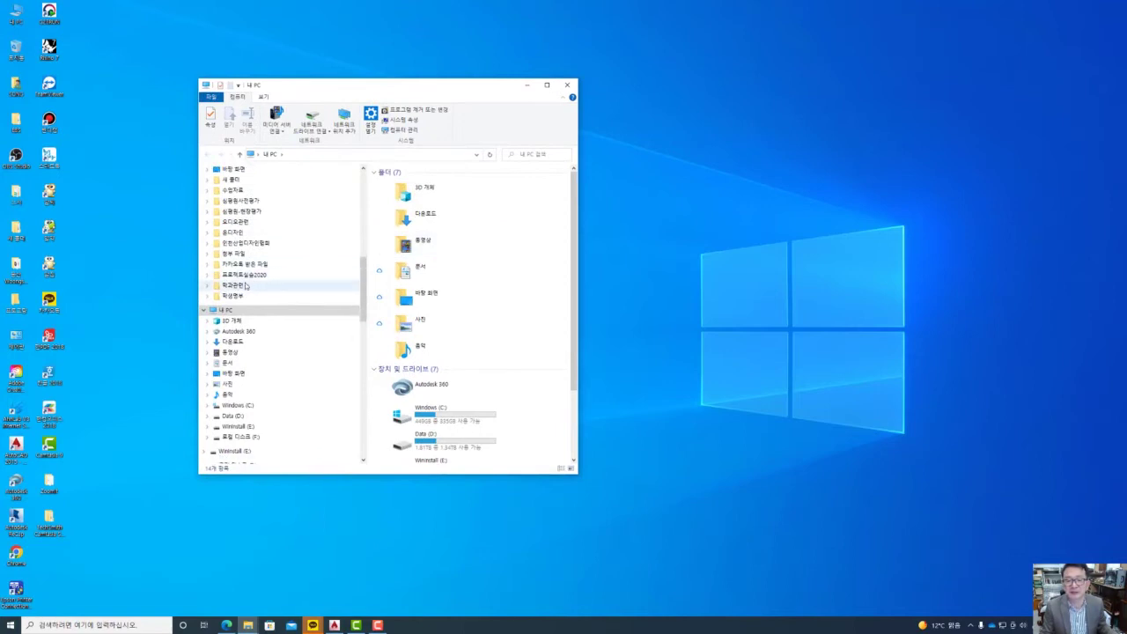
scroll(275, 269, "up", 2)
left_click(247, 223)
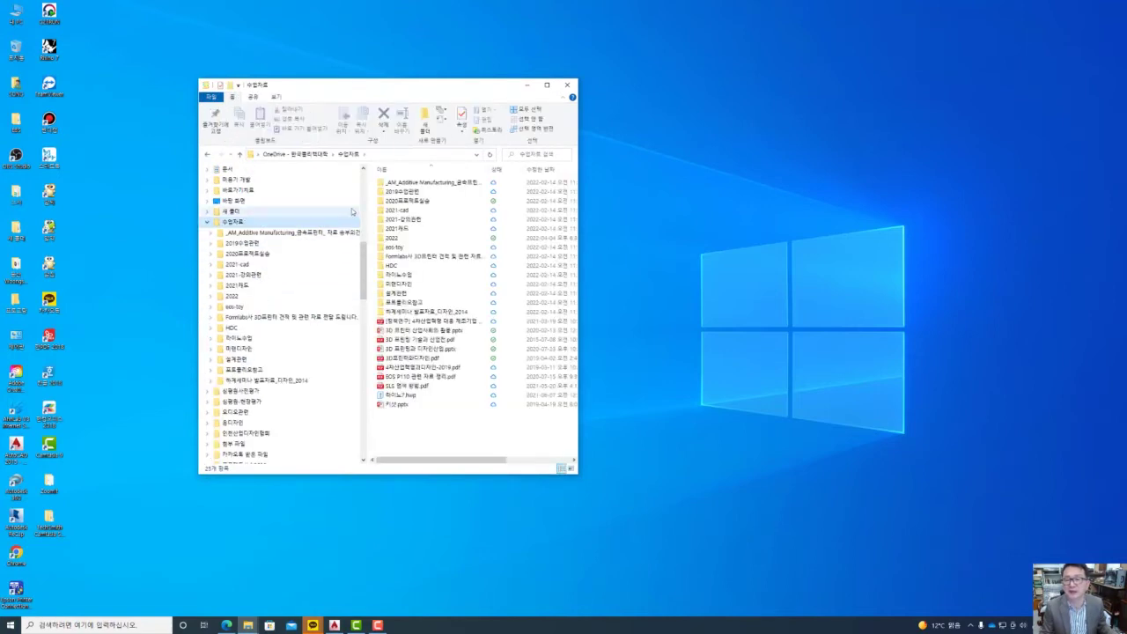
double_click(405, 239)
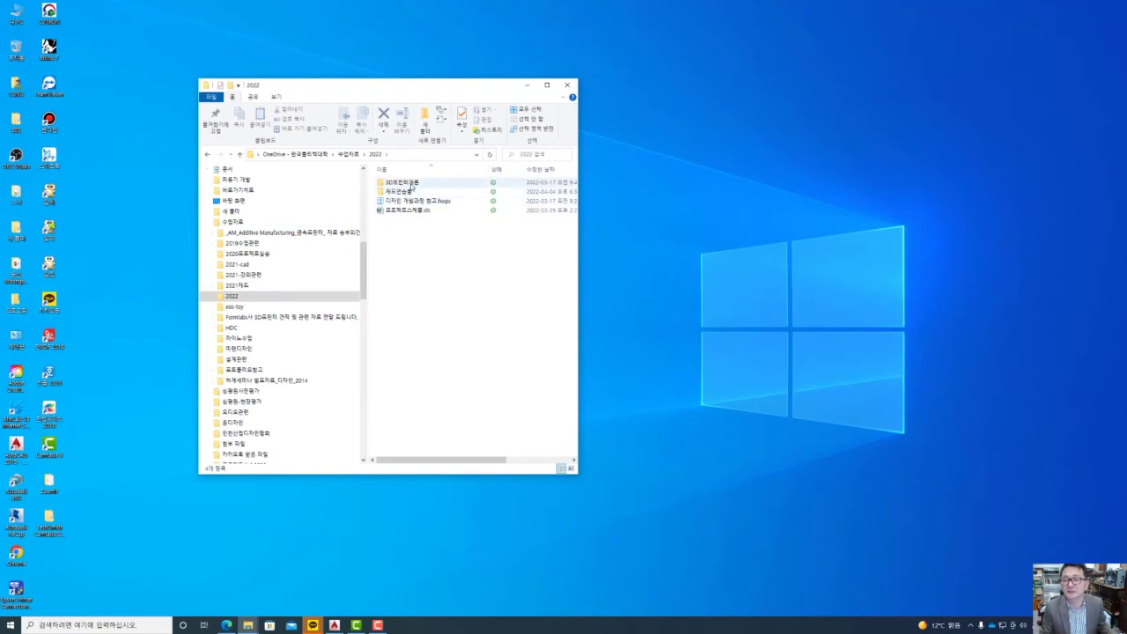
double_click(411, 192)
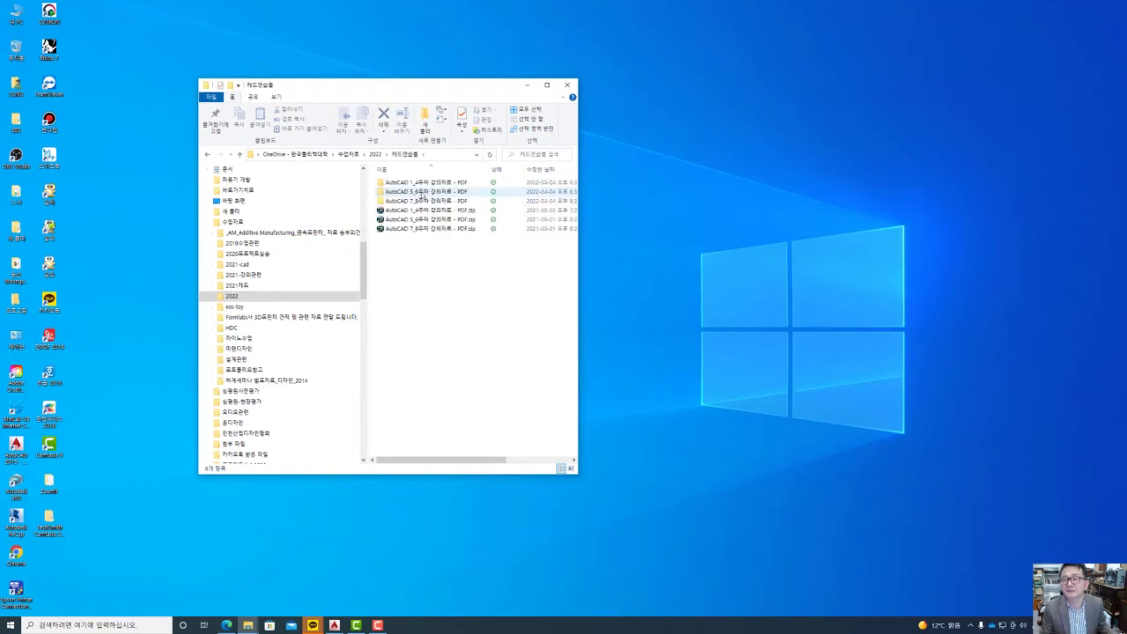
left_click(567, 85)
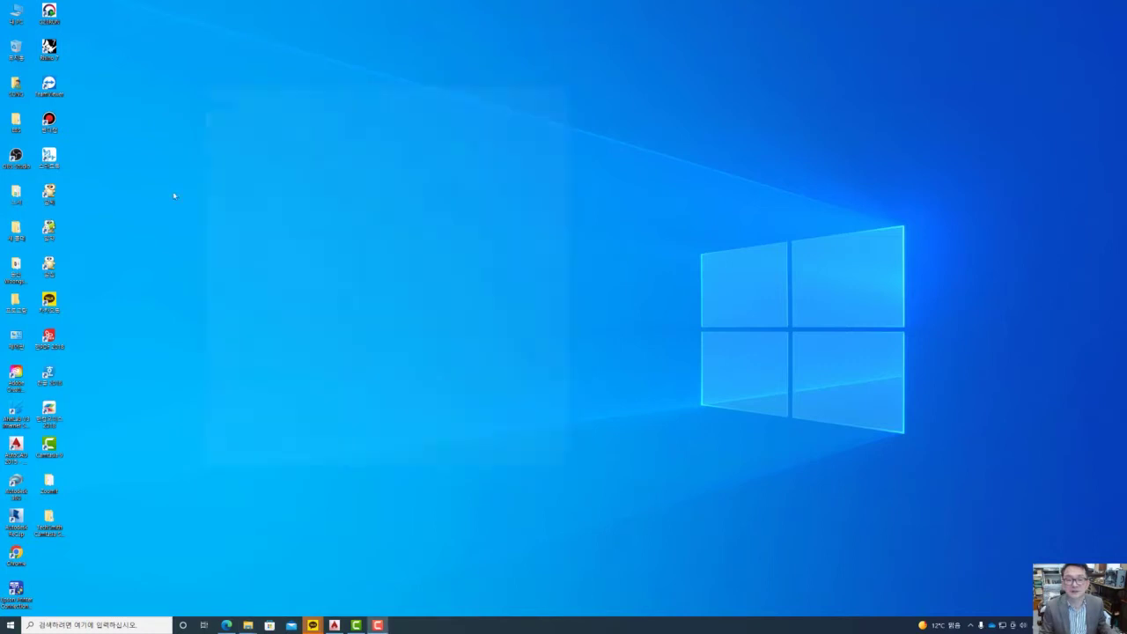
mouse_move(376, 625)
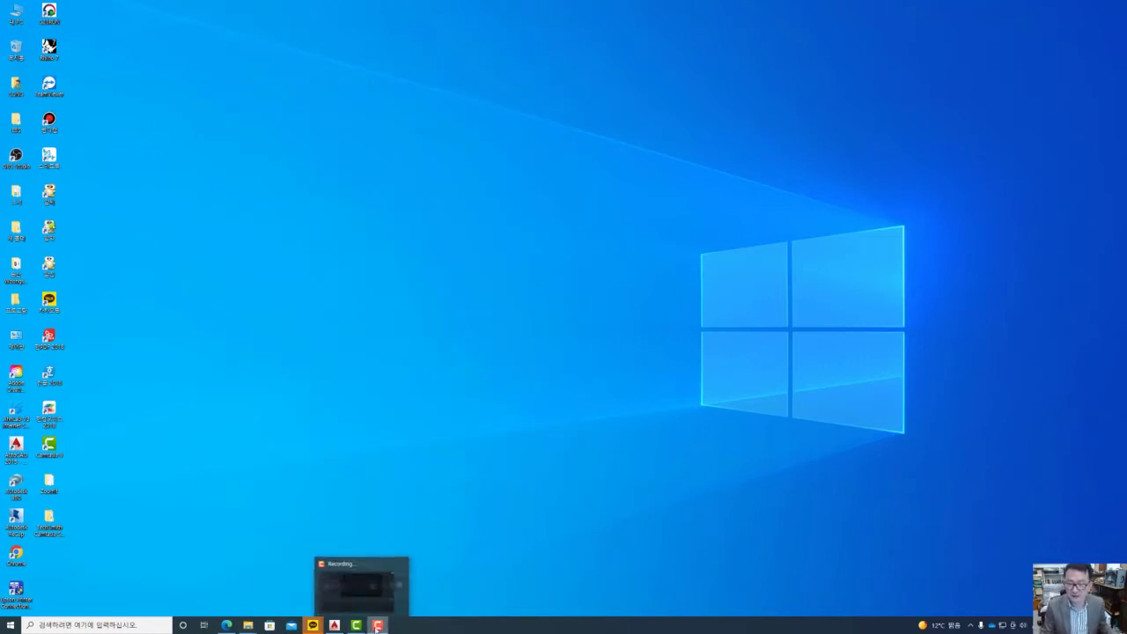
left_click(357, 626)
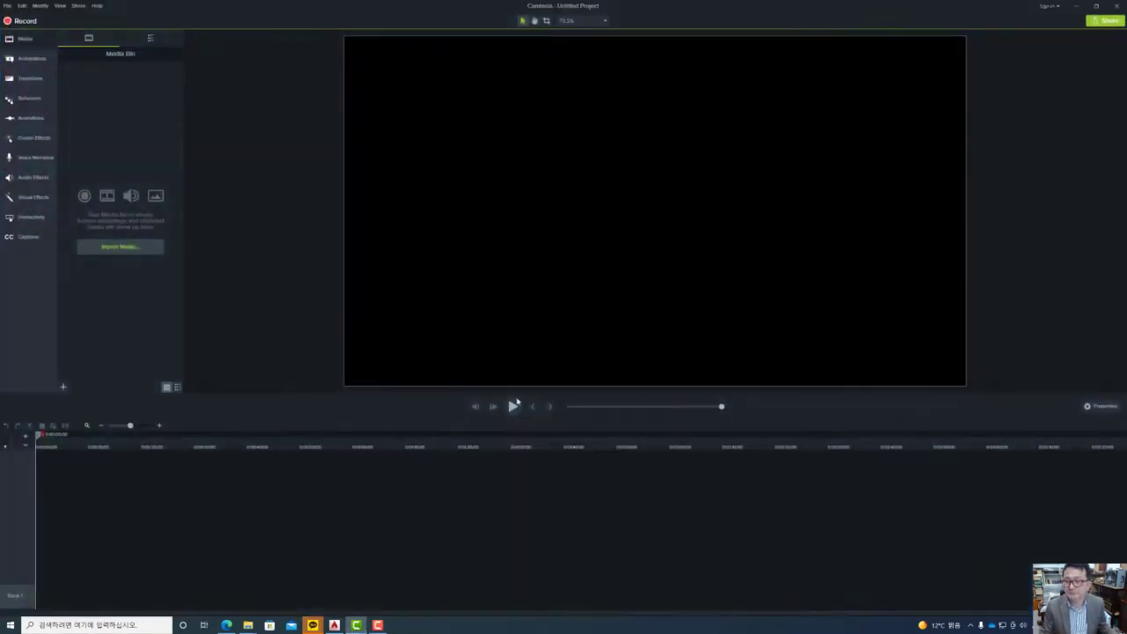
left_click(334, 625)
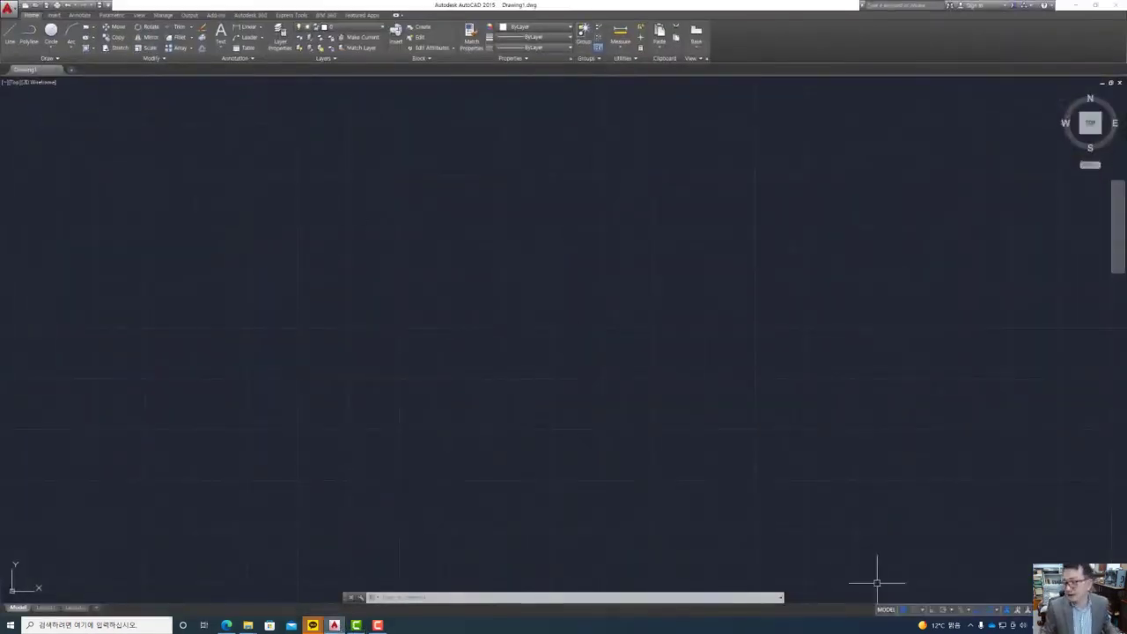
left_click(996, 609)
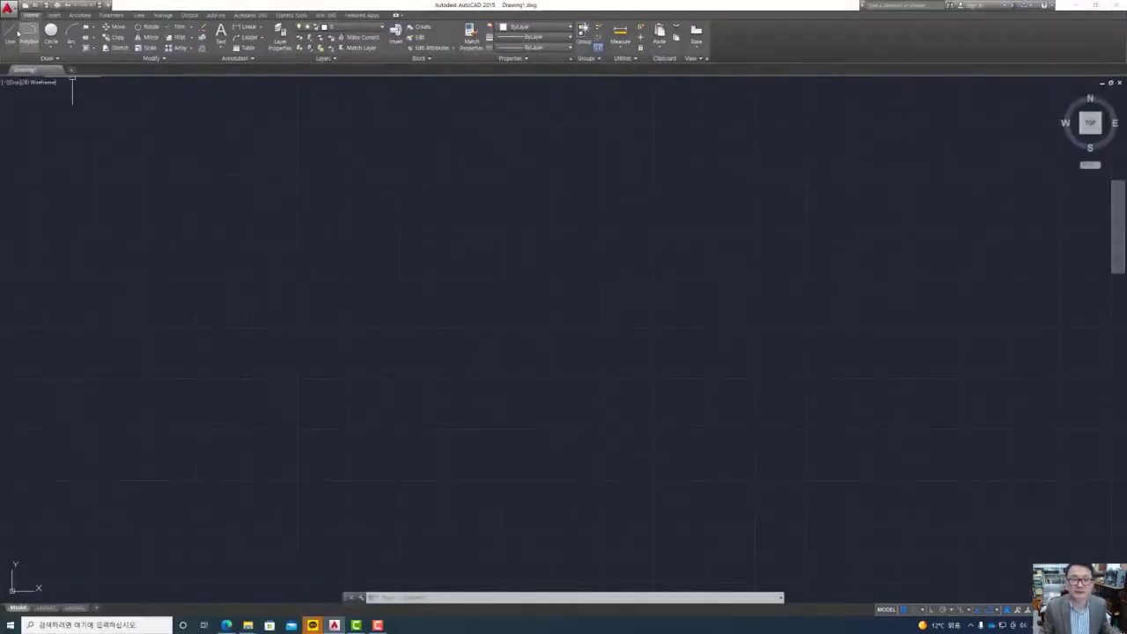
left_click(13, 33)
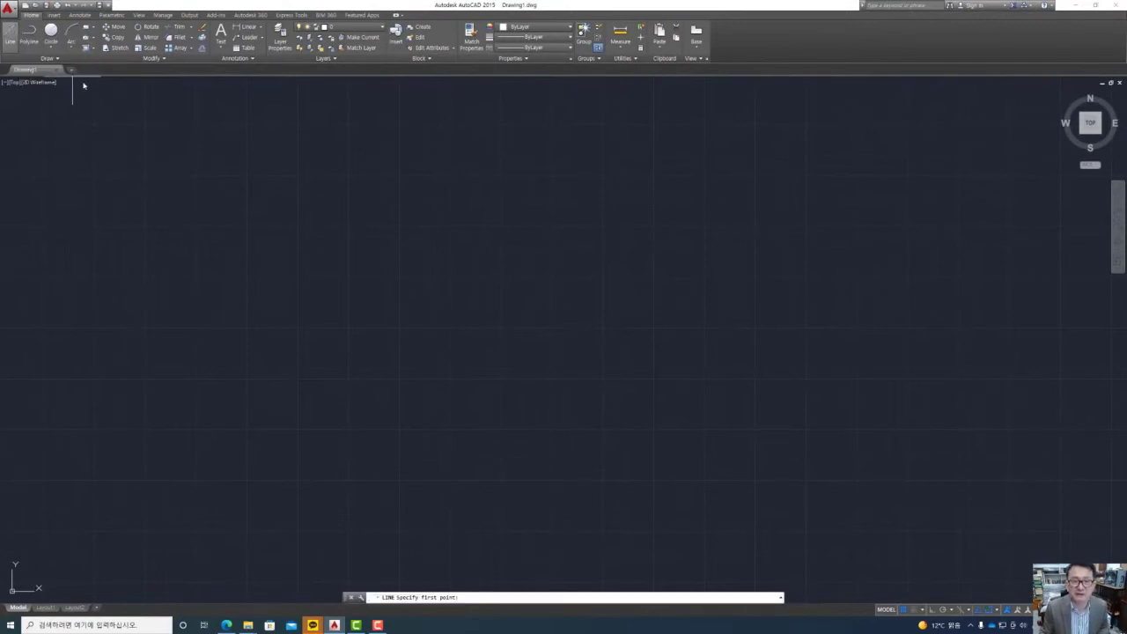
left_click(347, 342)
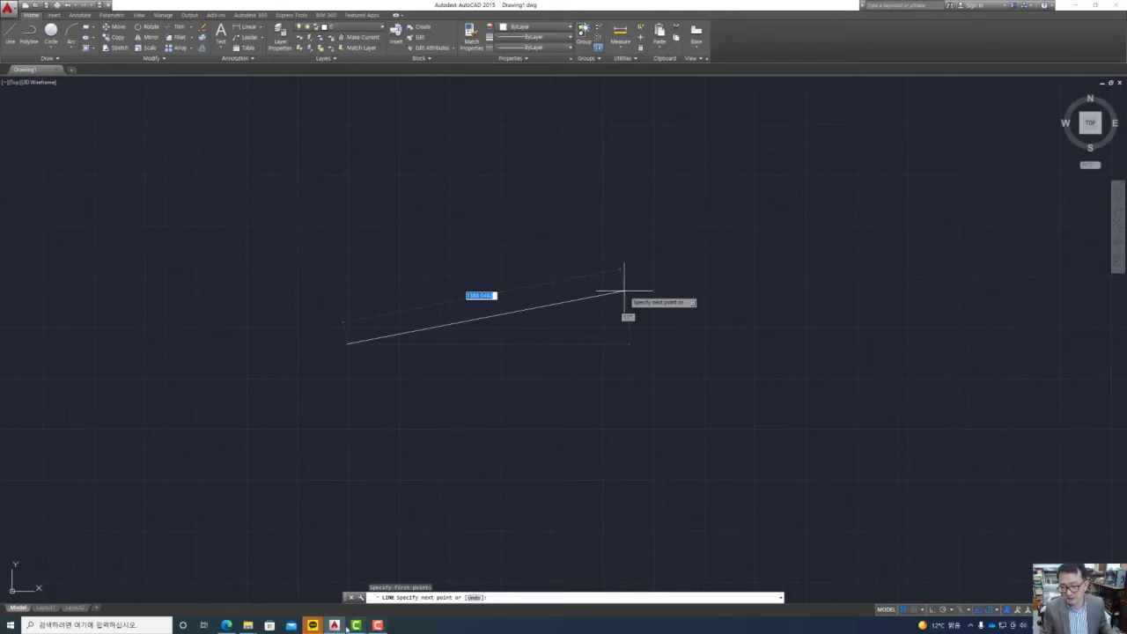
left_click(378, 625)
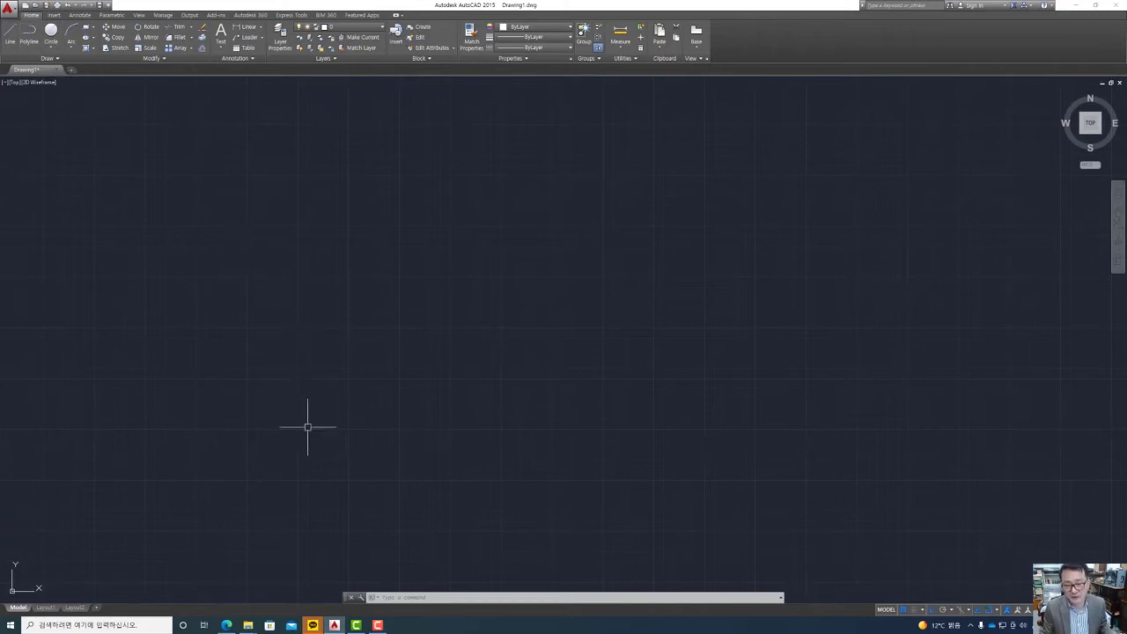
Step: Draw a single horizontal line about 1040 units long across the left-centre of the drawing
left_click(455, 598)
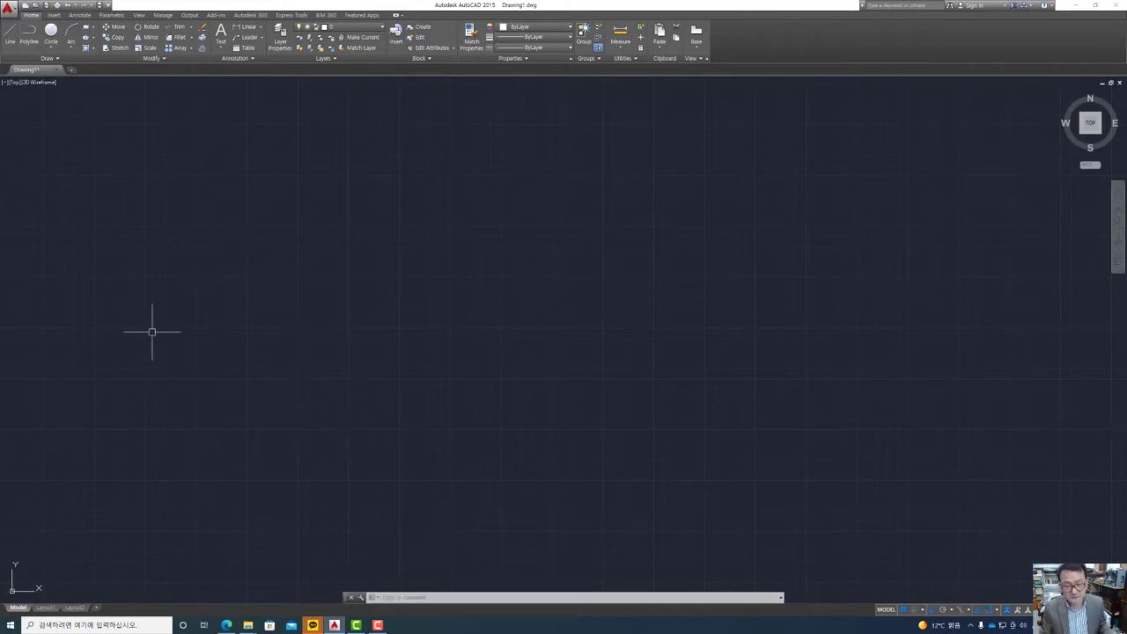
type("l")
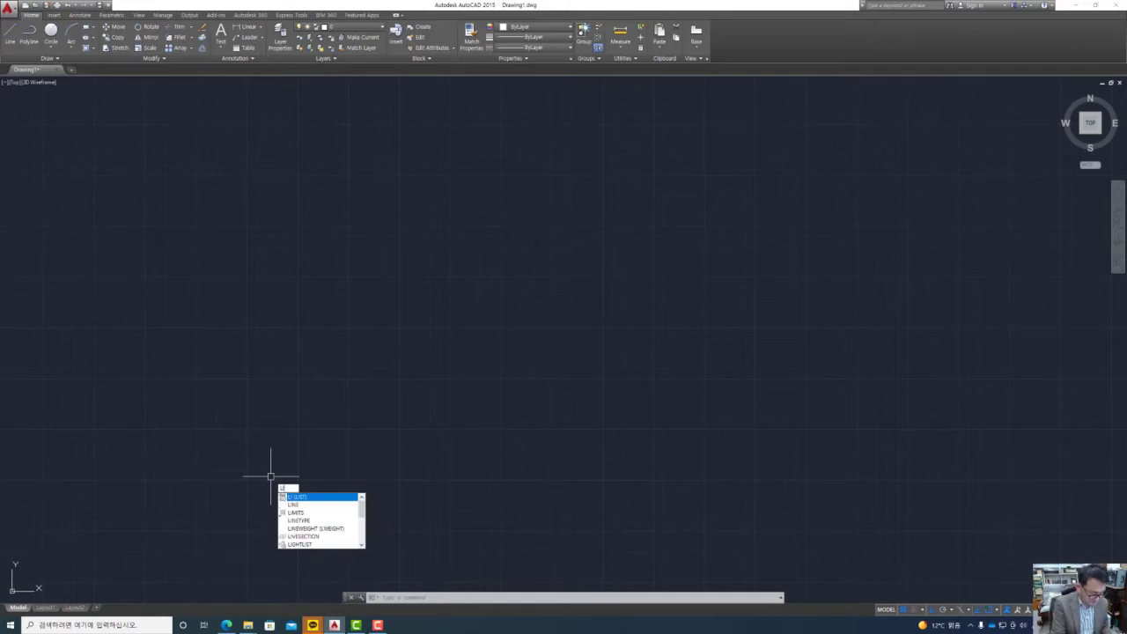
type("a")
key("Escape")
type("l")
key("Return")
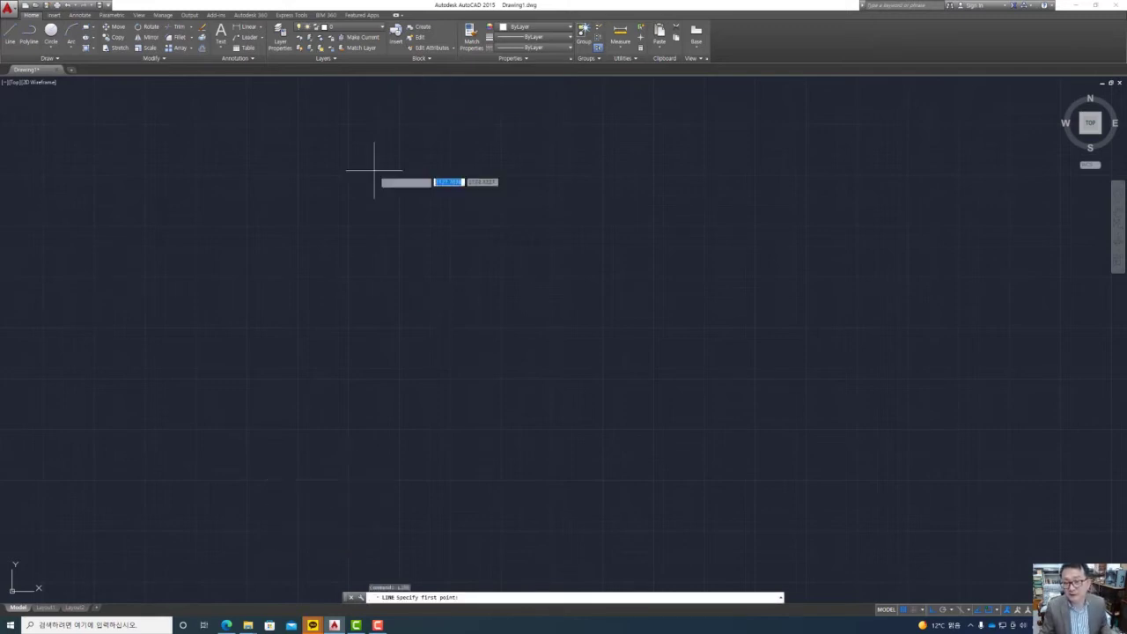
left_click(310, 282)
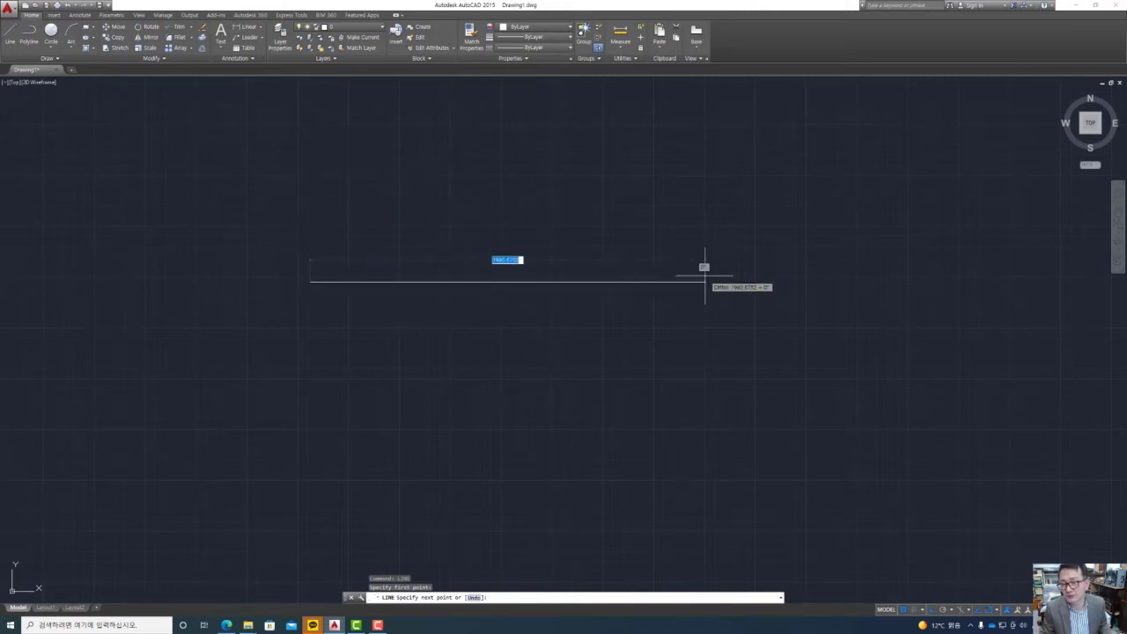
left_click(521, 282)
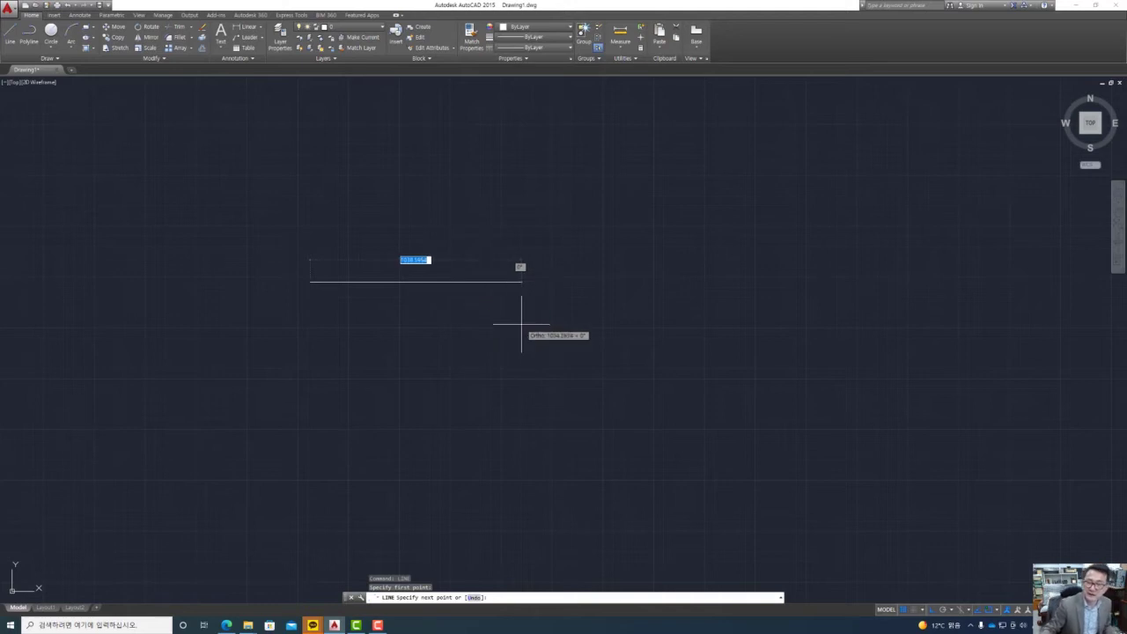
key("Return")
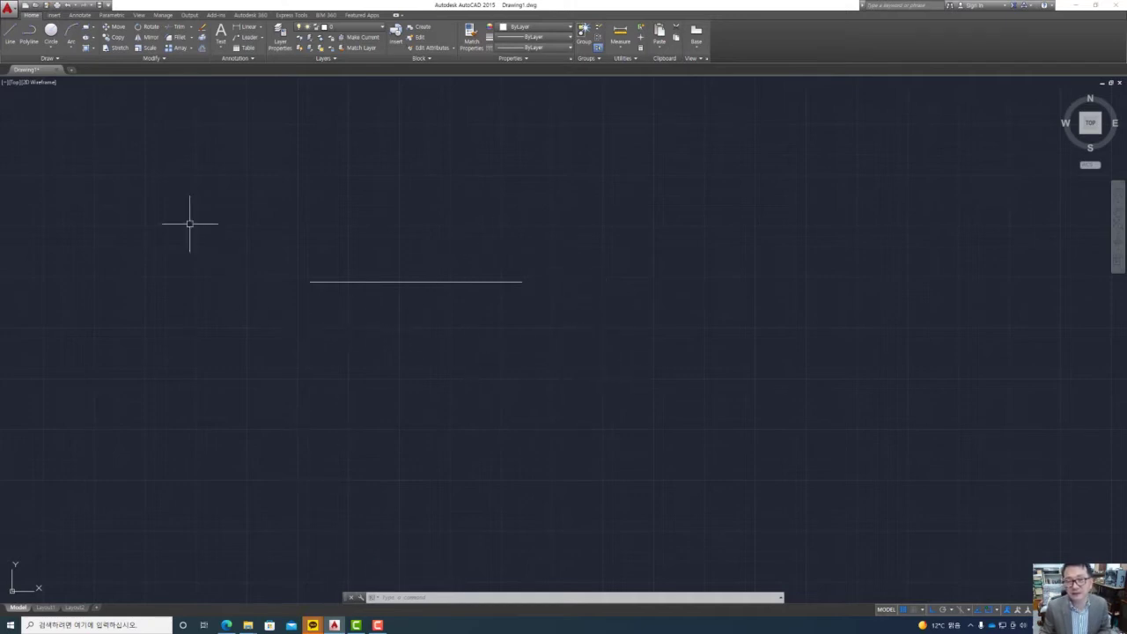
Step: Mark the horizontal line's endpoints with on-screen annotations and sketch example lines and arcs with their ends circled
left_click(12, 32)
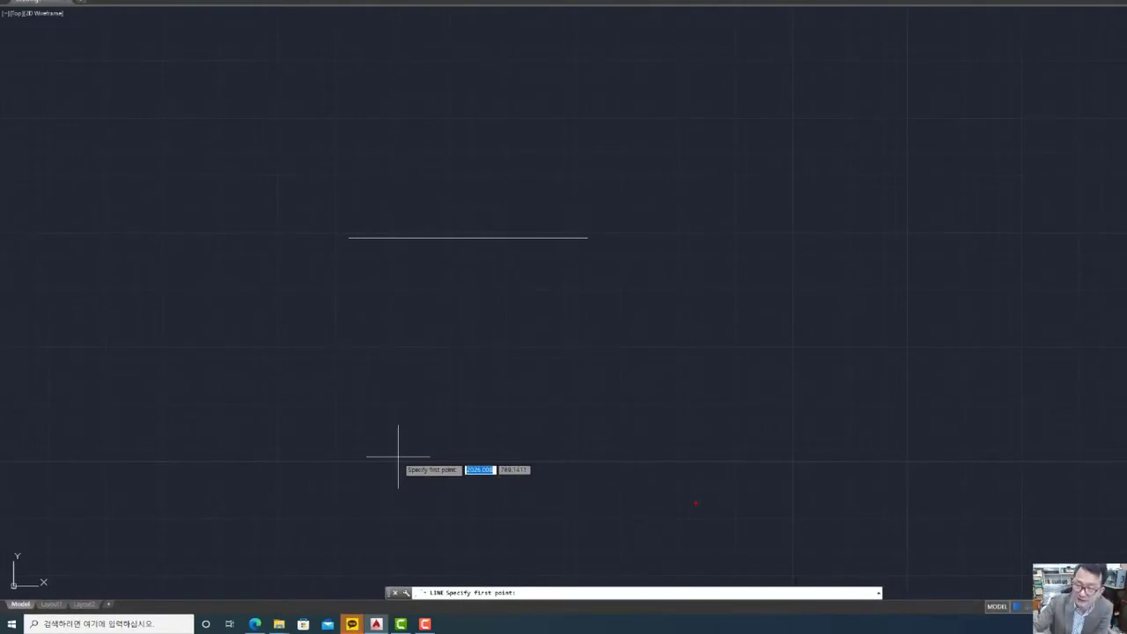
left_click_drag(349, 220, 352, 253)
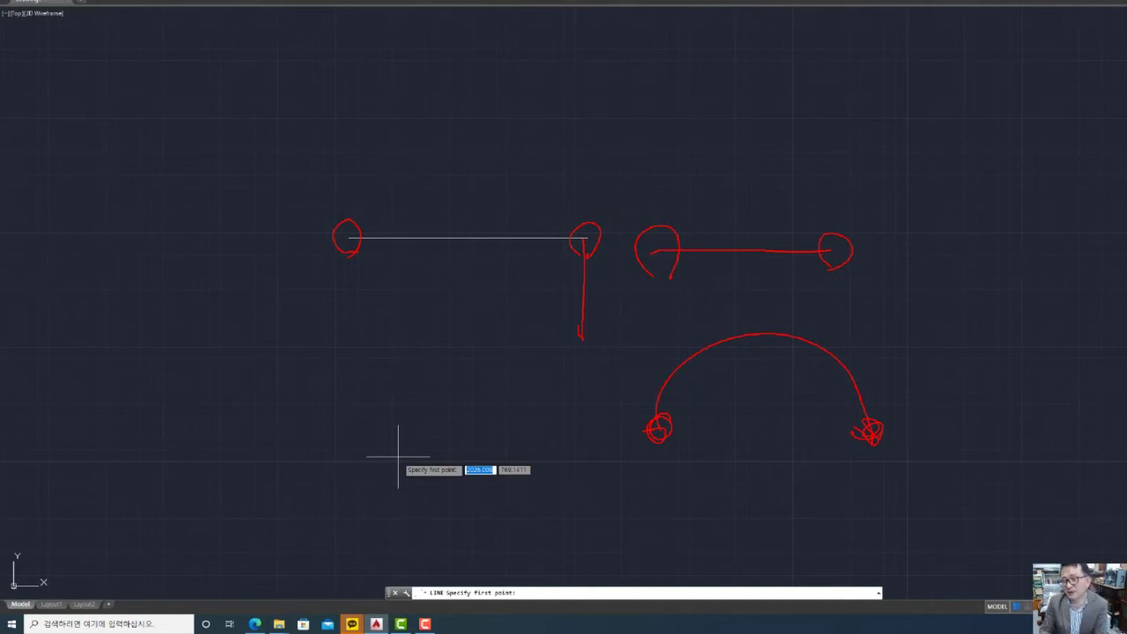
left_click_drag(177, 356, 410, 103)
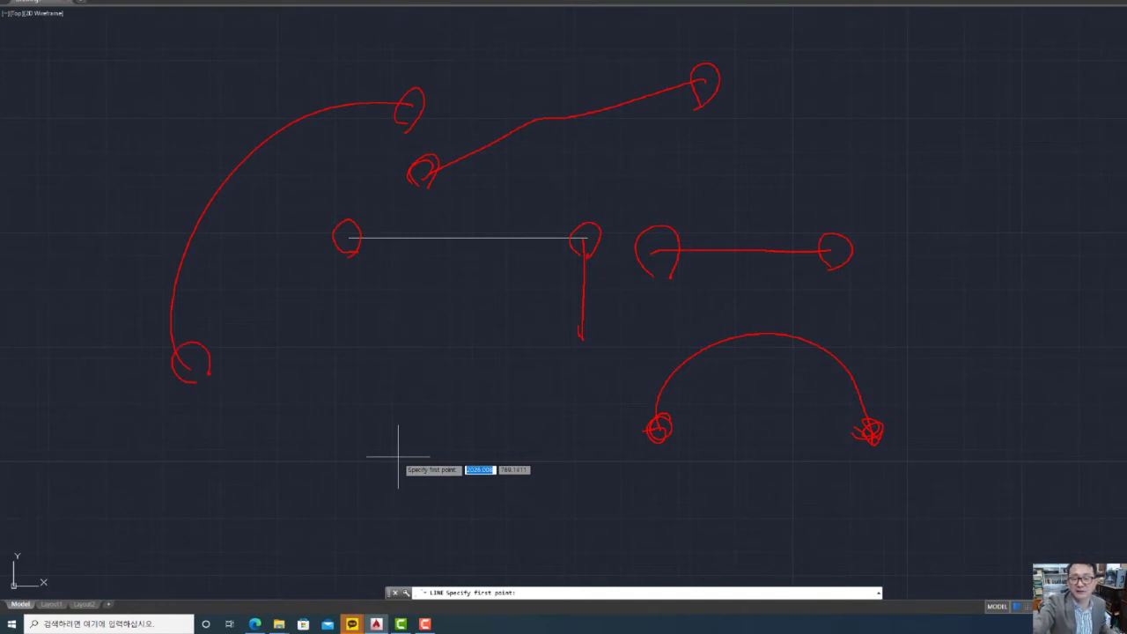
key("Escape")
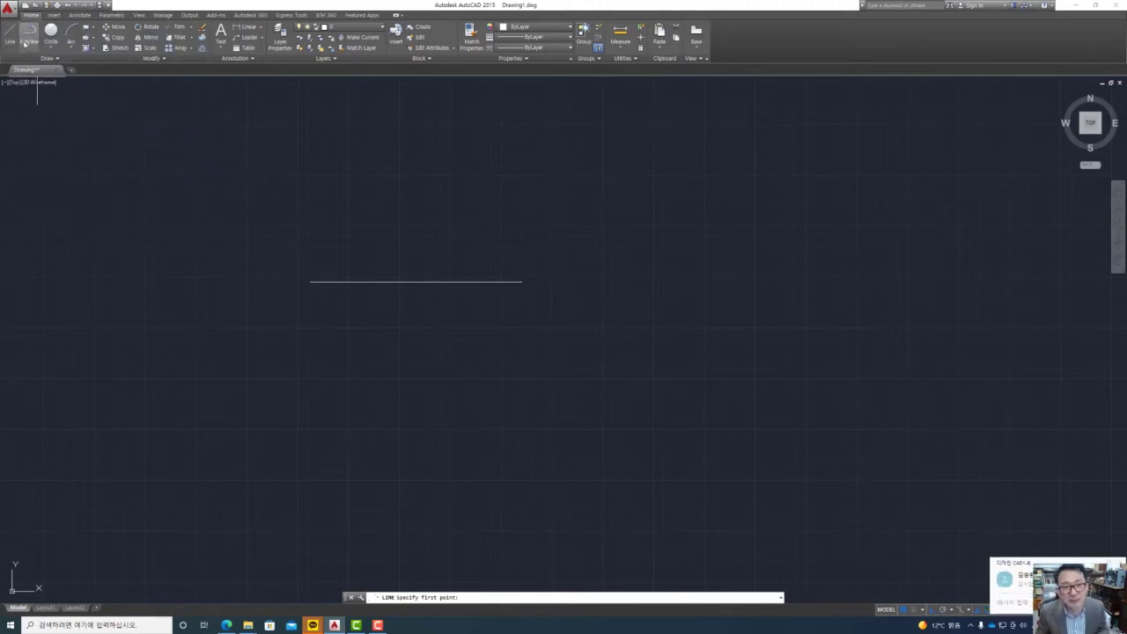
Step: Draw three connected lines from the horizontal line's right endpoint: down, about 900 units to the right, and back up to roughly the starting height
left_click(10, 35)
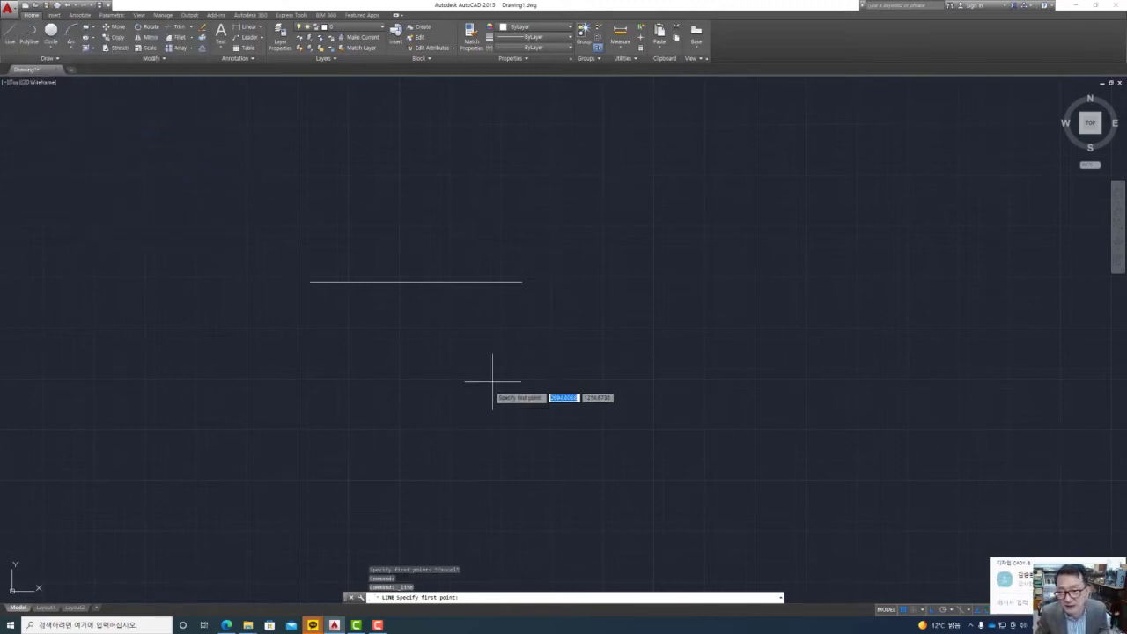
left_click(523, 282)
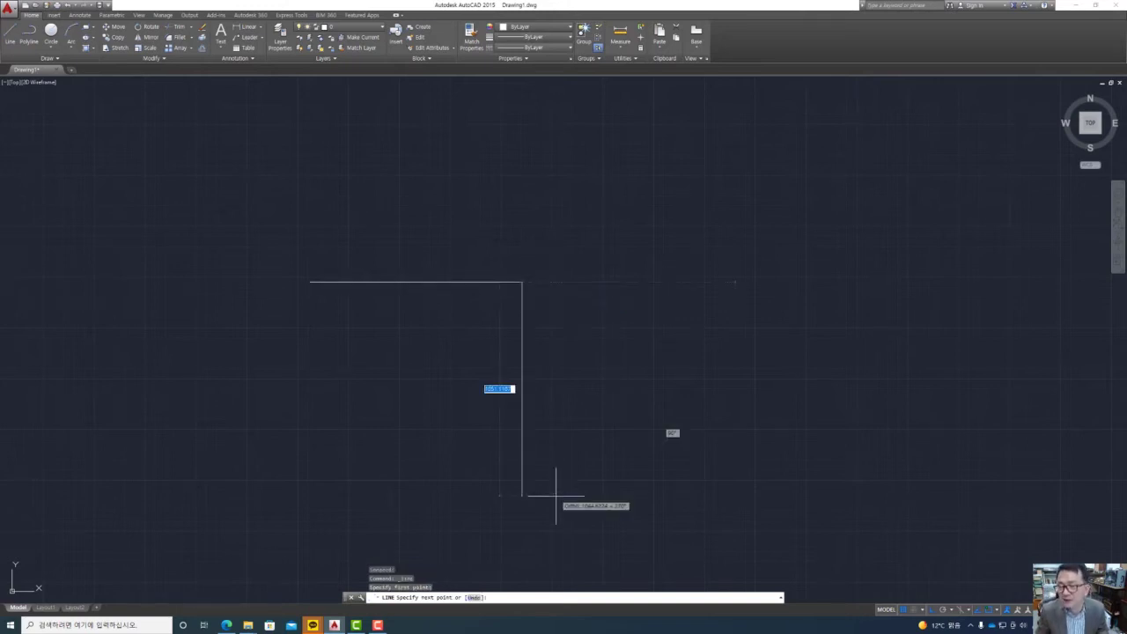
left_click(546, 421)
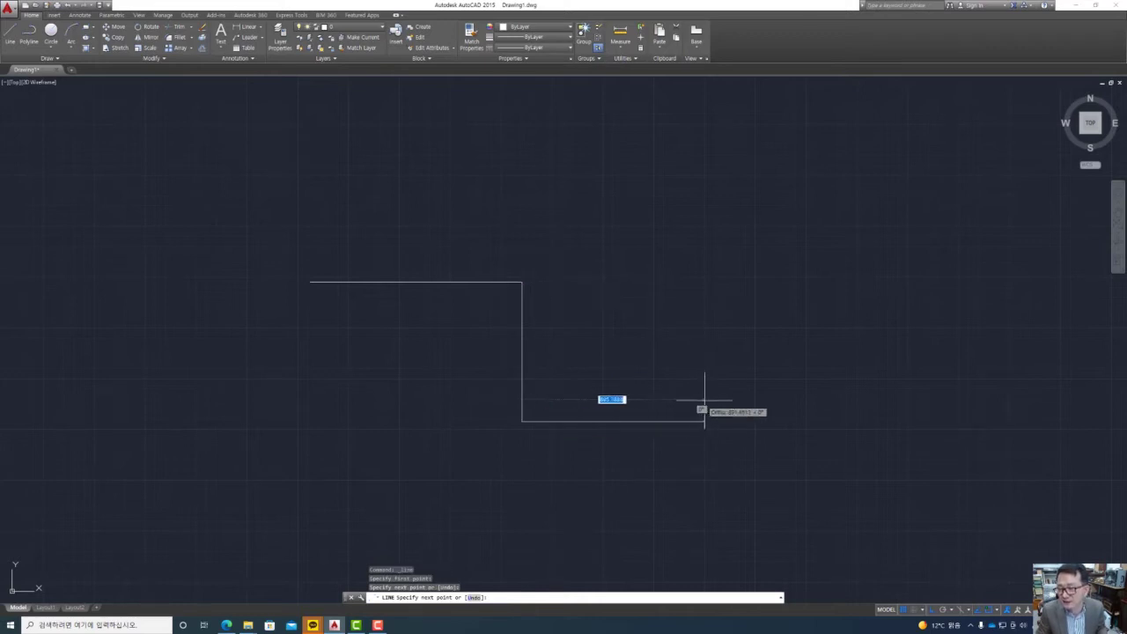
left_click(706, 407)
left_click(713, 278)
key("Return")
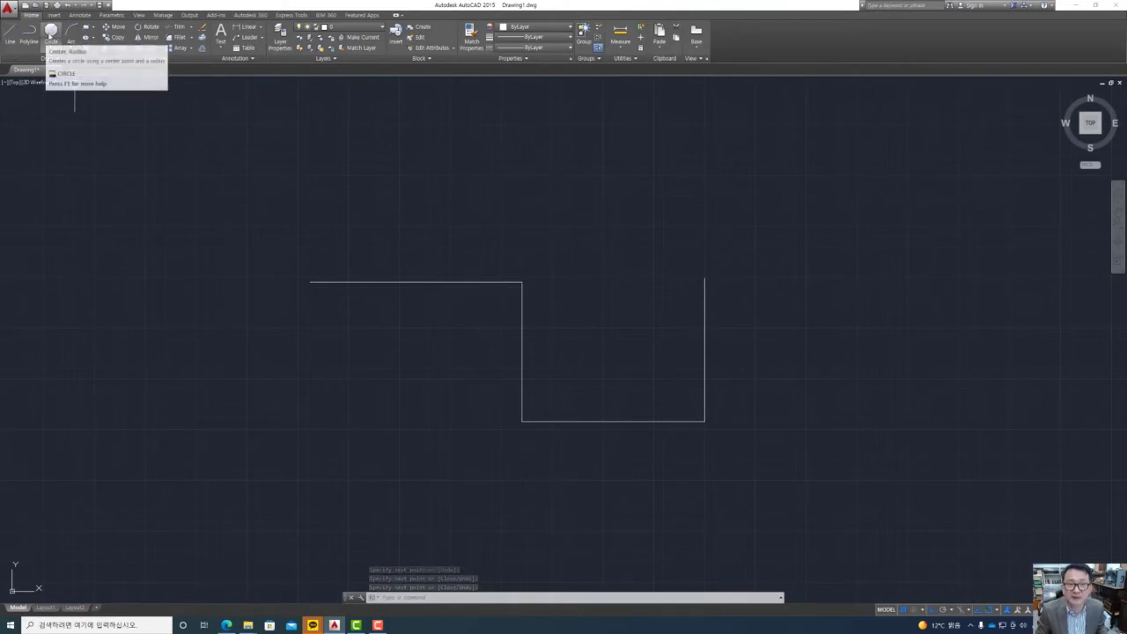
Step: Draw three circles of radius about 335, centred on the horizontal line's two endpoints and the right vertical line's upper endpoint
left_click(51, 31)
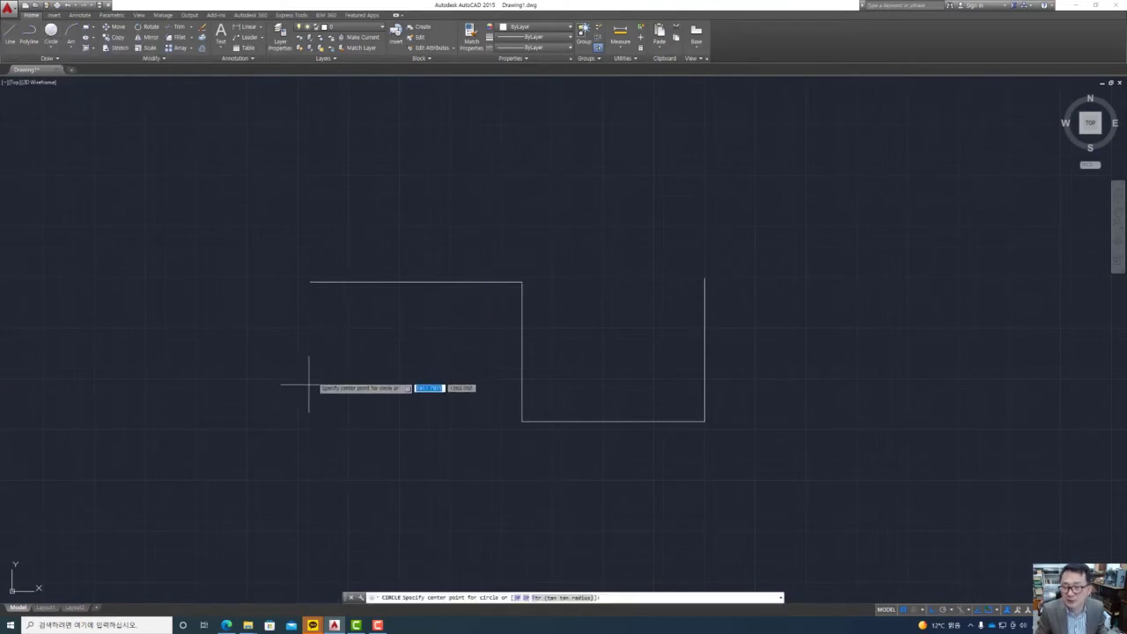
left_click(310, 283)
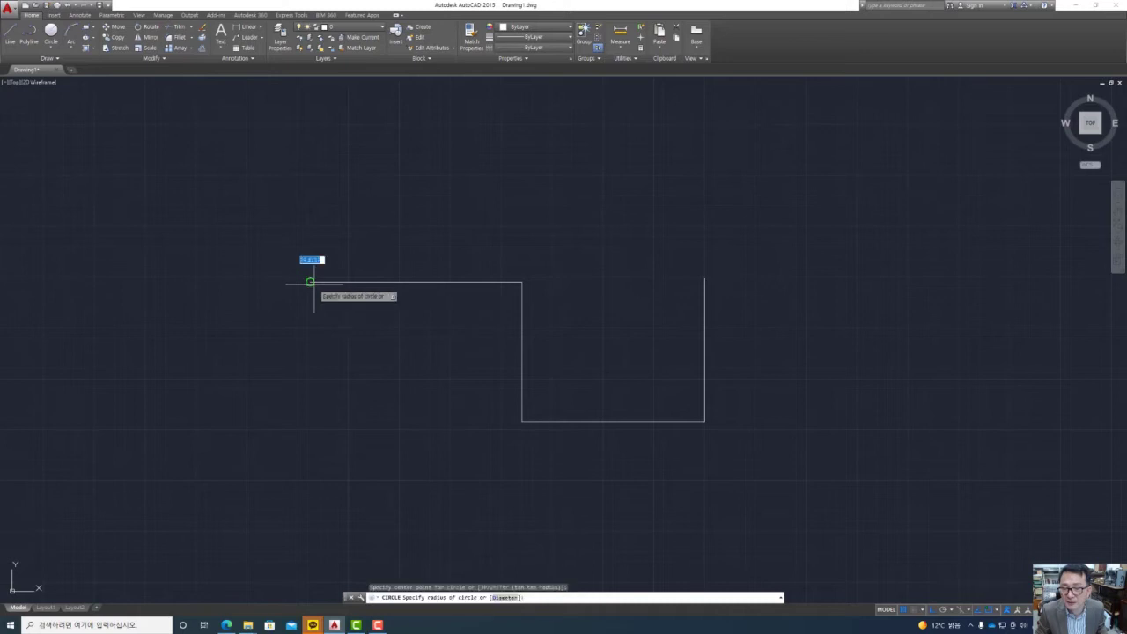
left_click(350, 337)
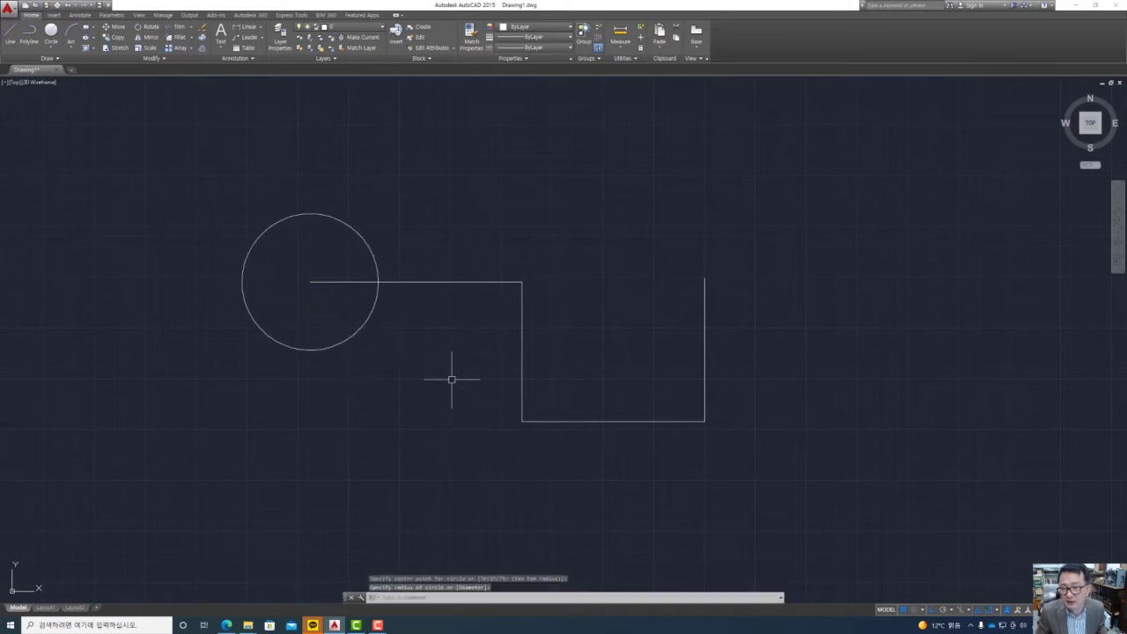
key("Return")
left_click(524, 282)
key("Return")
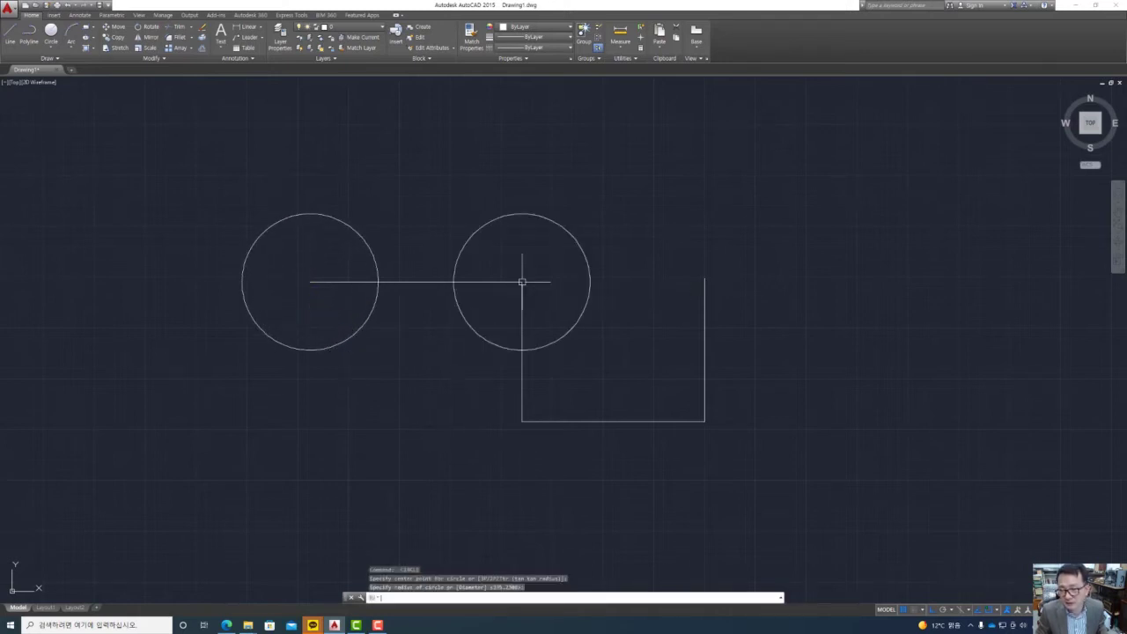
key("Return")
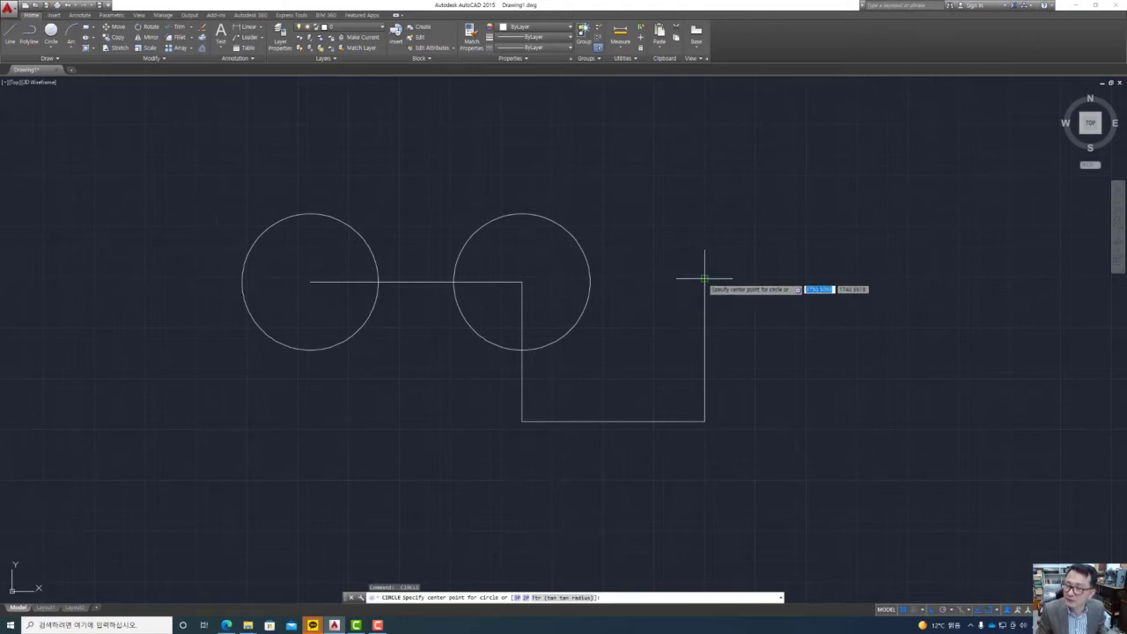
left_click(705, 278)
key("Return")
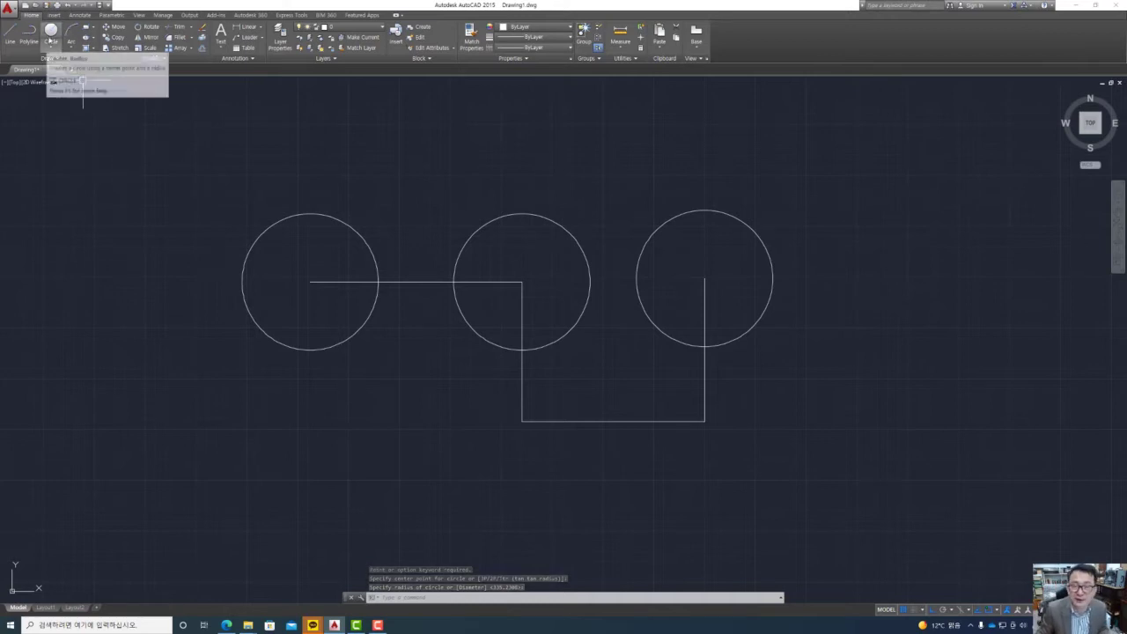
Step: Delete the three circles at the line endpoints, keeping the connected lines
left_click(365, 244)
left_click(460, 251)
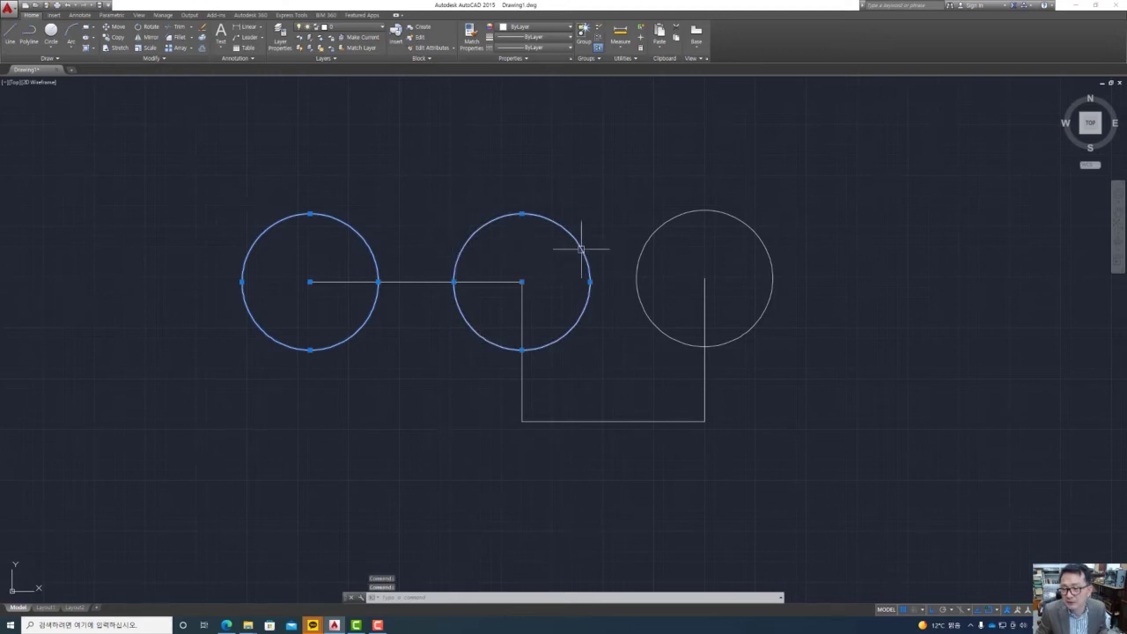
left_click(652, 238)
key("Delete")
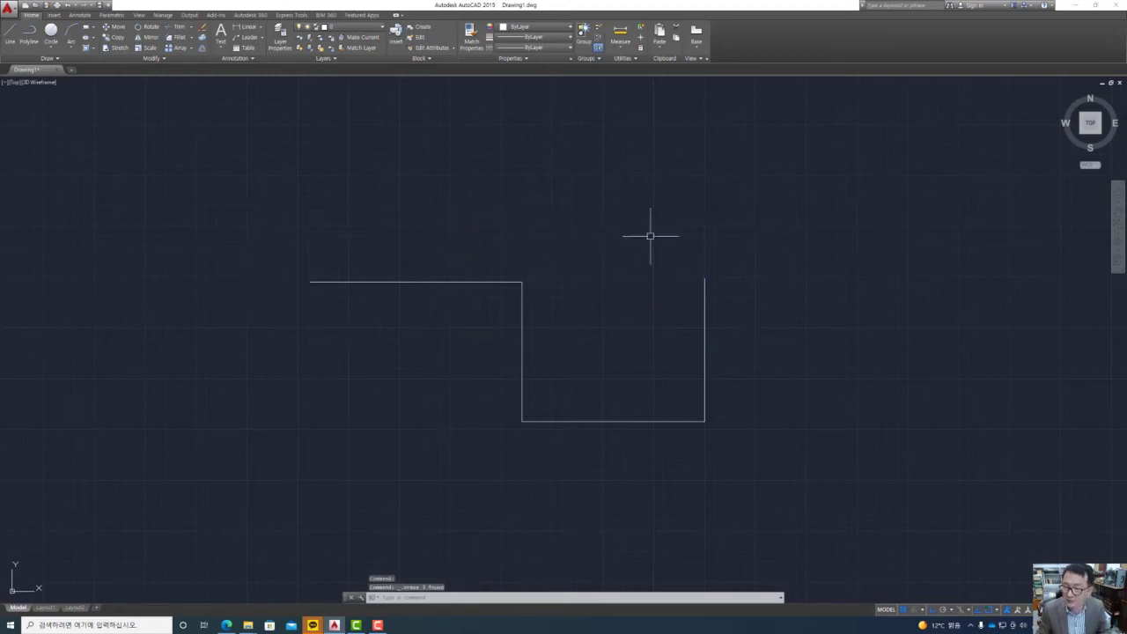
Step: Examine the circle creation methods, marking Center, Radius and sketching a centre point with a radius arrow labelled R as annotations
left_click(51, 48)
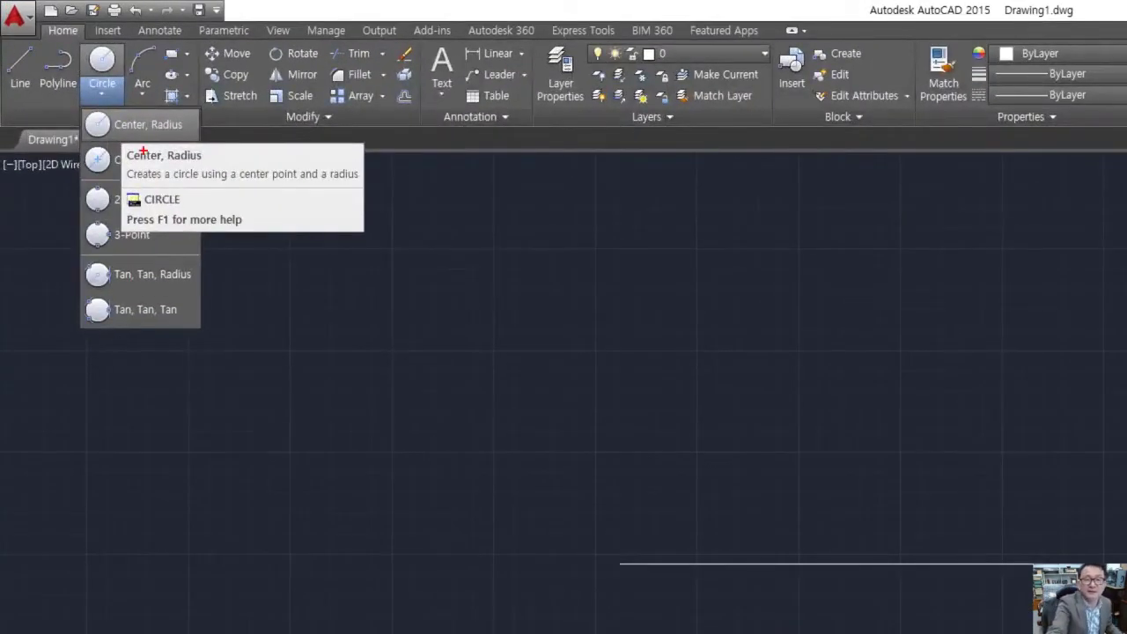
left_click_drag(142, 151, 185, 162)
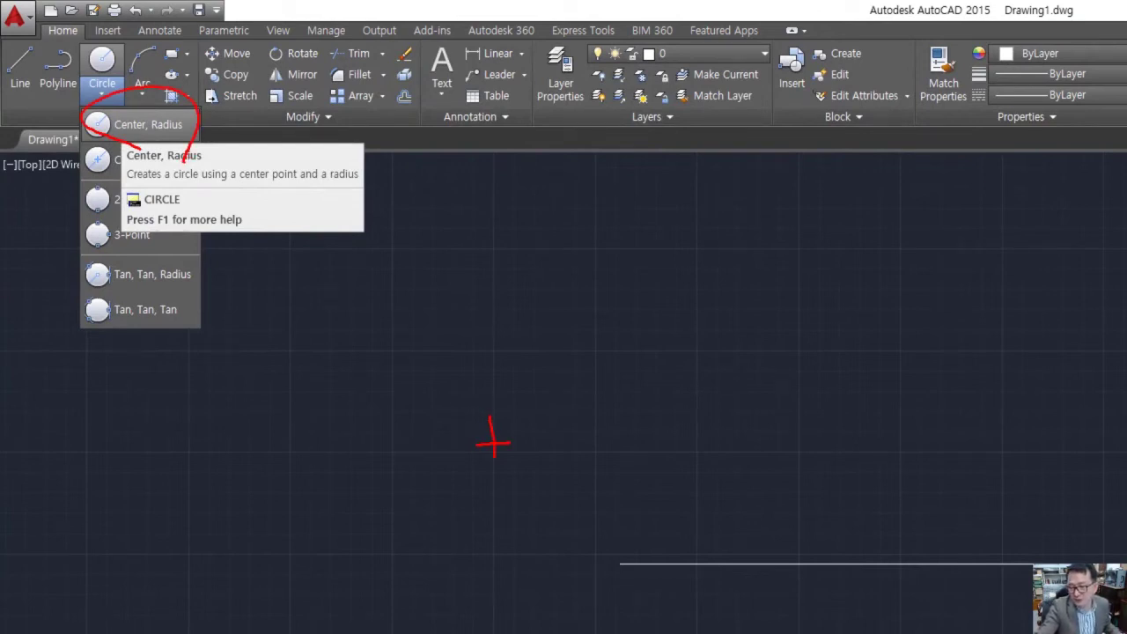
left_click_drag(495, 440, 650, 292)
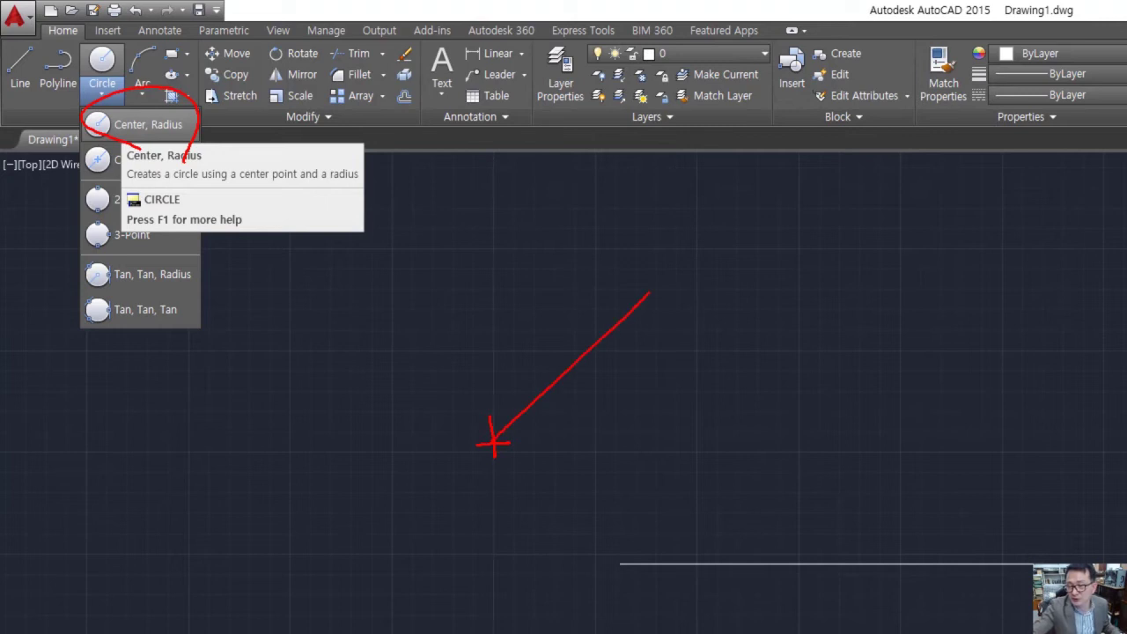
left_click_drag(518, 339, 543, 328)
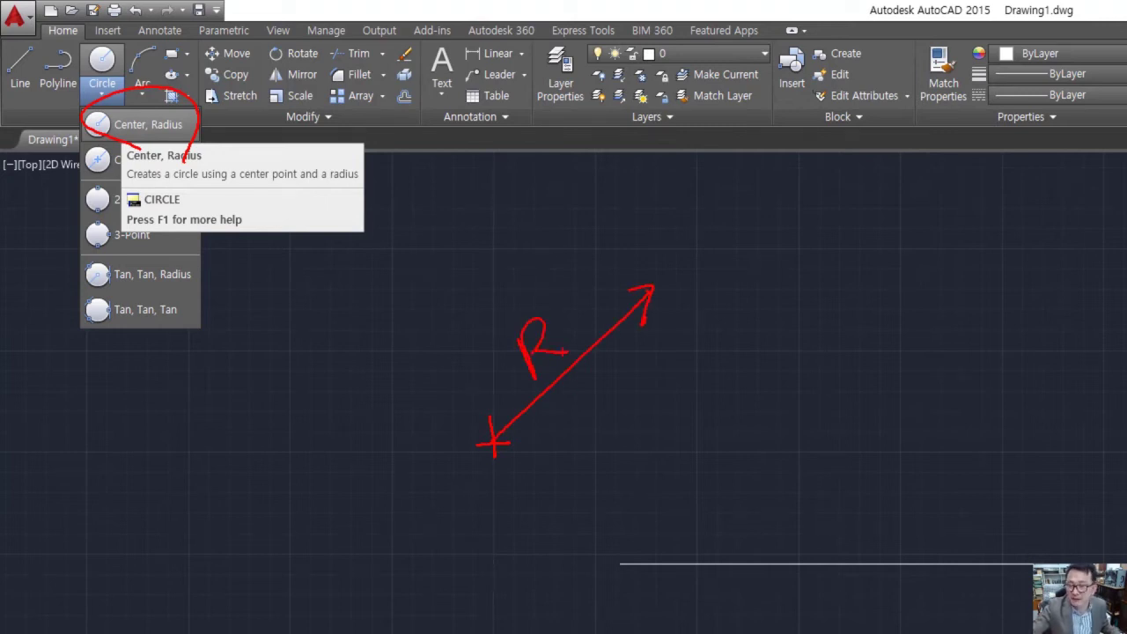
mouse_move(638, 278)
left_mouse_down()
mouse_move(689, 298)
mouse_move(738, 502)
mouse_move(437, 624)
mouse_move(512, 223)
mouse_move(717, 394)
left_mouse_up()
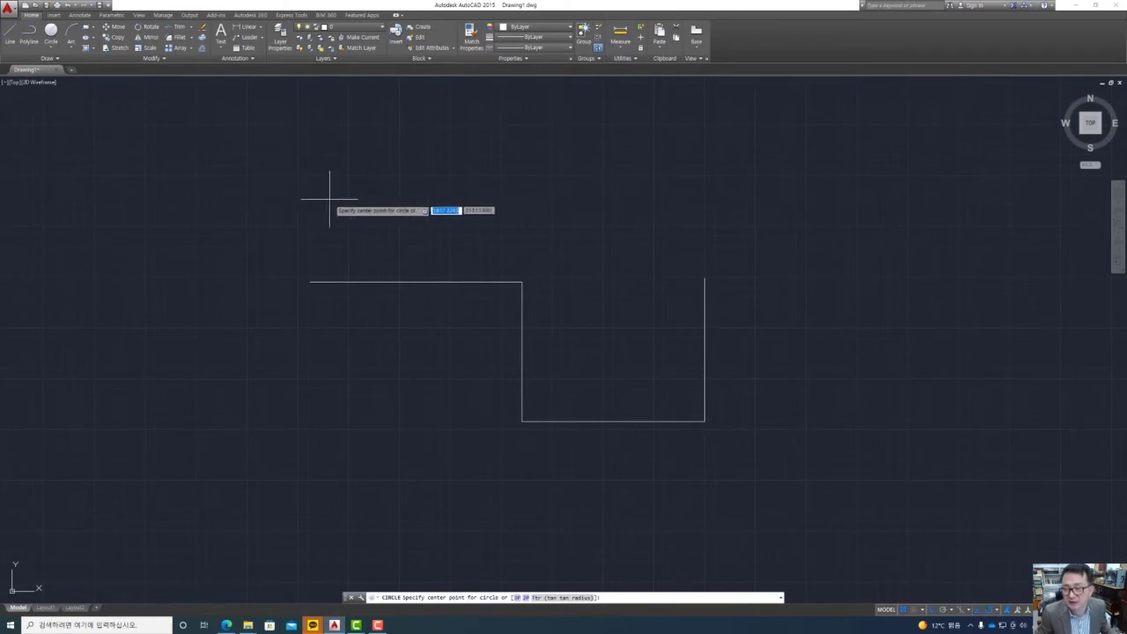
Step: Draw a Center, Radius circle of radius 300 centred on the corner where the horizontal line meets the first vertical line
left_click(522, 282)
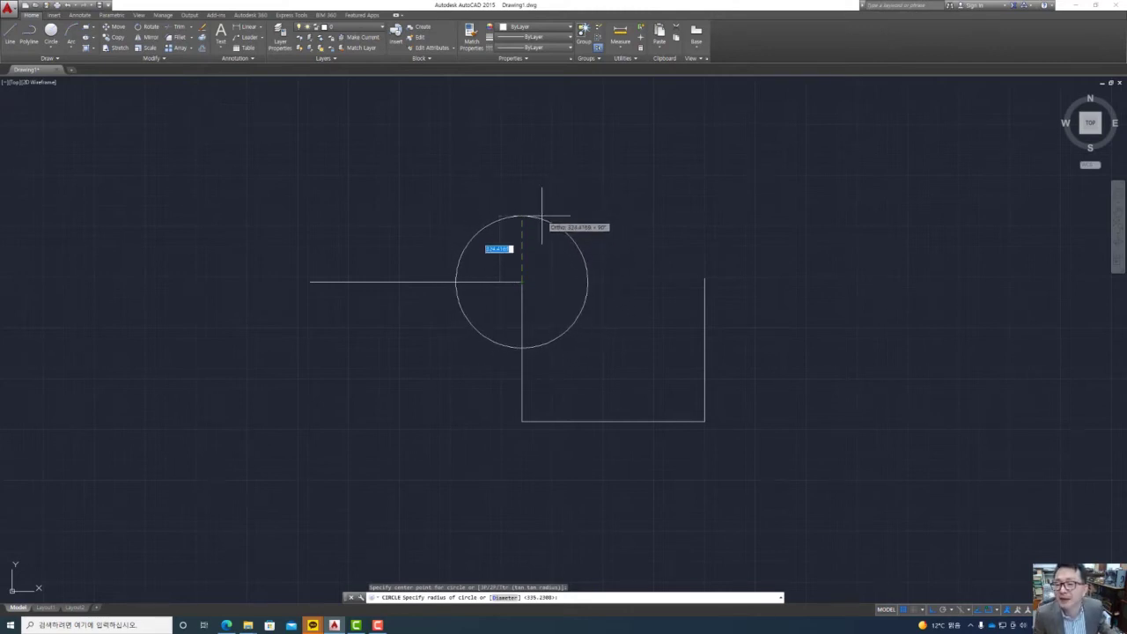
type("100")
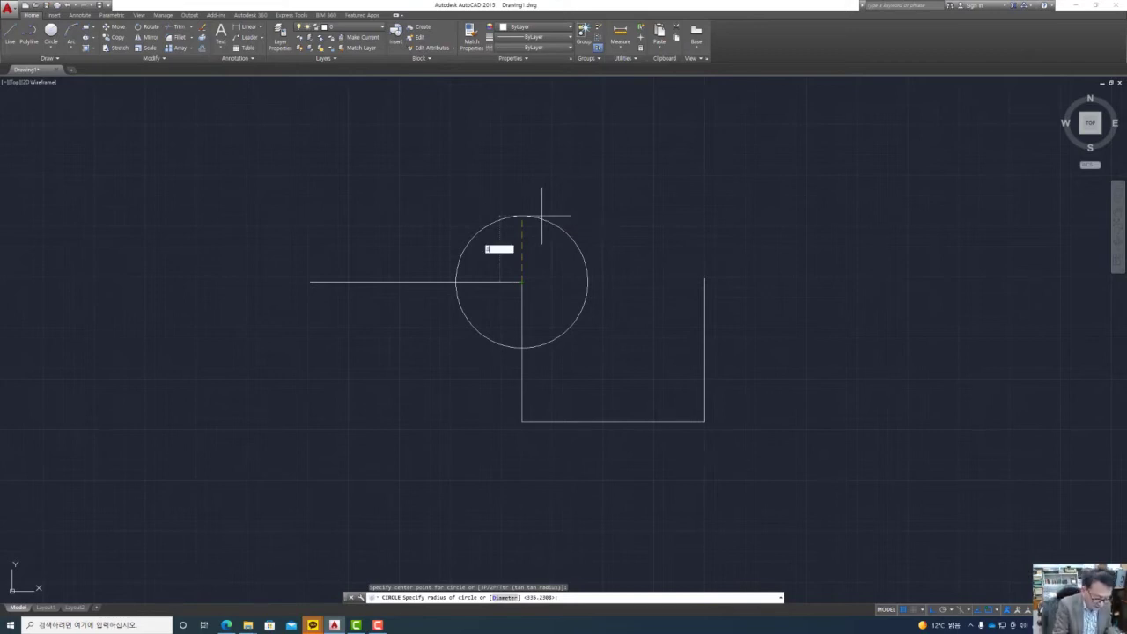
key("Return")
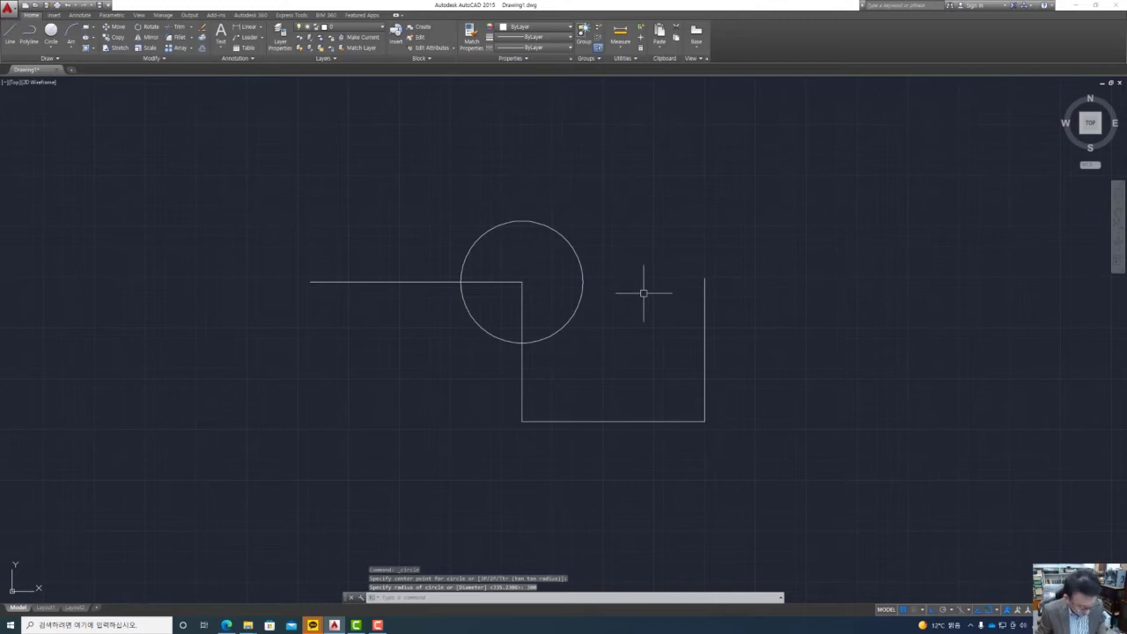
Step: Add two more circles of radius 300, centred on the right vertical line's upper endpoint and the horizontal line's left endpoint
key("Return")
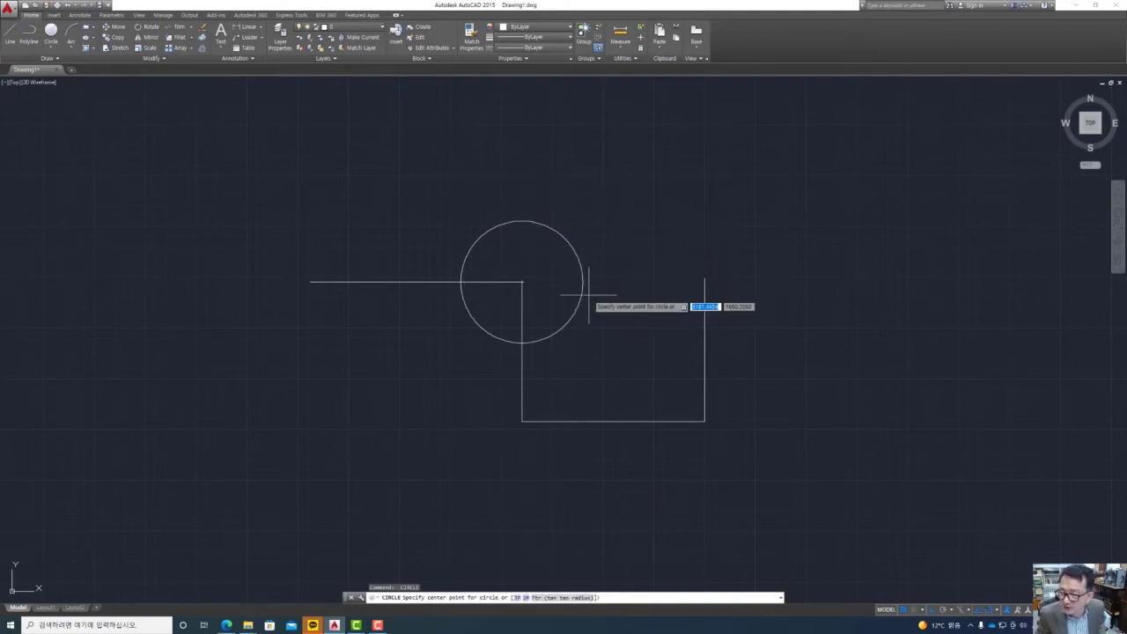
left_click(704, 278)
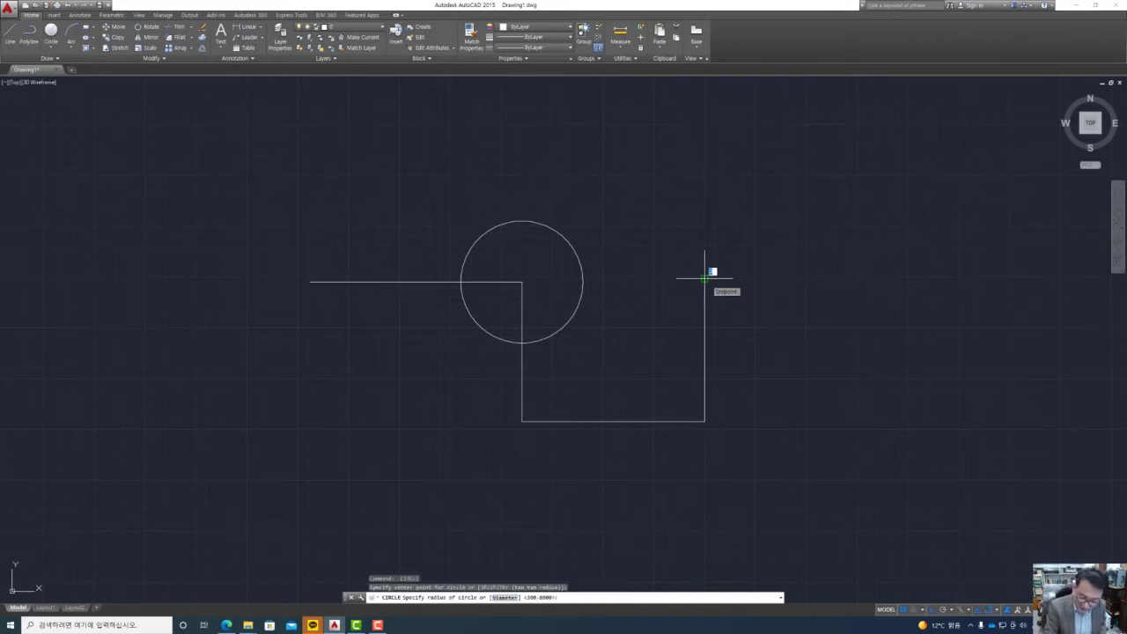
key("Return")
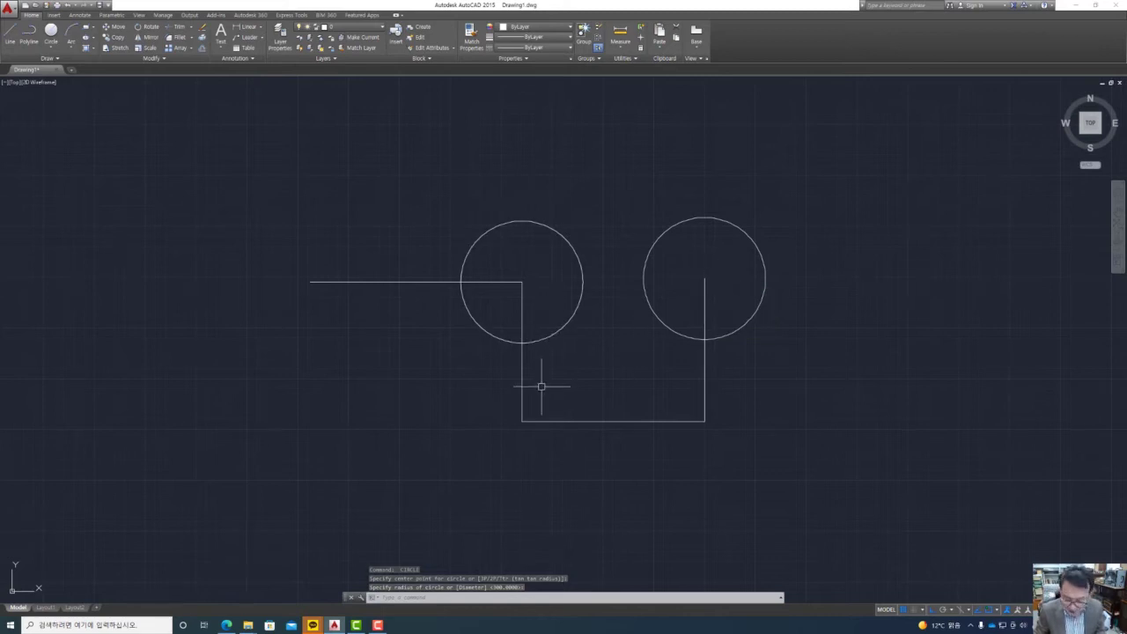
key("space")
left_click(310, 282)
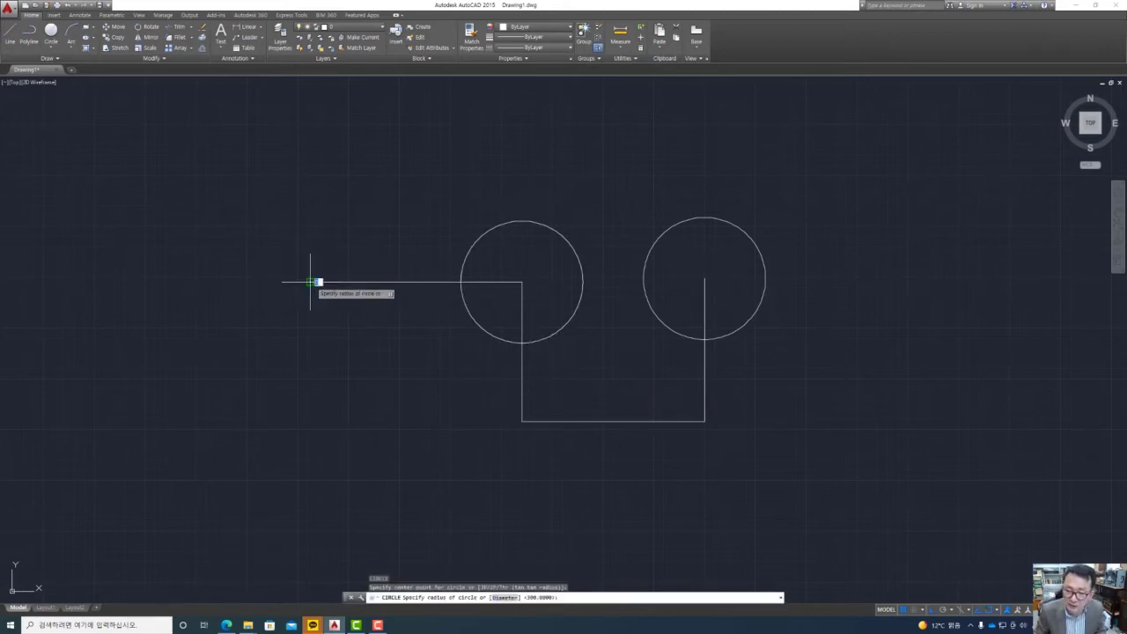
key("space")
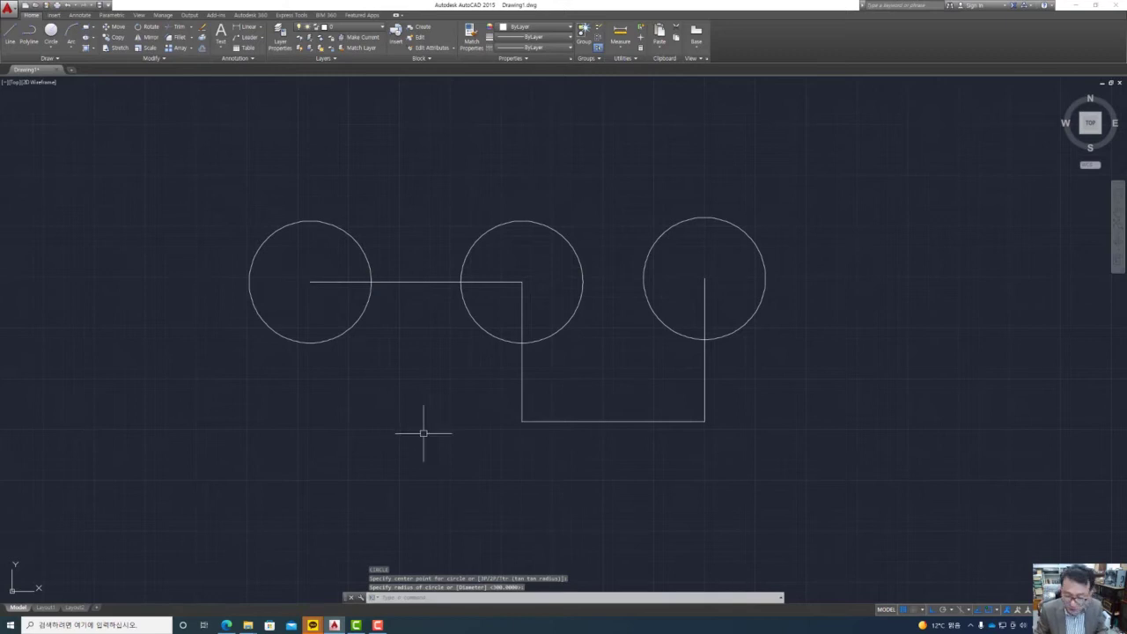
Step: Draw two circles of radius 300 centred on the lower corners where the bottom line meets the vertical lines
key("space")
left_click(522, 421)
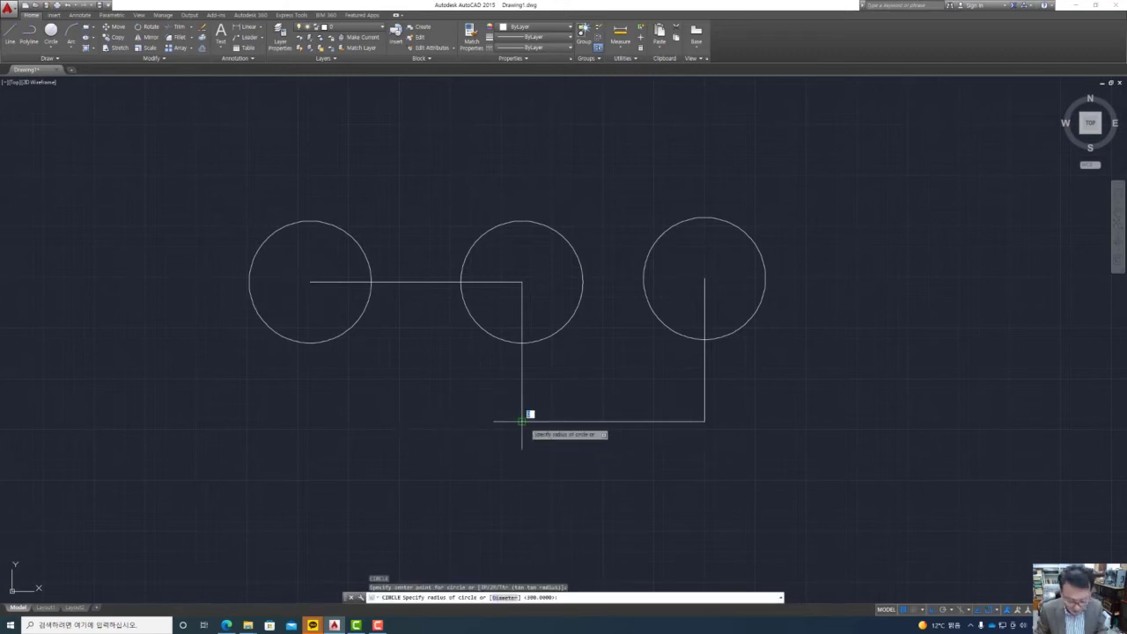
key("space")
key("space")
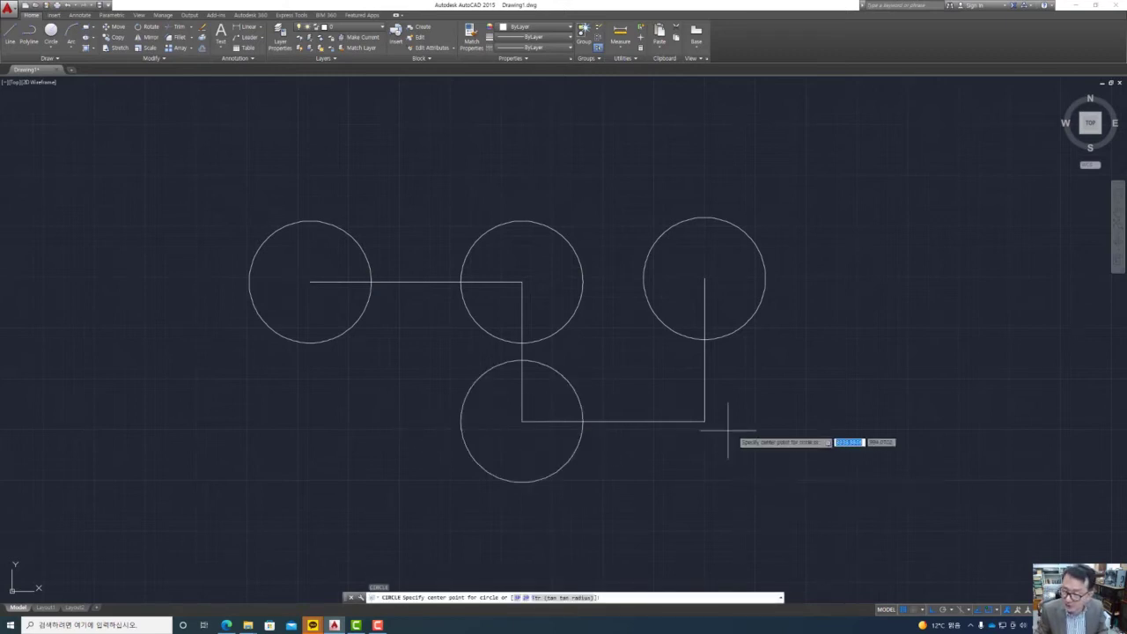
left_click(704, 421)
key("space")
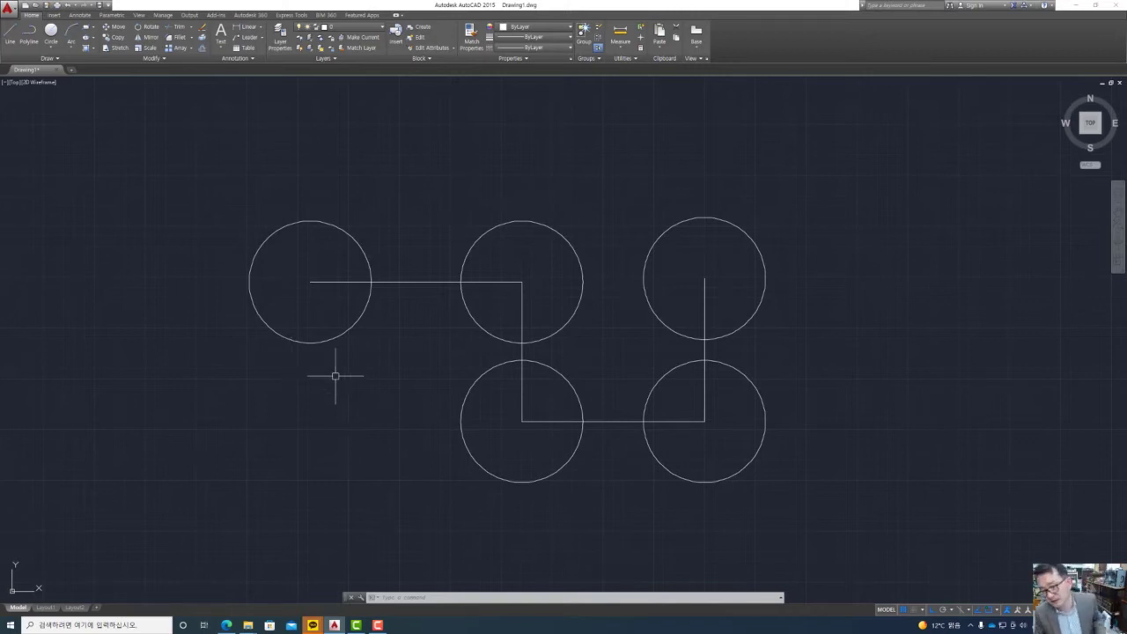
Step: Delete all the connected lines and circles from the drawing
left_click(809, 485)
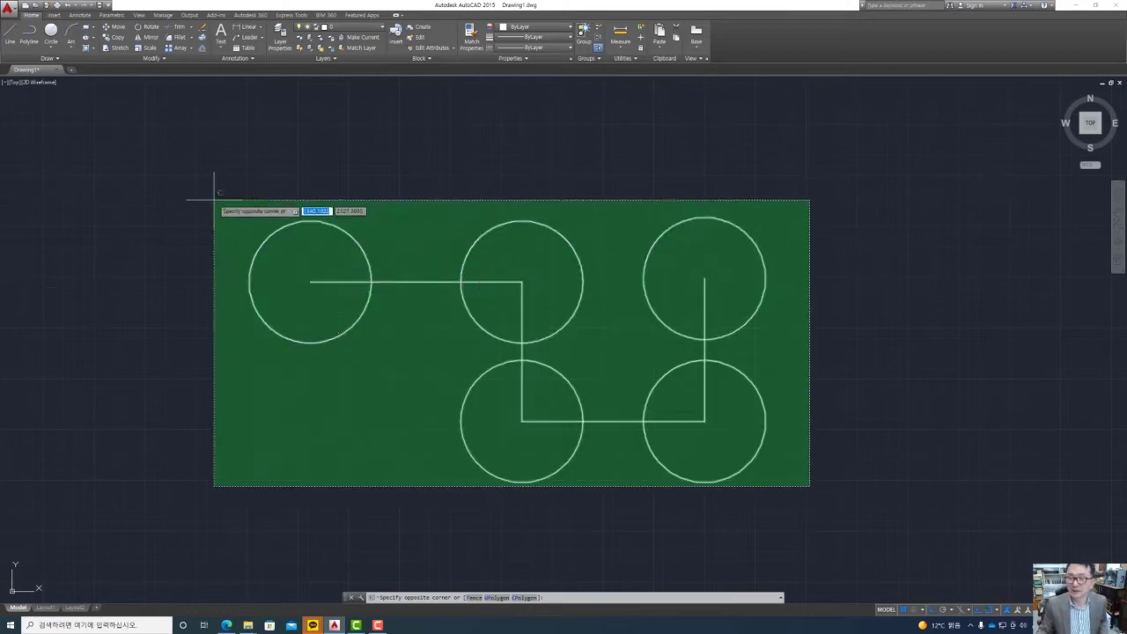
left_click(214, 202)
key("Delete")
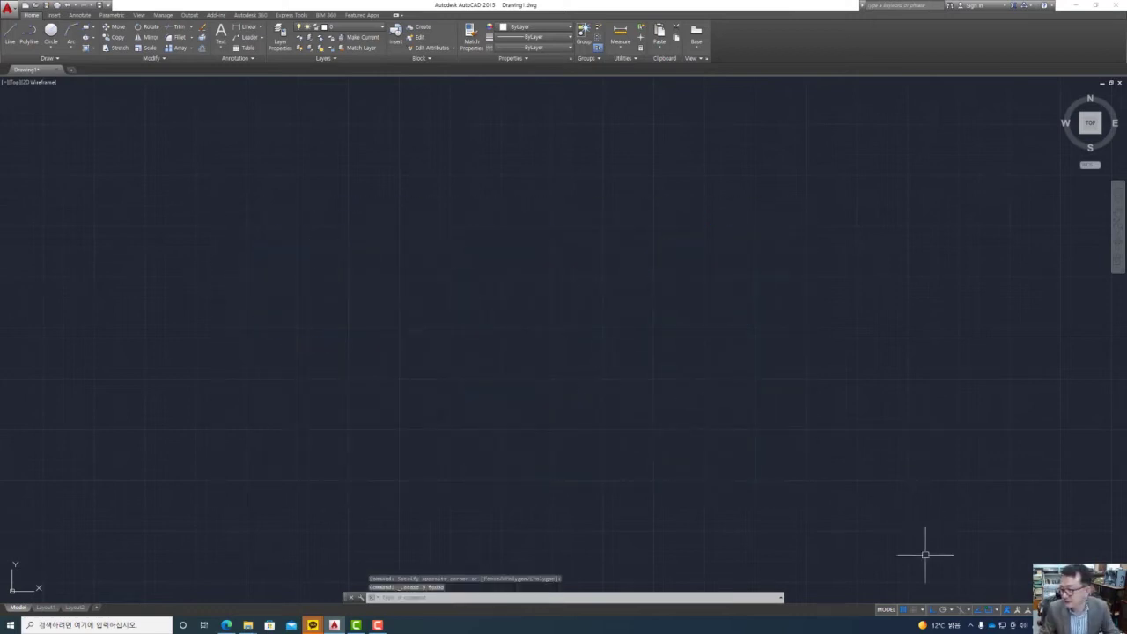
Step: Make Midpoint the only active object snap, turning off Endpoint, Center, Intersection and Extension
left_click(998, 610)
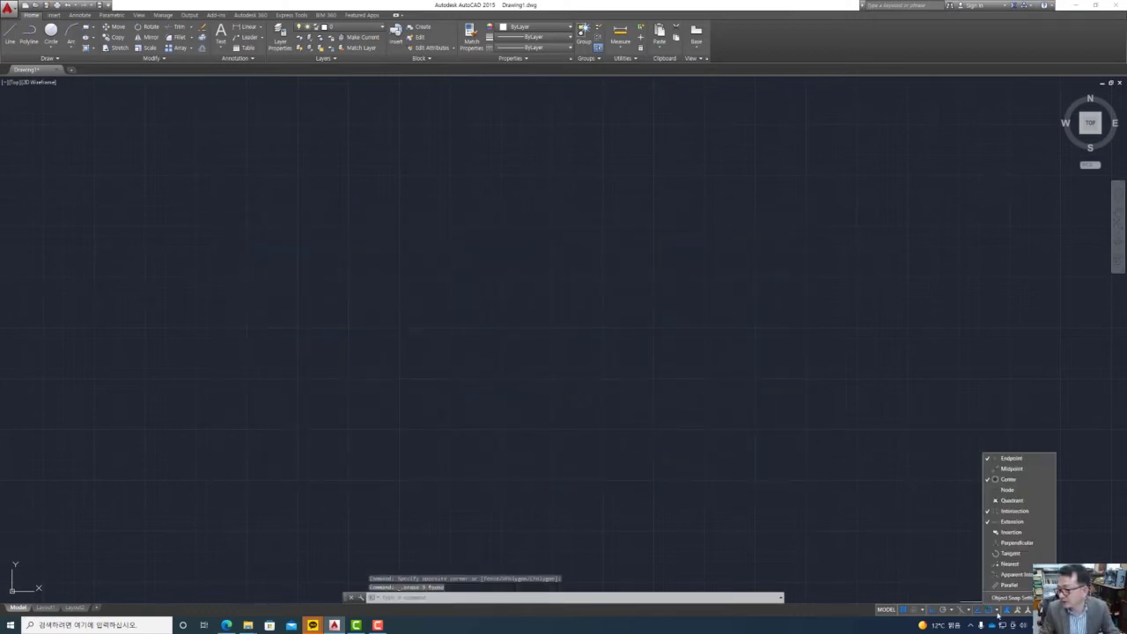
left_click(1004, 479)
left_click(1009, 458)
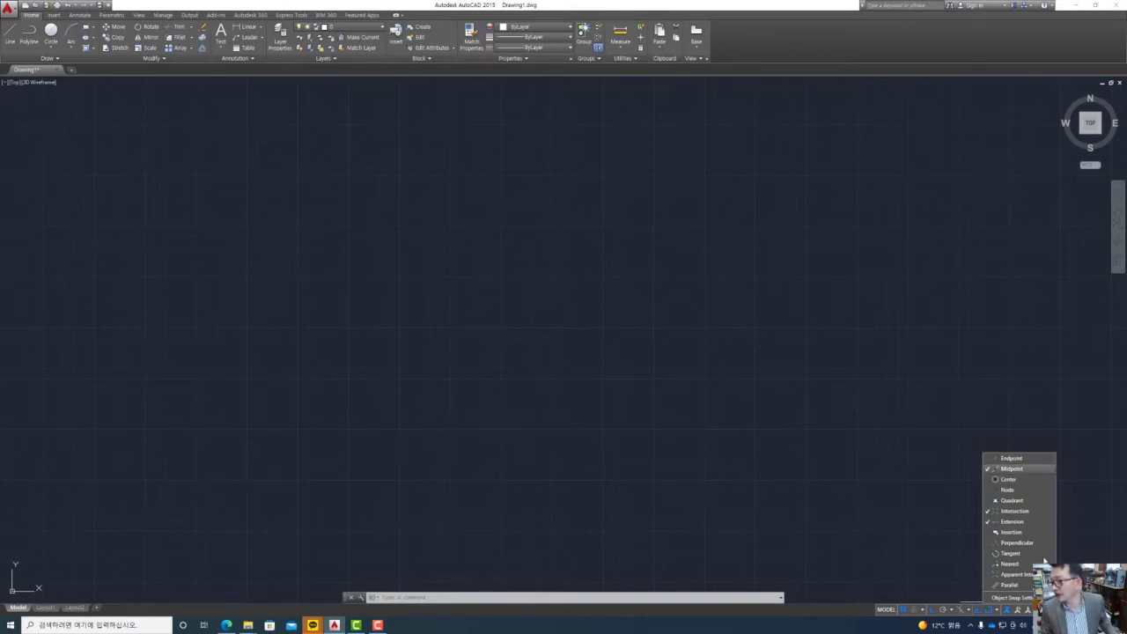
left_click(990, 511)
left_click(988, 522)
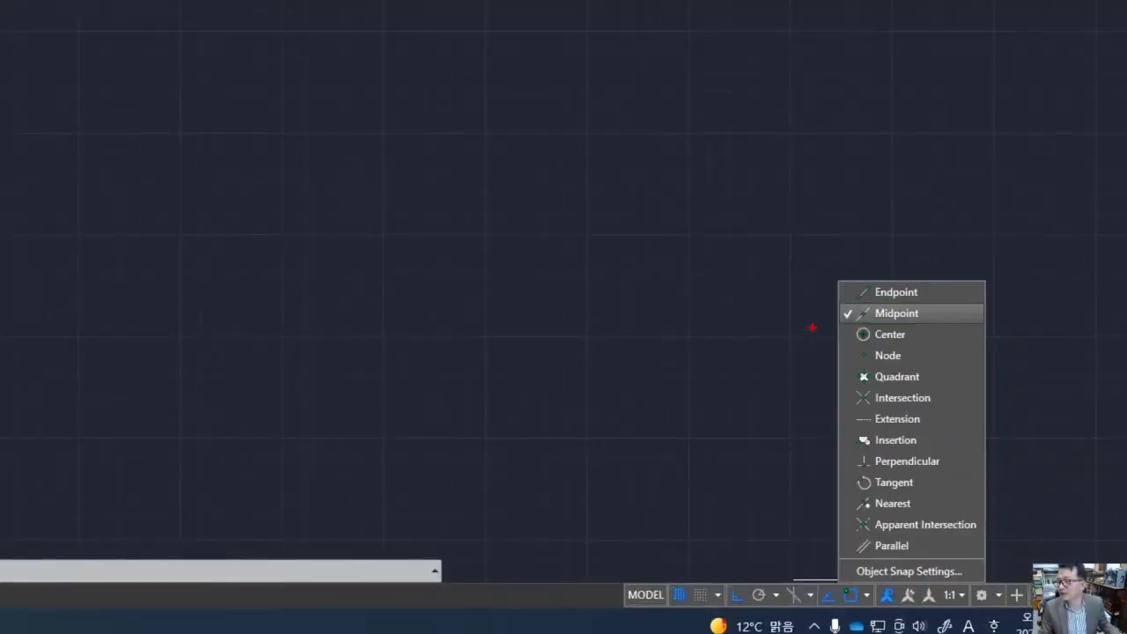
key("Escape")
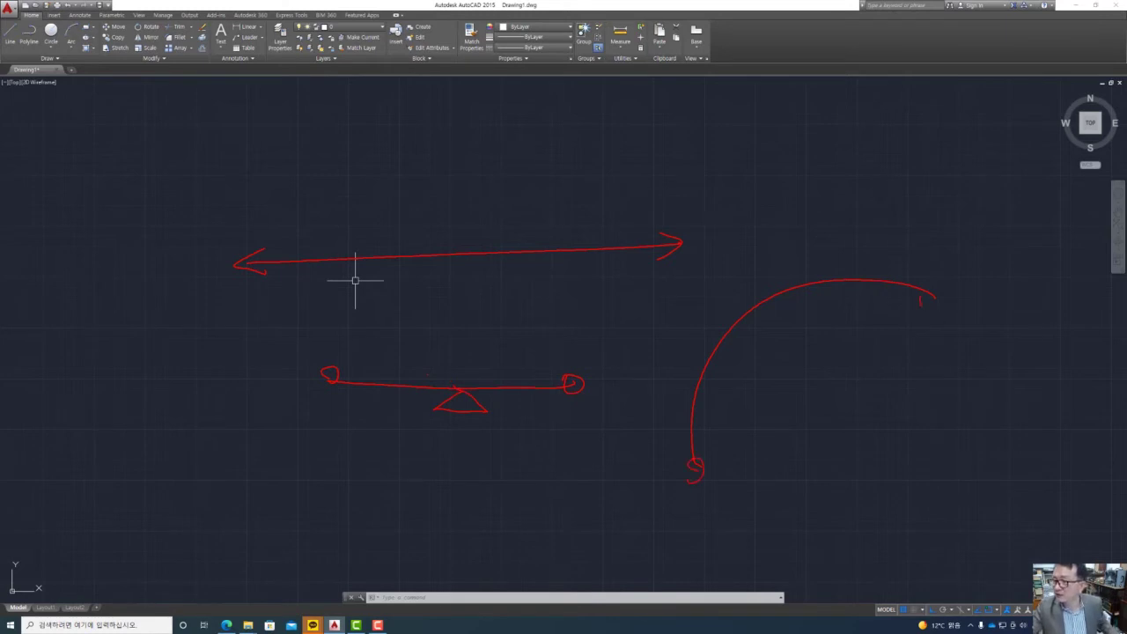
Step: Mark the end and midpoint of the sketched arc as annotations, and clear all annotations
left_click_drag(921, 298, 912, 313)
left_click_drag(752, 301, 748, 347)
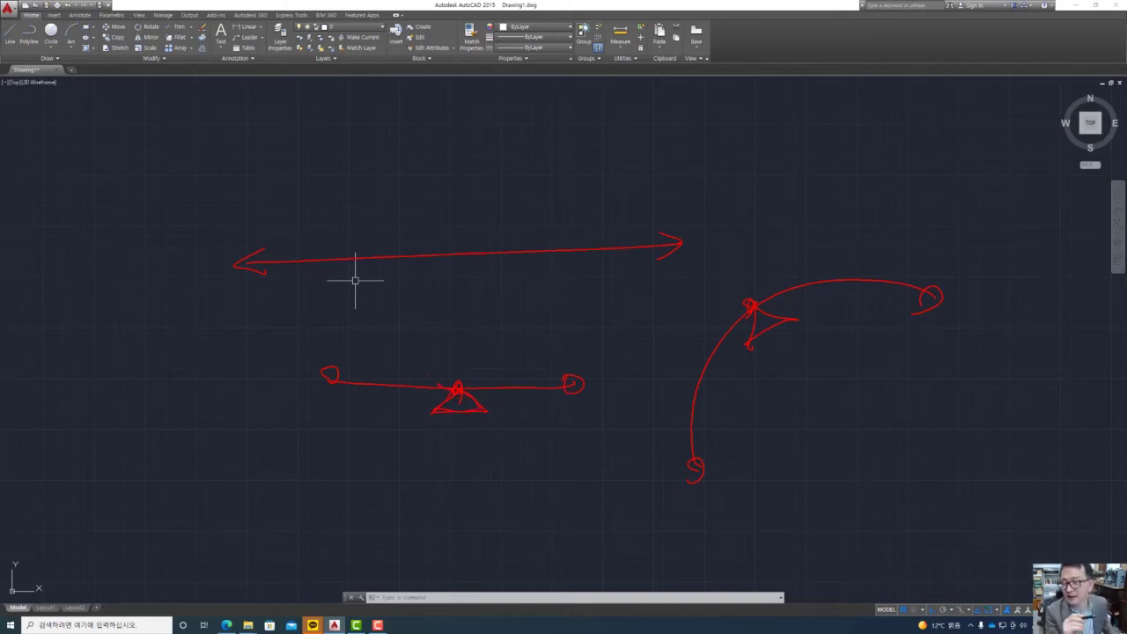
key("Escape")
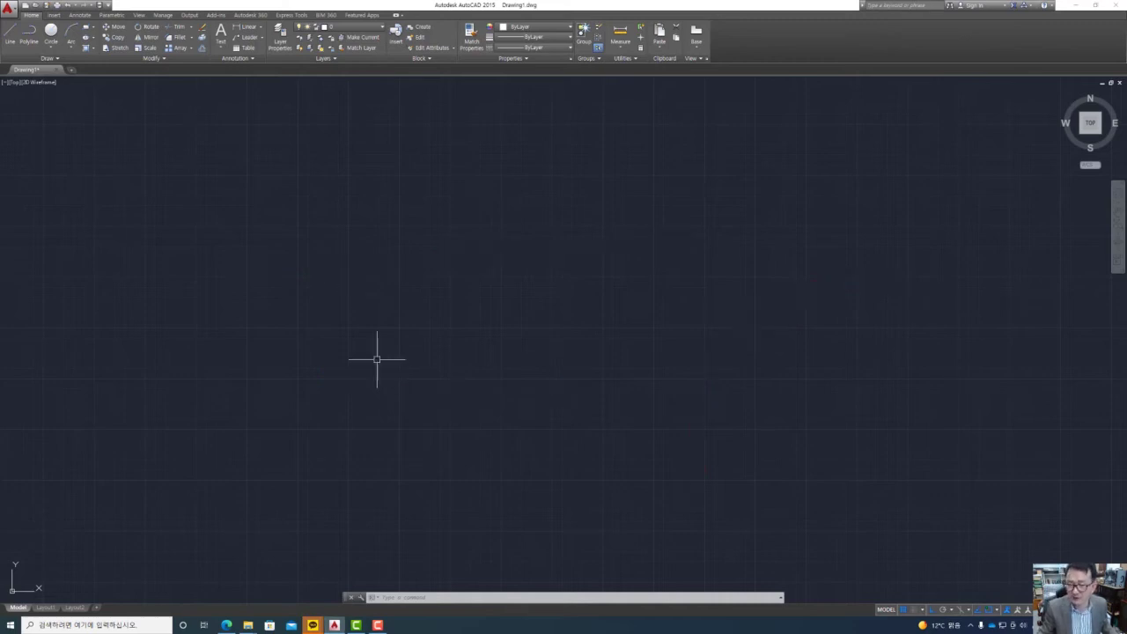
Step: Draw one horizontal line across the middle of the empty drawing
left_click(10, 35)
left_click(323, 308)
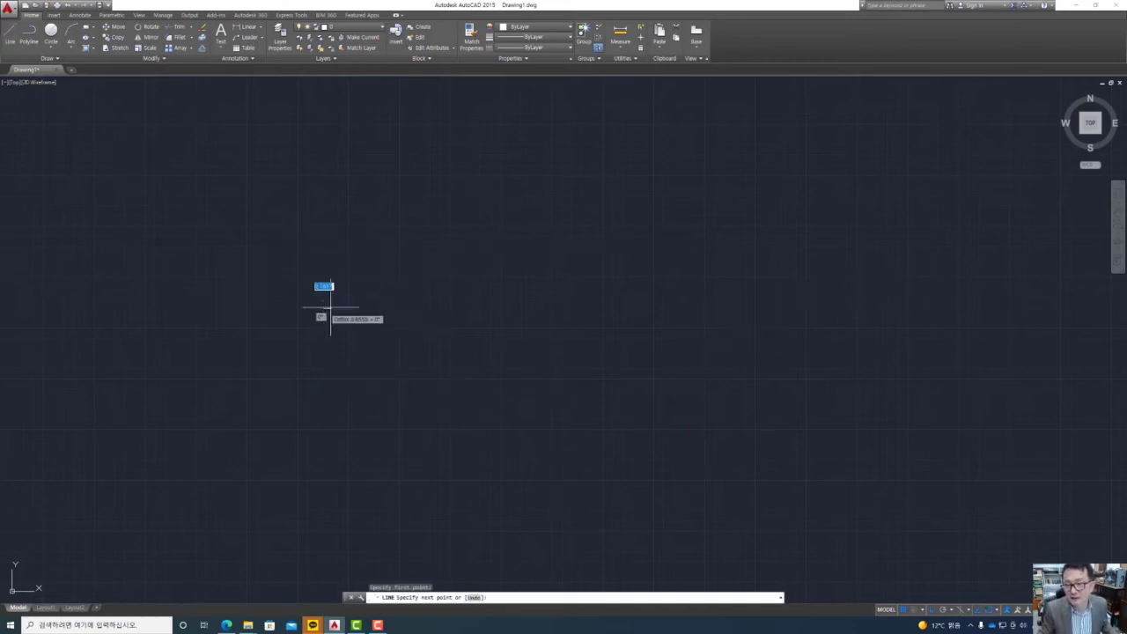
left_click(646, 308)
key("Return")
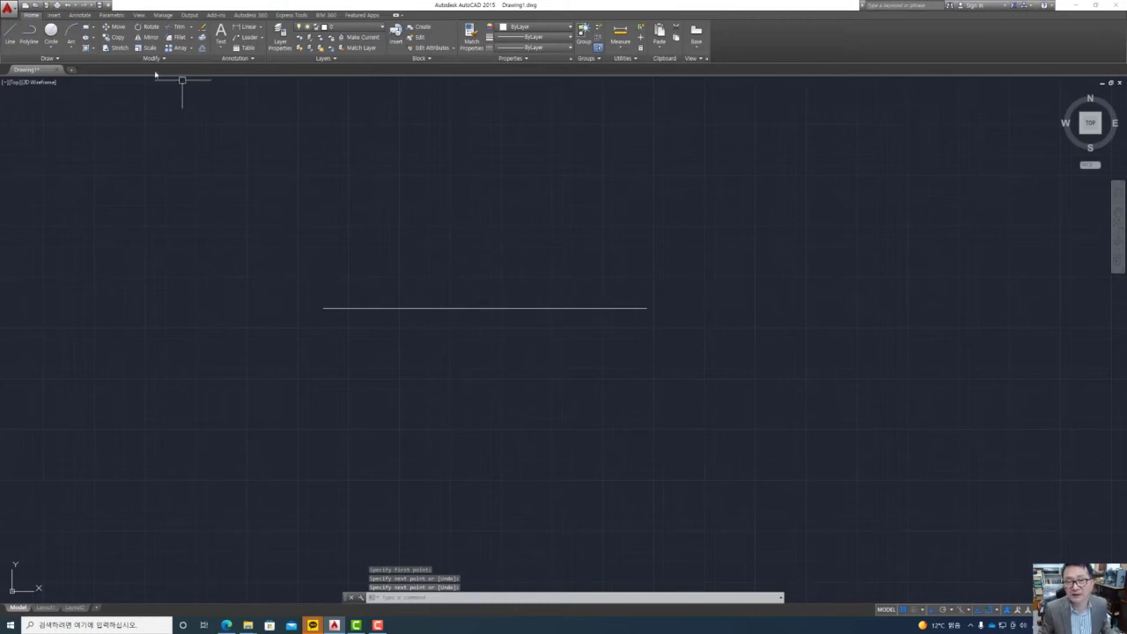
Step: Draw an upward-bulging three-point arc to the right of the horizontal line
left_click(71, 31)
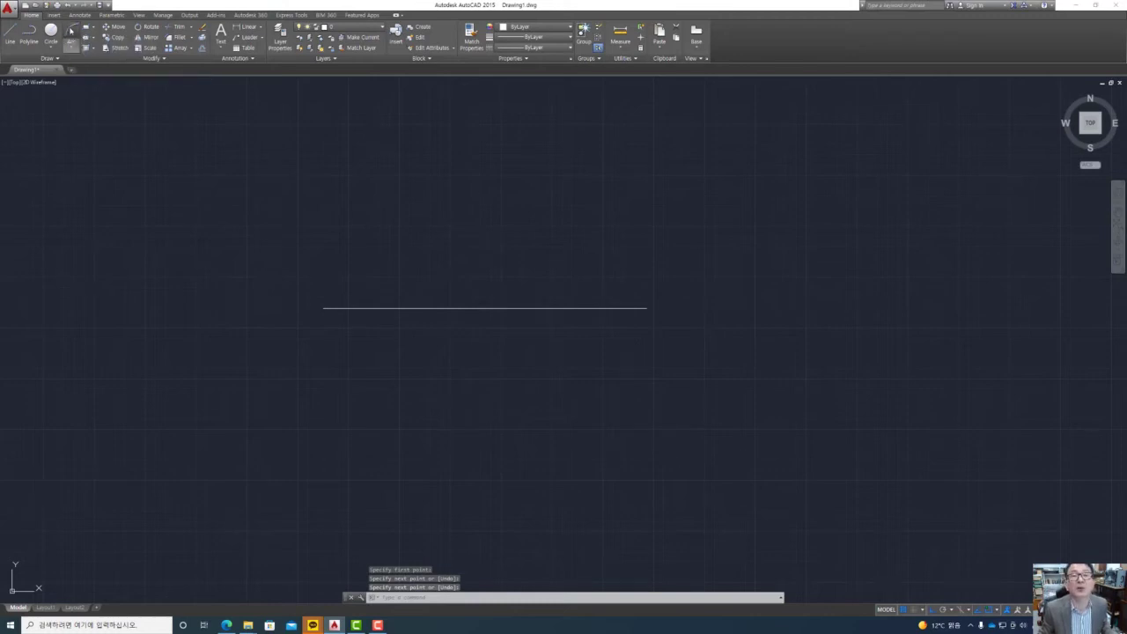
left_click(728, 379)
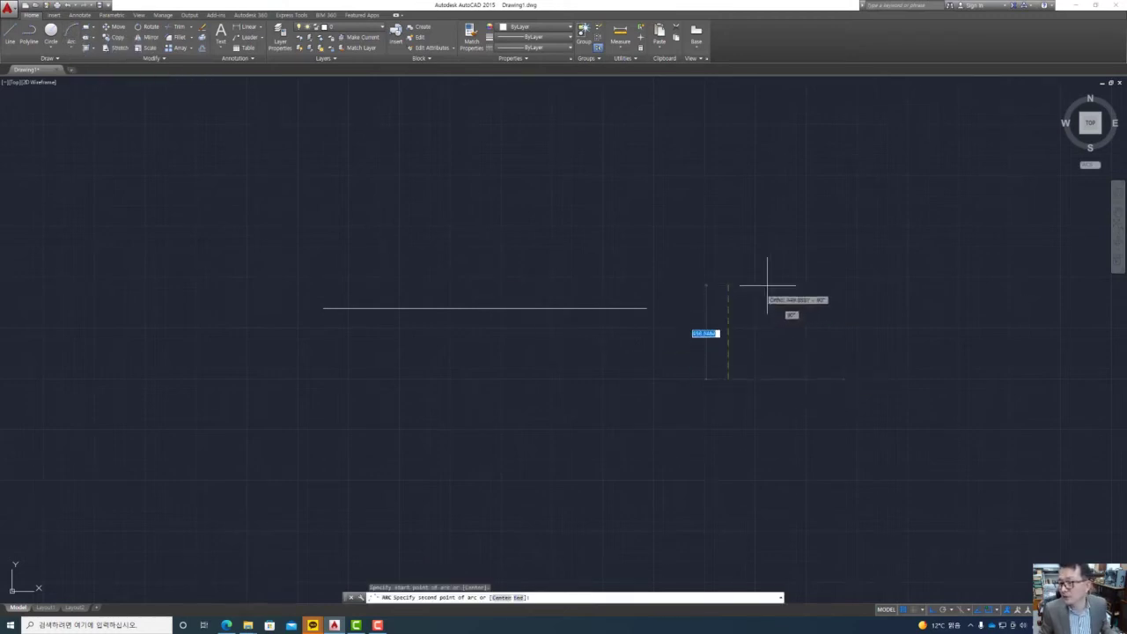
left_click(838, 282)
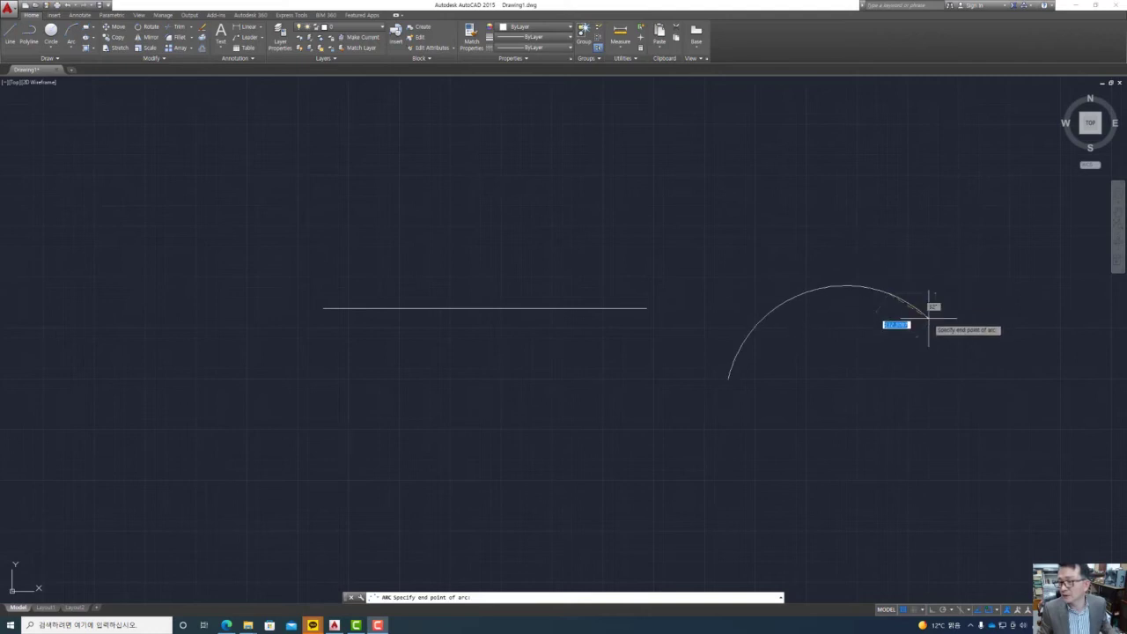
left_click(929, 317)
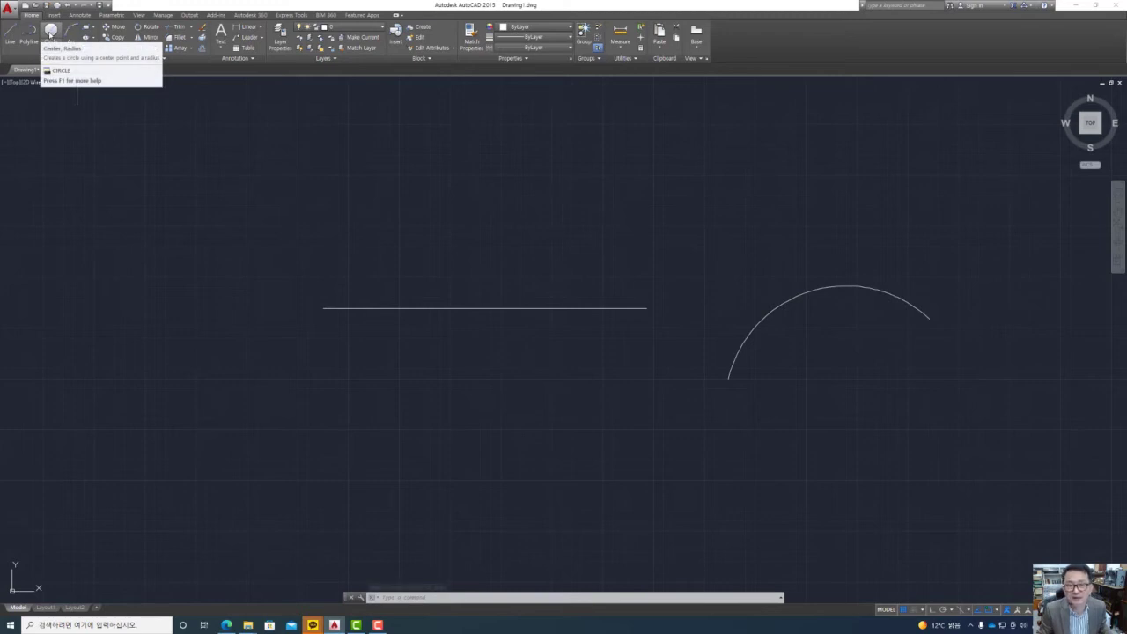
Step: Draw a Center, Radius circle of radius 300 centred at about the horizontal line's midpoint
left_click(49, 35)
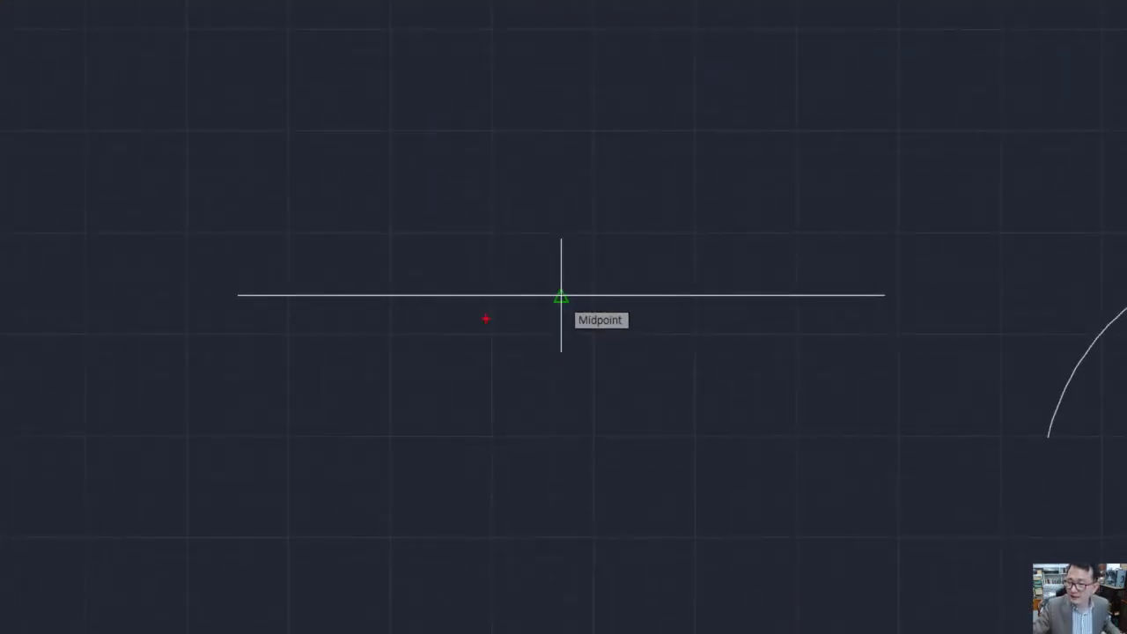
left_click(561, 295)
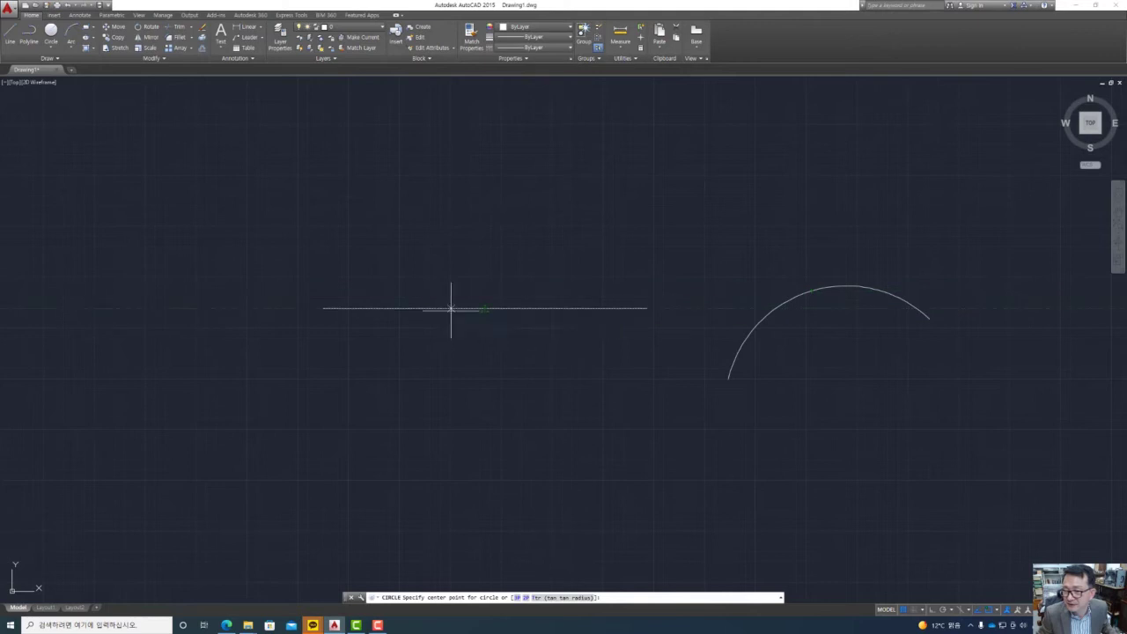
left_click(489, 308)
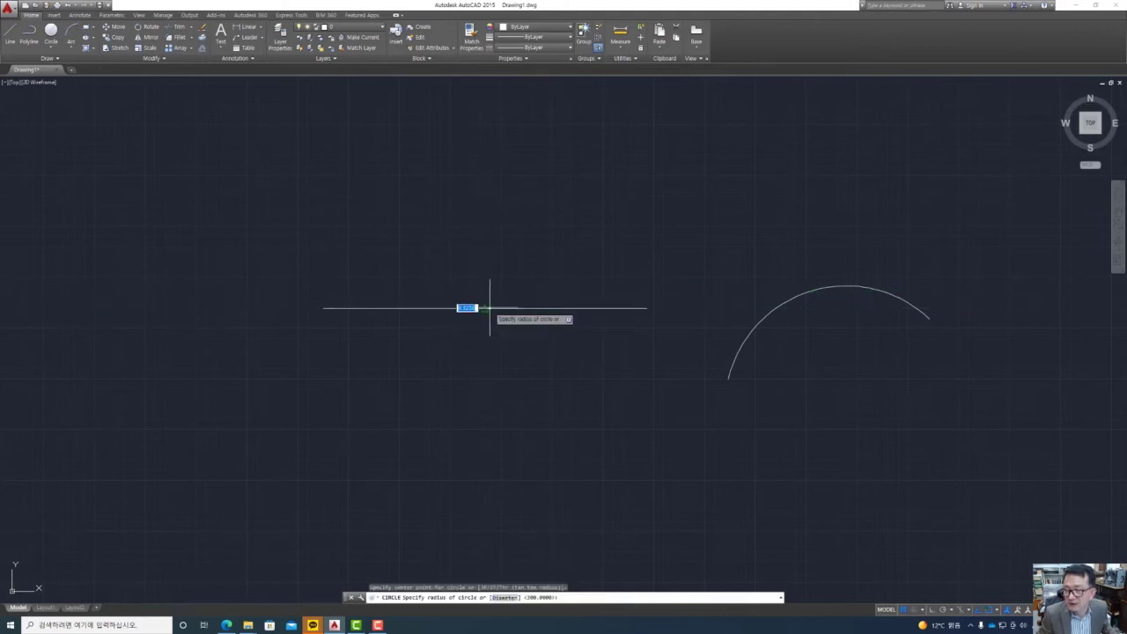
key("Return")
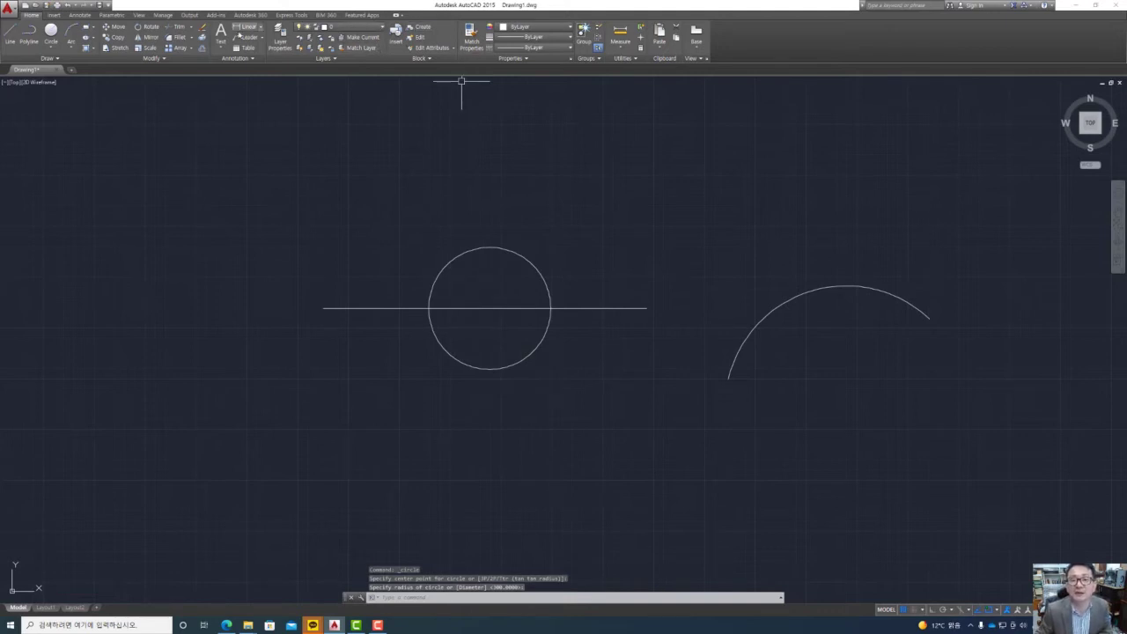
Step: Add a radius dimension to the circle on the horizontal line and inspect its text
left_click(260, 26)
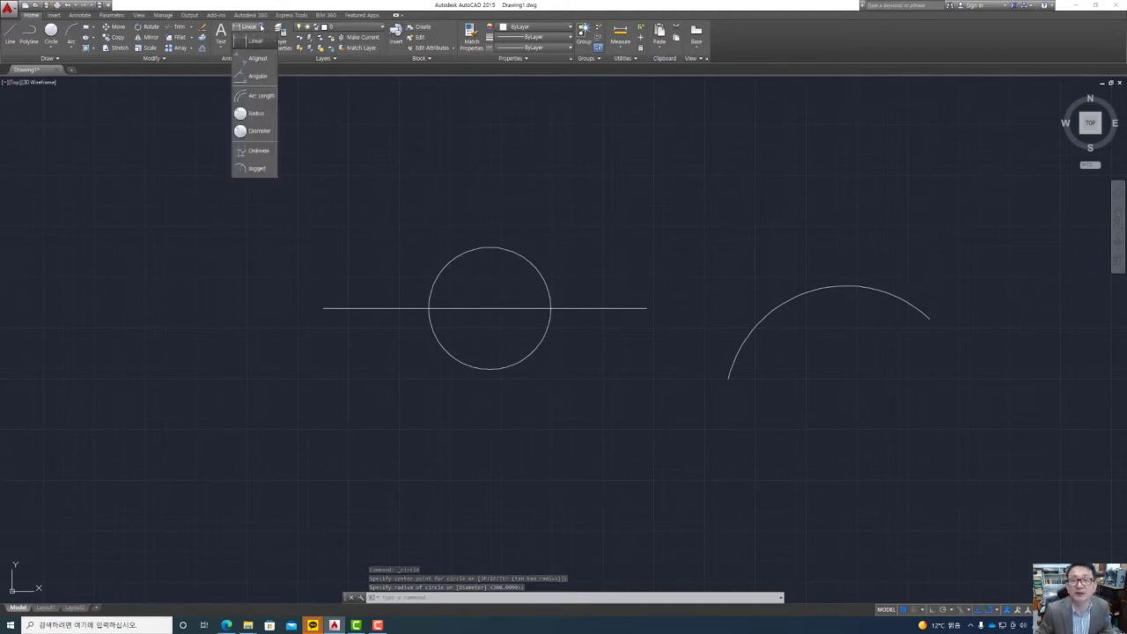
left_click(256, 112)
left_click(527, 260)
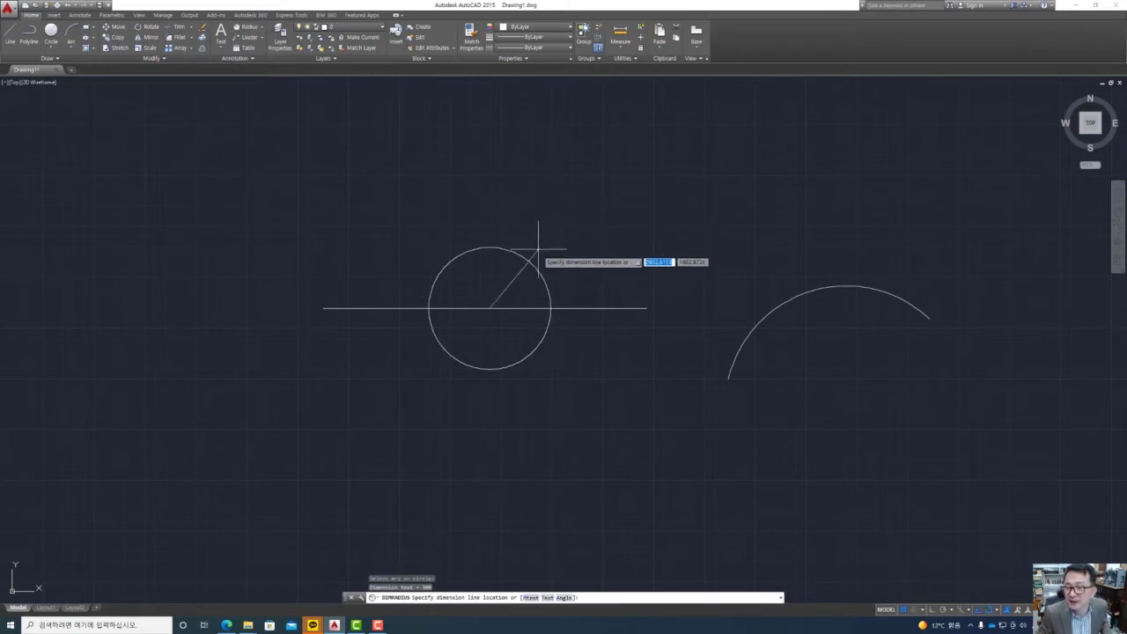
left_click(560, 233)
scroll(563, 236, "up", 6)
scroll(546, 236, "up", 2)
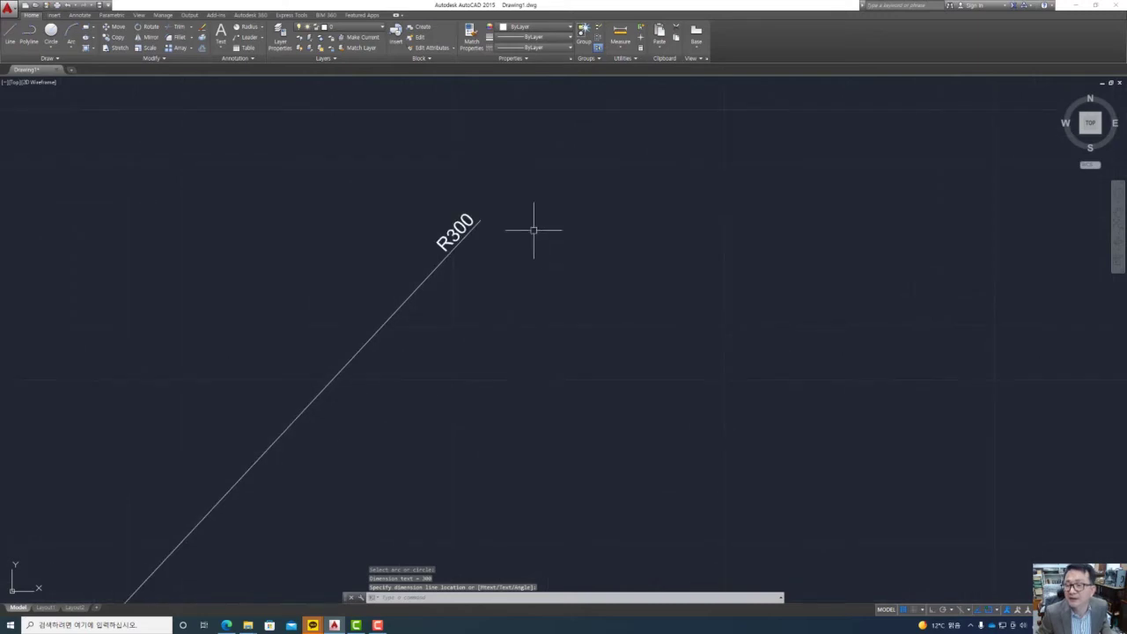
Step: Delete the radius dimension from the circle on the horizontal line
scroll(465, 254, "down", 8)
scroll(468, 254, "down", 5)
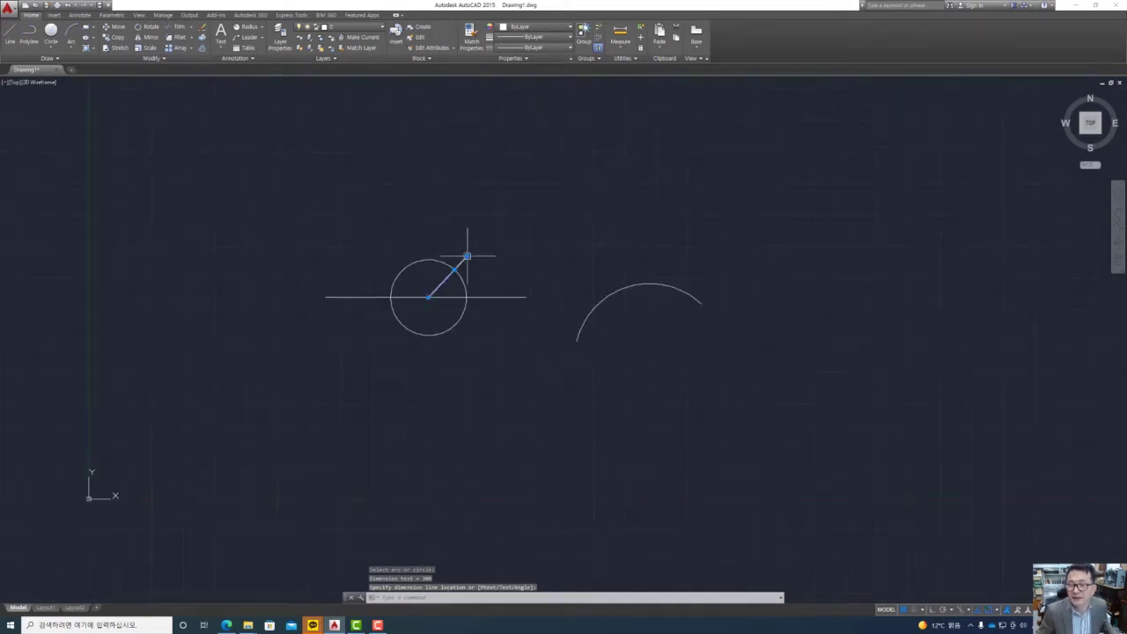
left_click(466, 257)
key("Delete")
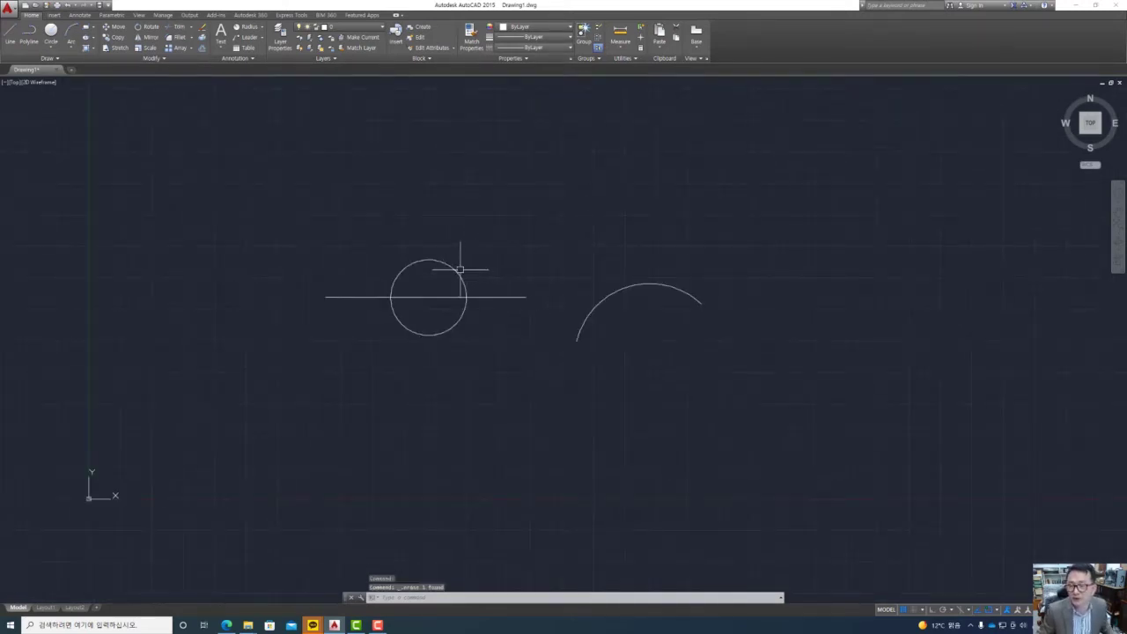
Step: Draw a circle of radius 300 centred on the arc's midpoint
left_click(631, 288)
key("Return")
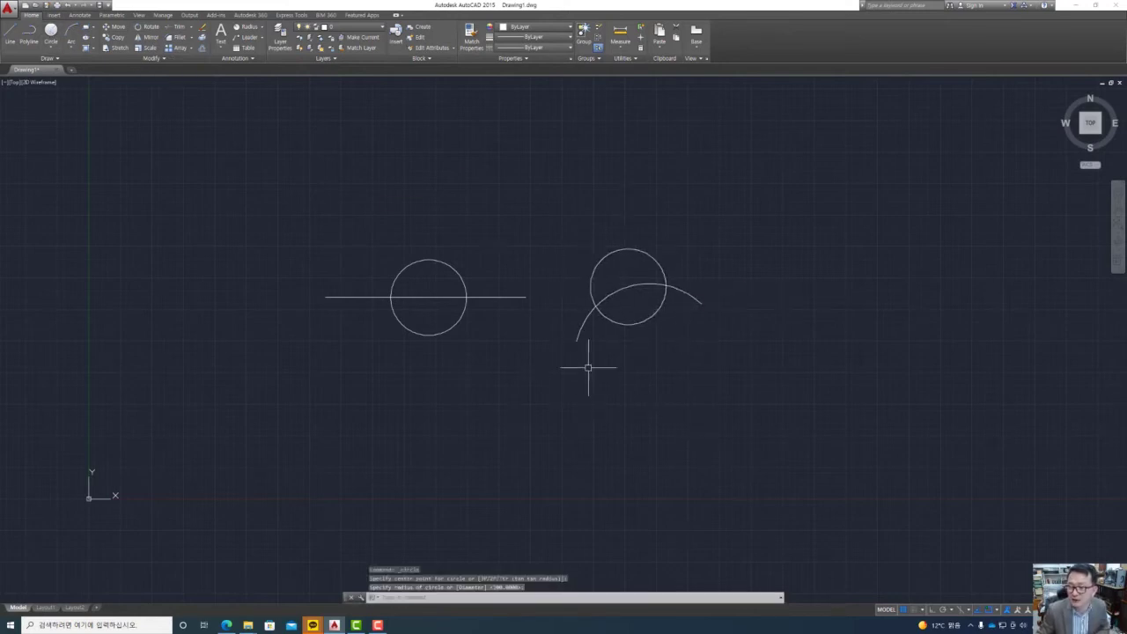
left_click(769, 395)
left_click(315, 215)
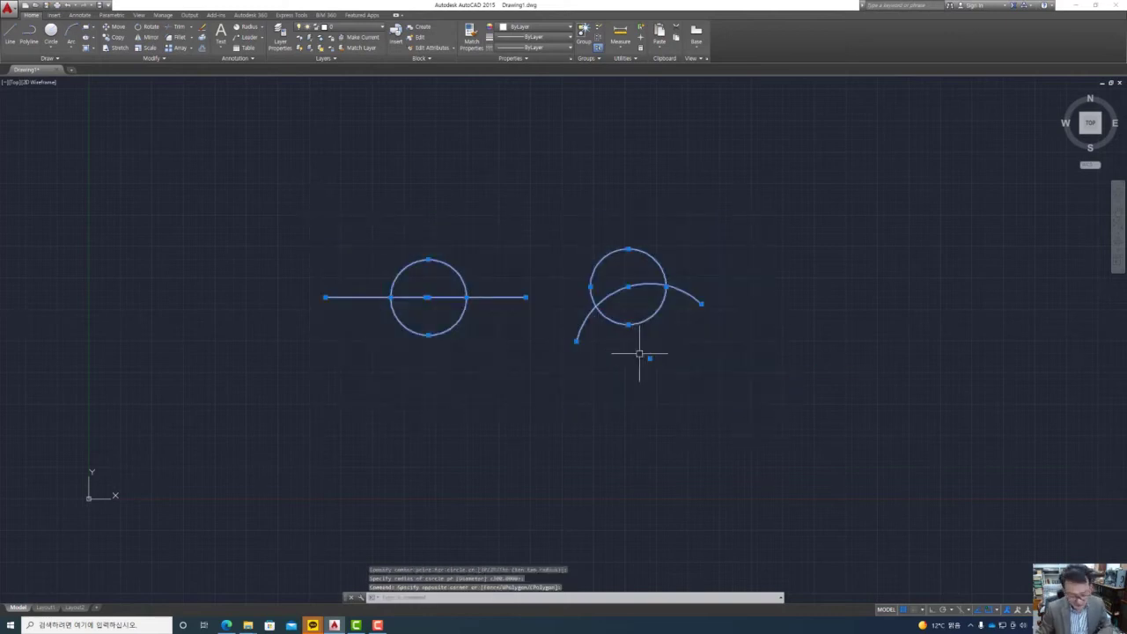
key("Escape")
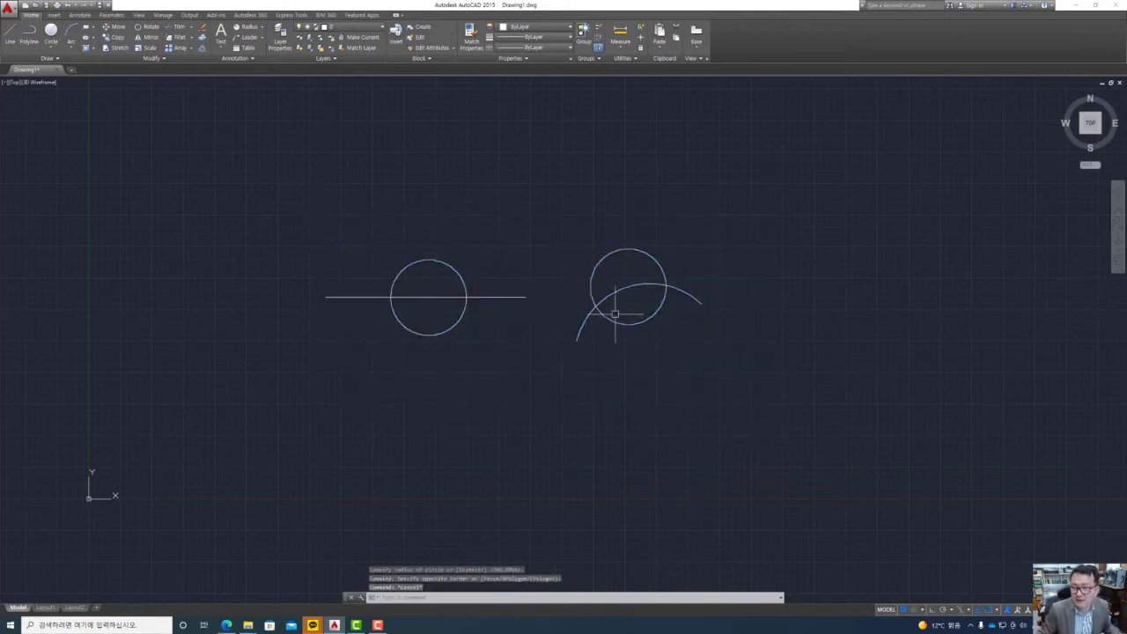
Step: Draw a vertical line upward from the horizontal line's midpoint with Ortho on, extending beyond the circle
left_click(15, 34)
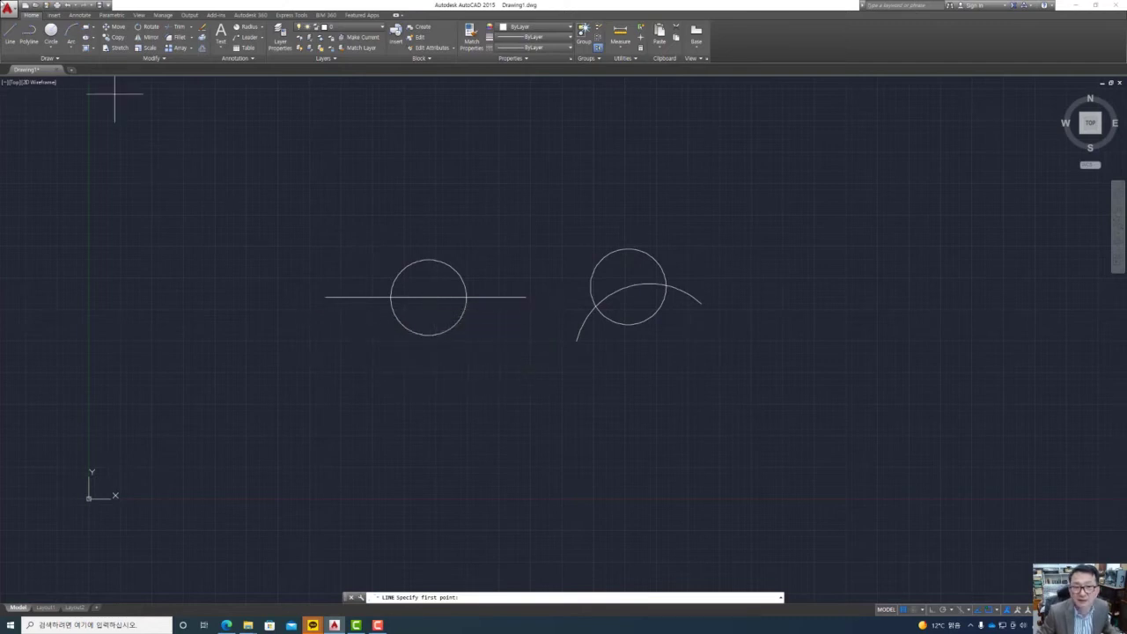
left_click(15, 33)
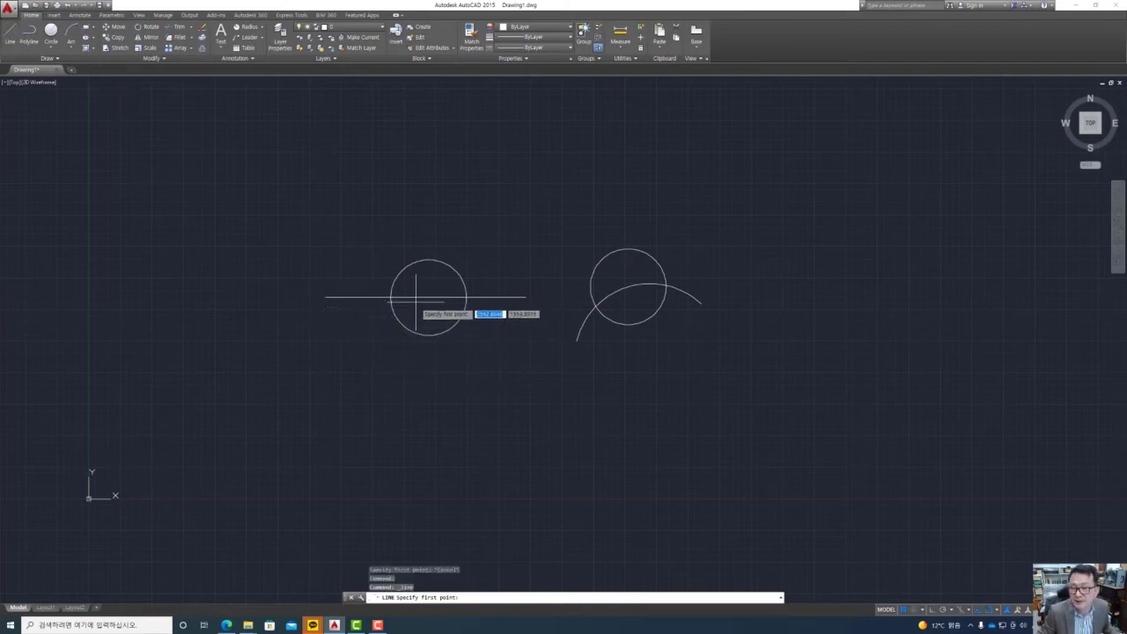
left_click(423, 298)
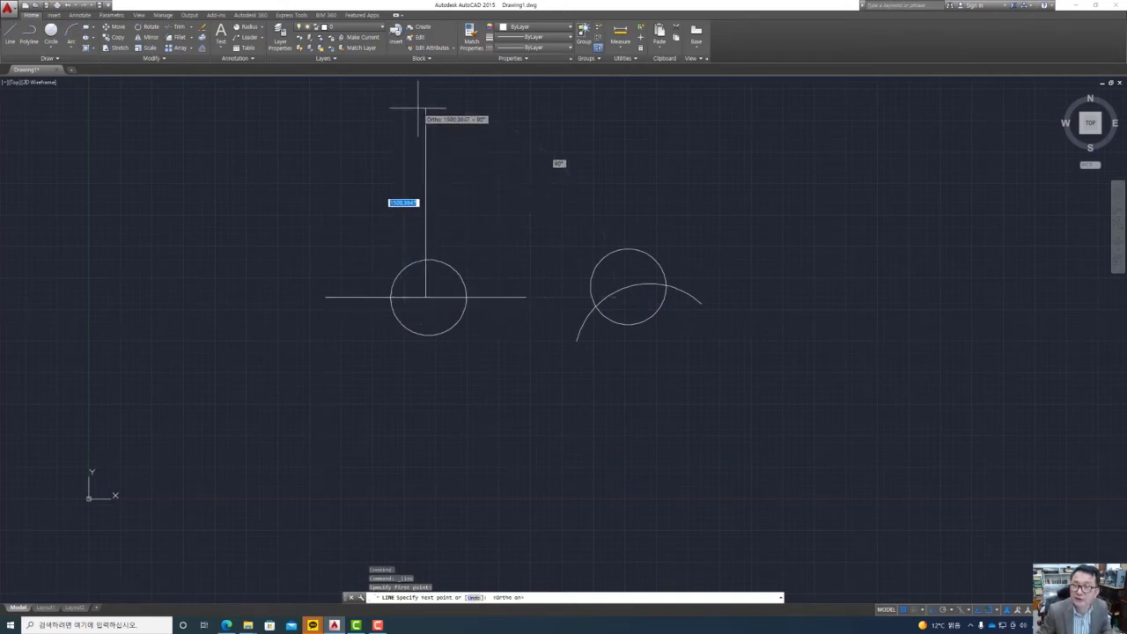
key("F8")
left_click(501, 109)
key("Return")
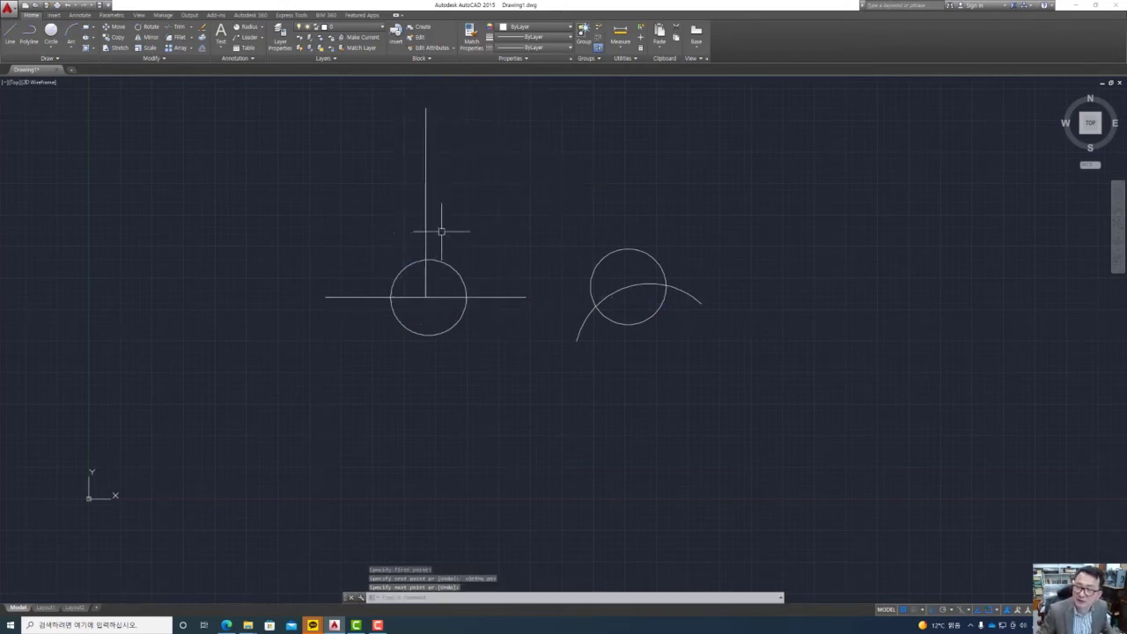
left_click(465, 222)
left_click(403, 200)
key("Escape")
scroll(433, 285, "up", 6)
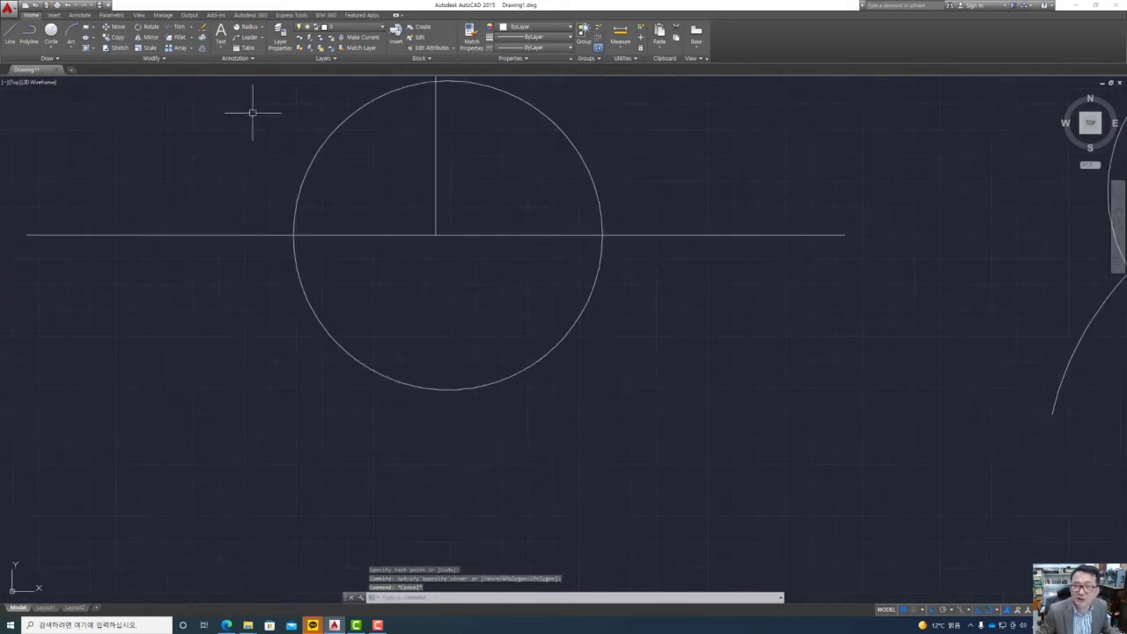
key("Escape")
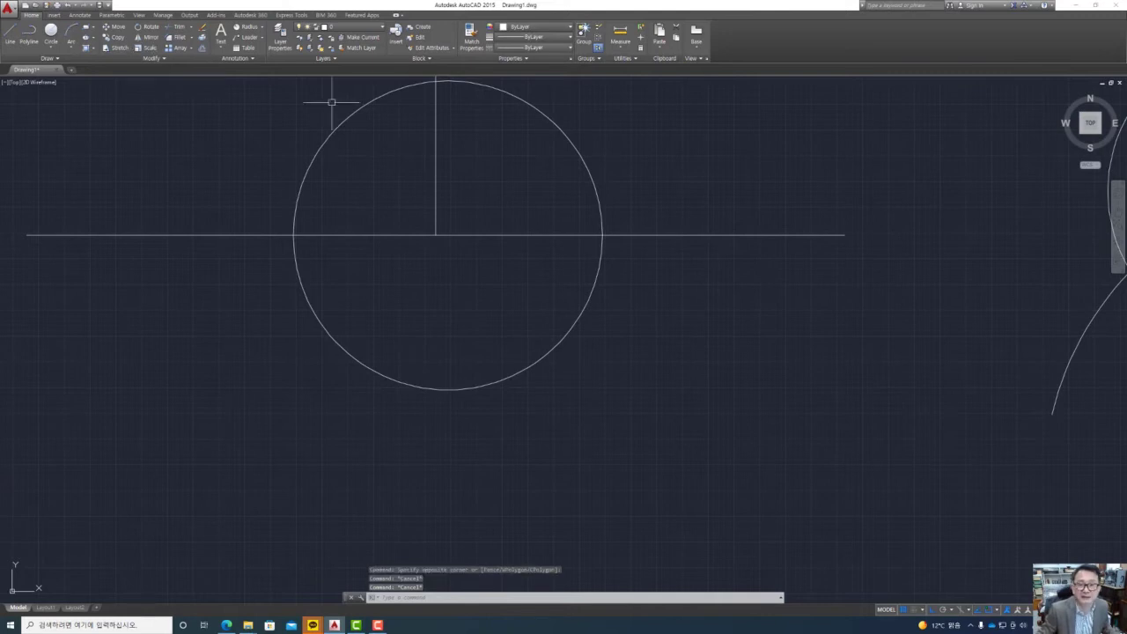
scroll(476, 162, "down", 5)
left_click(767, 242)
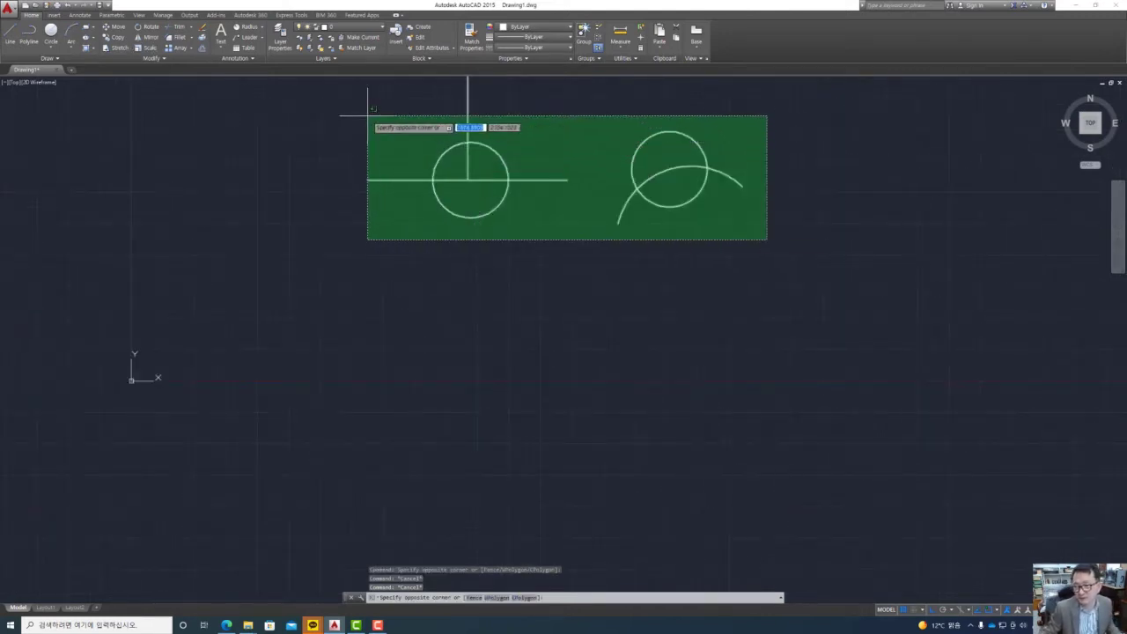
key("Escape")
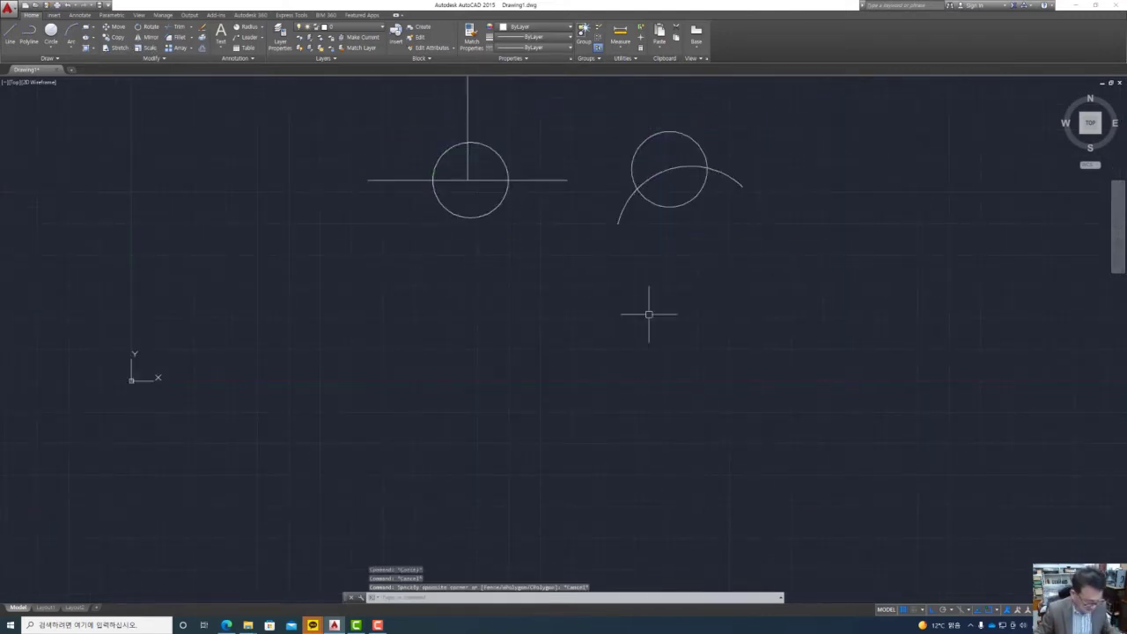
scroll(649, 313, "down", 2)
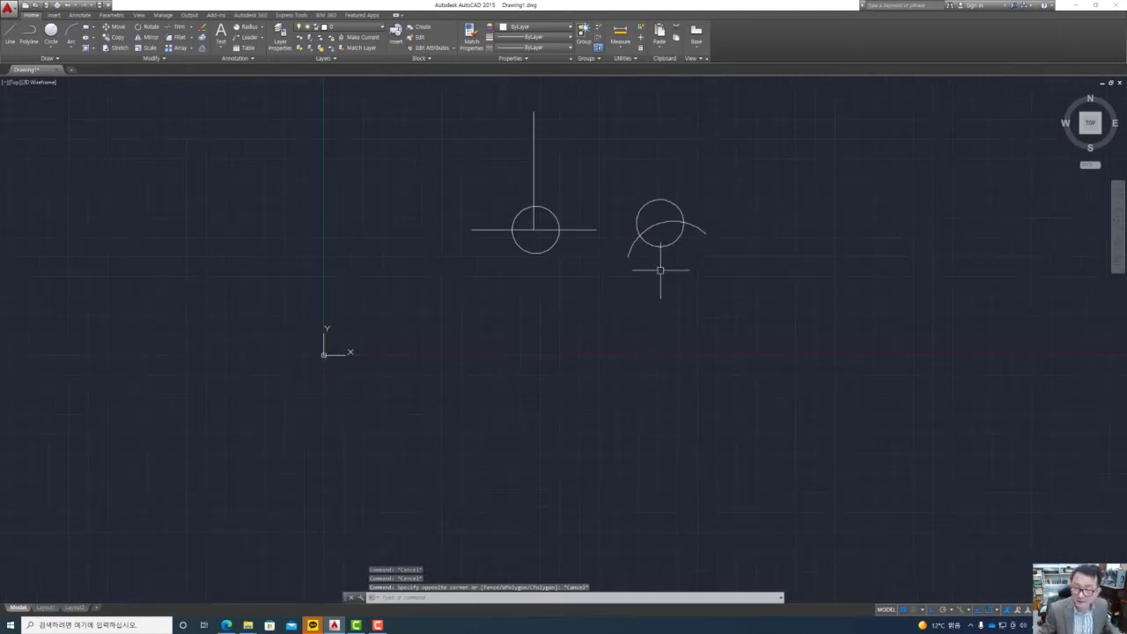
mouse_move(679, 297)
left_mouse_down()
mouse_move(614, 332)
mouse_move(659, 290)
left_mouse_up()
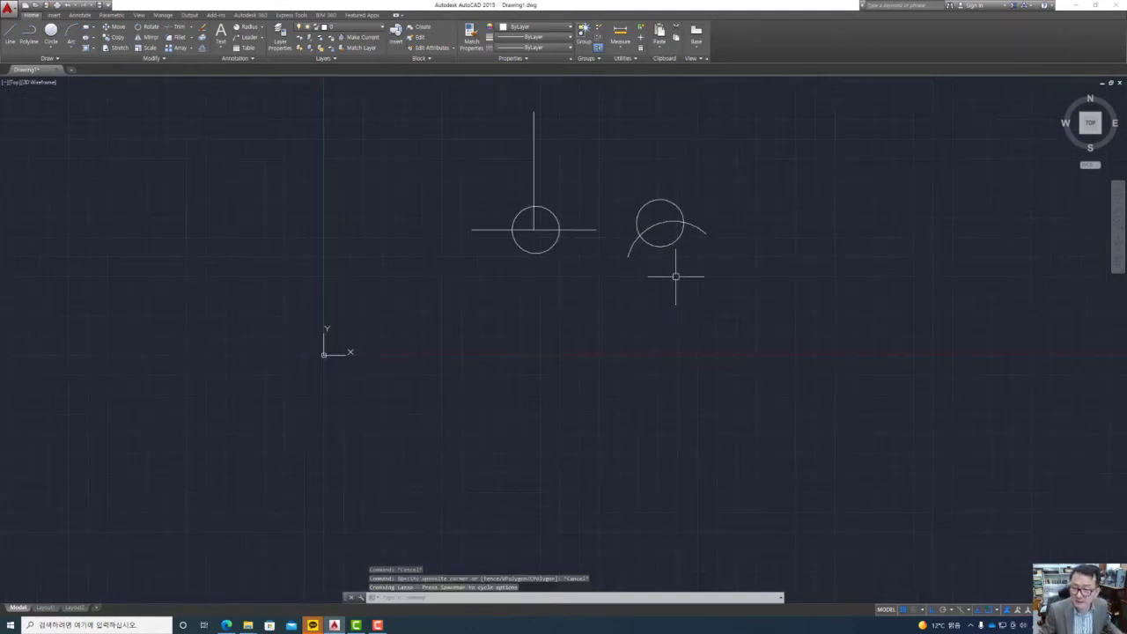
middle_click_drag(677, 272, 573, 387)
scroll(543, 370, "up", 2)
scroll(542, 370, "up", 2)
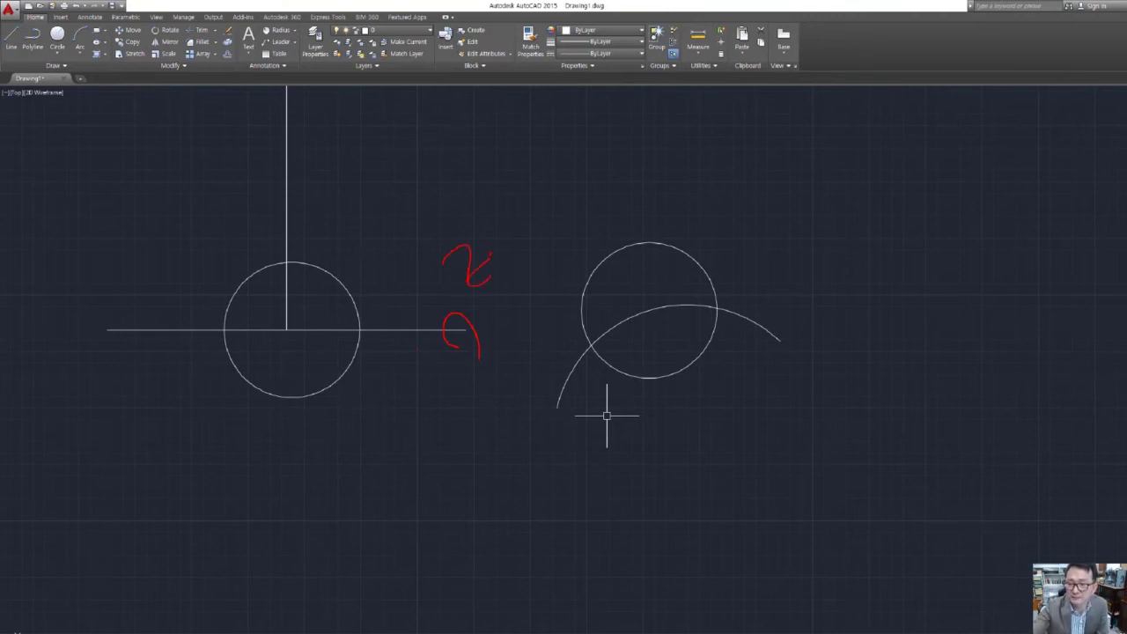
left_click_drag(270, 335, 288, 342)
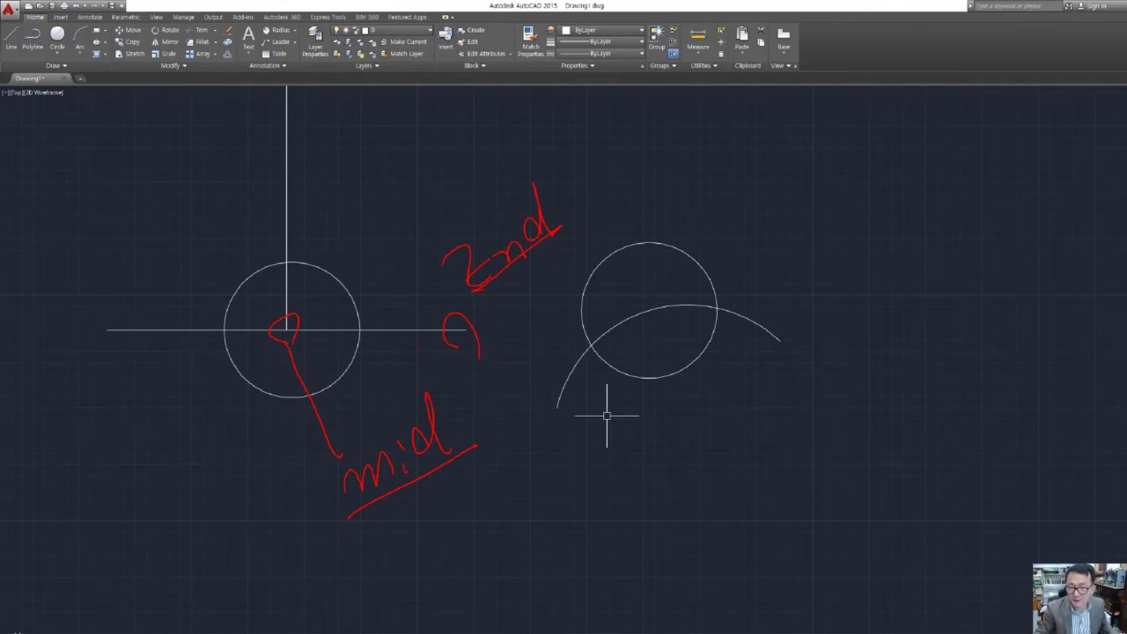
key("Escape")
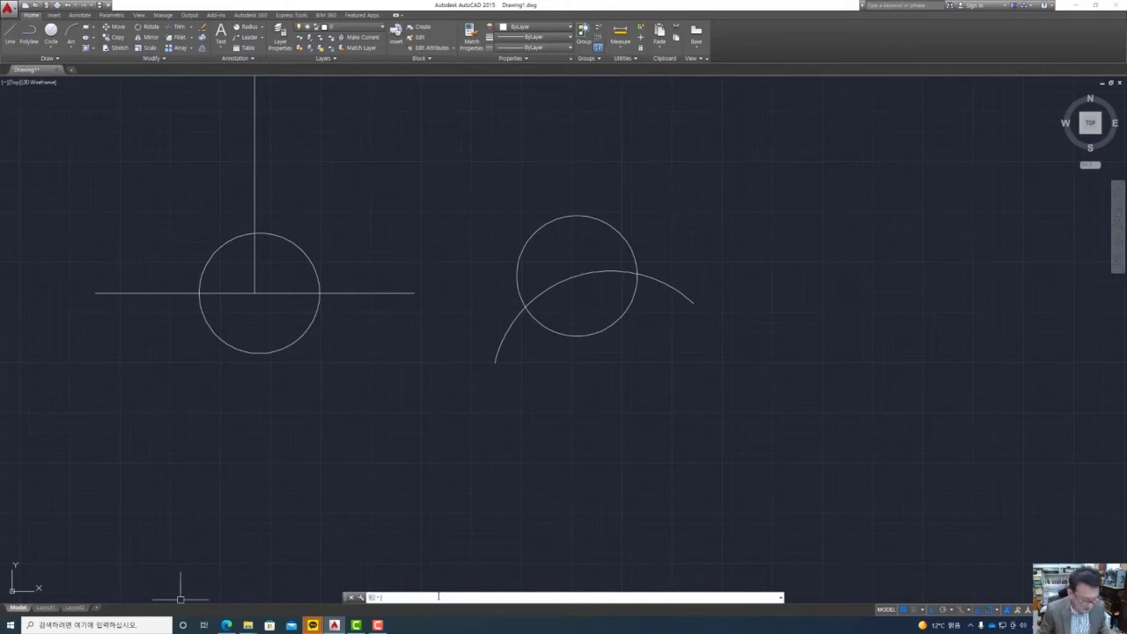
Step: Draw a vertical line upward from the horizontal line's right endpoint, using the one-time END snap override for the first point
key("Return")
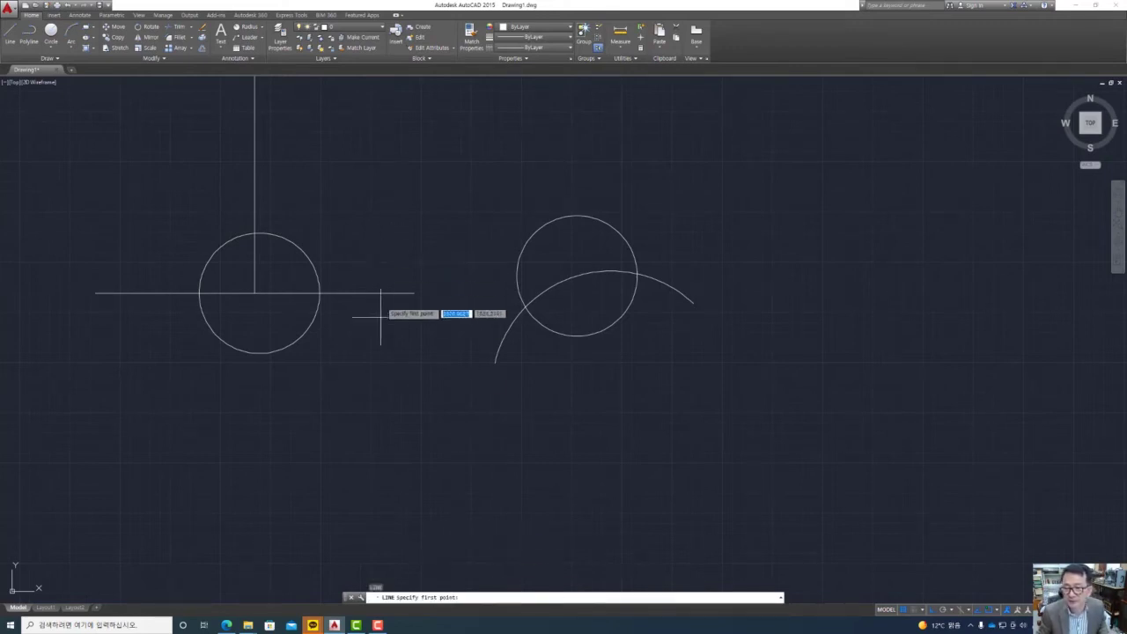
type("END")
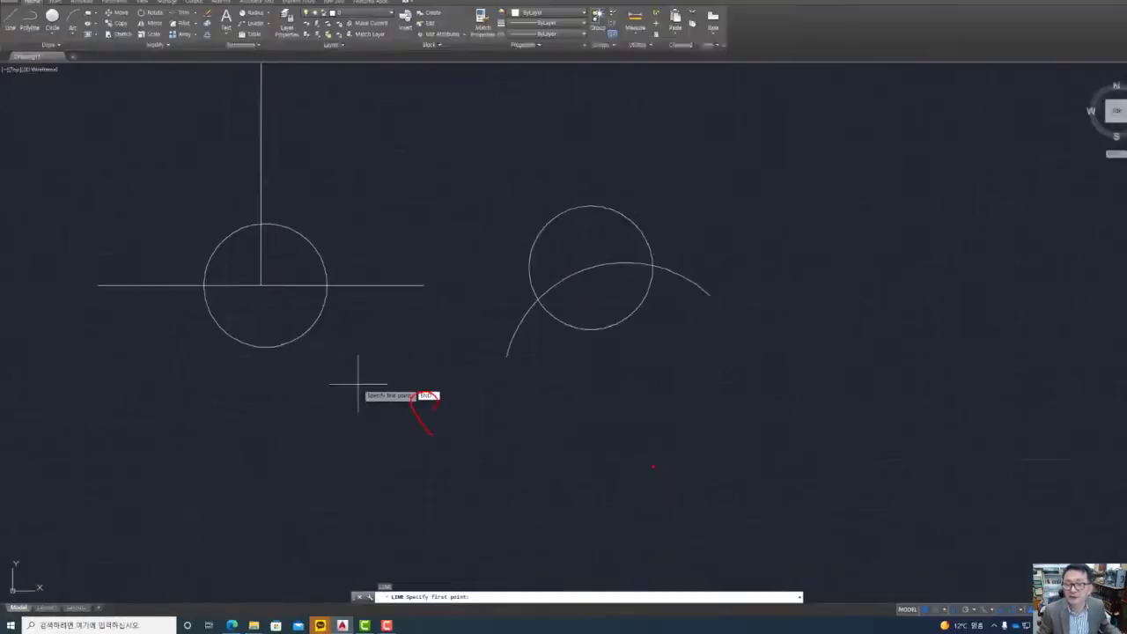
key("Return")
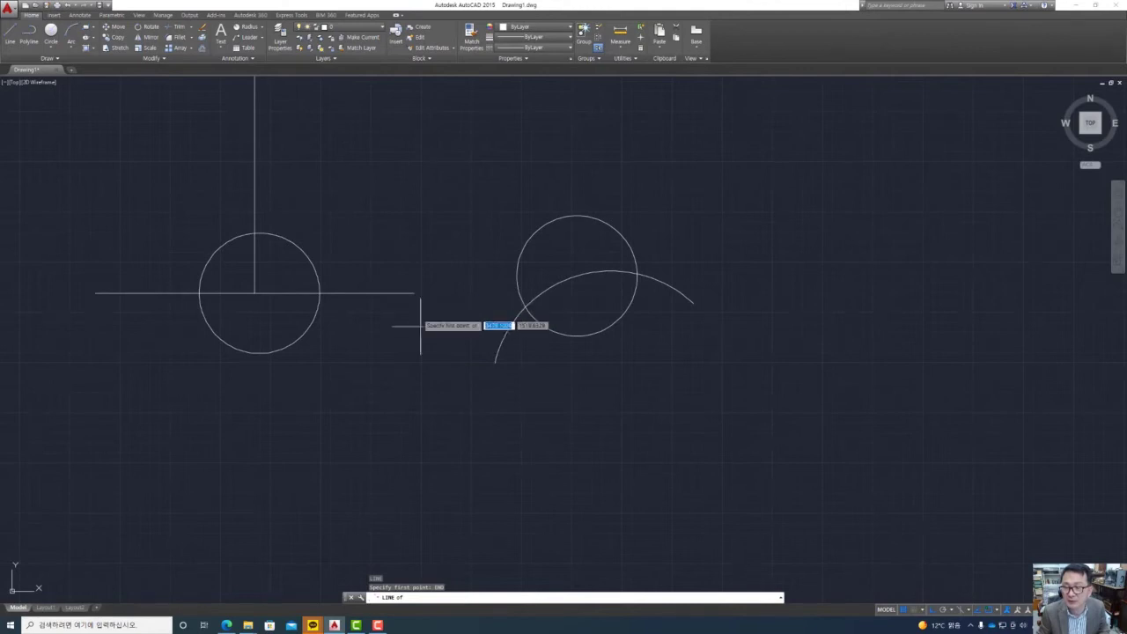
left_click(998, 611)
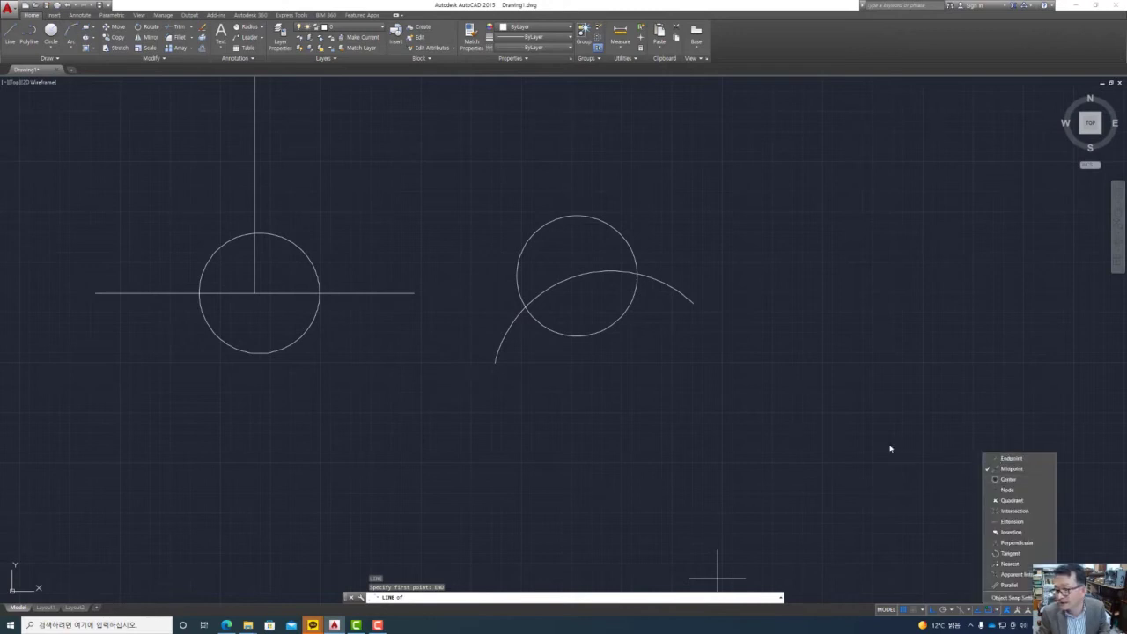
left_click(429, 350)
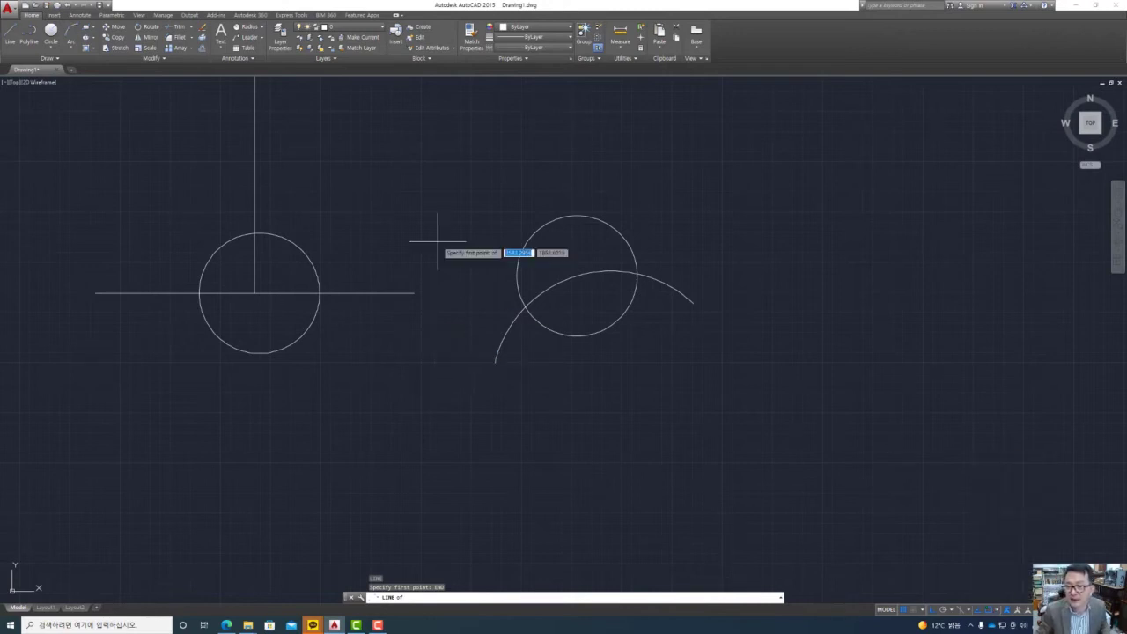
left_click(414, 293)
left_click(414, 121)
key("Return")
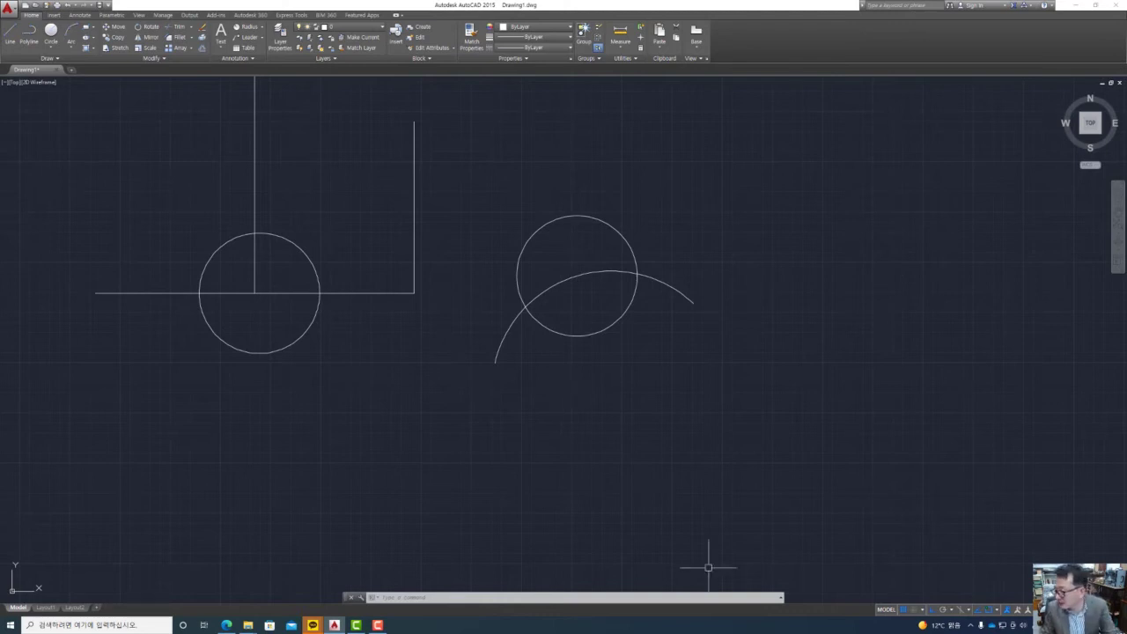
Step: Erase all the lines, both circles and the arc with a crossing selection
left_click(998, 611)
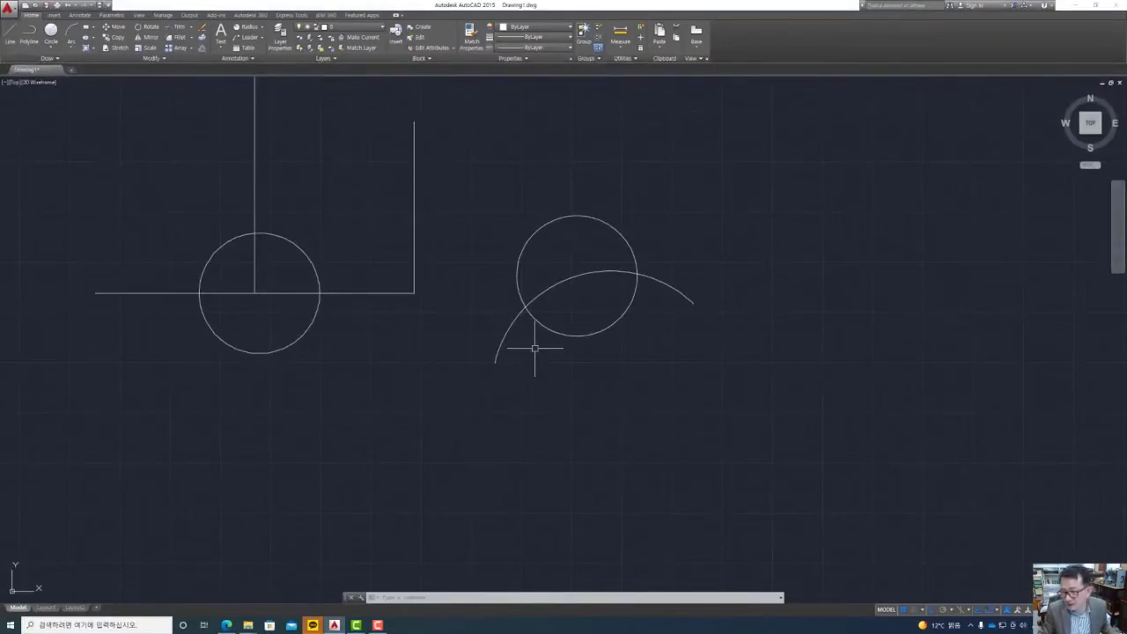
left_click(695, 388)
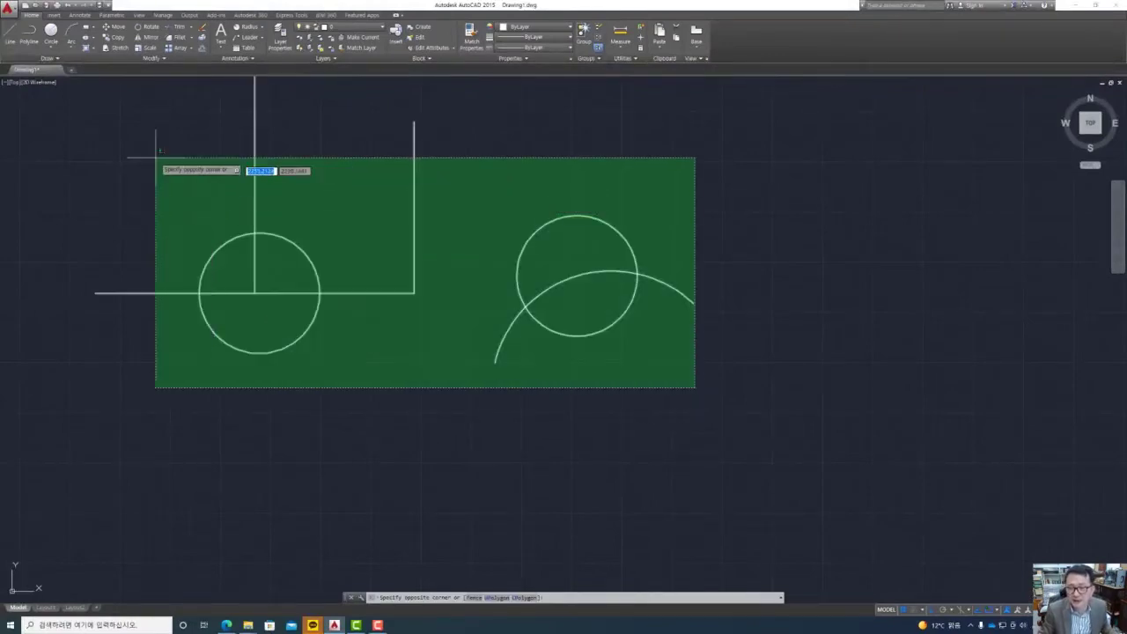
left_click(153, 154)
key("Delete")
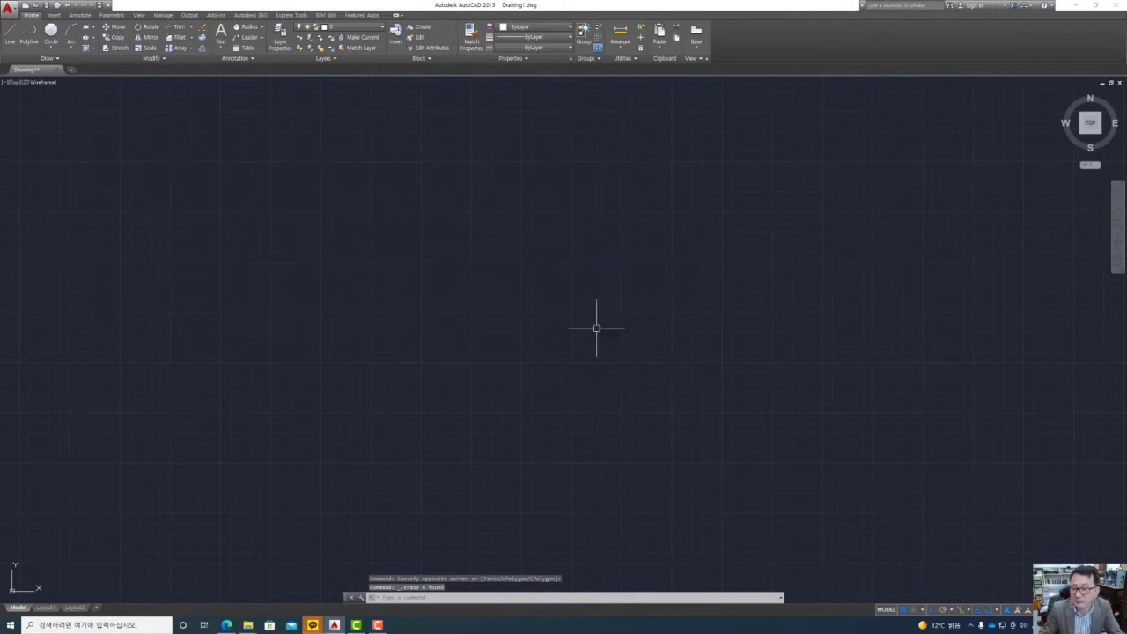
left_click(997, 609)
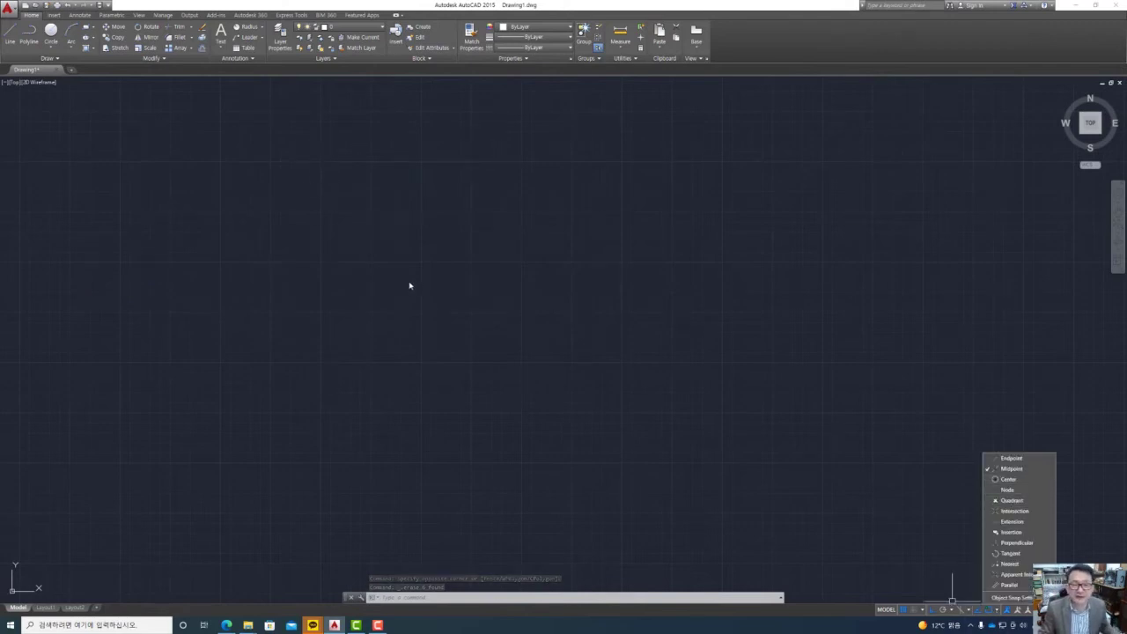
key("Escape")
key("Escape")
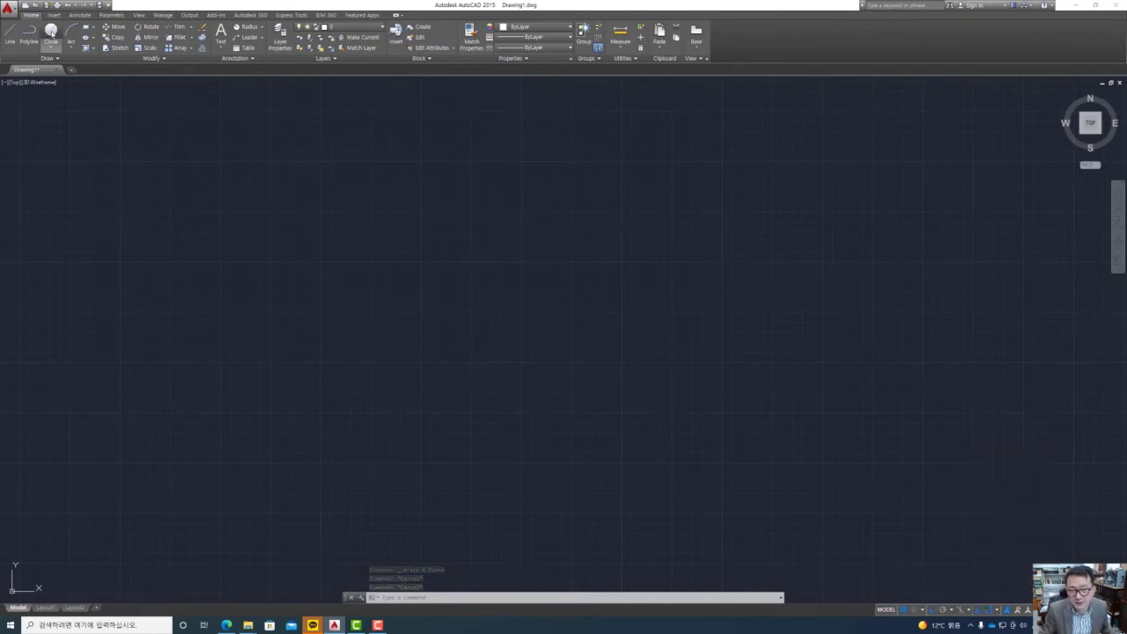
Step: Draw a circle with a radius of about 544 in the left half of the empty drawing area
left_click(50, 33)
left_click(379, 353)
left_click(489, 327)
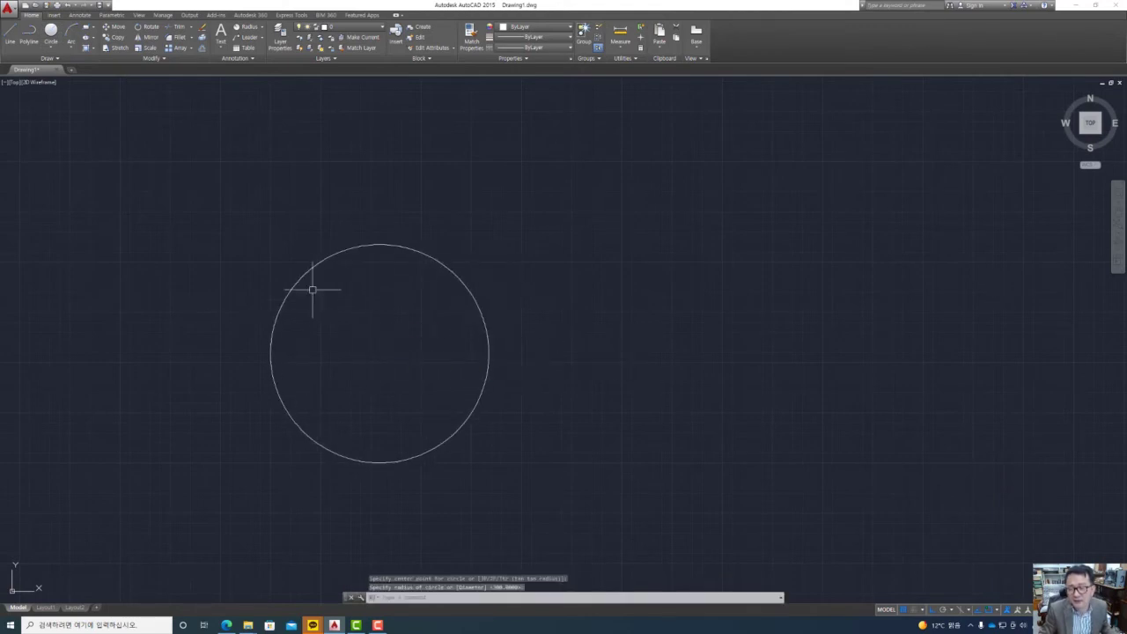
Step: Draw a large three-point arc to the right of the circle, bulging downward and curving up on its right side
left_click(72, 33)
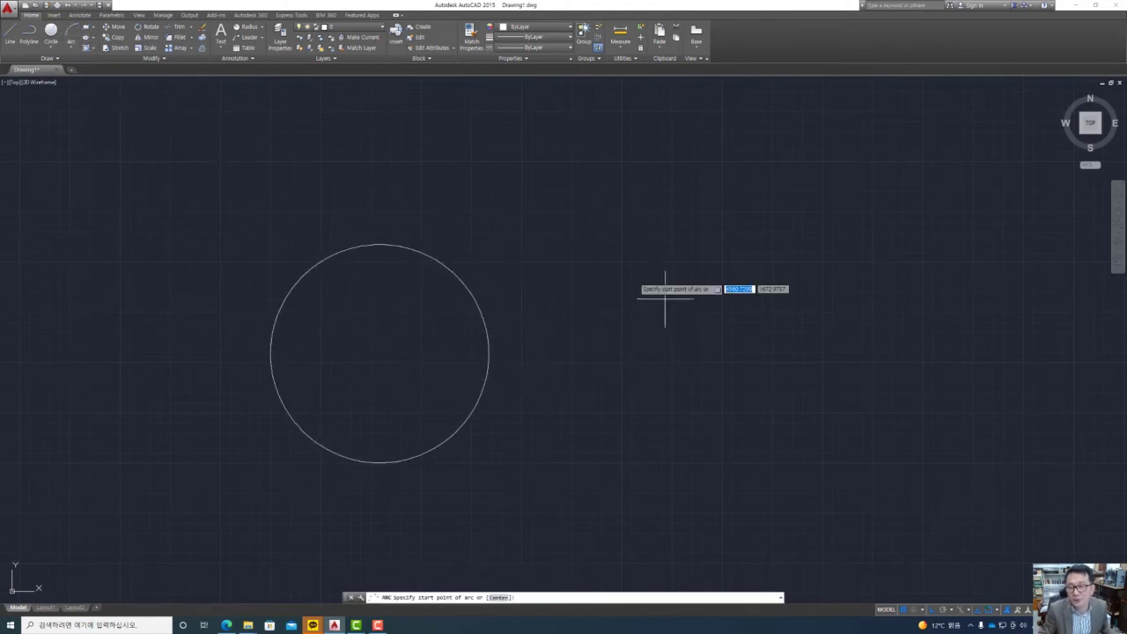
left_click(614, 336)
left_click(829, 273)
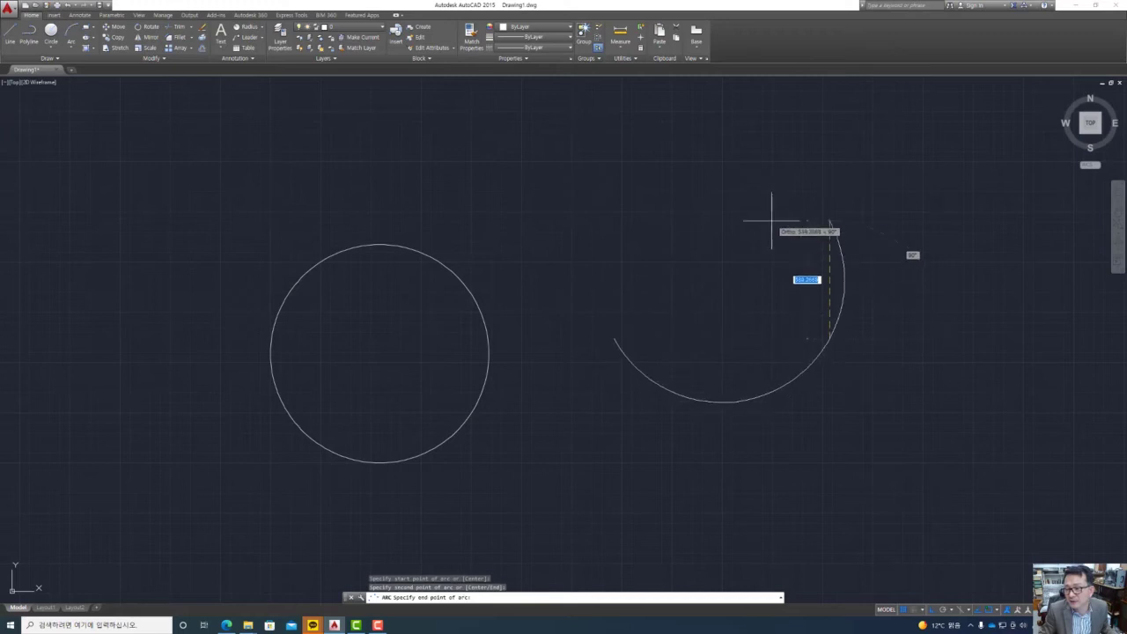
left_click(814, 198)
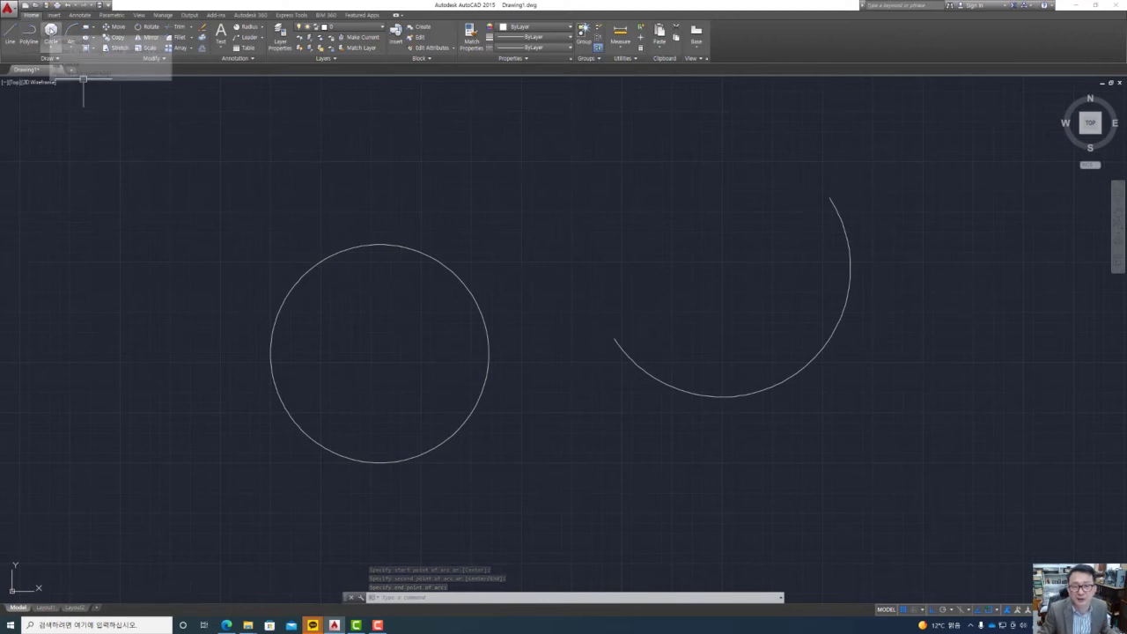
Step: Start a circle and set Center as the only running object snap, with Midpoint off
left_click(51, 30)
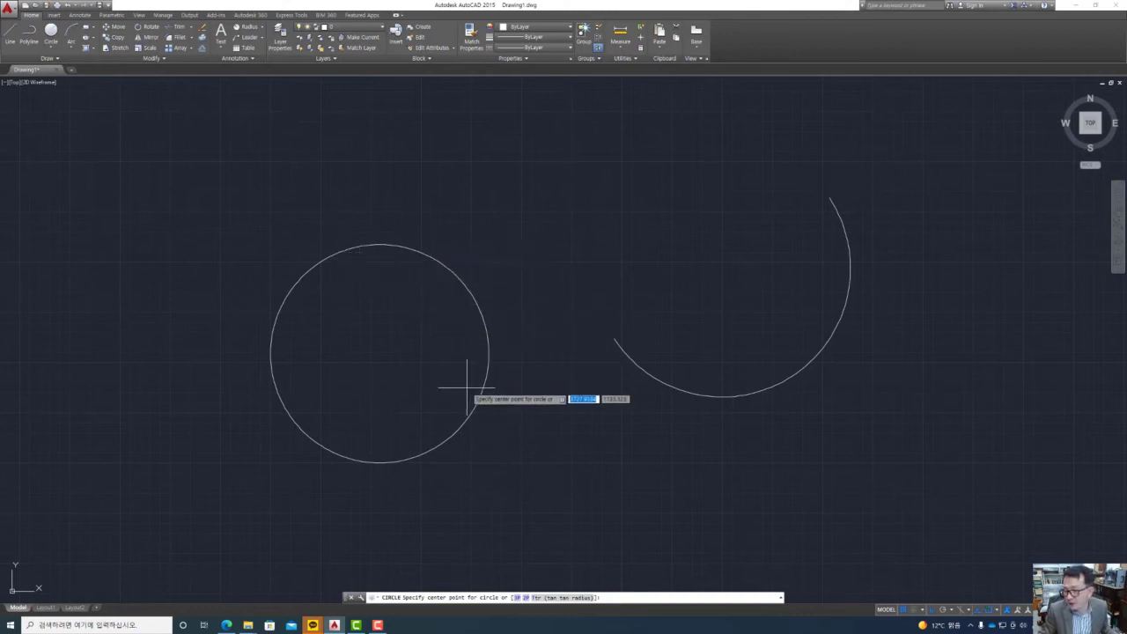
left_click(998, 610)
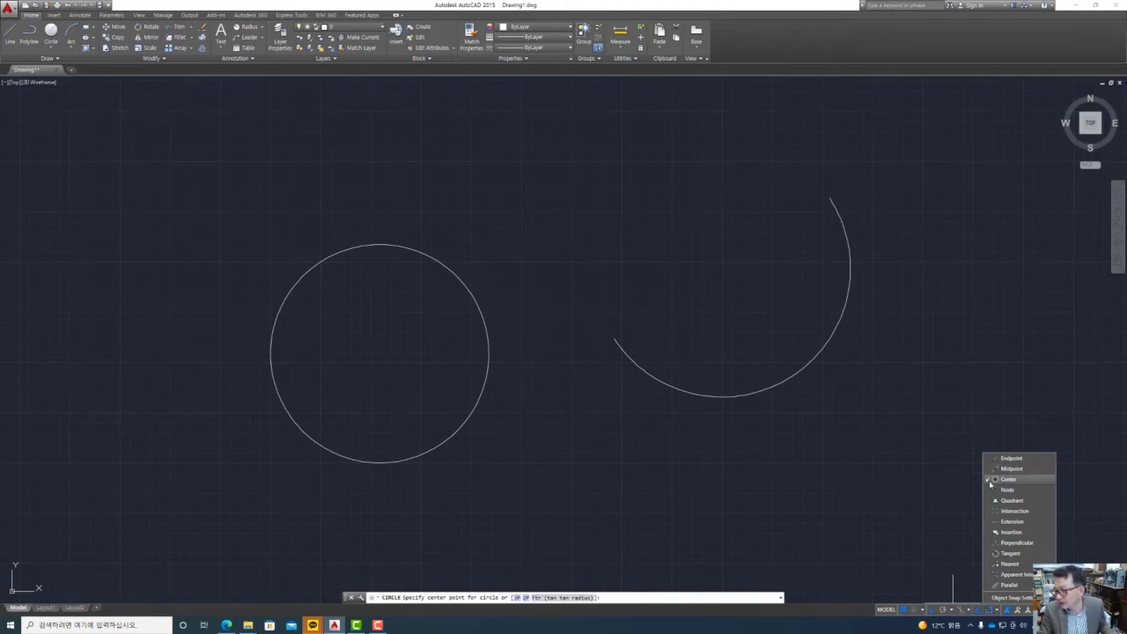
left_click(990, 484)
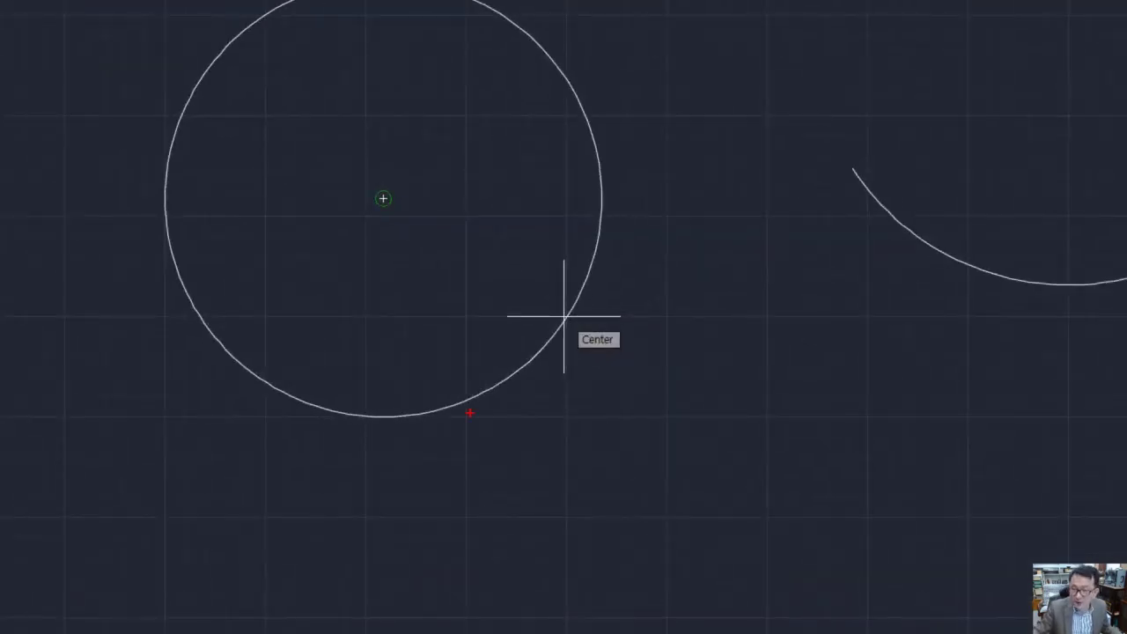
mouse_move(392, 217)
left_mouse_down()
mouse_move(380, 210)
mouse_move(343, 351)
mouse_move(334, 504)
left_mouse_up()
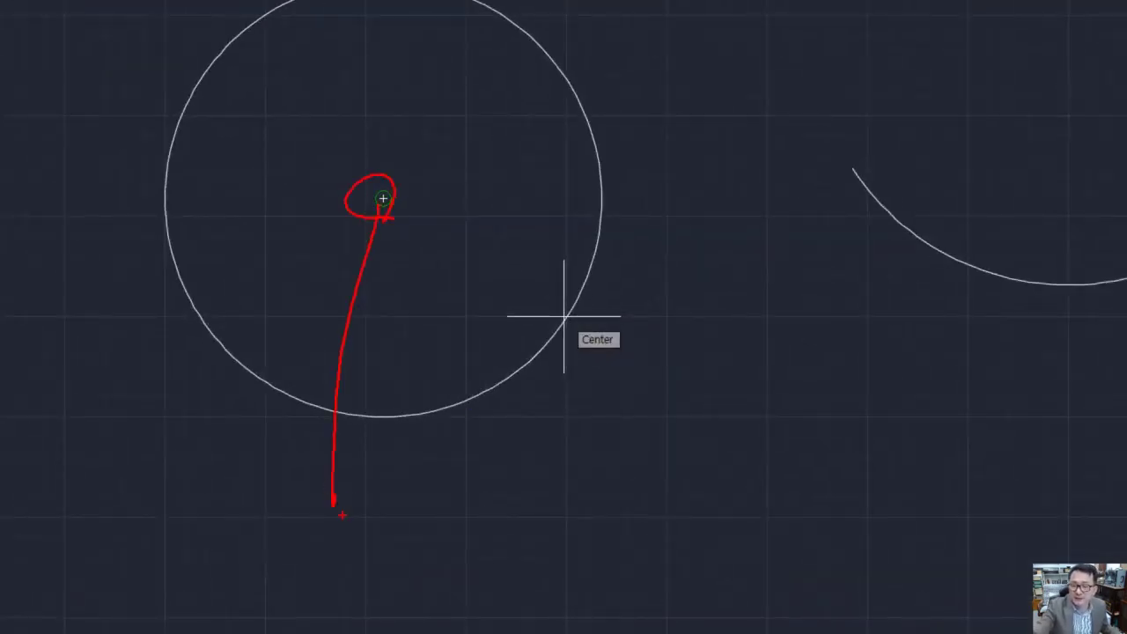
left_click_drag(400, 465, 420, 529)
mouse_move(465, 529)
left_mouse_down()
mouse_move(503, 529)
mouse_move(541, 493)
mouse_move(625, 453)
mouse_move(686, 539)
mouse_move(690, 423)
mouse_move(729, 394)
mouse_move(775, 400)
mouse_move(899, 376)
mouse_move(380, 622)
left_mouse_up()
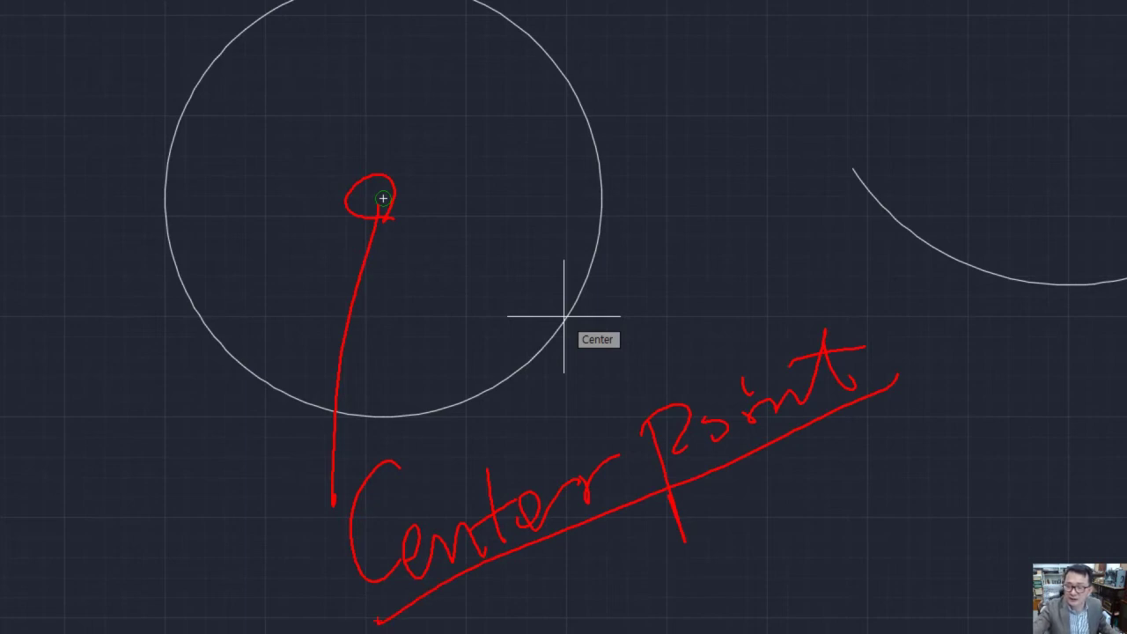
mouse_move(490, 189)
left_mouse_down()
mouse_move(510, 250)
mouse_move(558, 231)
mouse_move(587, 242)
left_mouse_up()
left_click_drag(439, 320, 639, 251)
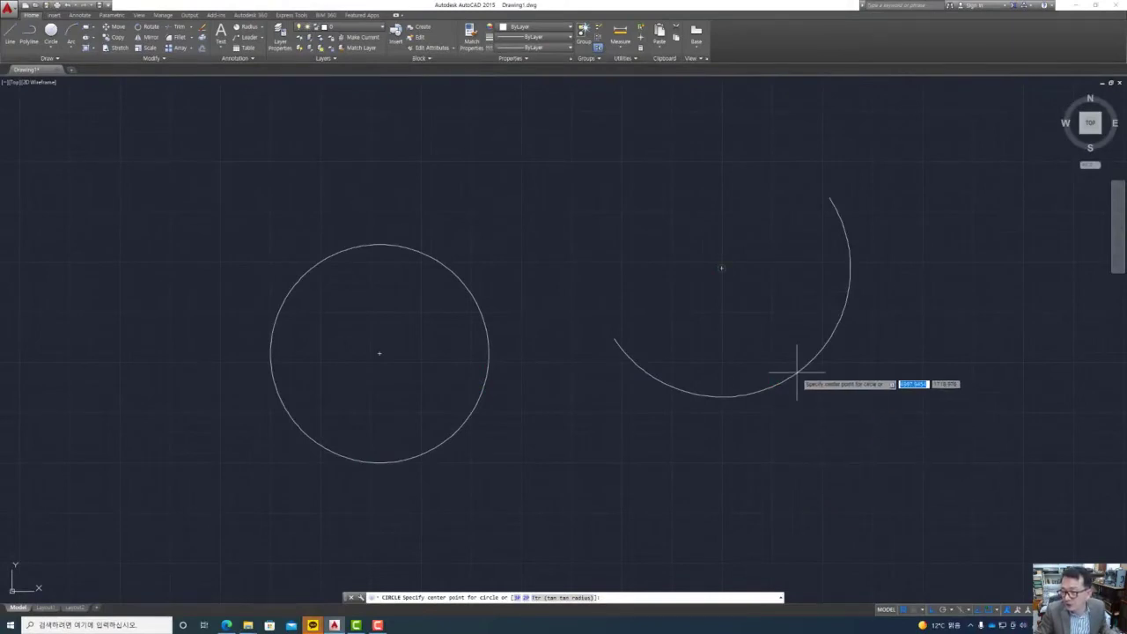
Step: Place the new circle on the arc's center point with a radius of 300
left_click(797, 374)
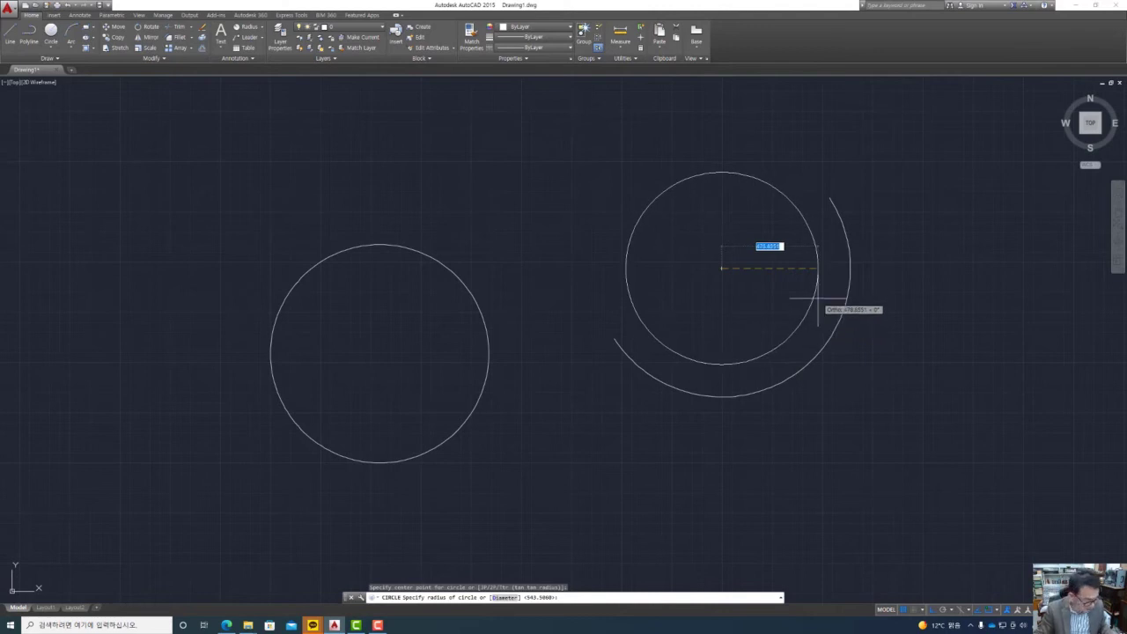
type("300")
key("Return")
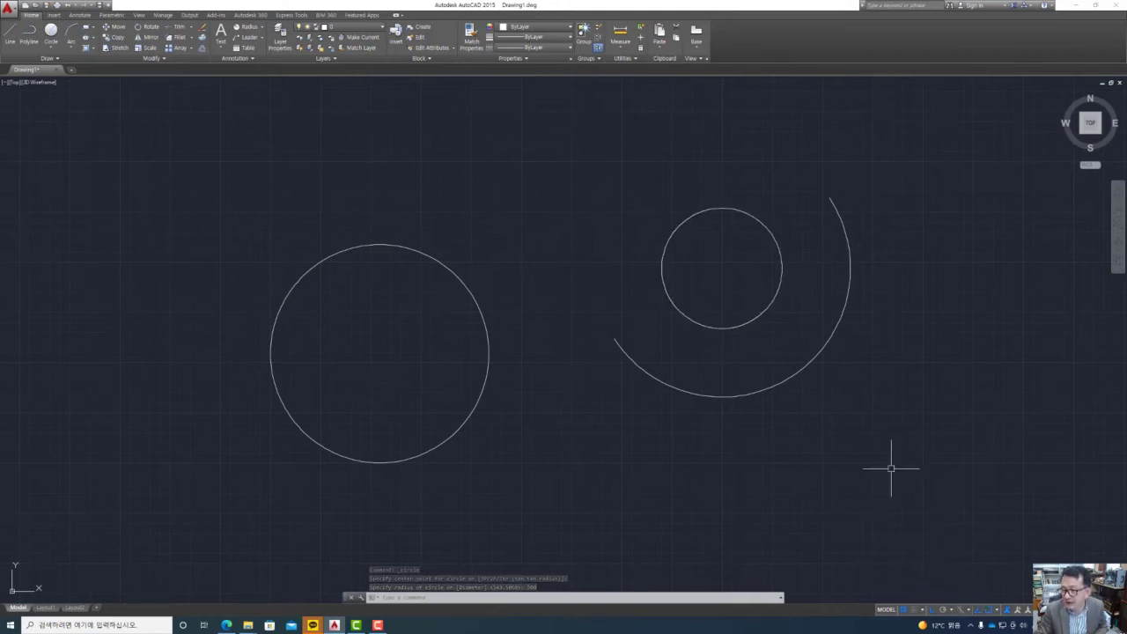
Step: Erase both circles and the arc
left_click(870, 444)
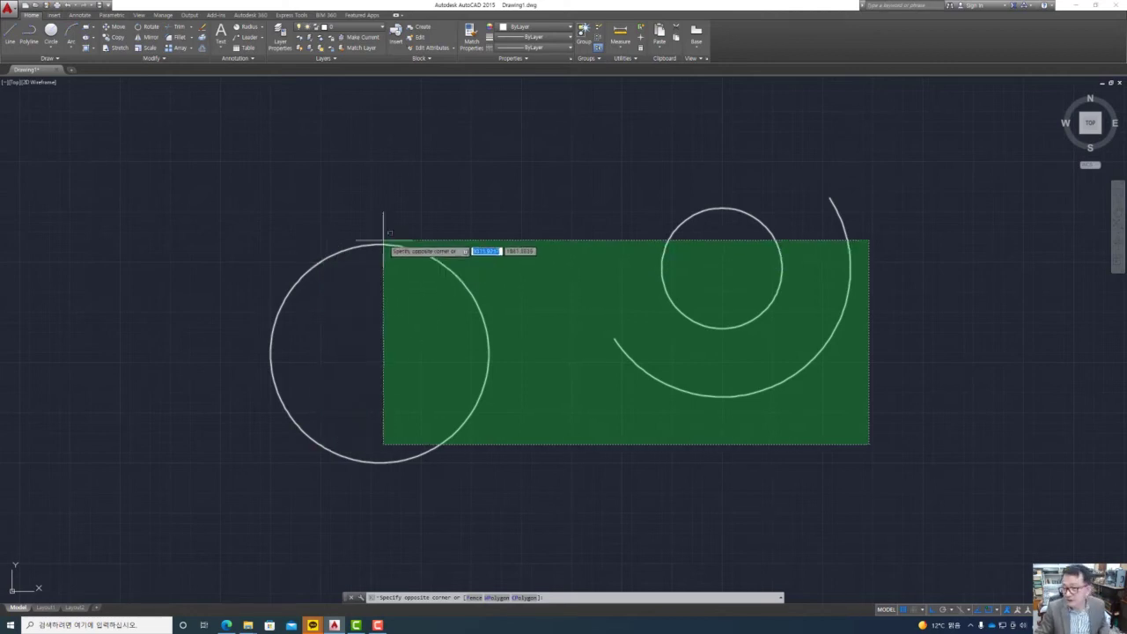
left_click(265, 215)
key("Delete")
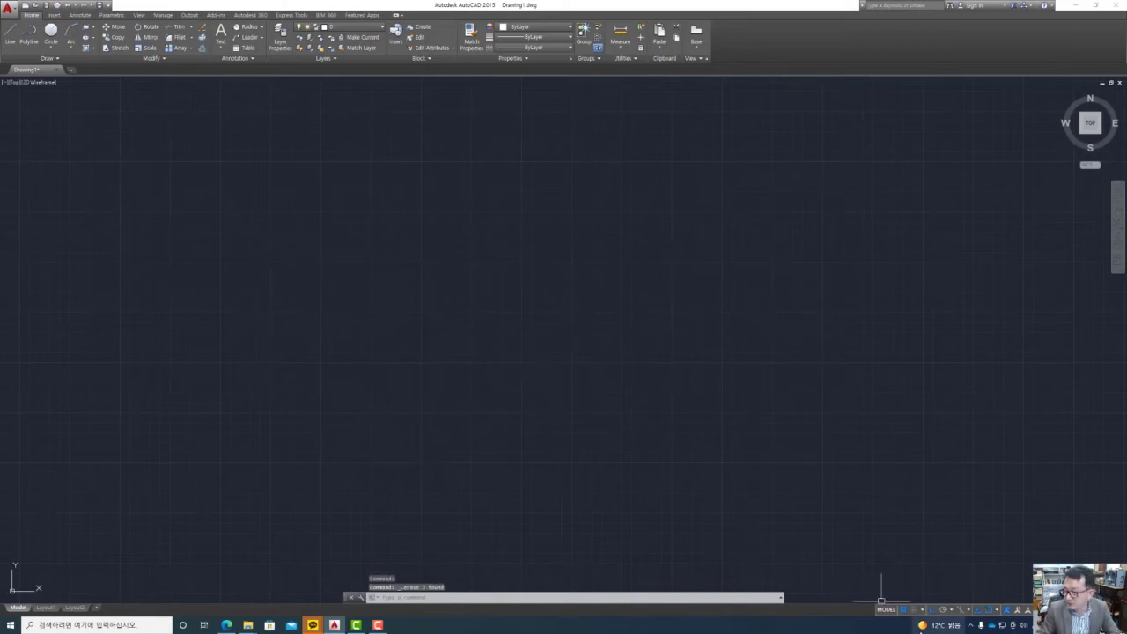
left_click(1000, 611)
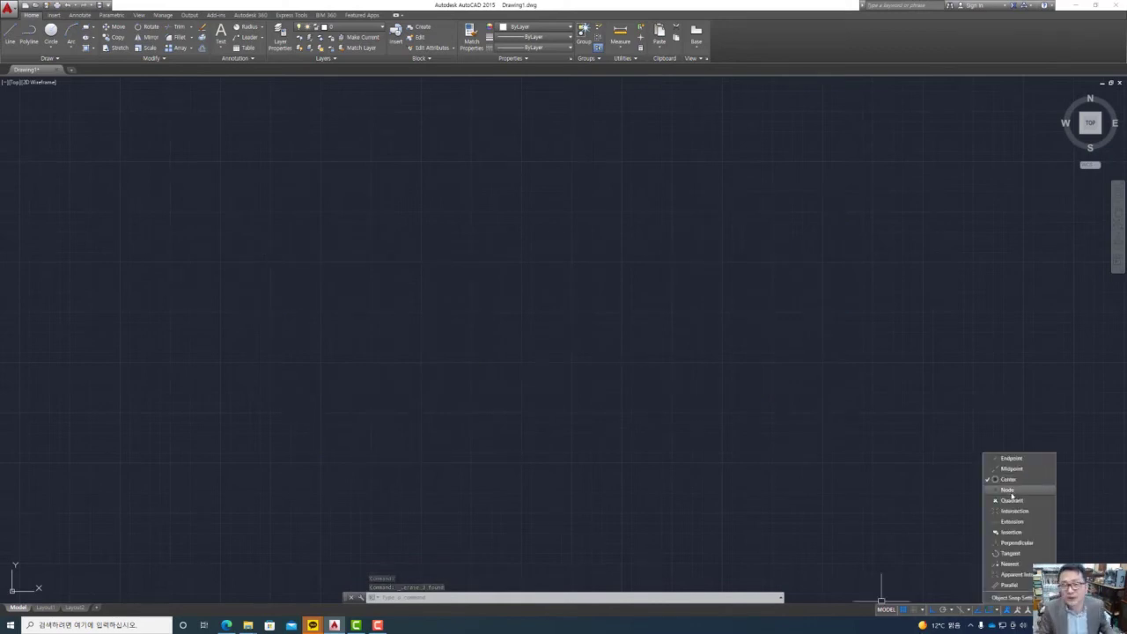
key("Escape")
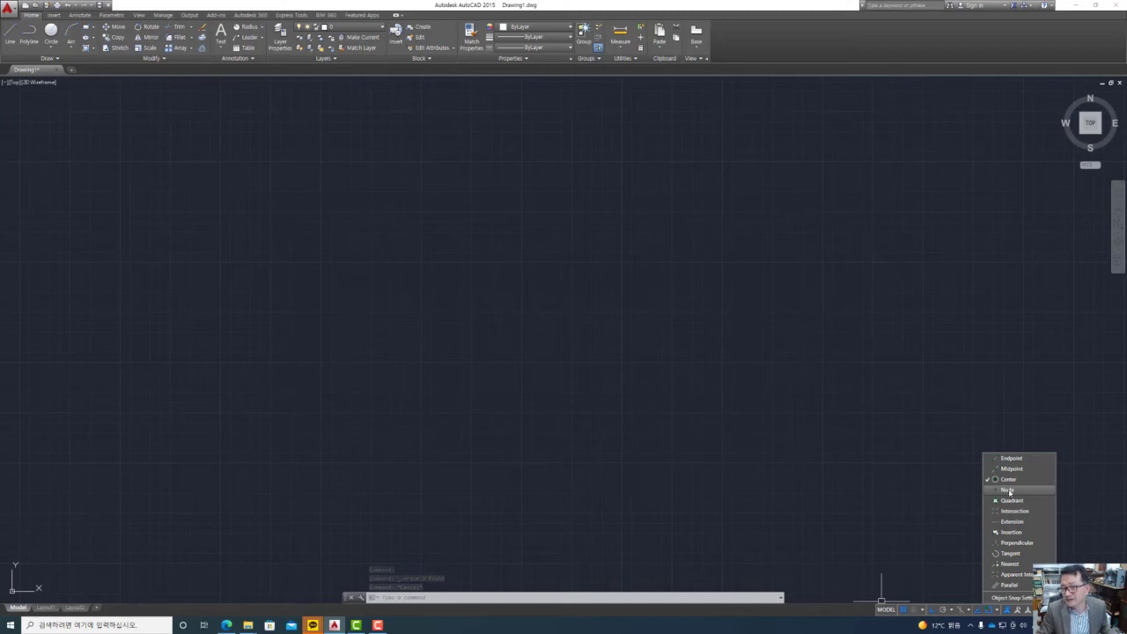
left_click(513, 344)
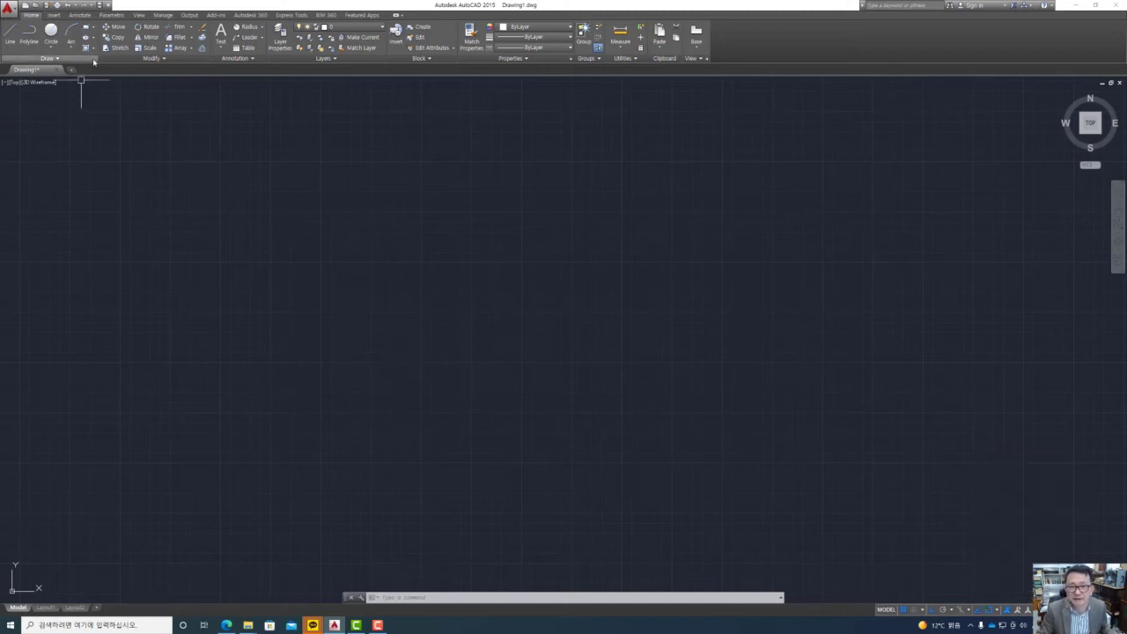
Step: Place a single point left of the middle of the empty drawing area with the Point command
key("Escape")
key("Escape")
left_click(487, 597)
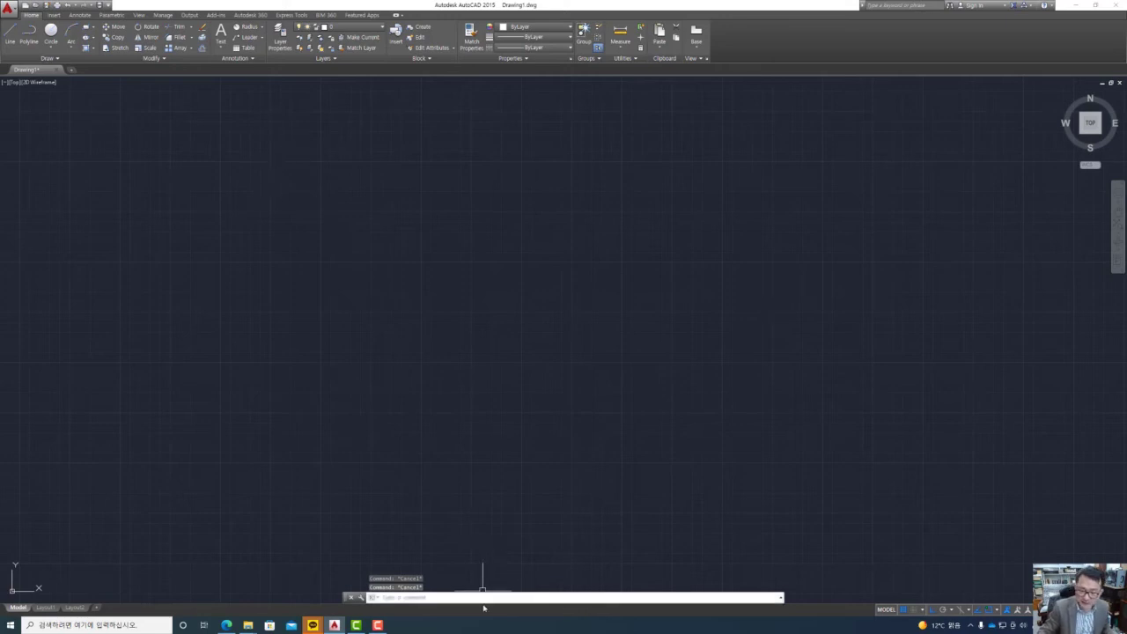
left_click(488, 597)
type("P")
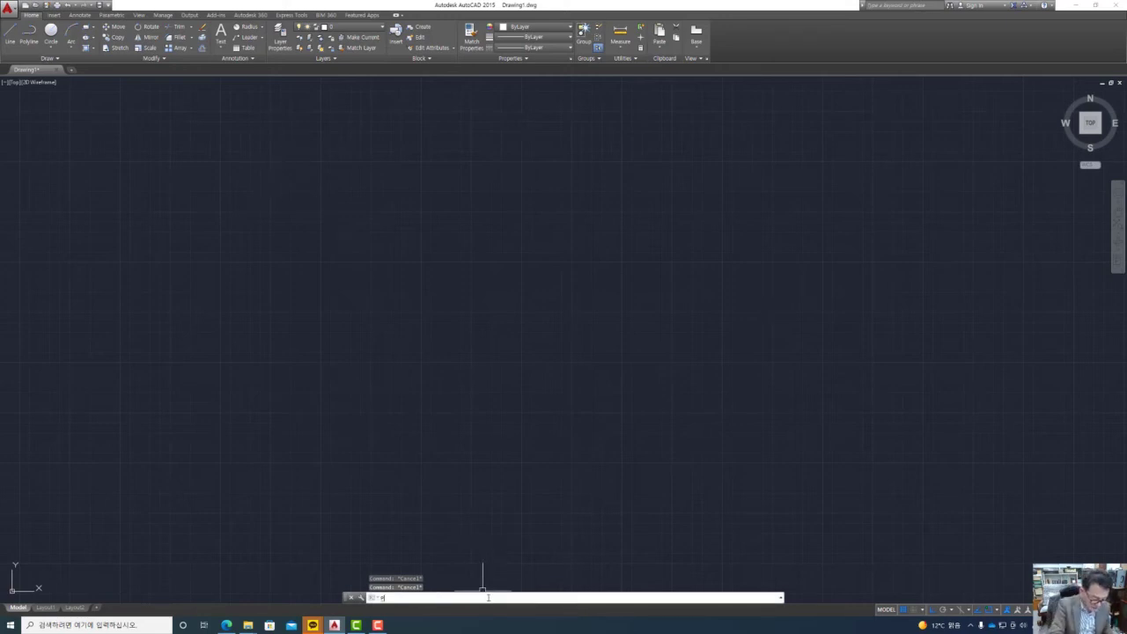
type("OL")
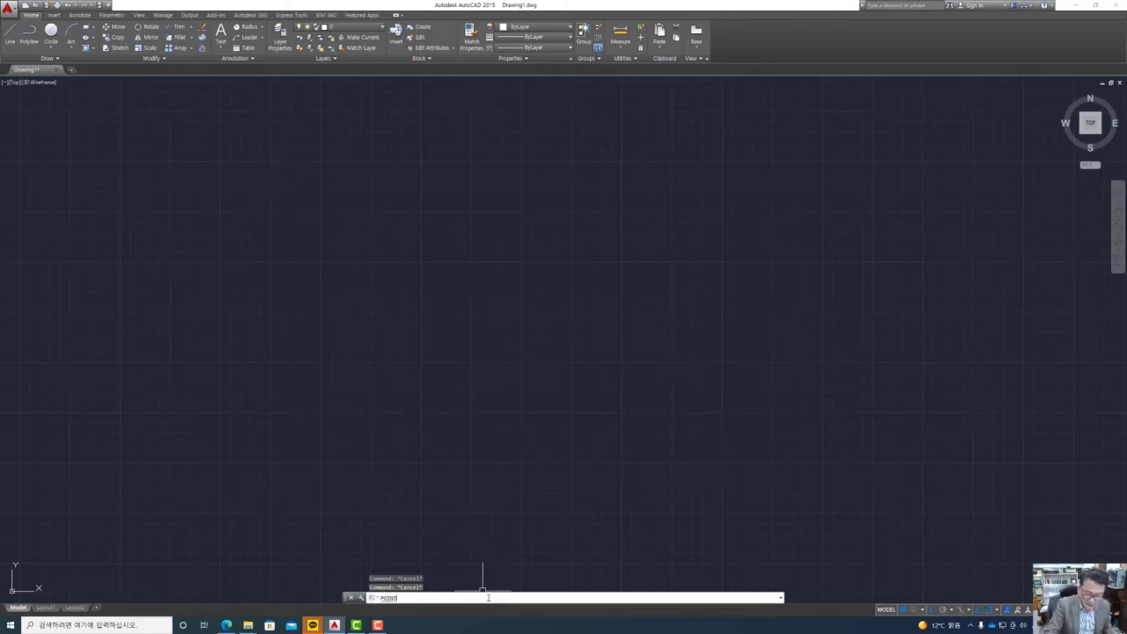
type("NT")
key("Return")
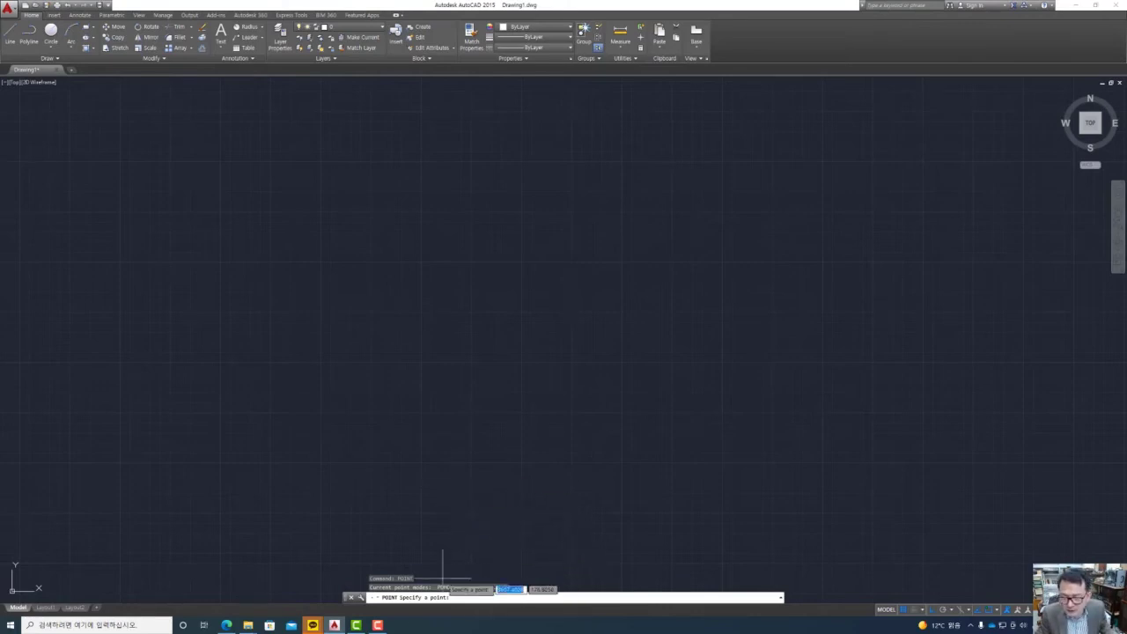
left_click(407, 267)
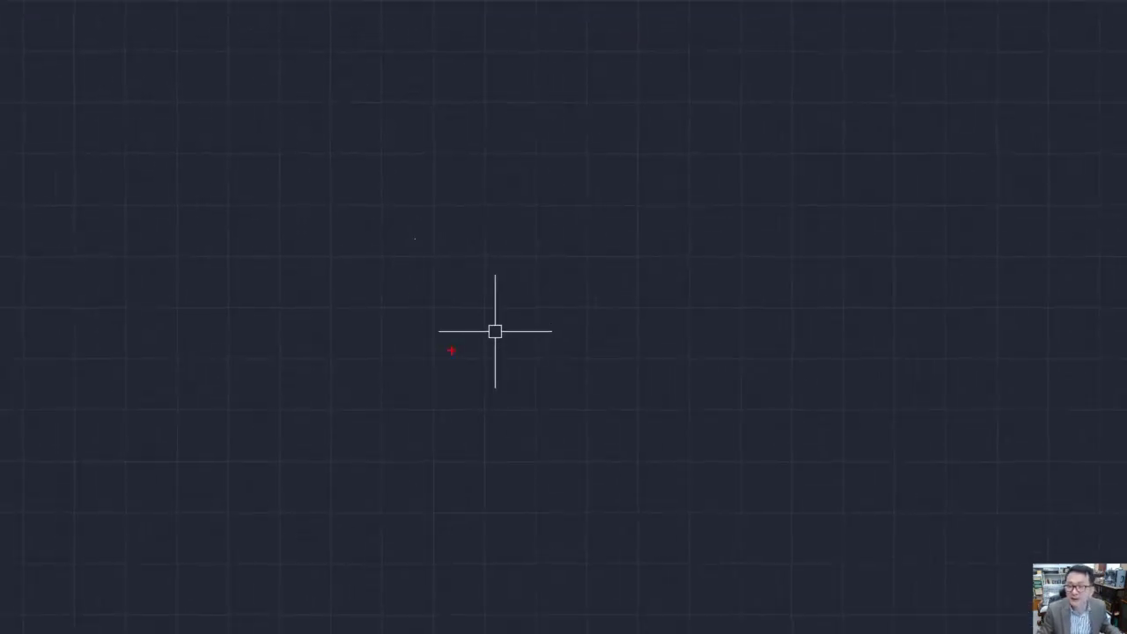
mouse_move(379, 276)
left_mouse_down()
mouse_move(422, 265)
mouse_move(387, 266)
left_mouse_up()
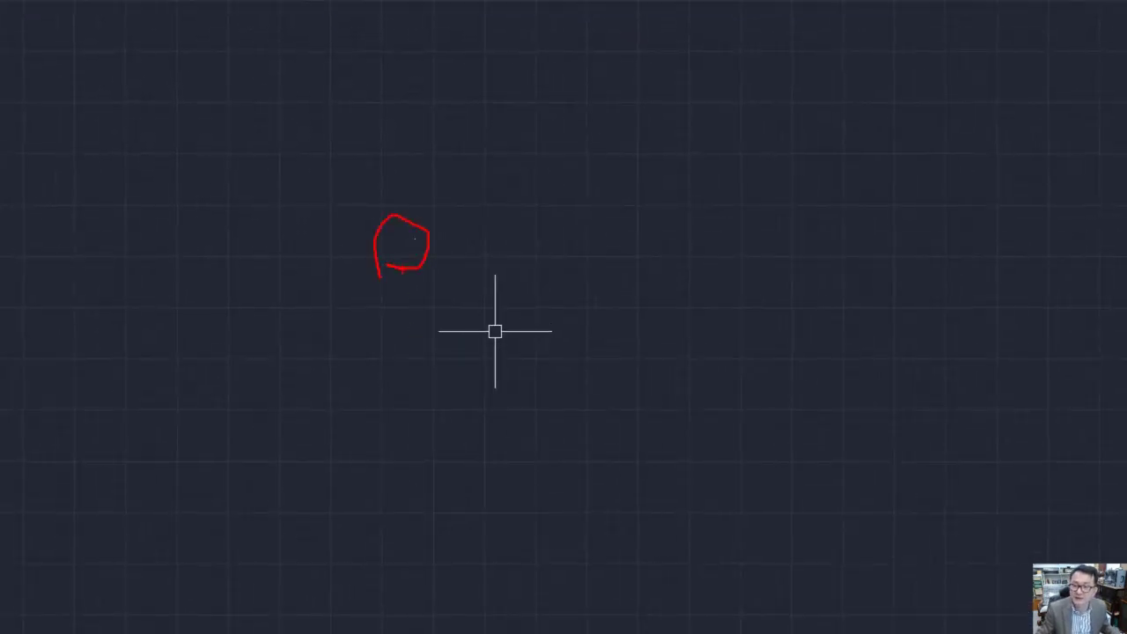
key("Escape")
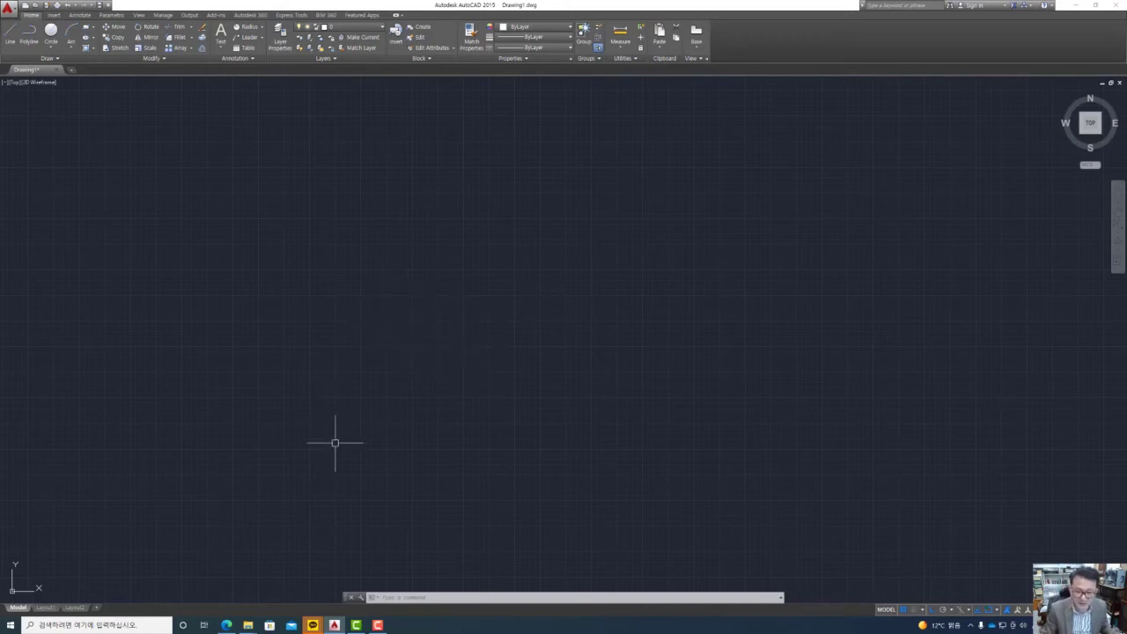
left_click(498, 598)
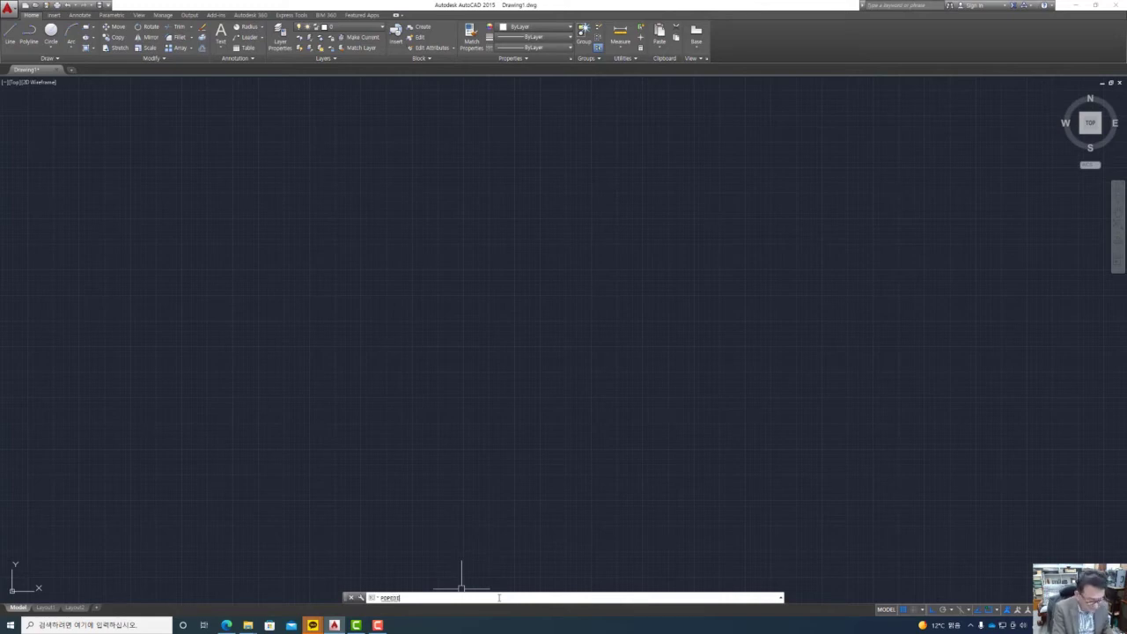
type("T")
key("Return")
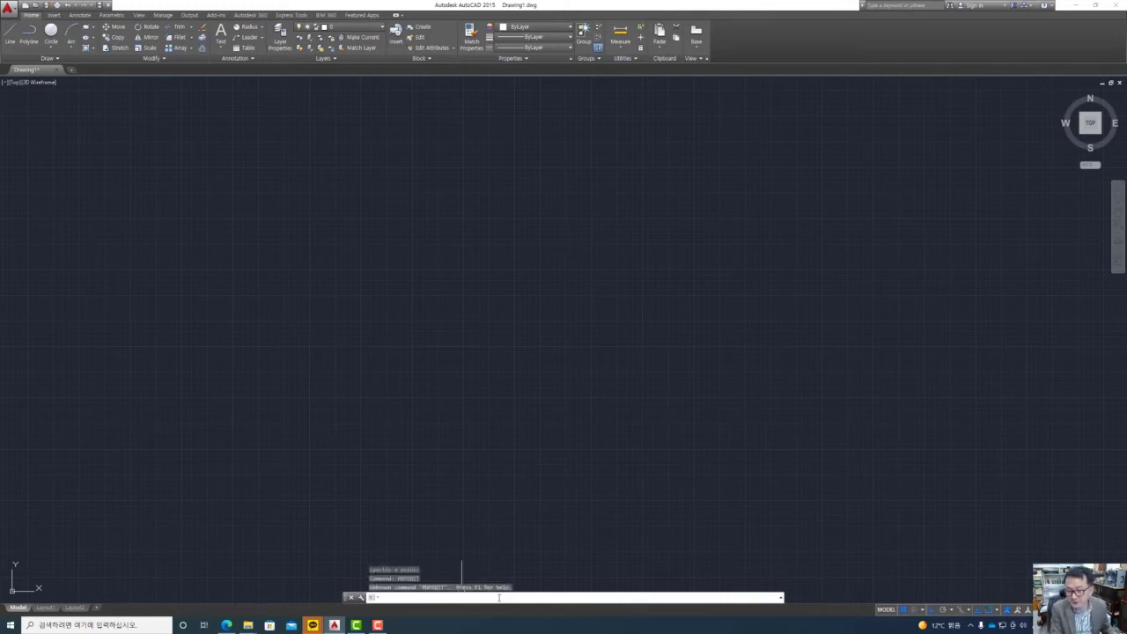
key("Escape")
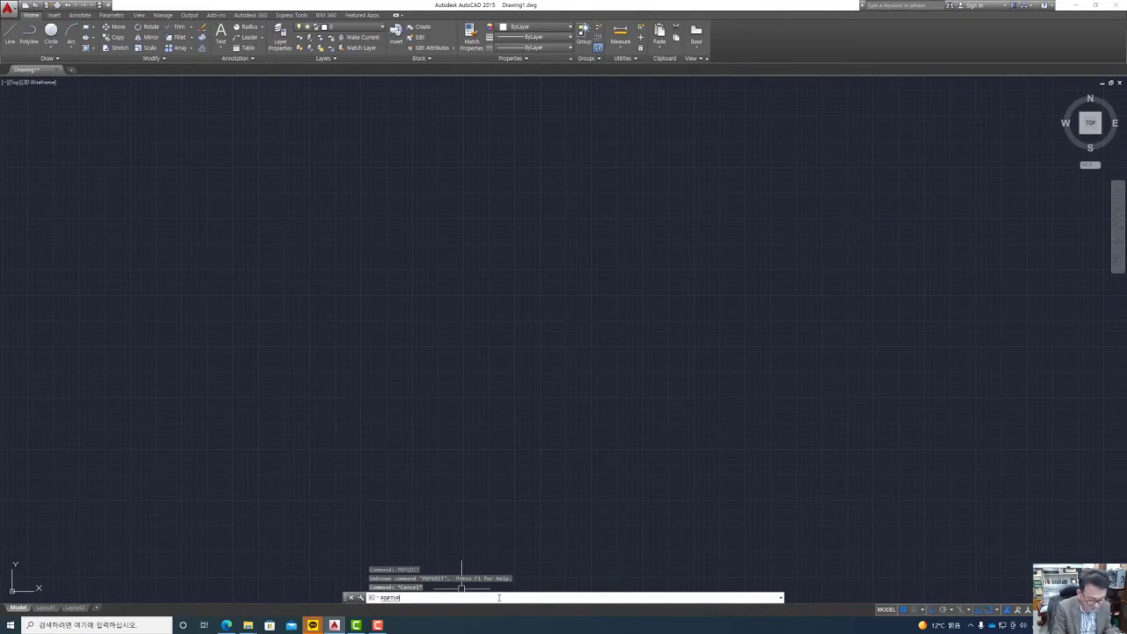
type("E")
key("Return")
key("Escape")
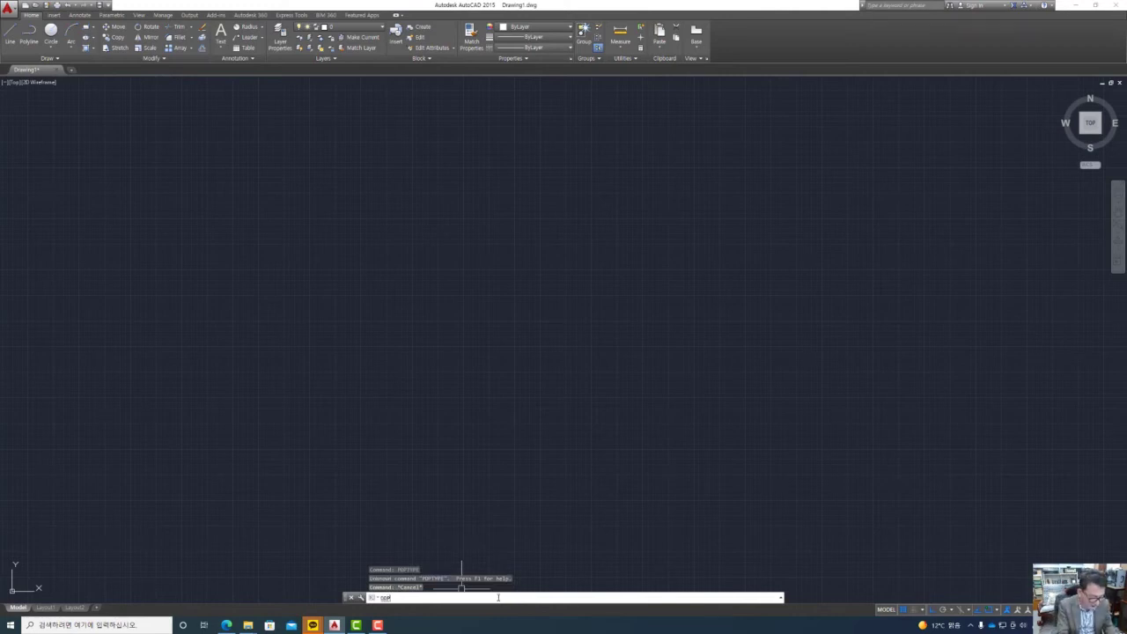
Step: Set the point style to the circle with an X through it using DDPTYPE
type("DDPTYPE")
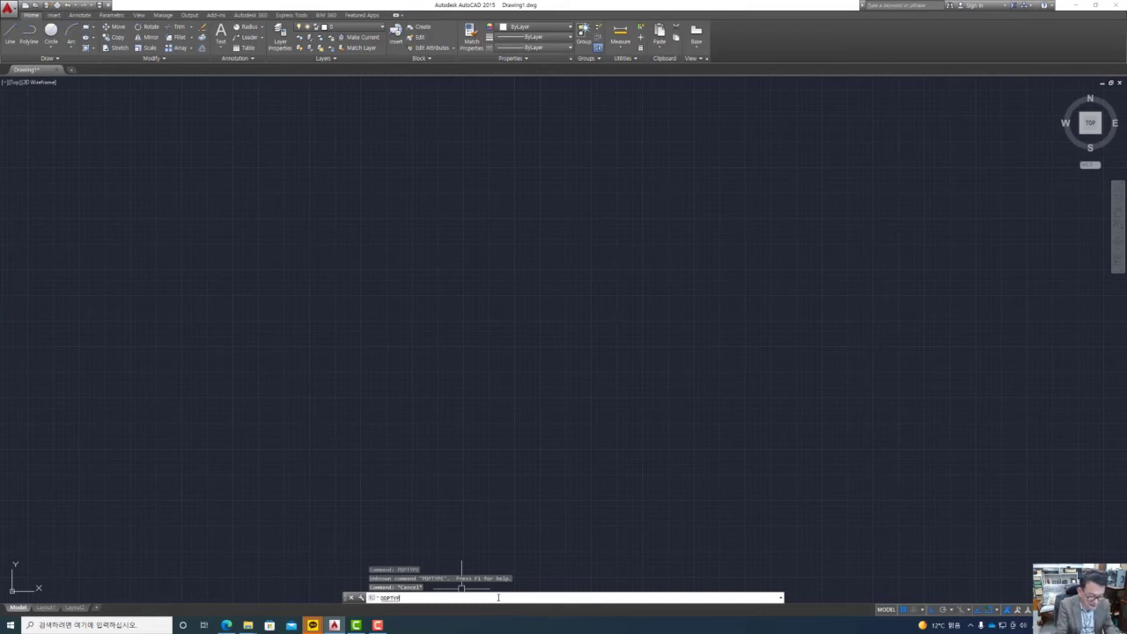
key("Return")
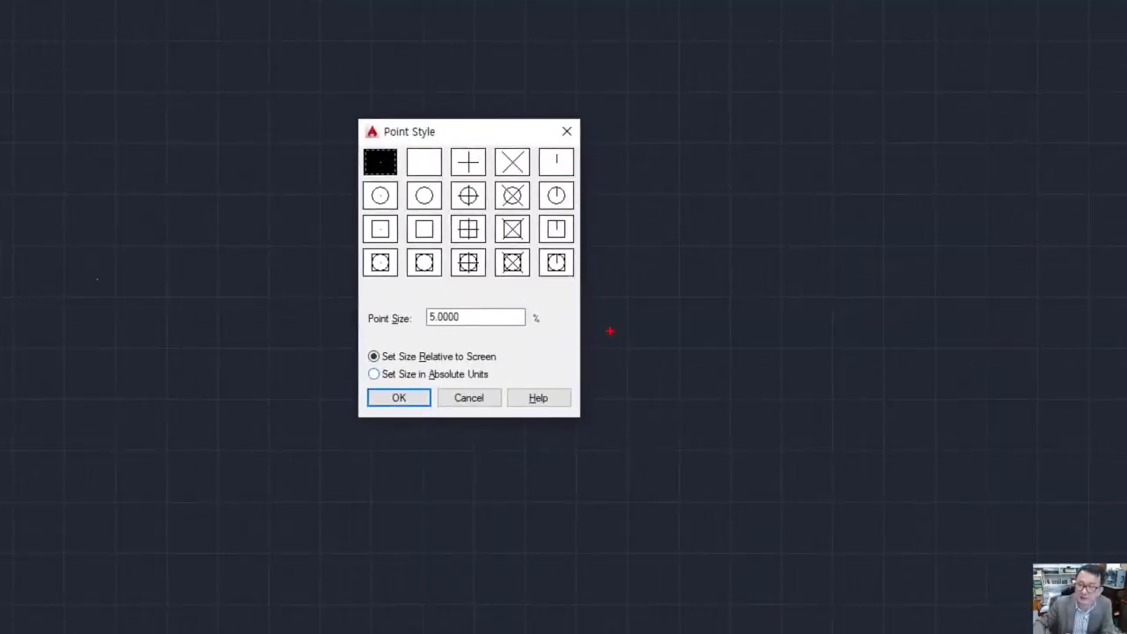
left_click_drag(393, 155, 363, 183)
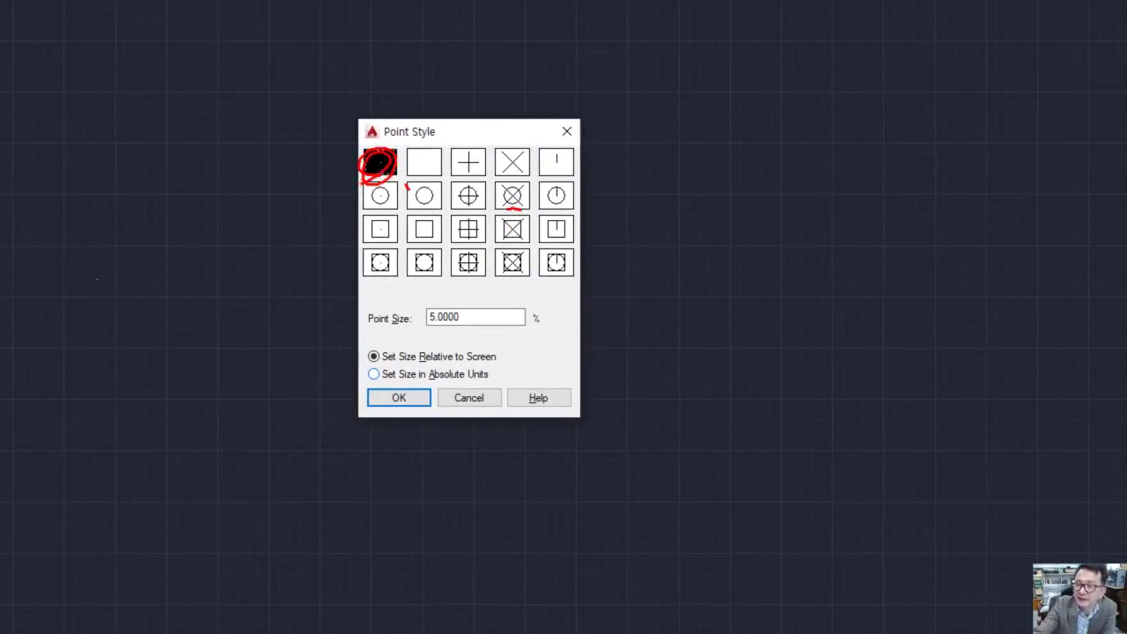
left_click_drag(527, 199, 507, 220)
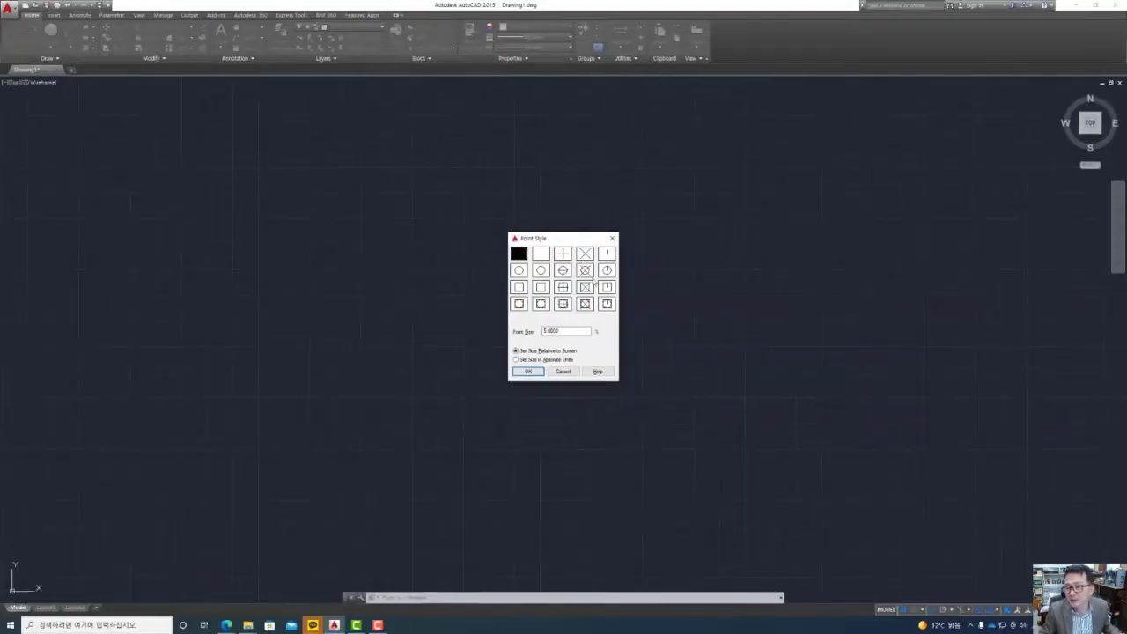
left_click(586, 270)
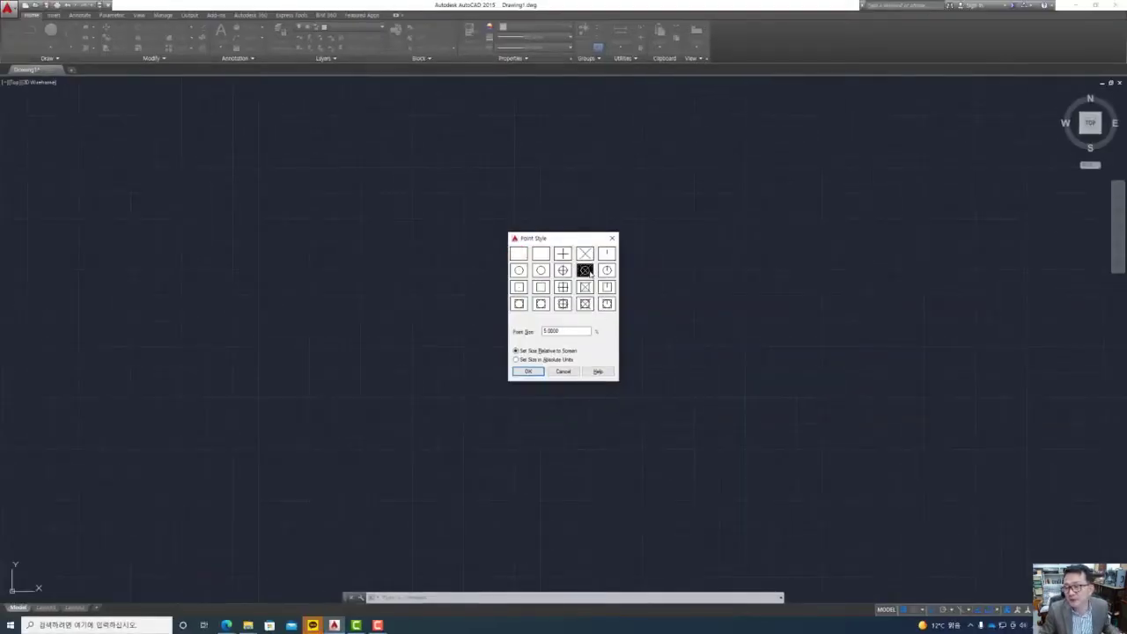
left_click(529, 372)
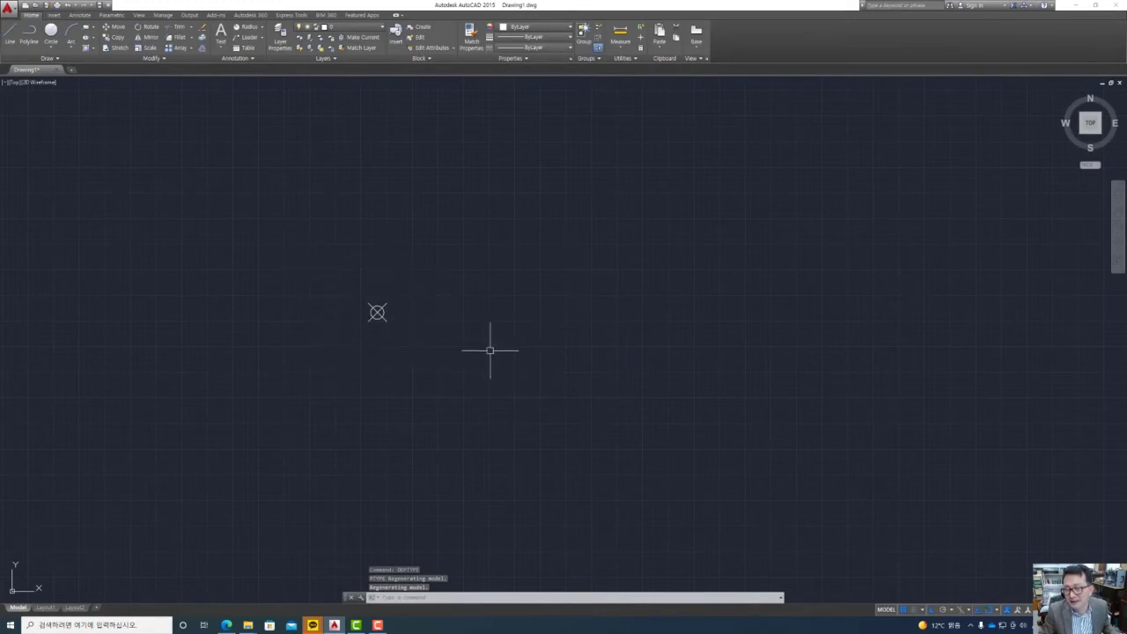
Step: Reduce the point display size, keeping it relative to the screen
key("Return")
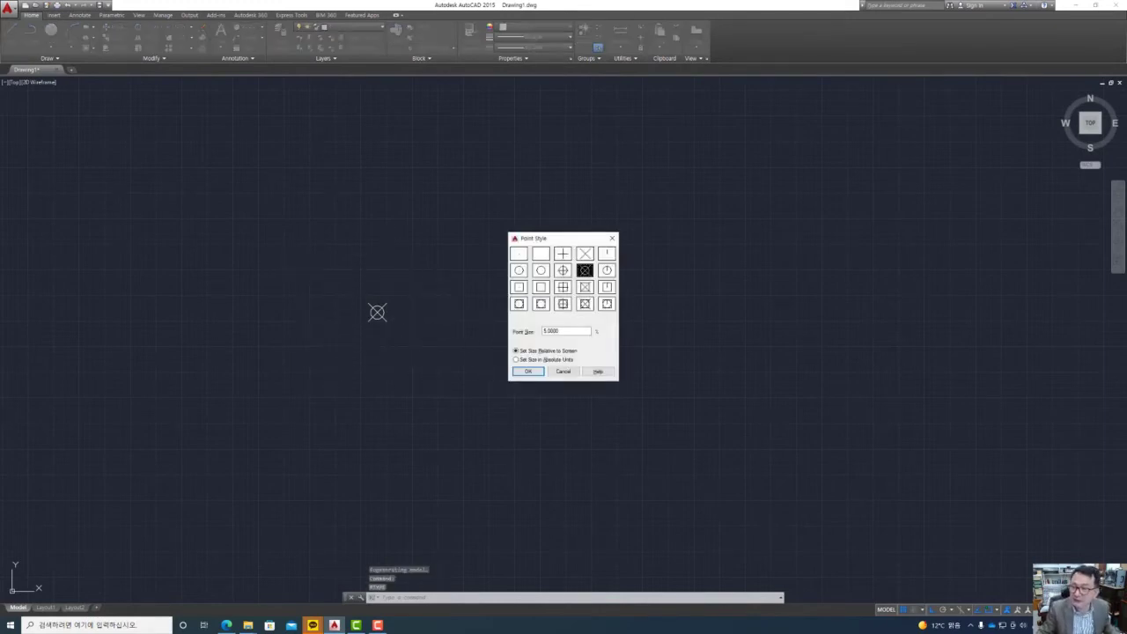
left_click_drag(567, 332, 515, 334)
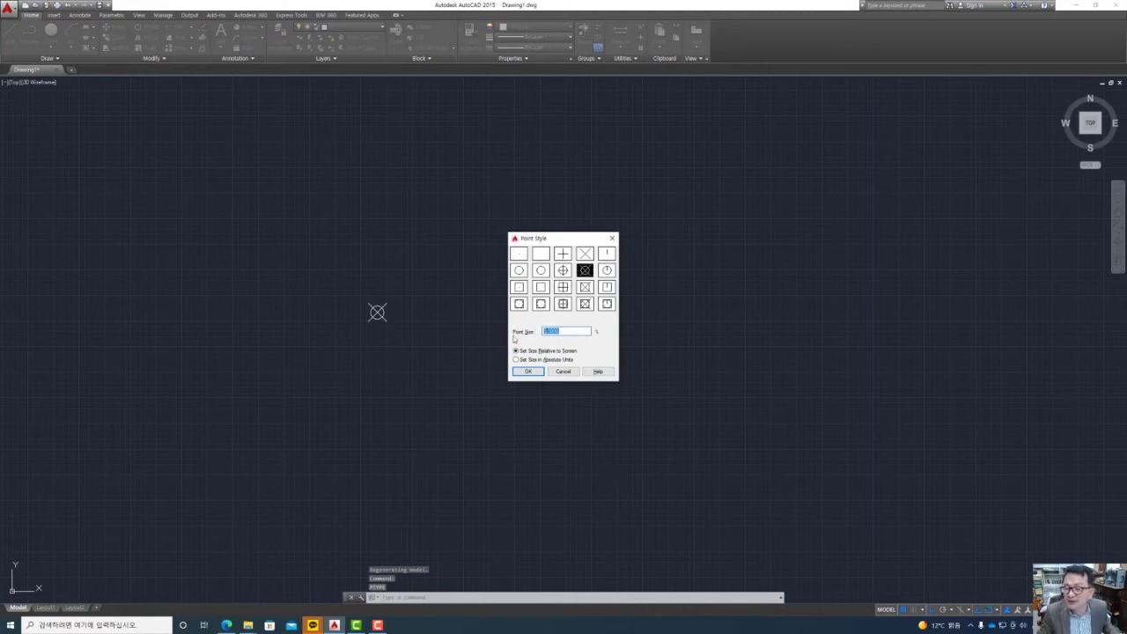
type("2.5")
key("Return")
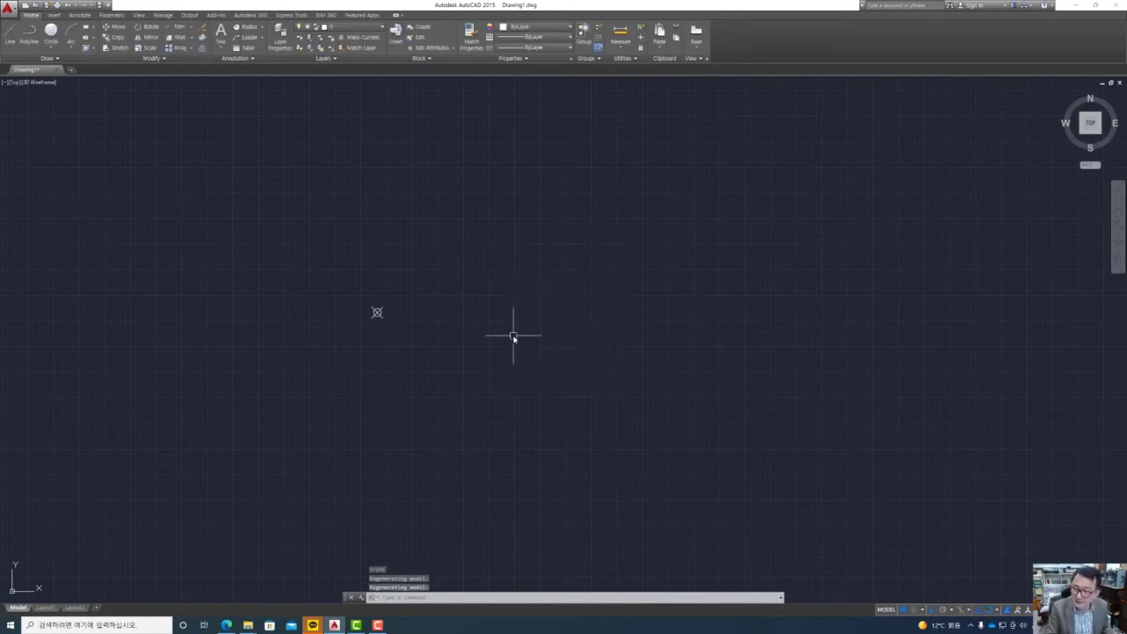
Step: Set the point display size to 10% relative to the screen
key("Return")
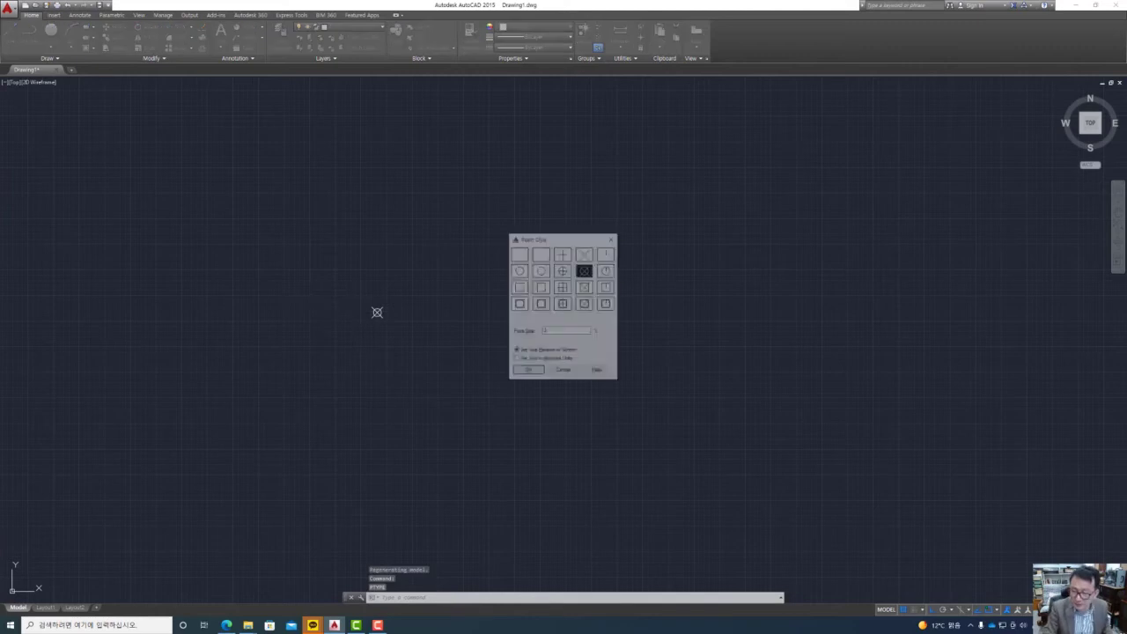
left_click(566, 332)
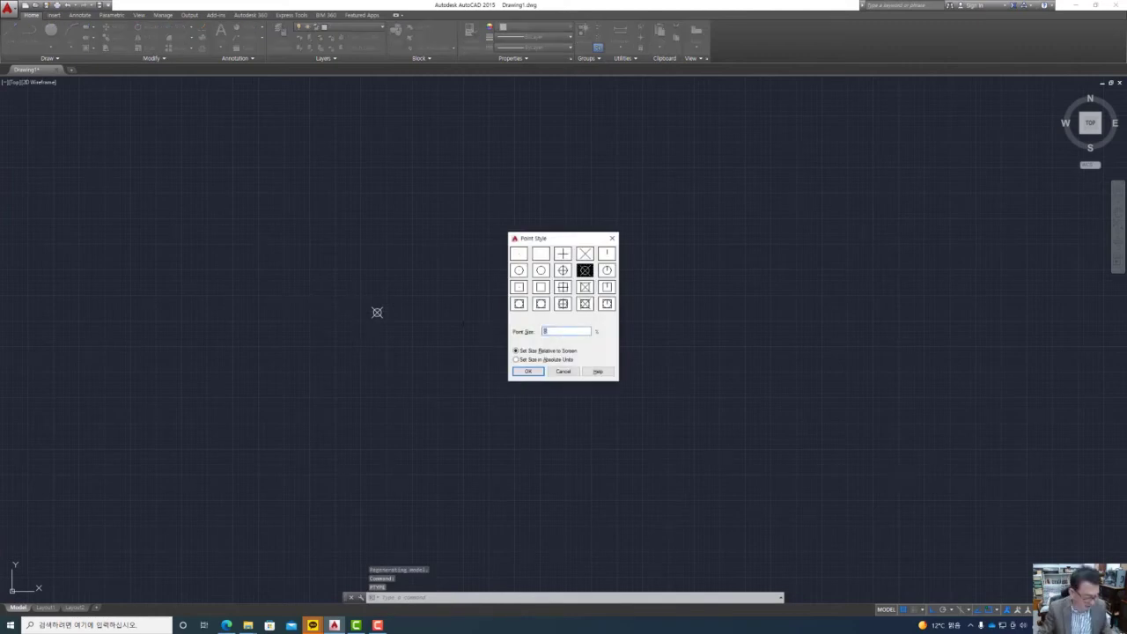
key("Return")
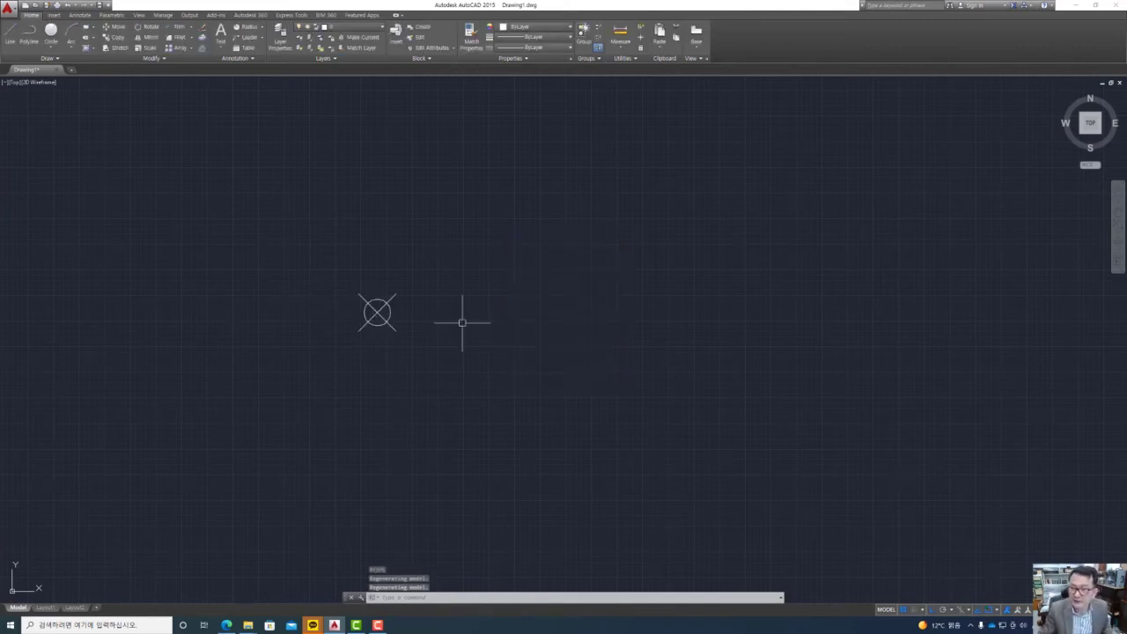
scroll(388, 401, "down", 4)
scroll(494, 392, "up", 2)
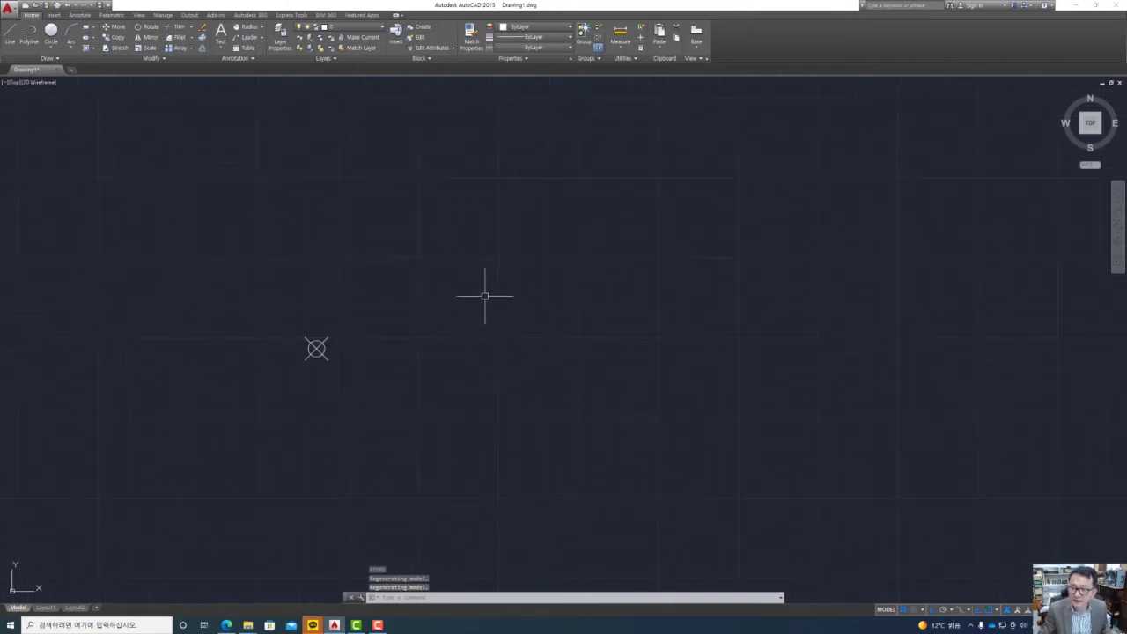
Step: Place a second point well to the right of the first one and slightly lower
left_click(497, 598)
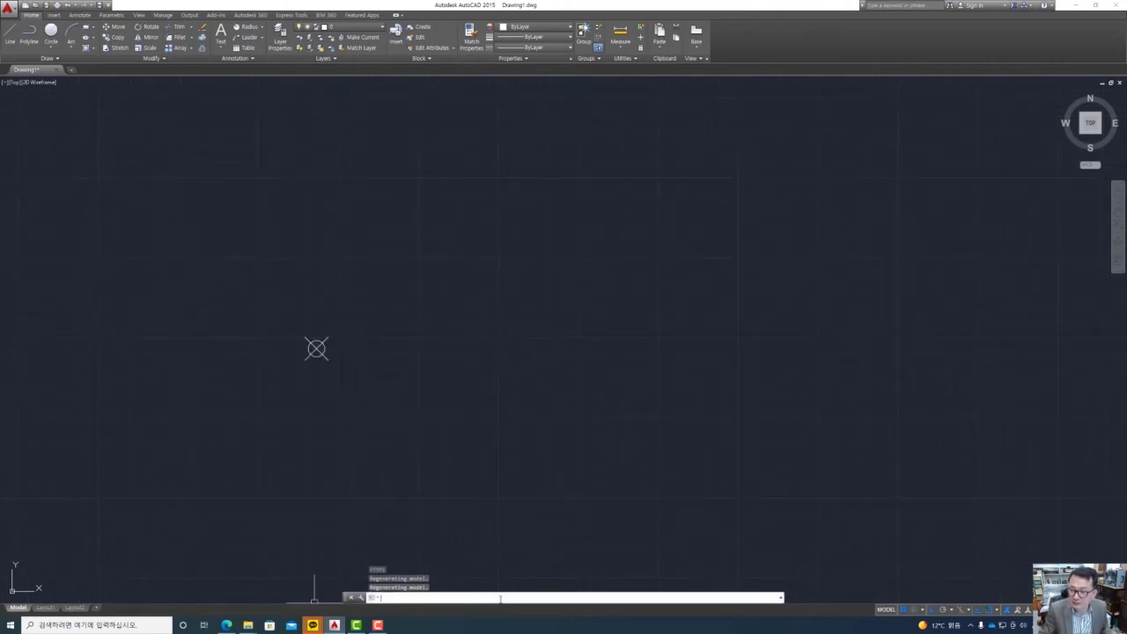
type("po")
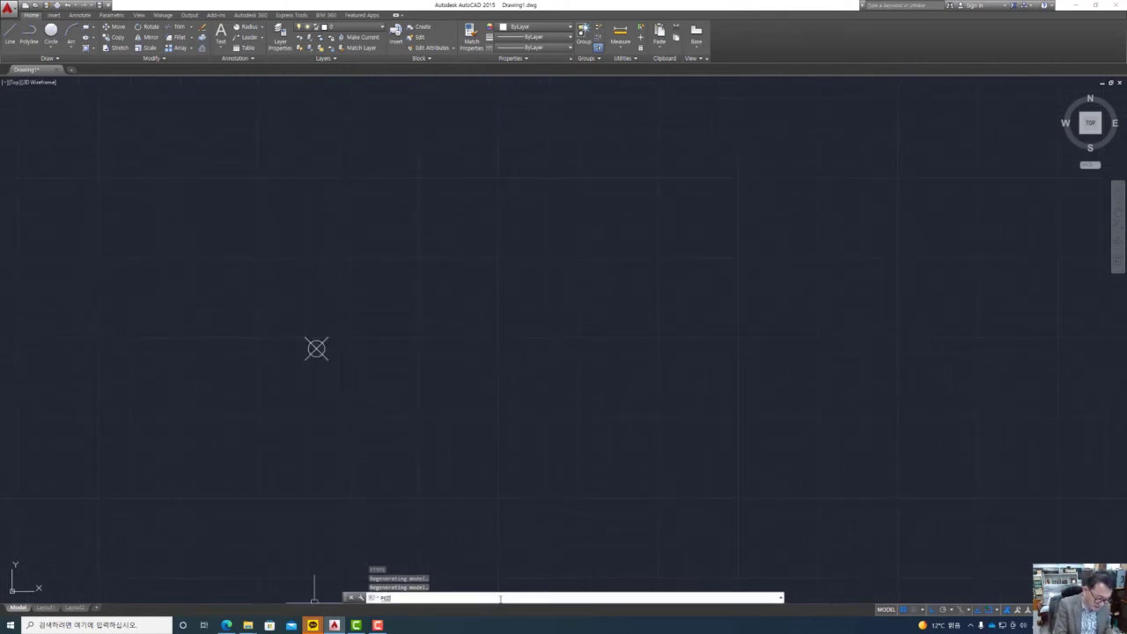
type("int")
key("Return")
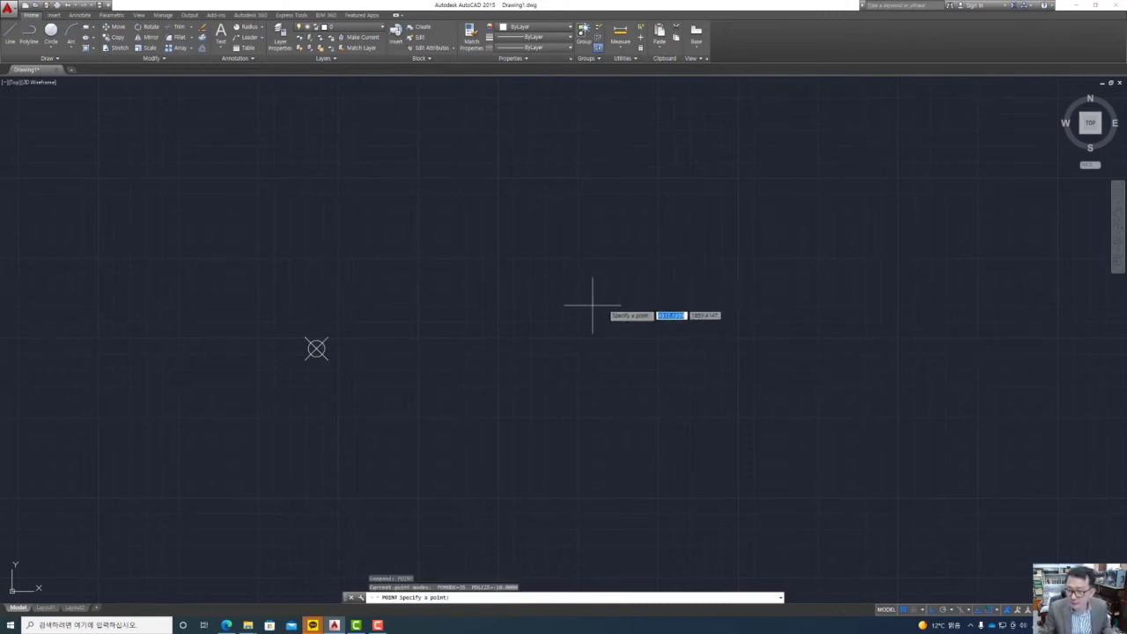
left_click(701, 362)
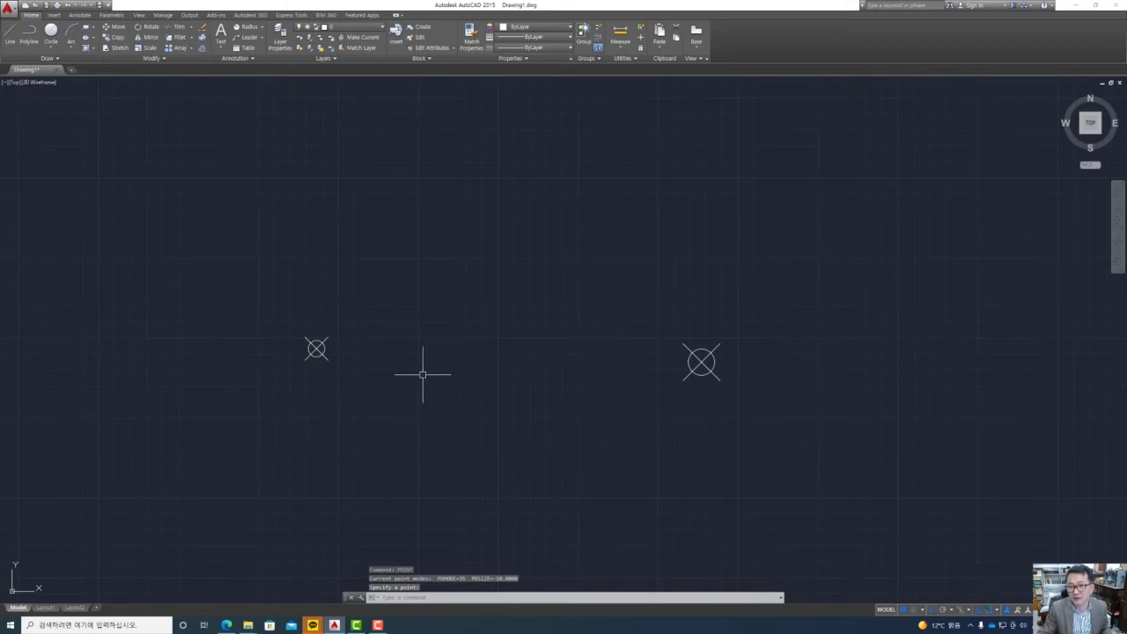
Step: Start a line and set Node as the only running object snap, with Center off
left_click(10, 35)
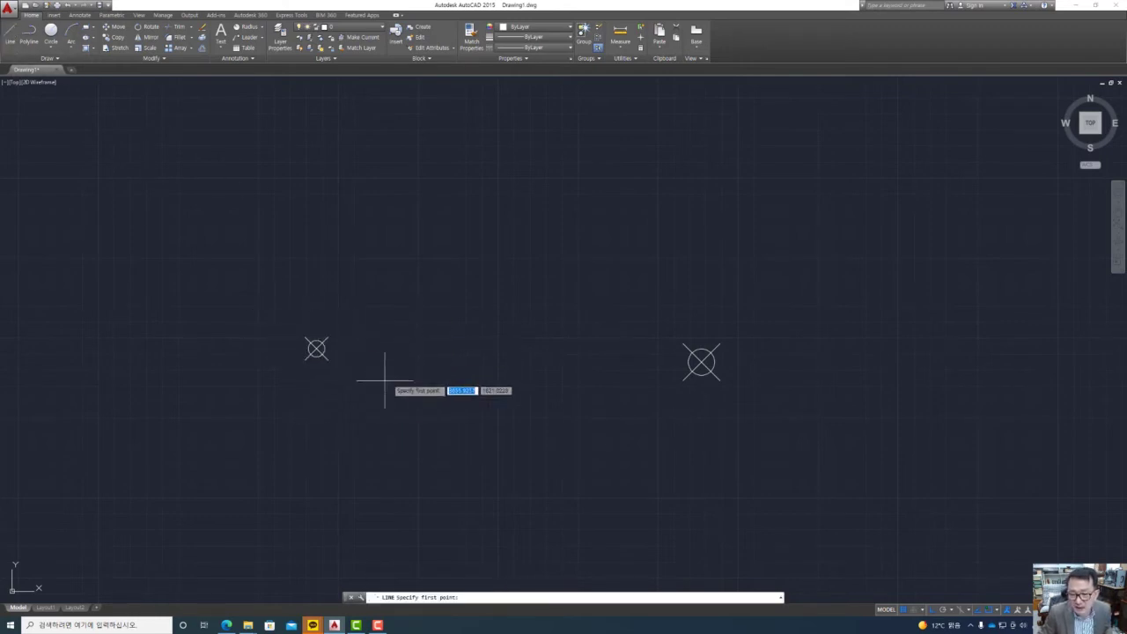
scroll(308, 350, "up", 5)
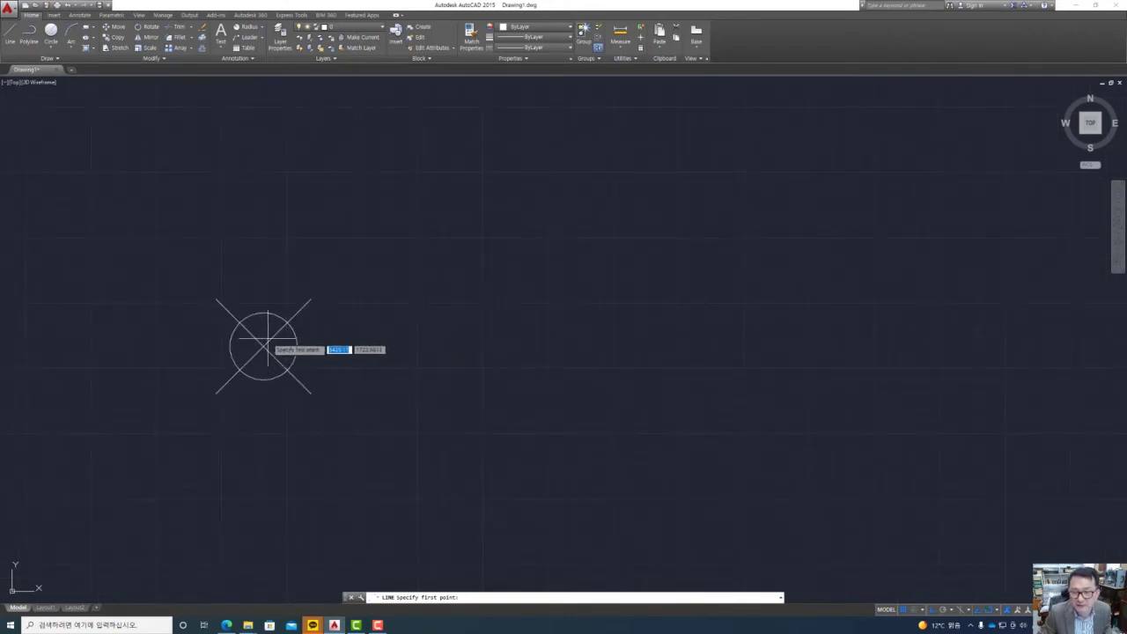
scroll(324, 345, "down", 5)
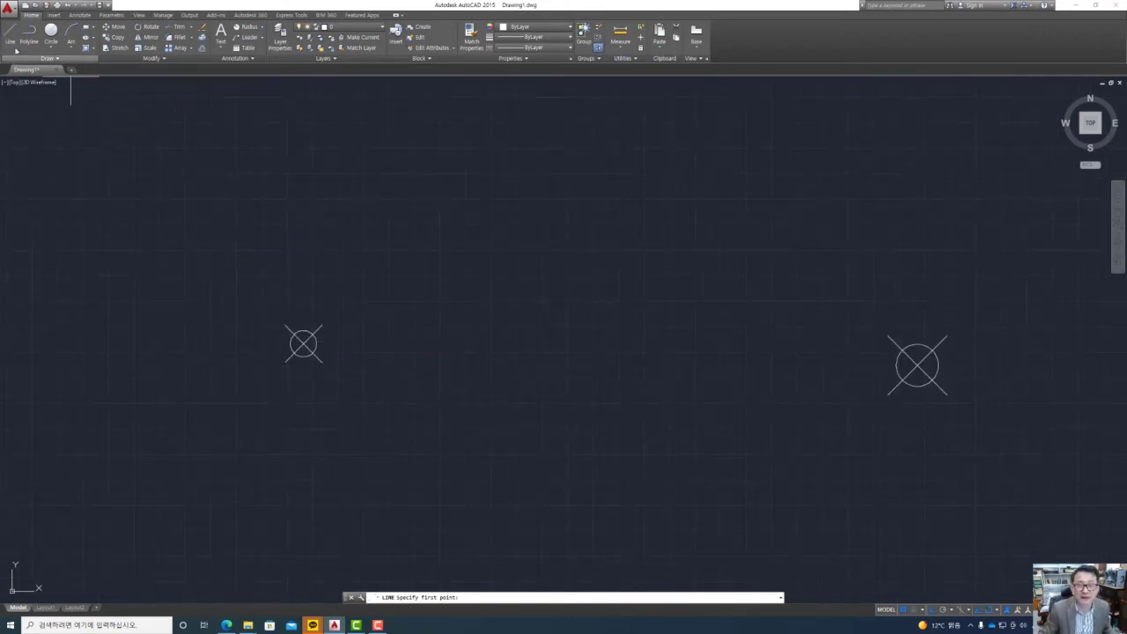
left_click(998, 611)
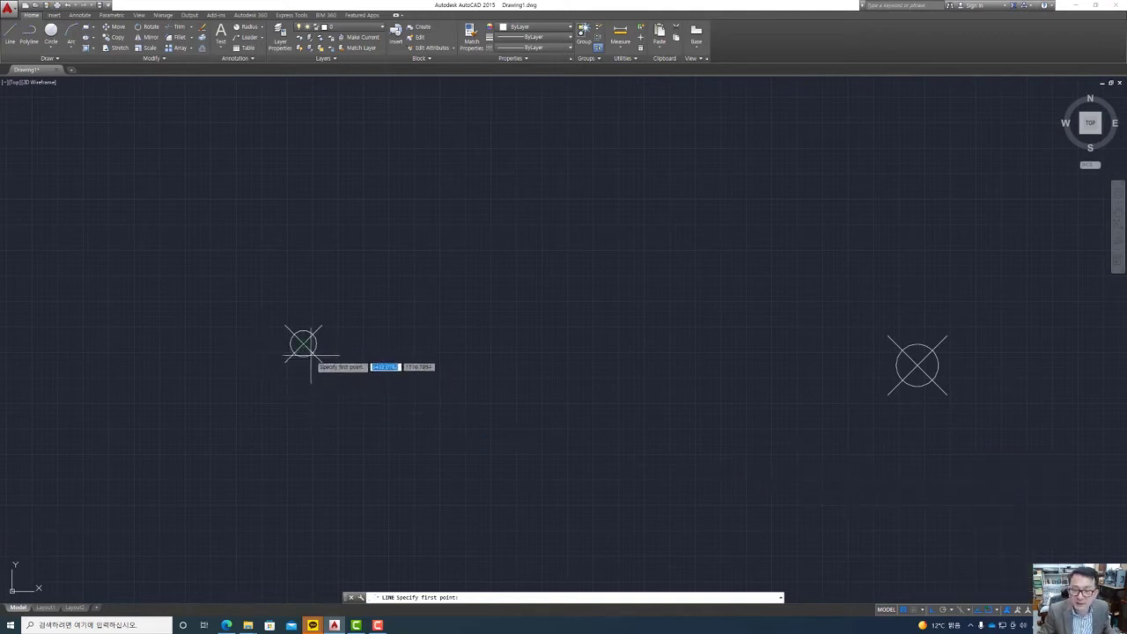
left_click(997, 610)
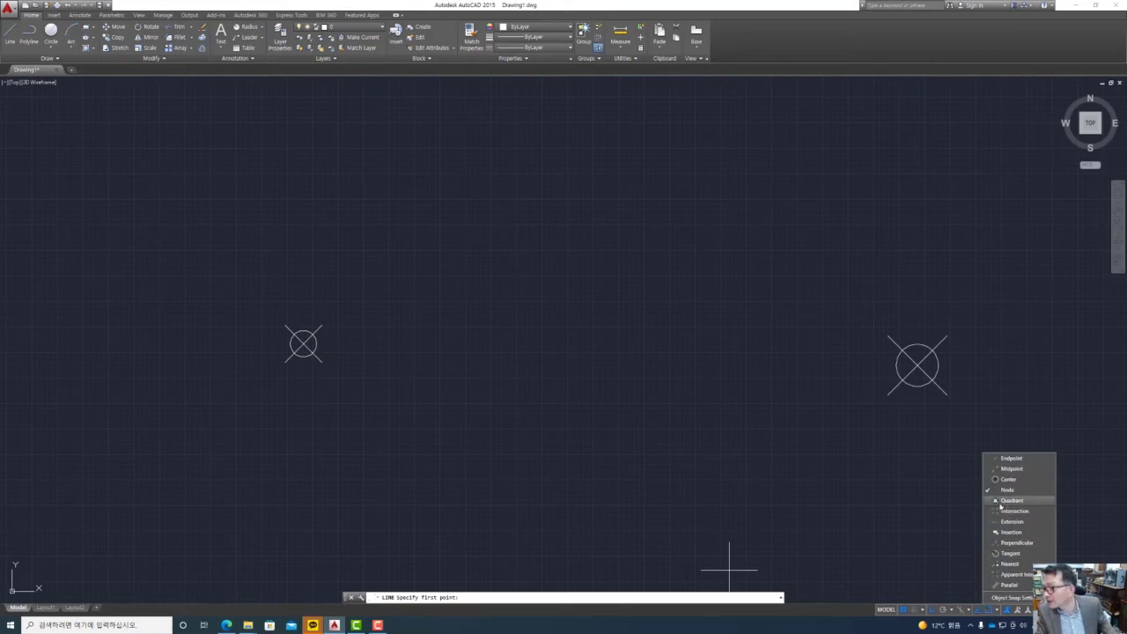
left_click(326, 349)
Step: Draw the line from the left point's node straight up, followed by a short horizontal segment to the right
left_click(303, 342)
left_click(303, 218)
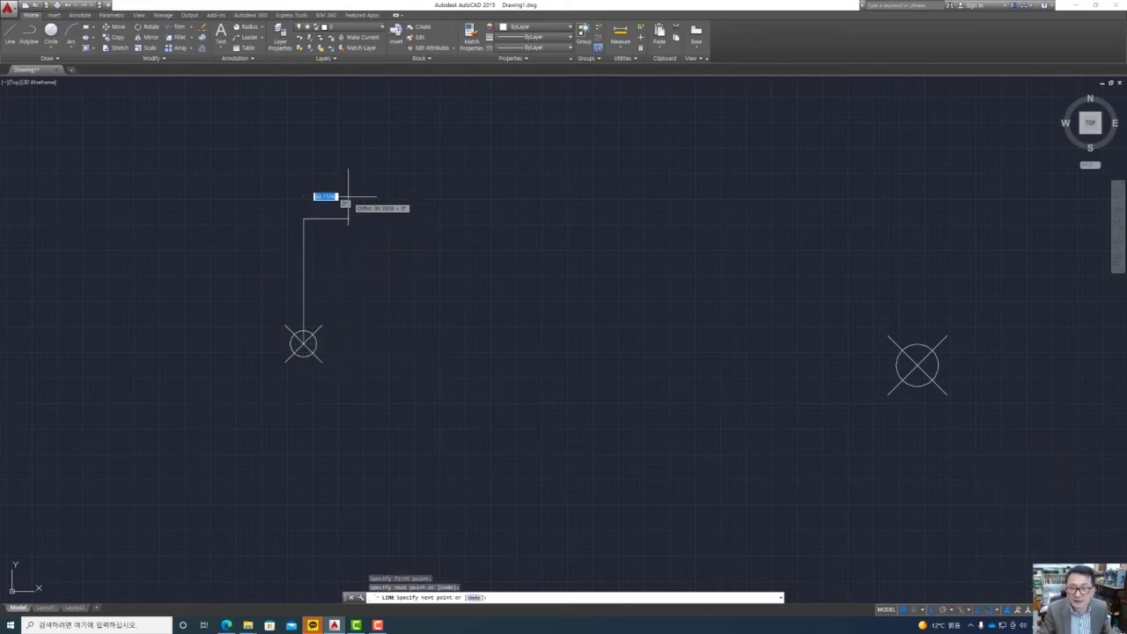
left_click(349, 218)
key("Return")
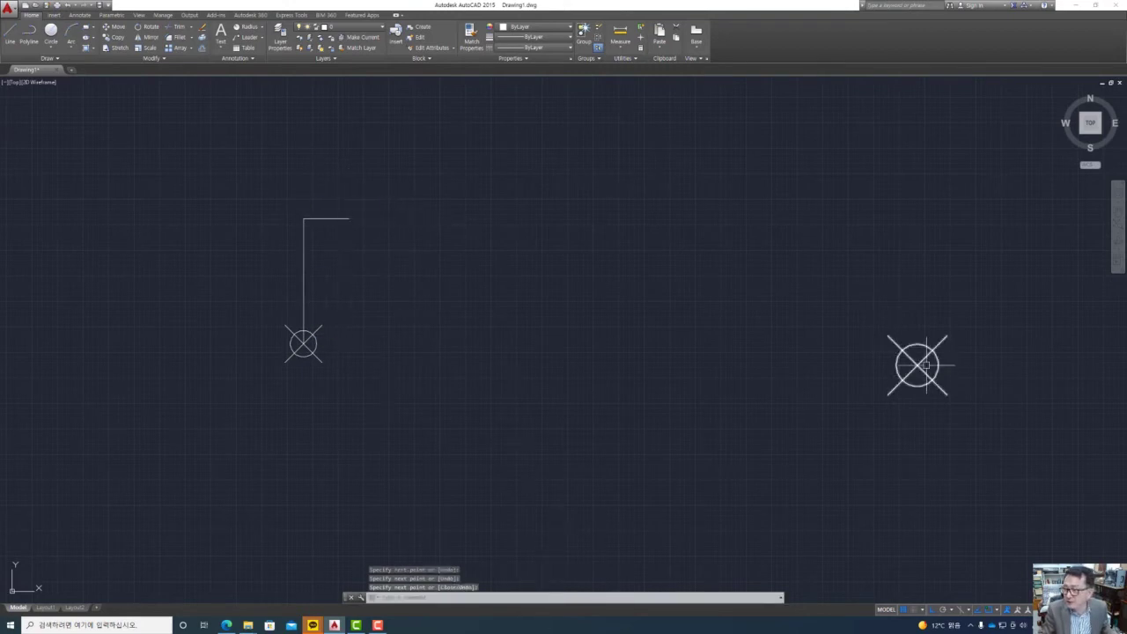
Step: Draw a large circle centred on the right point's node
left_click(50, 34)
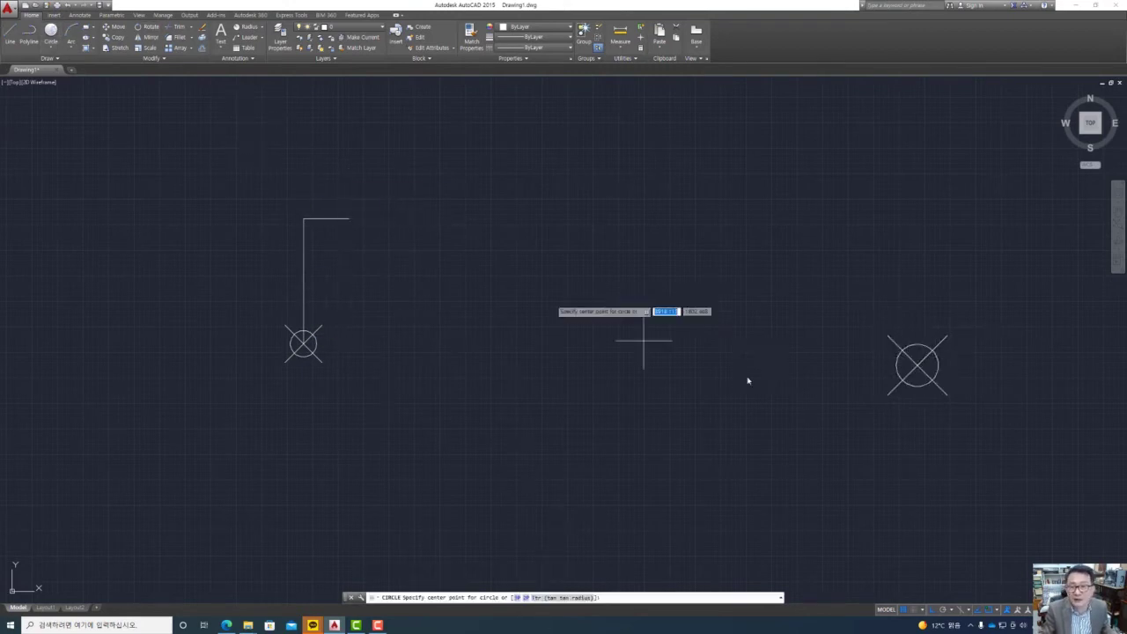
left_click(918, 363)
left_click(919, 227)
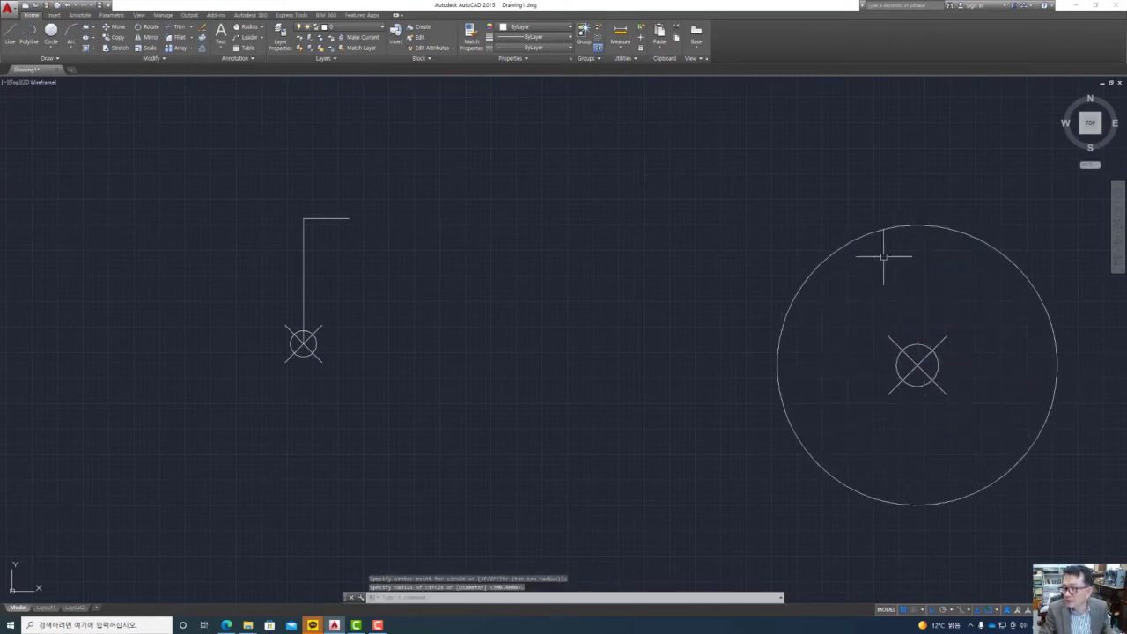
Step: Erase all the objects in the drawing: both points, the lines and the circle
left_click(1031, 516)
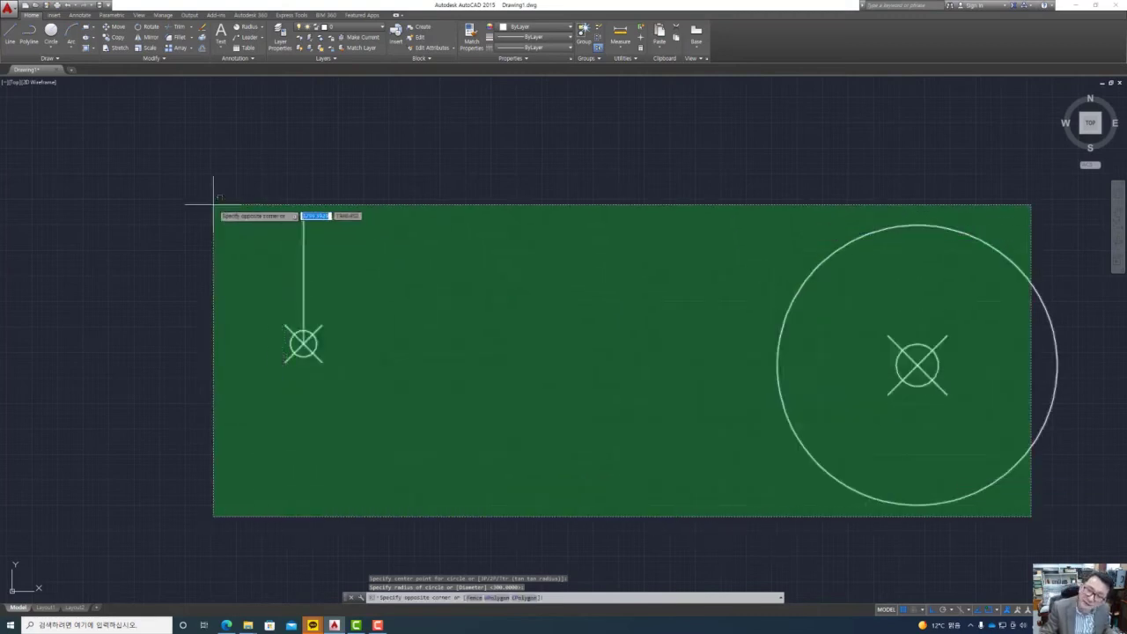
left_click(212, 208)
key("Delete")
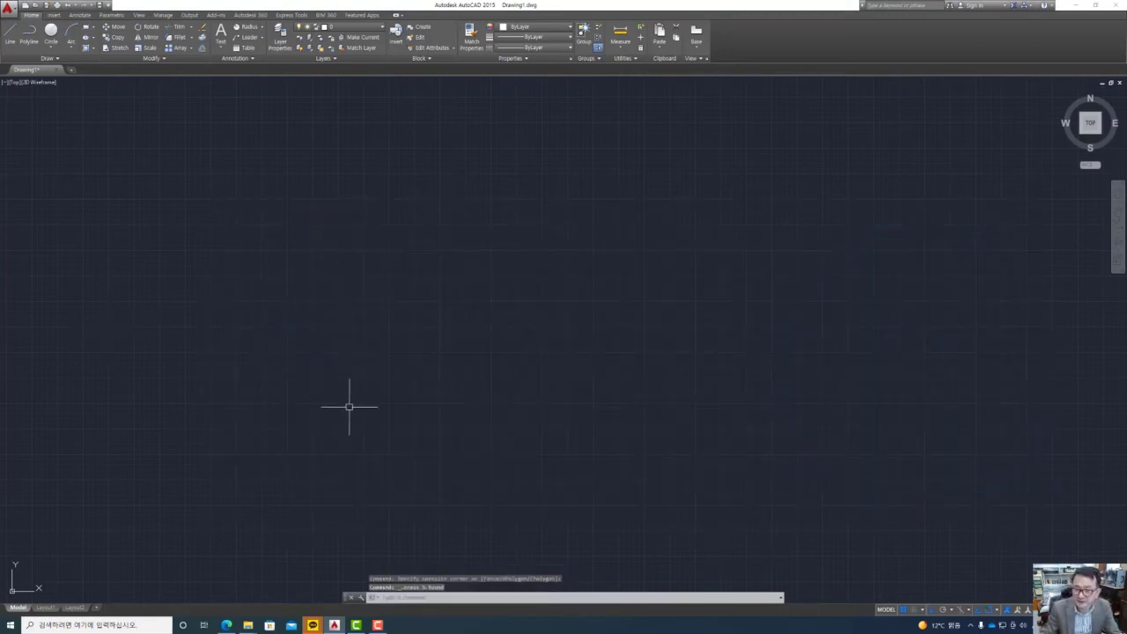
scroll(893, 603, "up", 2)
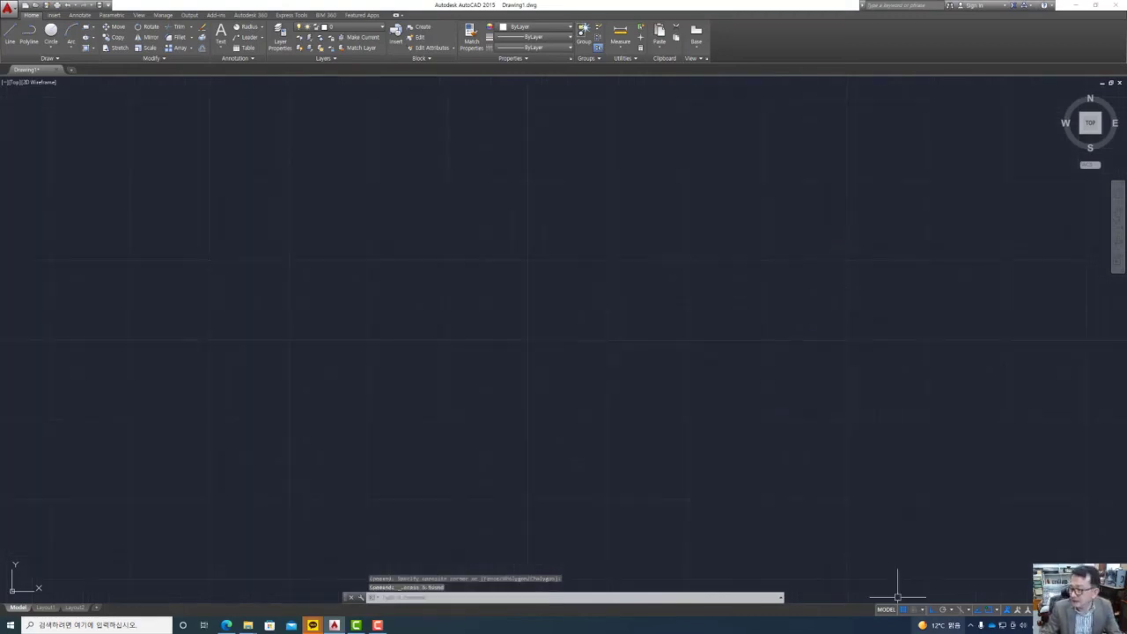
left_click(997, 612)
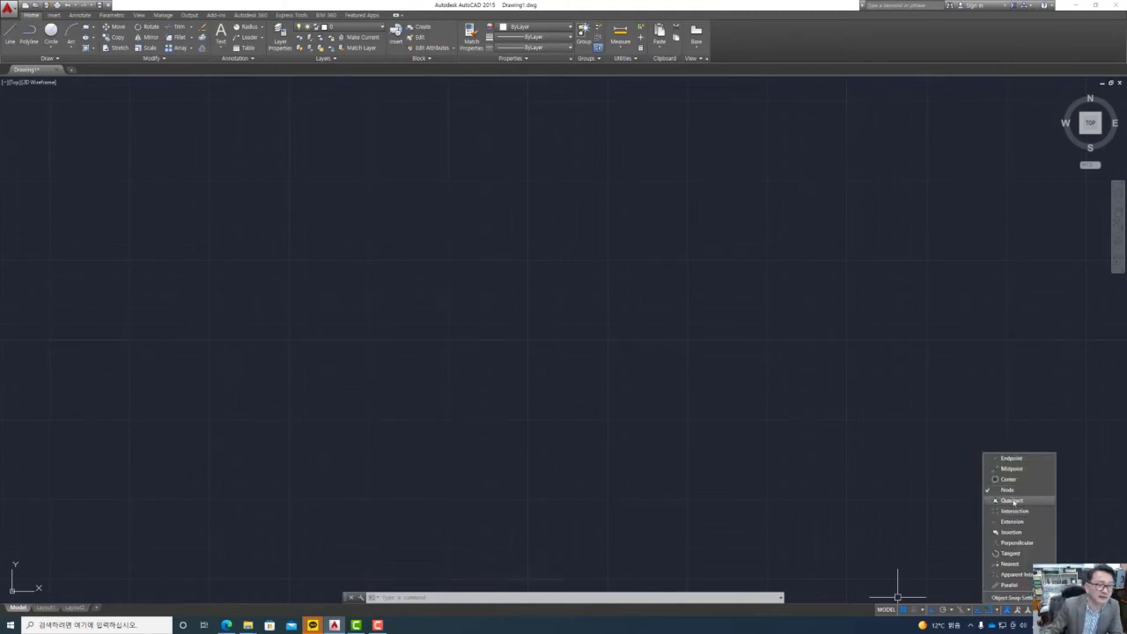
left_click(305, 359)
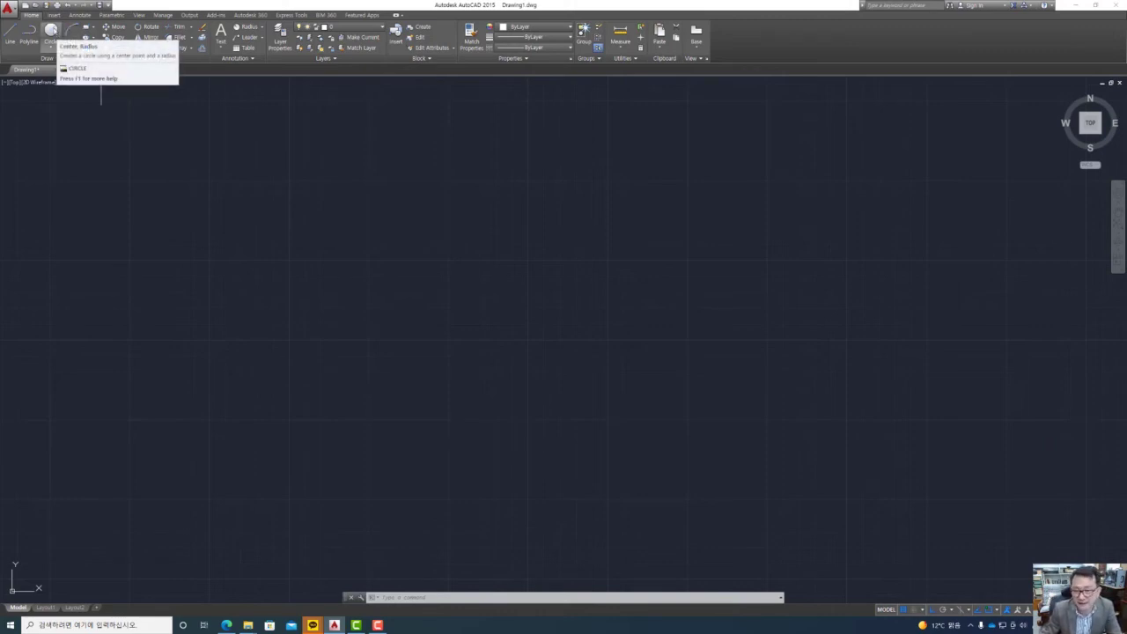
Step: Draw a circle with a radius of about 556 in the left half of the empty drawing
left_click(51, 34)
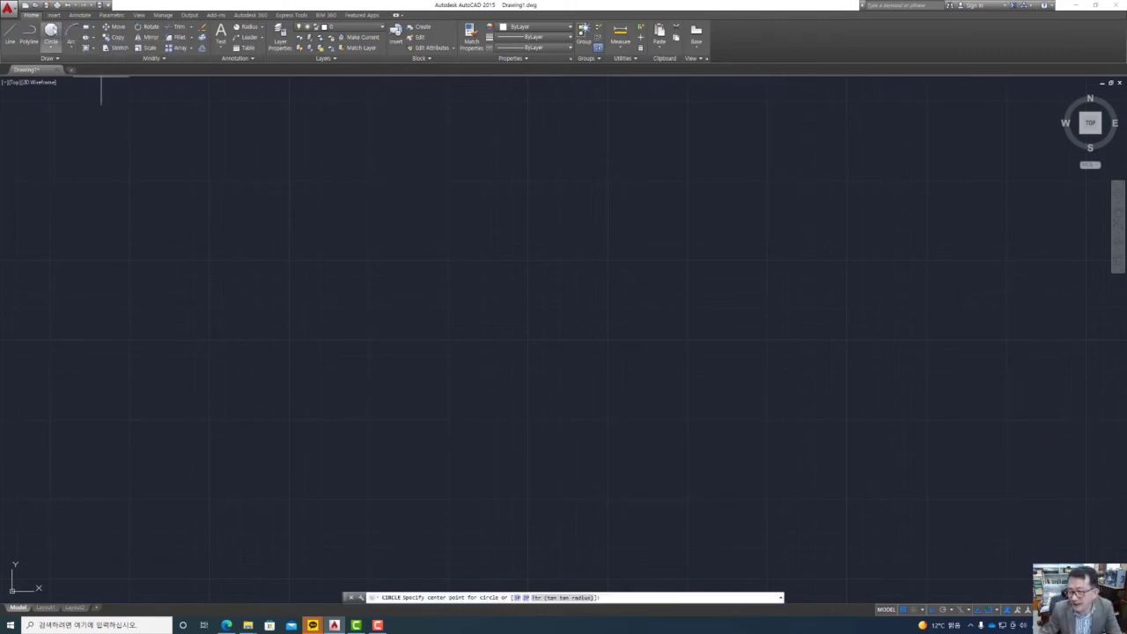
left_click(376, 307)
left_click(537, 386)
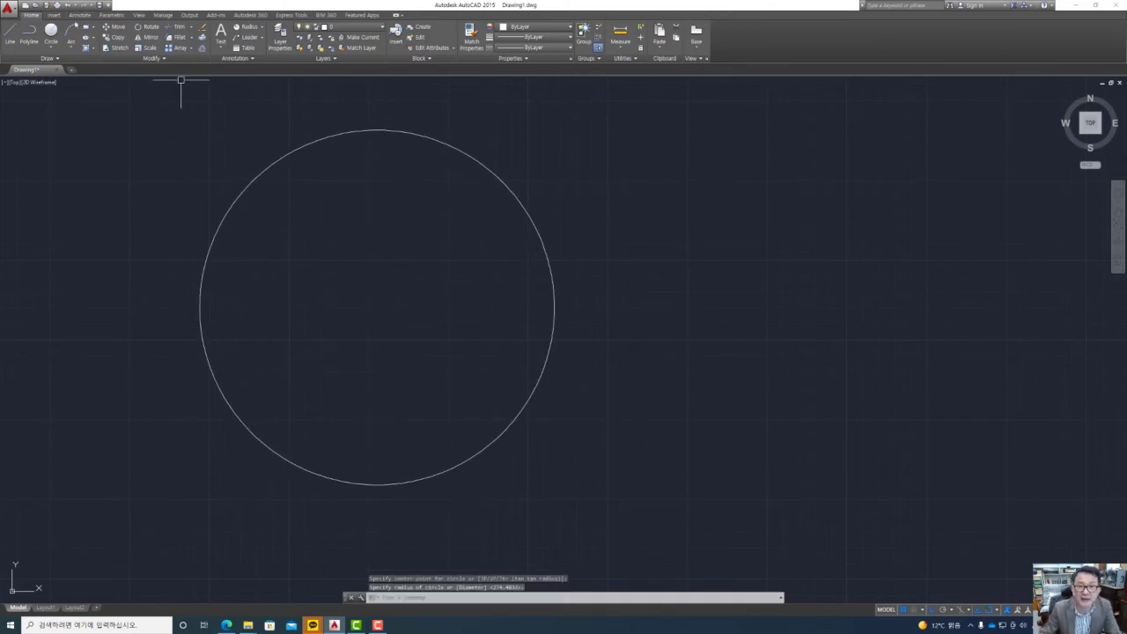
Step: Draw a large three-point arc to the right of the circle, bulging toward the lower left and open at the upper right
left_click(71, 34)
left_click(746, 229)
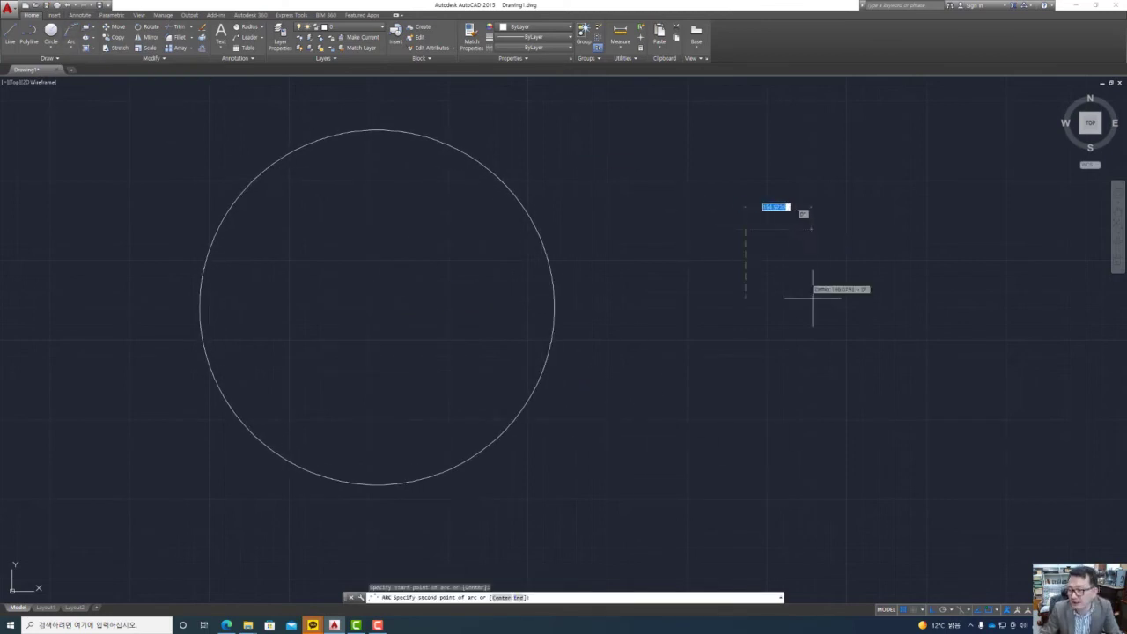
left_click(872, 448)
left_click(924, 460)
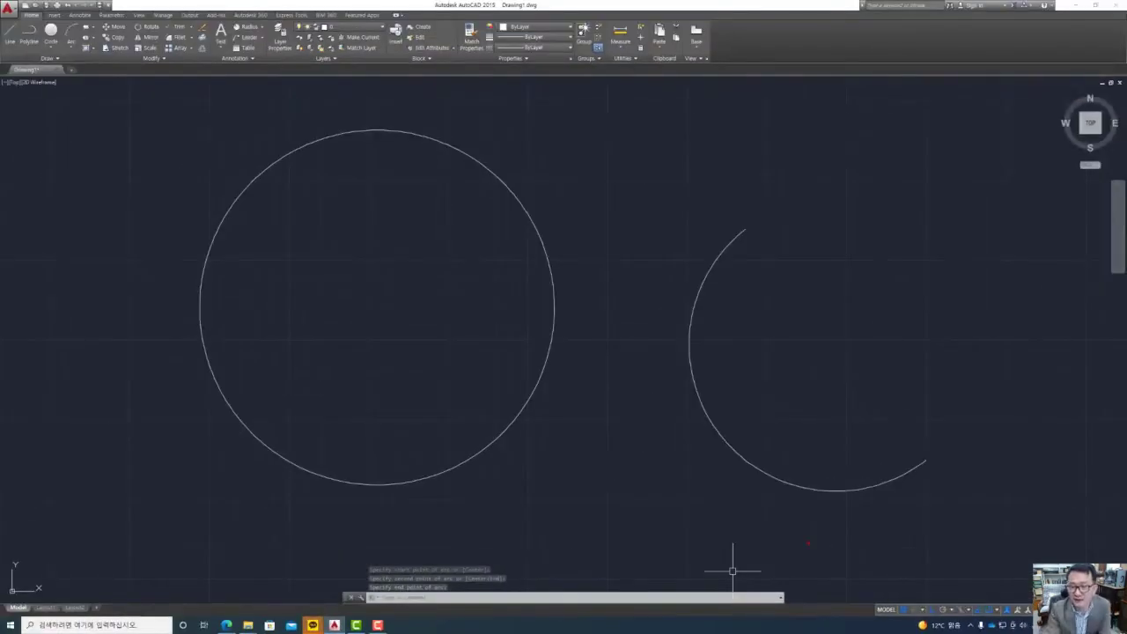
left_click_drag(370, 303, 553, 294)
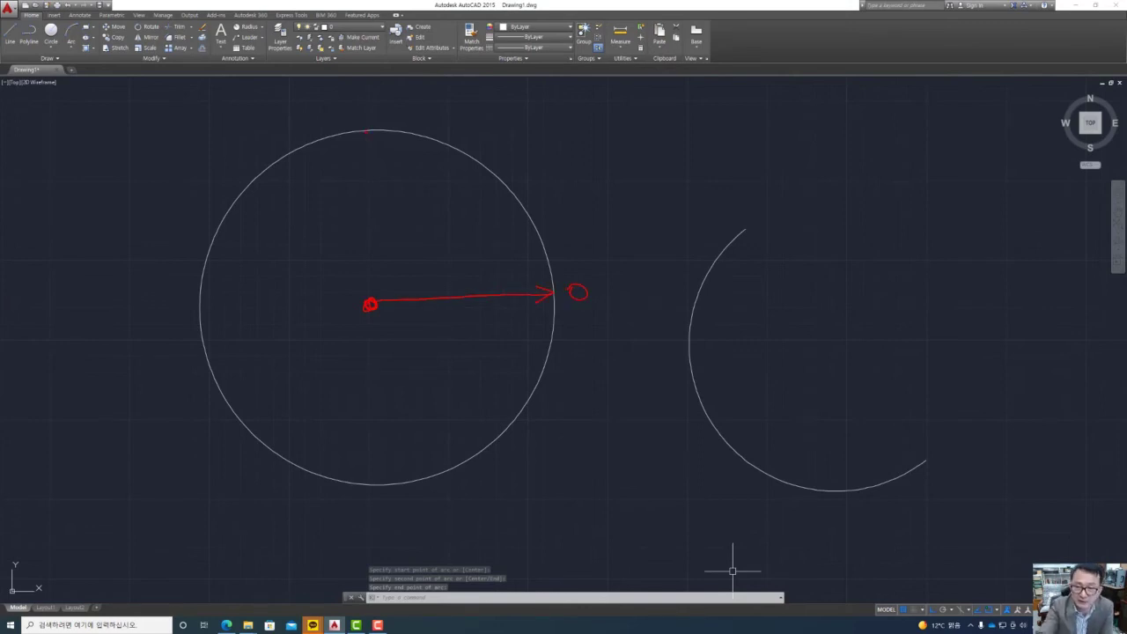
left_click_drag(367, 132, 366, 299)
mouse_move(346, 164)
left_mouse_down()
mouse_move(401, 103)
mouse_move(389, 124)
left_mouse_up()
left_click_drag(419, 97, 419, 98)
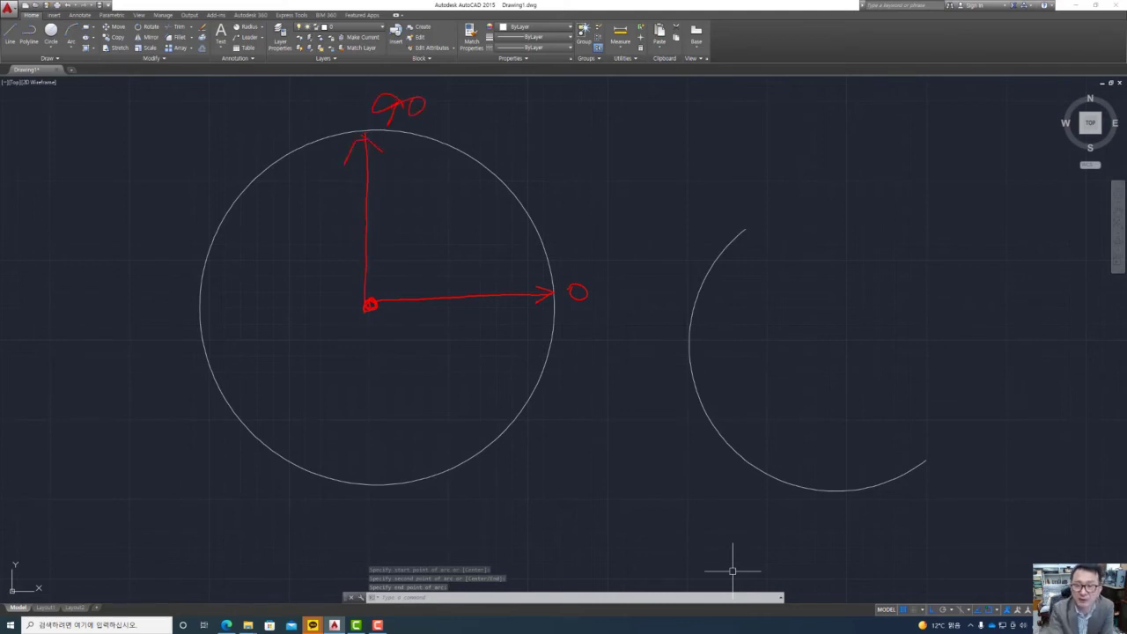
left_click_drag(204, 306, 332, 303)
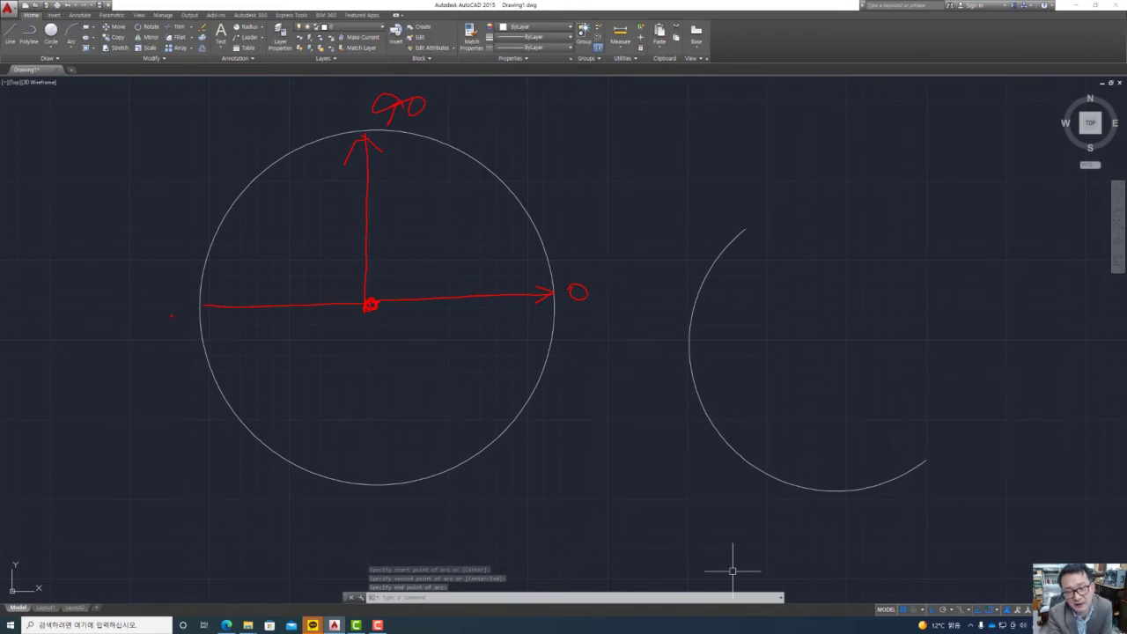
left_click_drag(105, 340, 97, 358)
mouse_move(137, 320)
left_mouse_down()
mouse_move(129, 332)
mouse_move(132, 322)
left_mouse_up()
left_click_drag(145, 335, 162, 323)
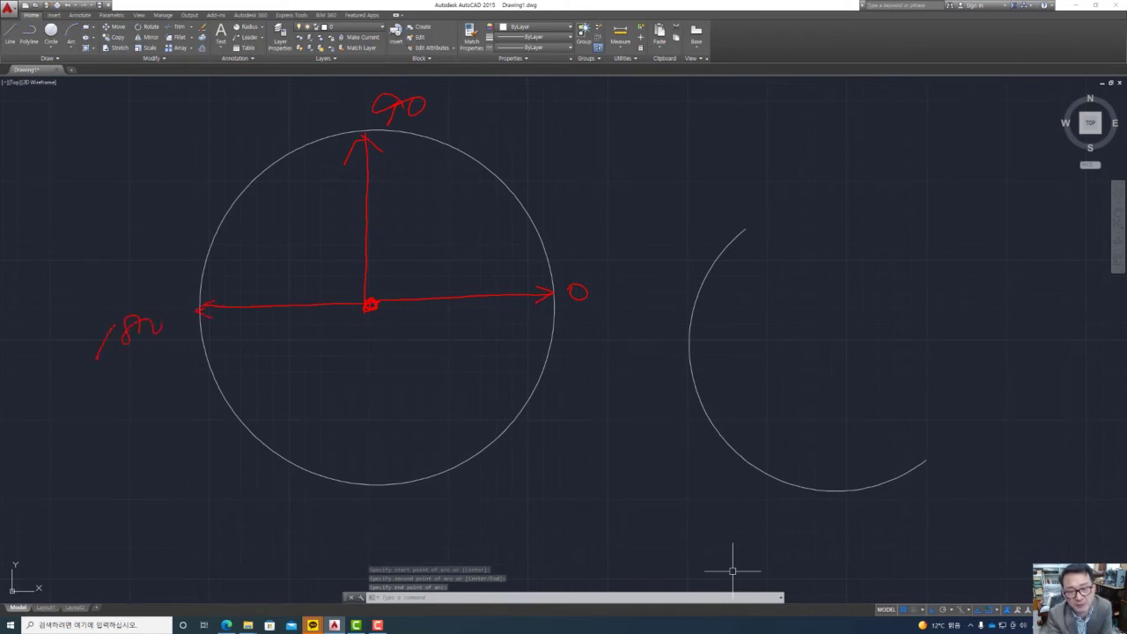
mouse_move(373, 310)
left_mouse_down()
mouse_move(381, 519)
mouse_move(393, 537)
left_mouse_up()
left_click_drag(394, 513, 400, 527)
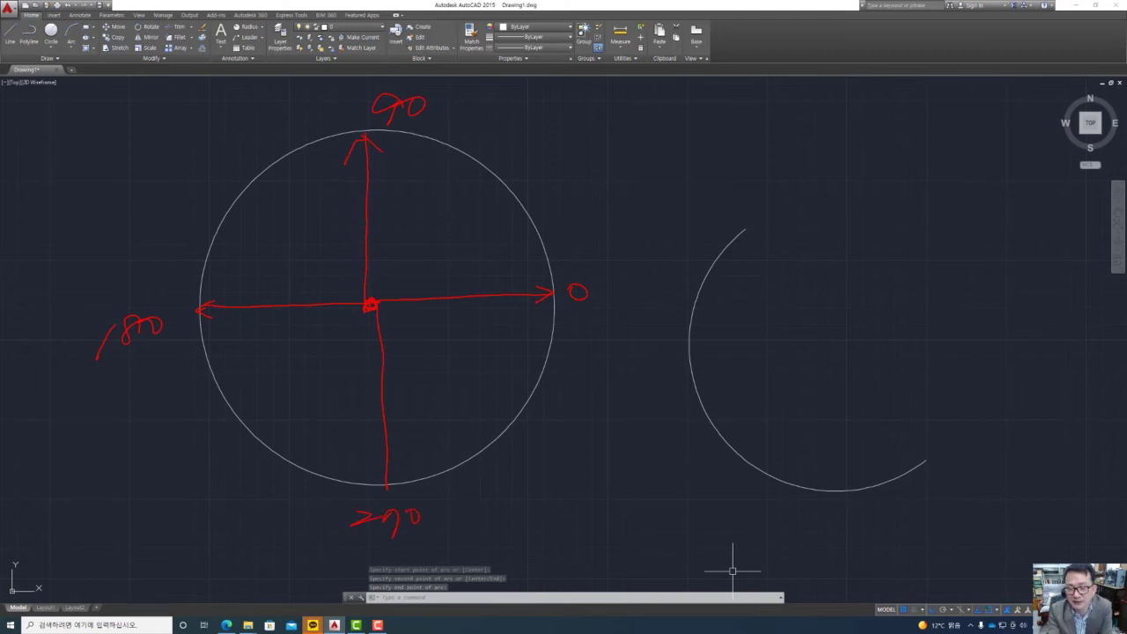
mouse_move(388, 293)
left_mouse_down()
mouse_move(352, 319)
mouse_move(364, 331)
left_mouse_up()
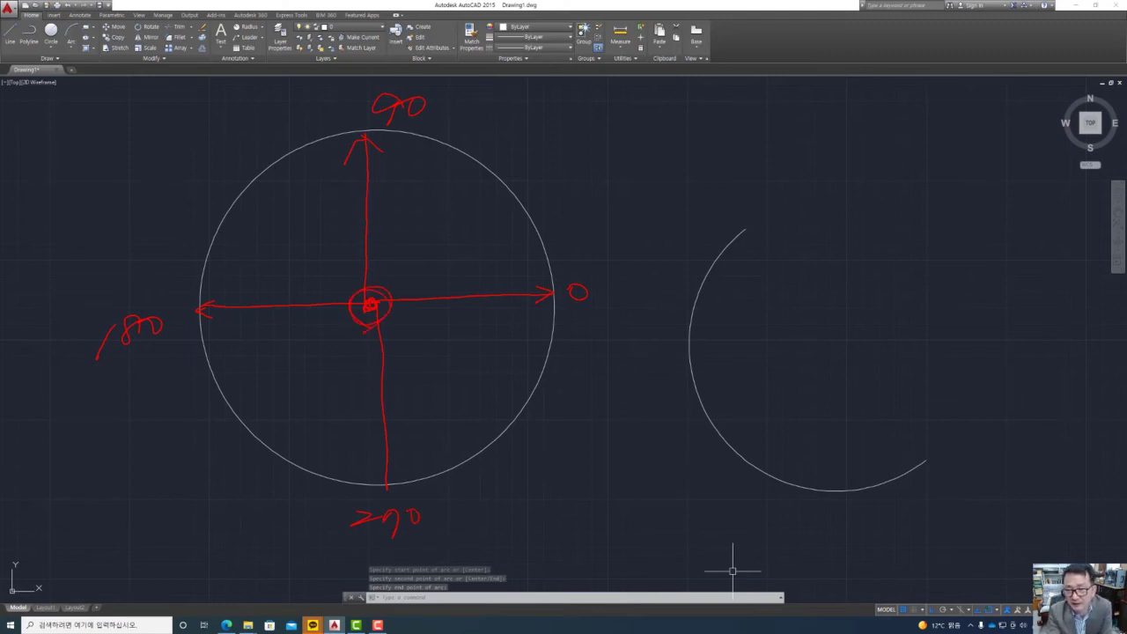
left_click_drag(562, 276, 555, 310)
left_click_drag(508, 310, 546, 306)
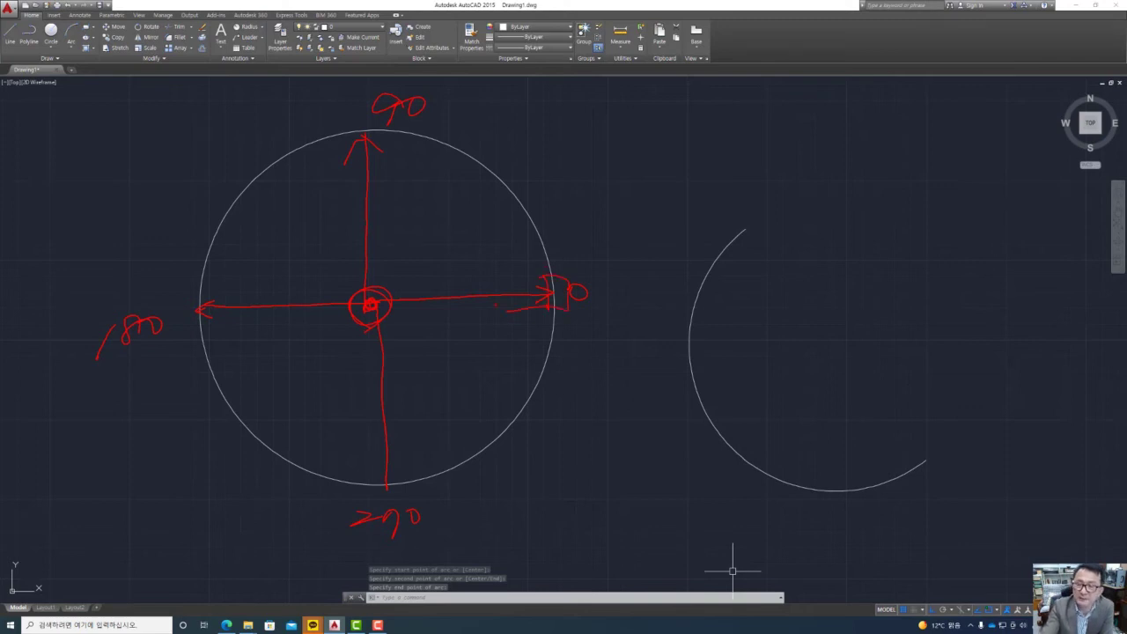
mouse_move(356, 141)
left_mouse_down()
mouse_move(374, 112)
mouse_move(375, 146)
left_mouse_up()
left_click_drag(189, 291, 189, 322)
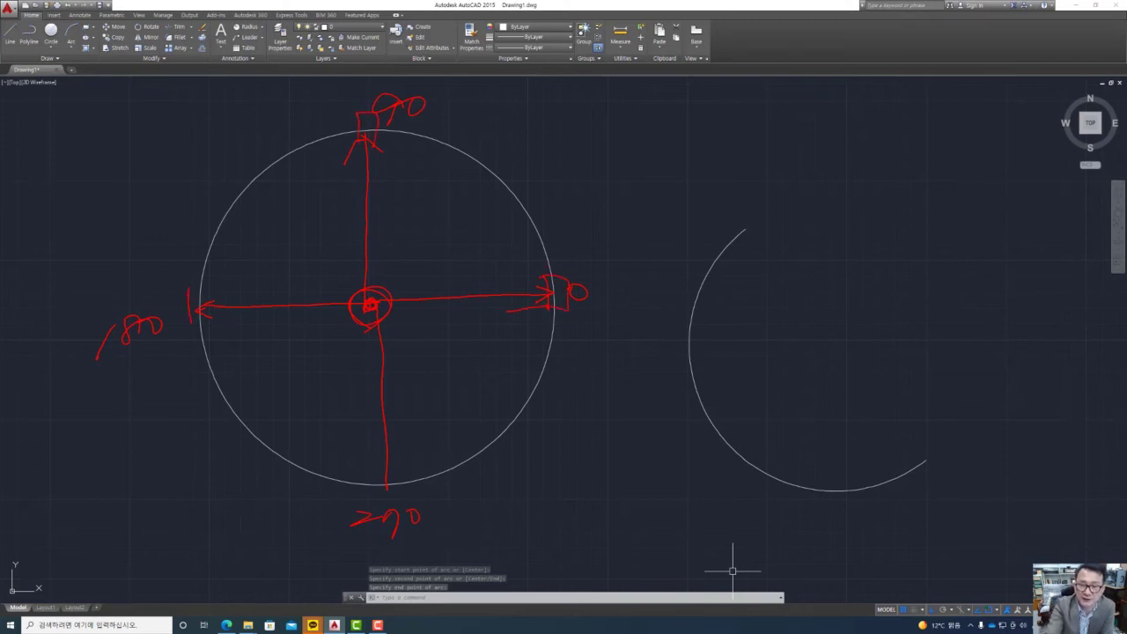
mouse_move(374, 457)
left_mouse_down()
mouse_move(375, 484)
mouse_move(396, 489)
mouse_move(358, 496)
left_mouse_up()
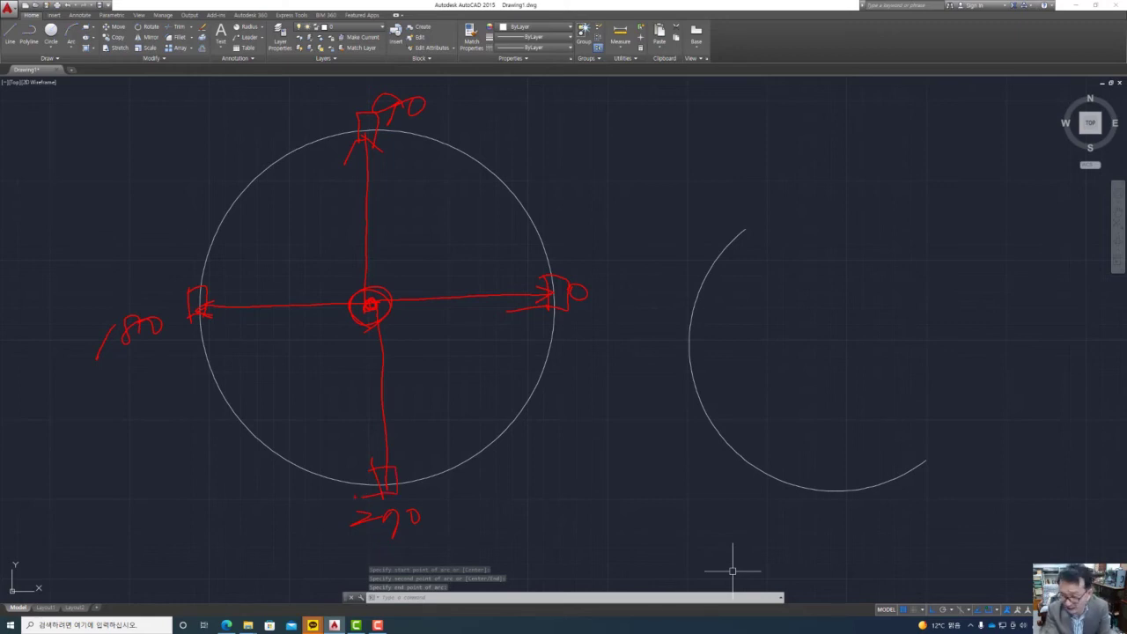
left_click_drag(806, 357, 868, 356)
left_click_drag(839, 335, 846, 393)
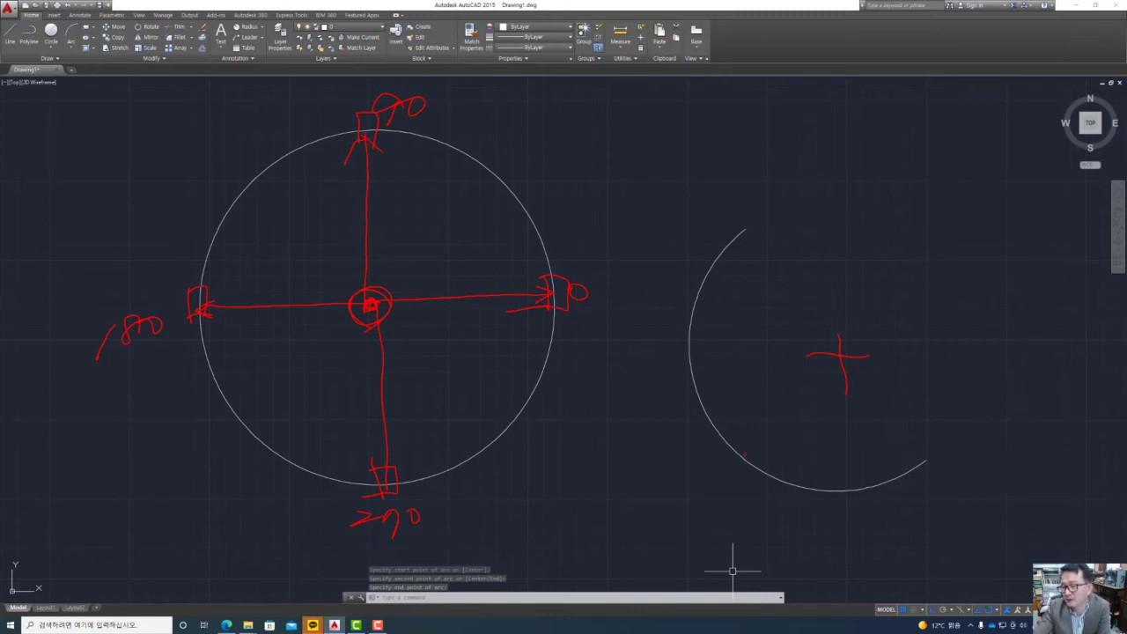
left_click_drag(684, 344, 845, 346)
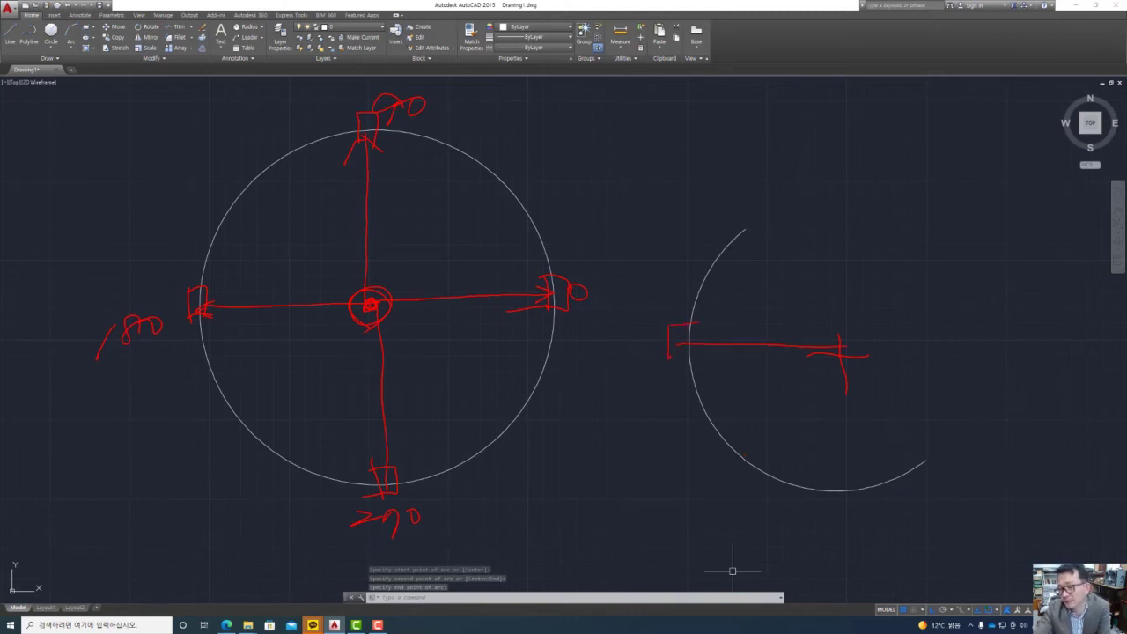
mouse_move(698, 322)
left_mouse_down()
mouse_move(691, 357)
mouse_move(644, 356)
left_mouse_up()
left_click_drag(841, 347, 847, 522)
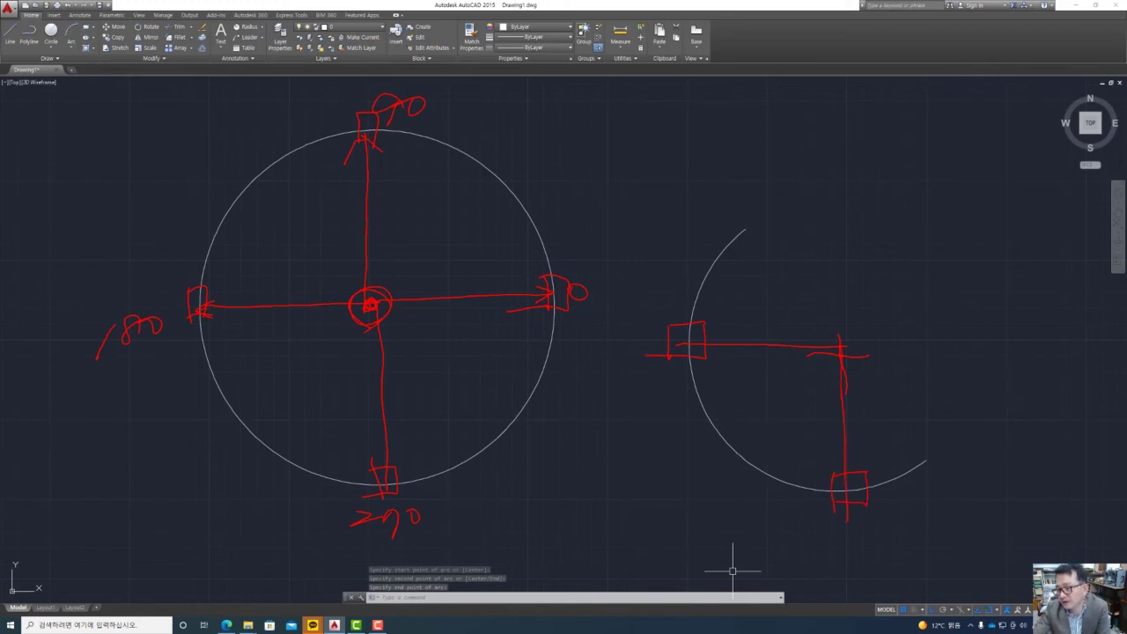
left_click_drag(792, 499, 831, 501)
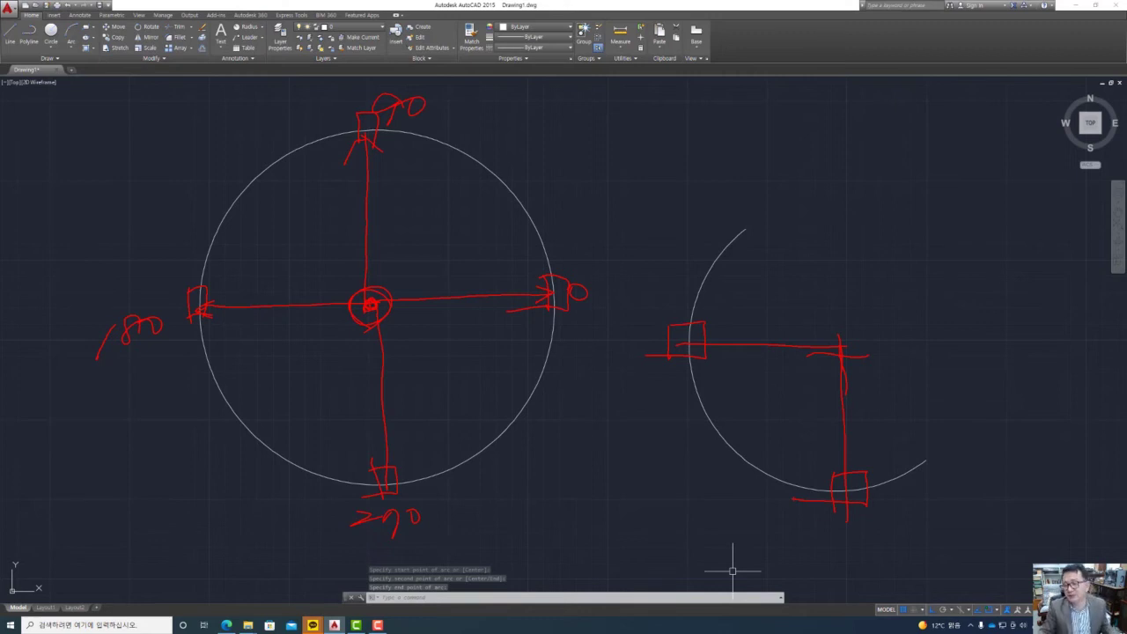
key("Escape")
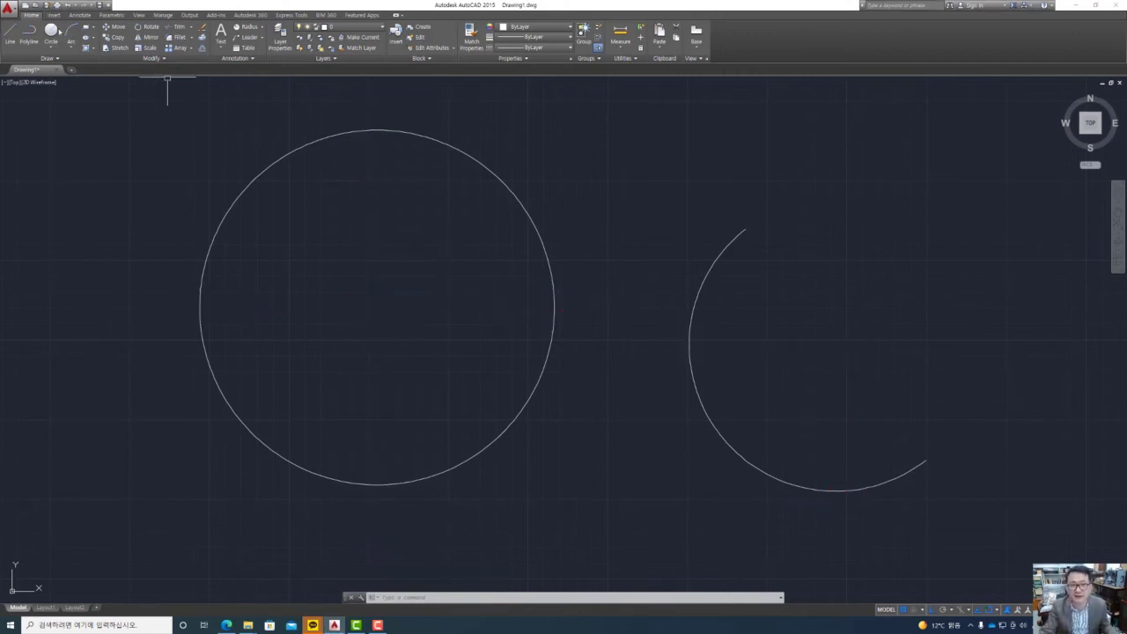
Step: Start a circle and set Quadrant as the only running object snap, with Node off
left_click(52, 31)
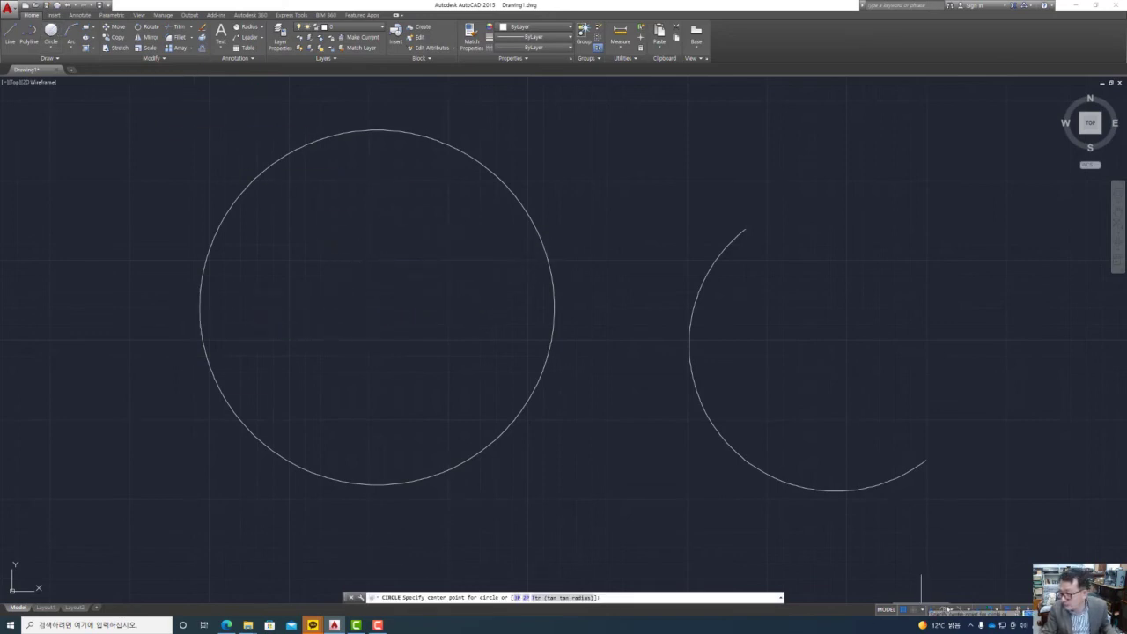
left_click(996, 609)
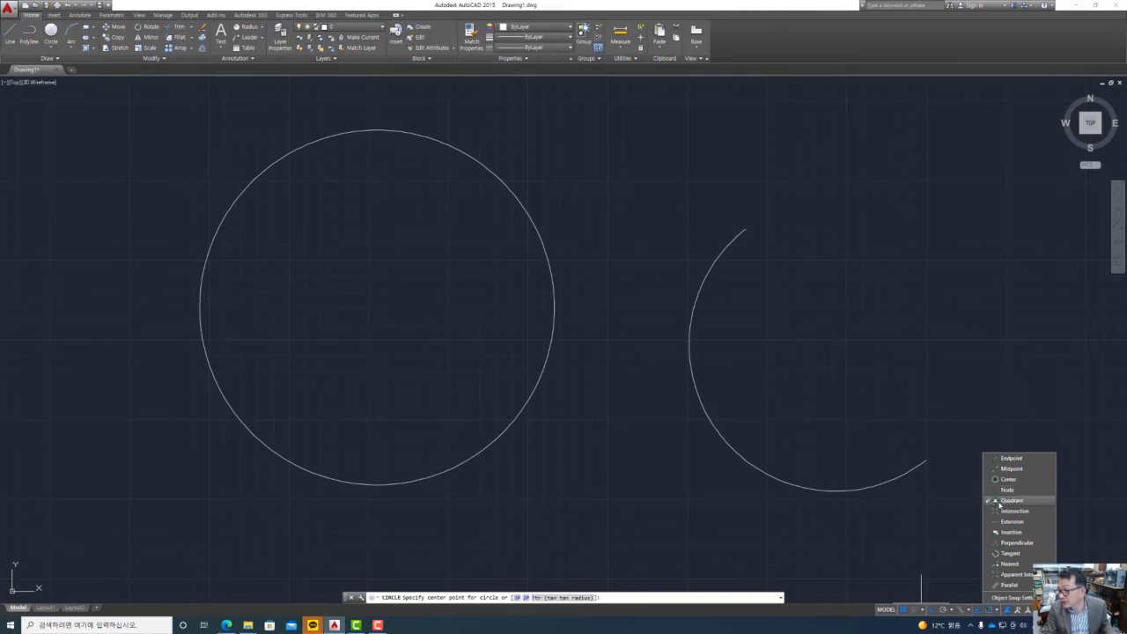
left_click(966, 525)
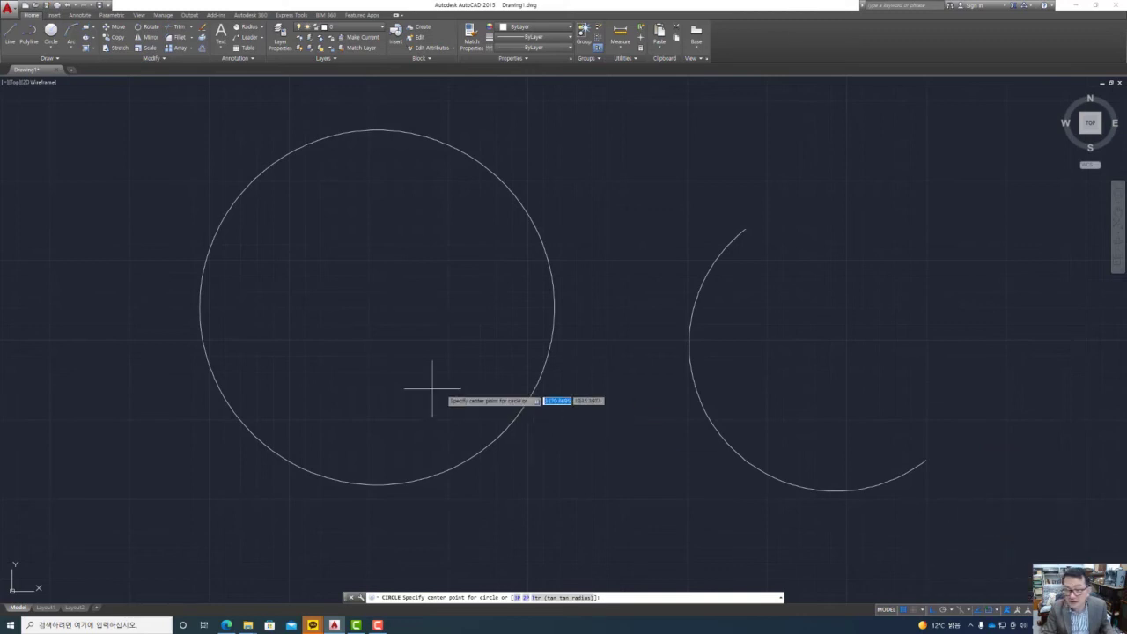
Step: Centre the new circle on the large circle's left quadrant and give it a radius of 100
left_click(199, 308)
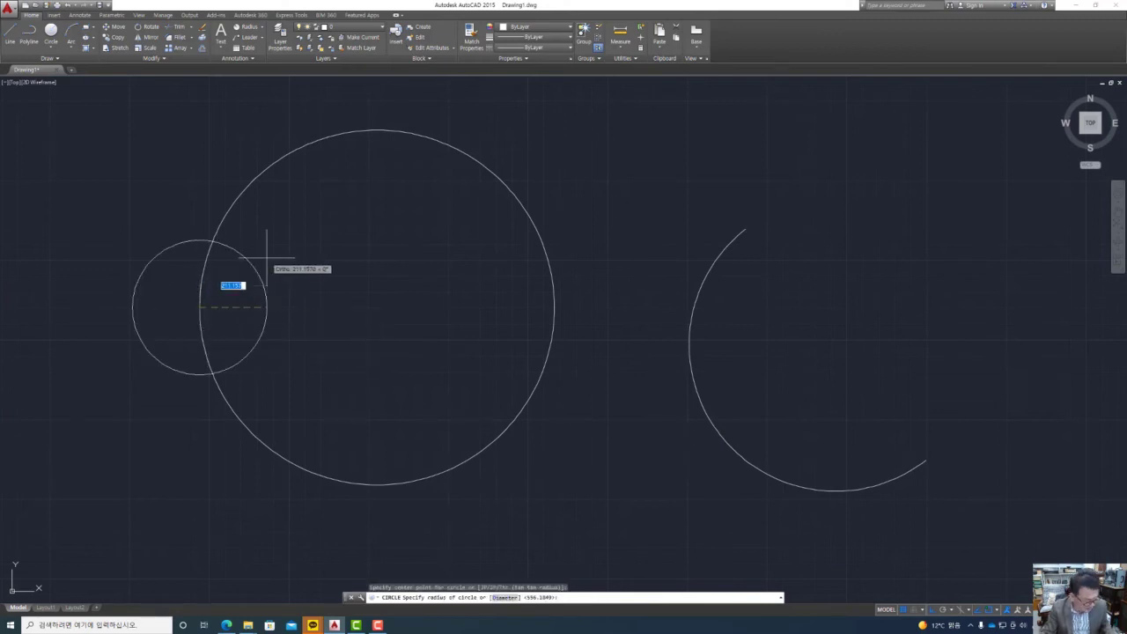
type("100")
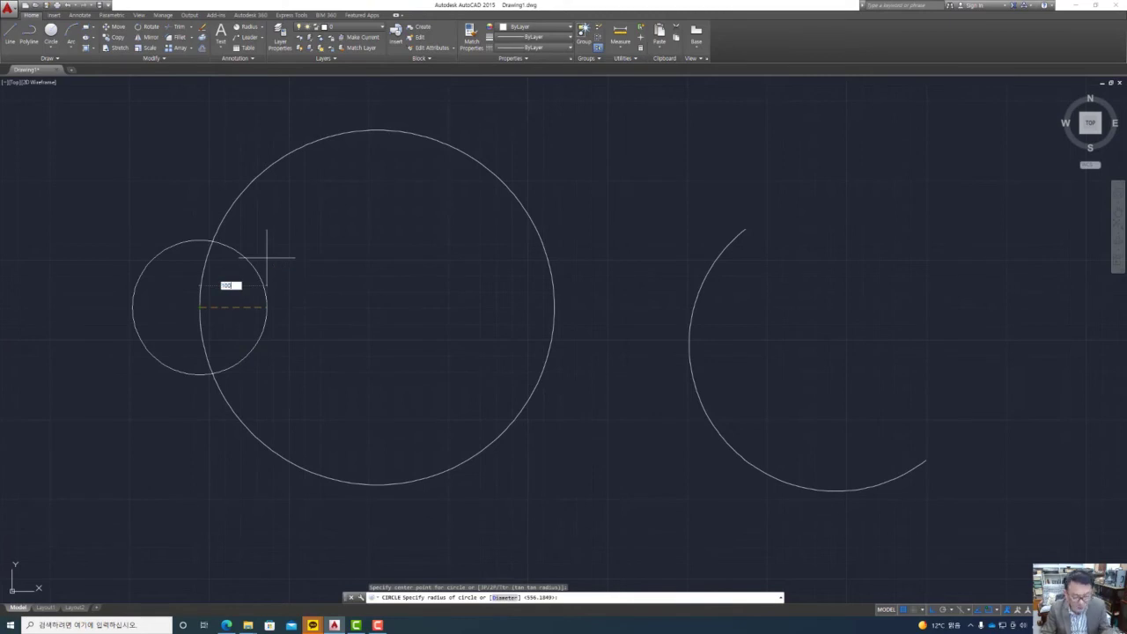
key("Return")
Step: Draw three more circles of radius 100, centred on the large circle's top, right and bottom quadrants
key("Return")
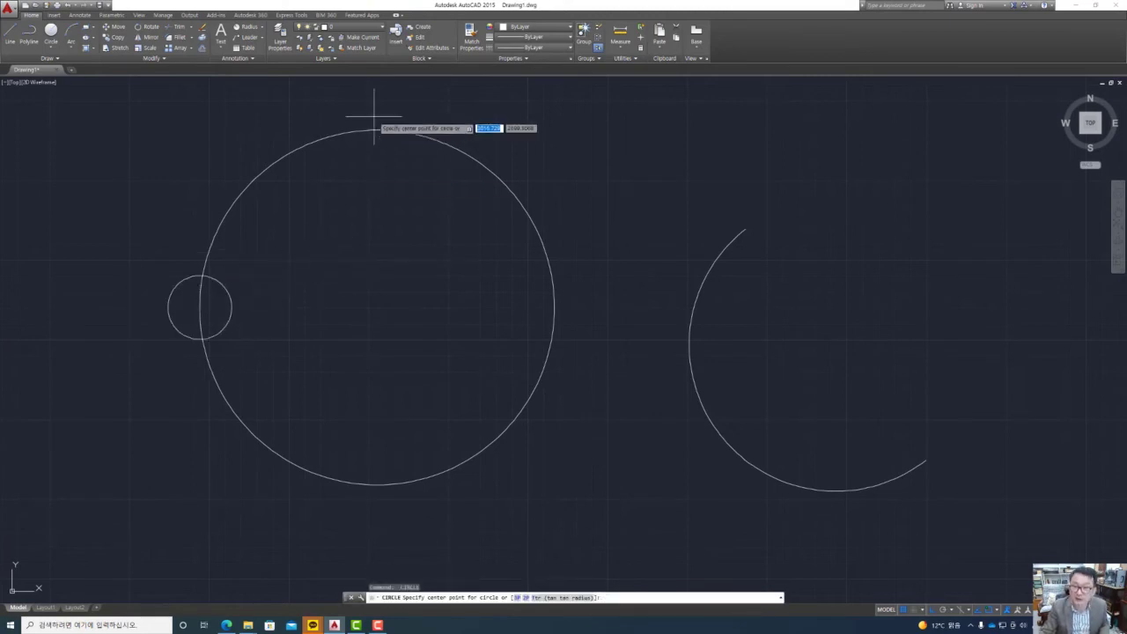
left_click(377, 131)
key("Return")
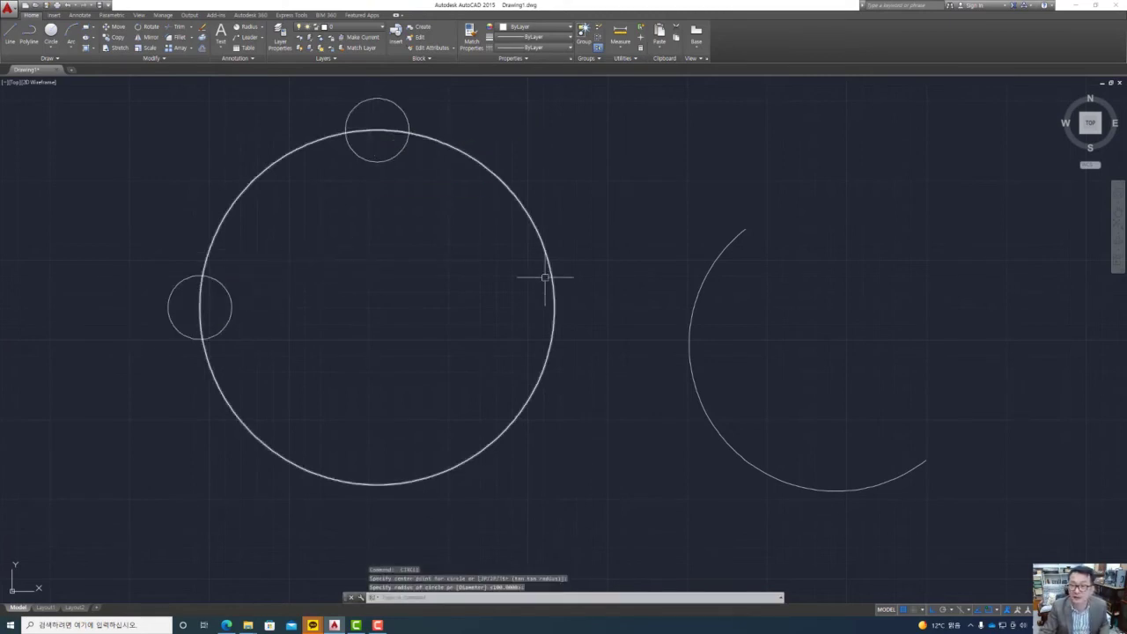
key("Return")
left_click(553, 308)
key("Return")
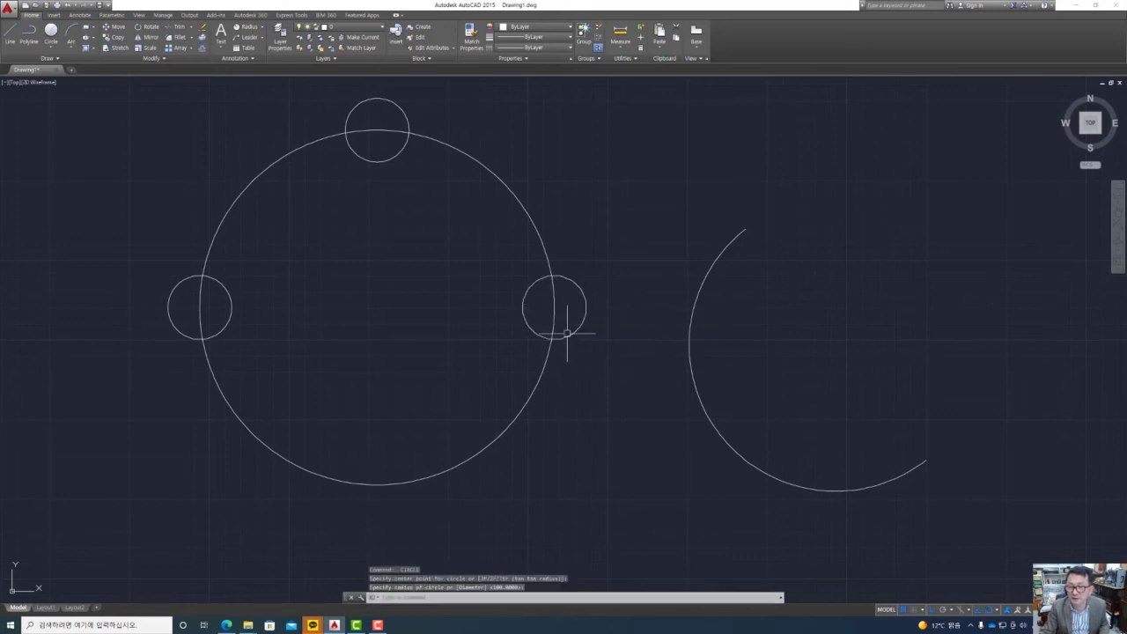
key("Return")
left_click(378, 484)
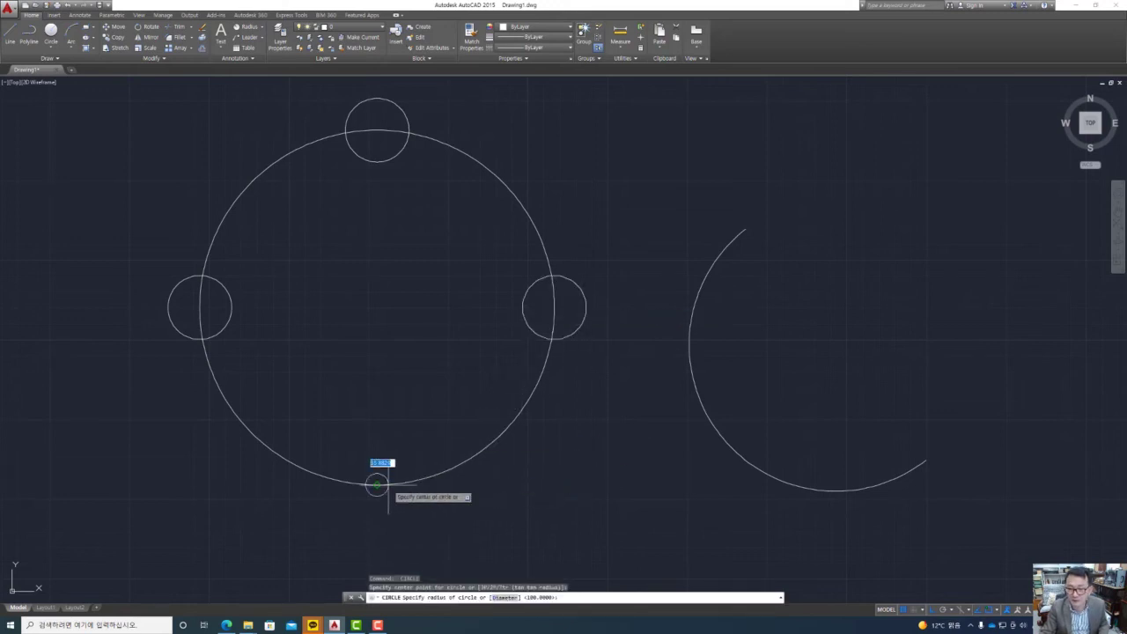
key("Return")
Step: Finish the bottom circle with radius 100 and draw circles of radius 100 centred on the arc's left and bottom quadrants
key("Return")
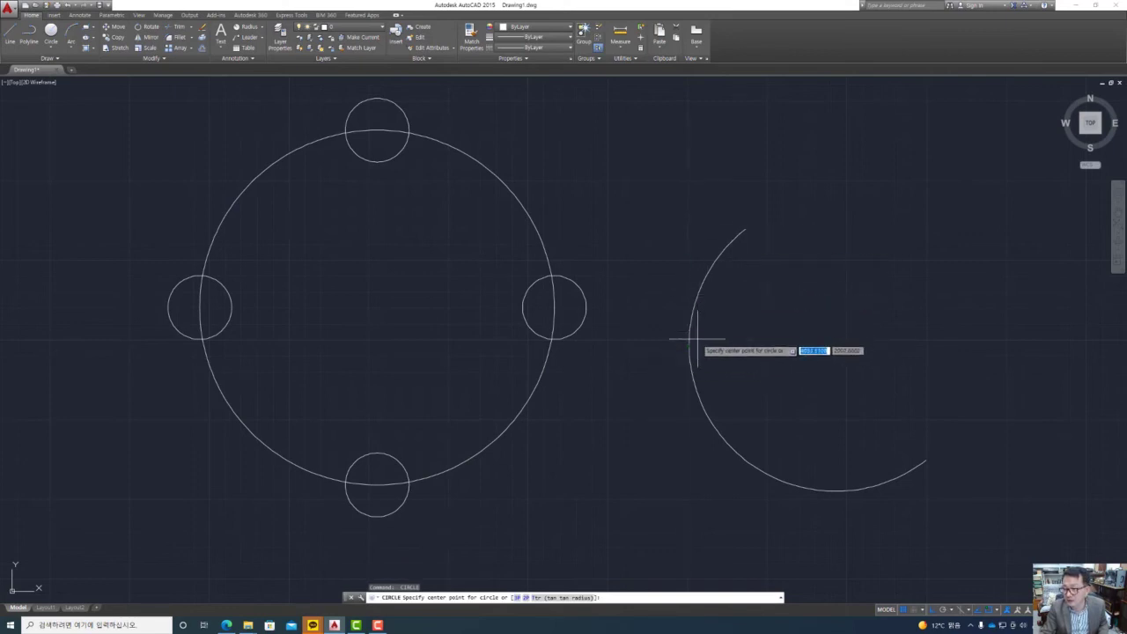
left_click(692, 345)
key("Return")
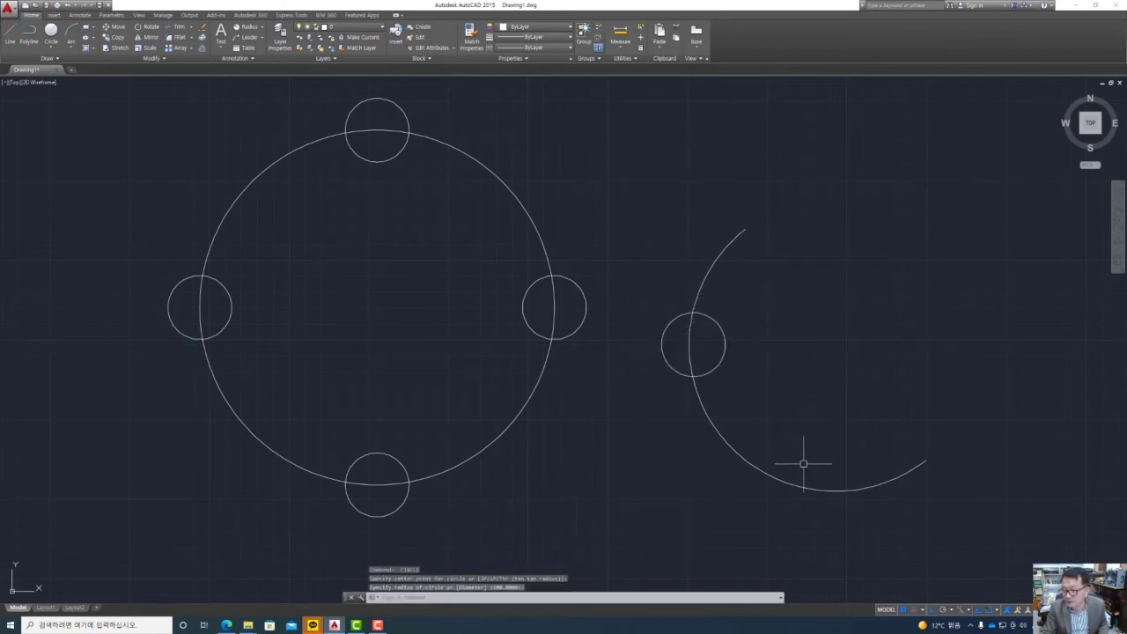
key("Return")
left_click(831, 491)
key("Return")
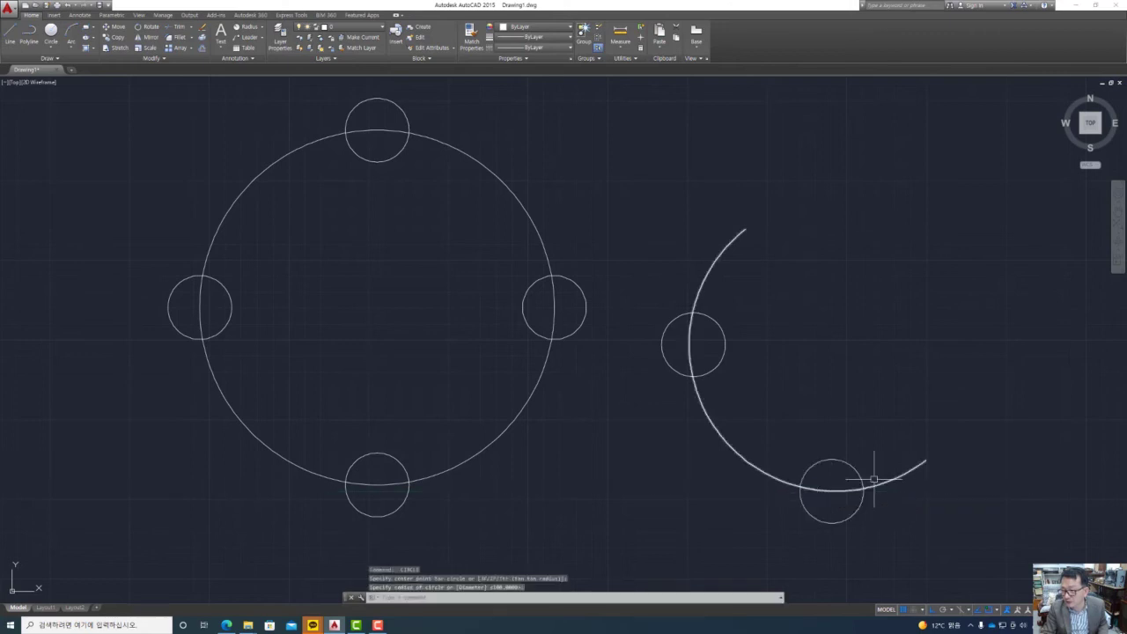
key("Return")
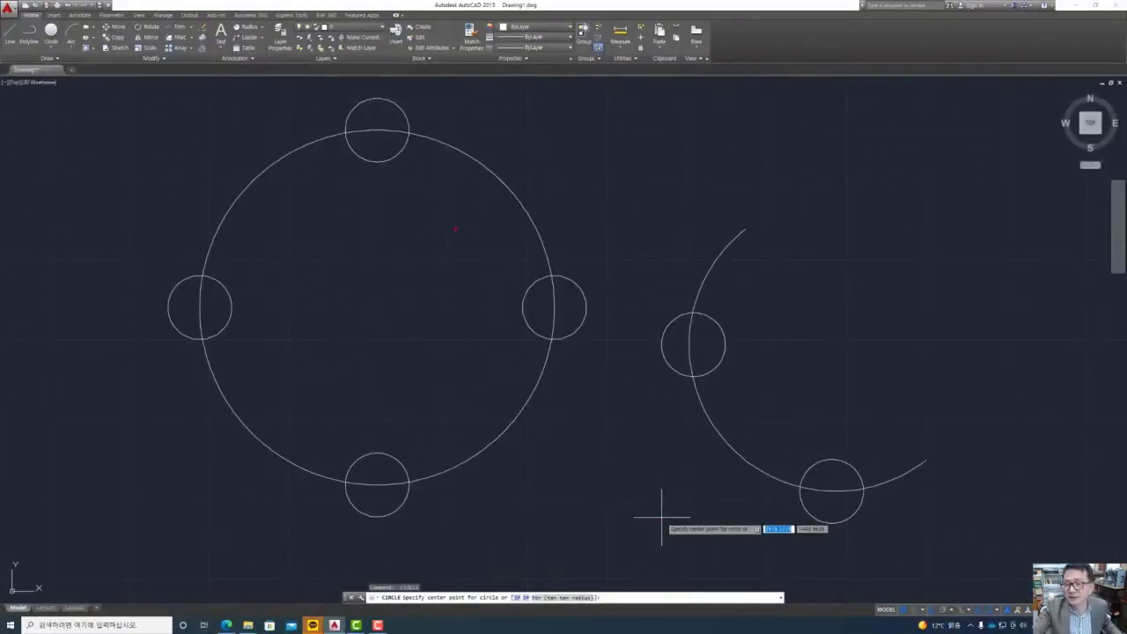
mouse_move(447, 192)
left_mouse_down()
mouse_move(456, 173)
mouse_move(490, 264)
mouse_move(537, 280)
mouse_move(564, 225)
mouse_move(636, 240)
left_mouse_up()
left_click_drag(421, 311, 663, 243)
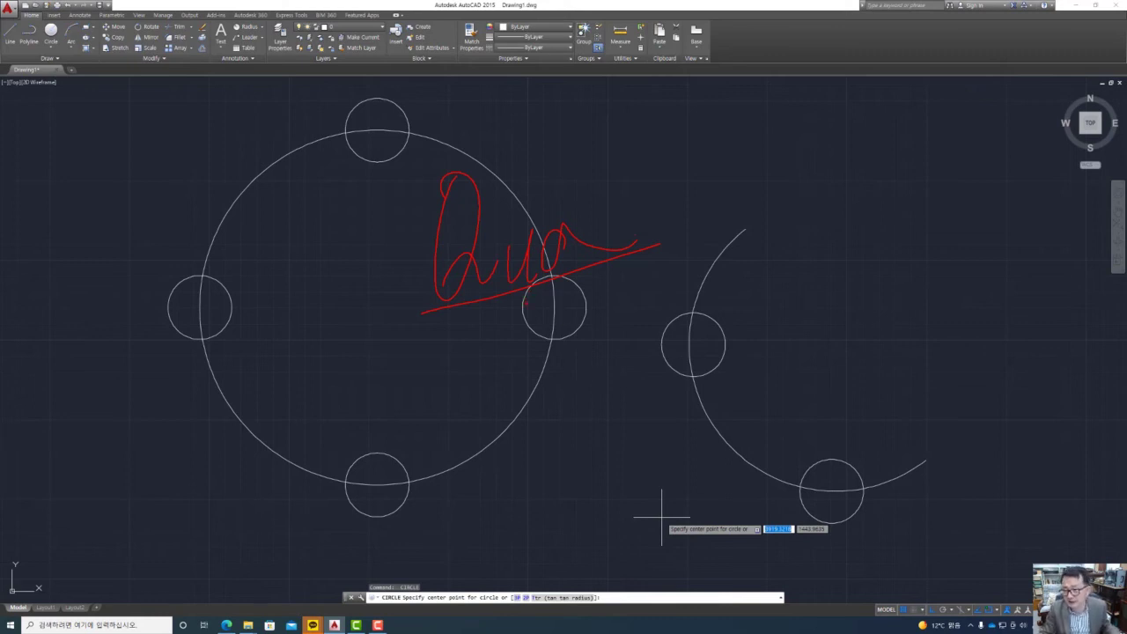
key("Escape")
left_click(997, 609)
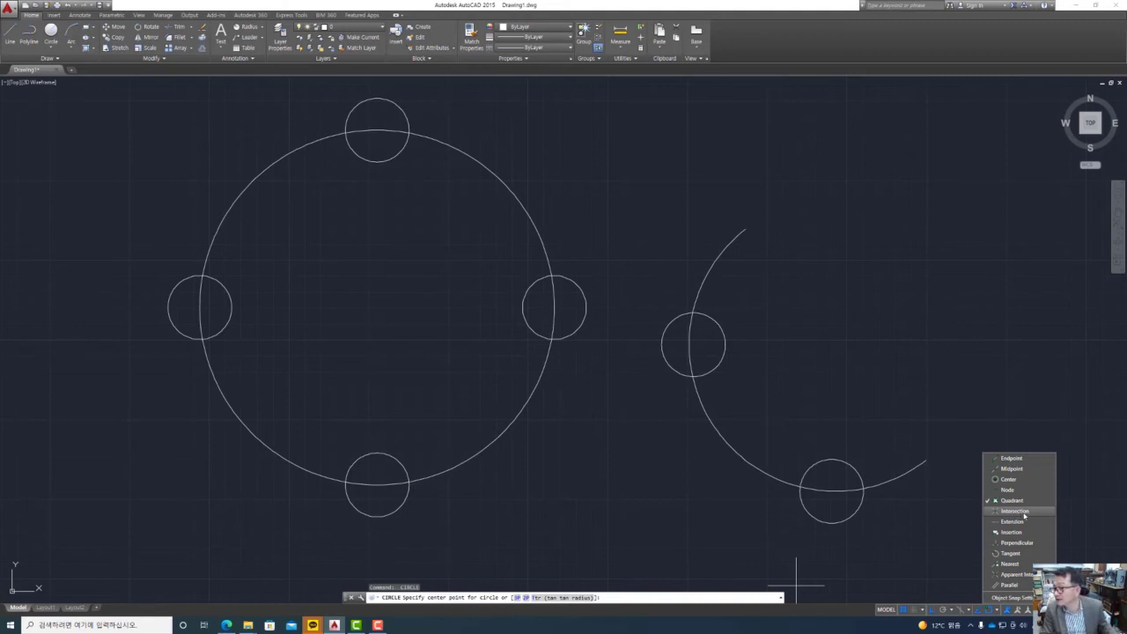
key("Escape")
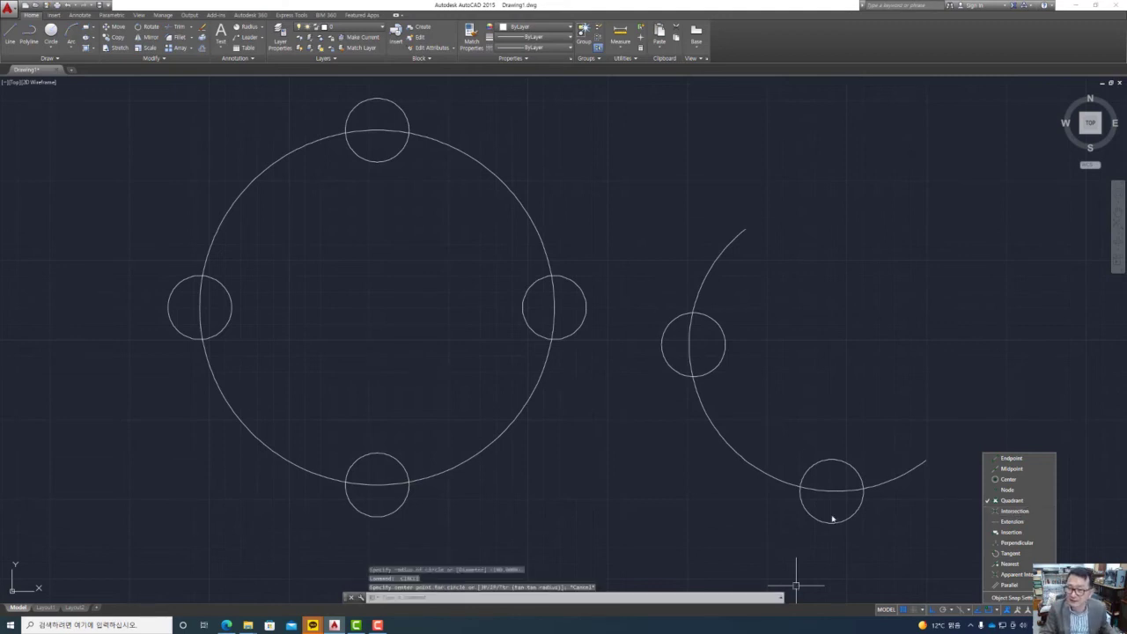
Step: Erase all the circles and the arc from the drawing
left_click(921, 547)
left_click(921, 546)
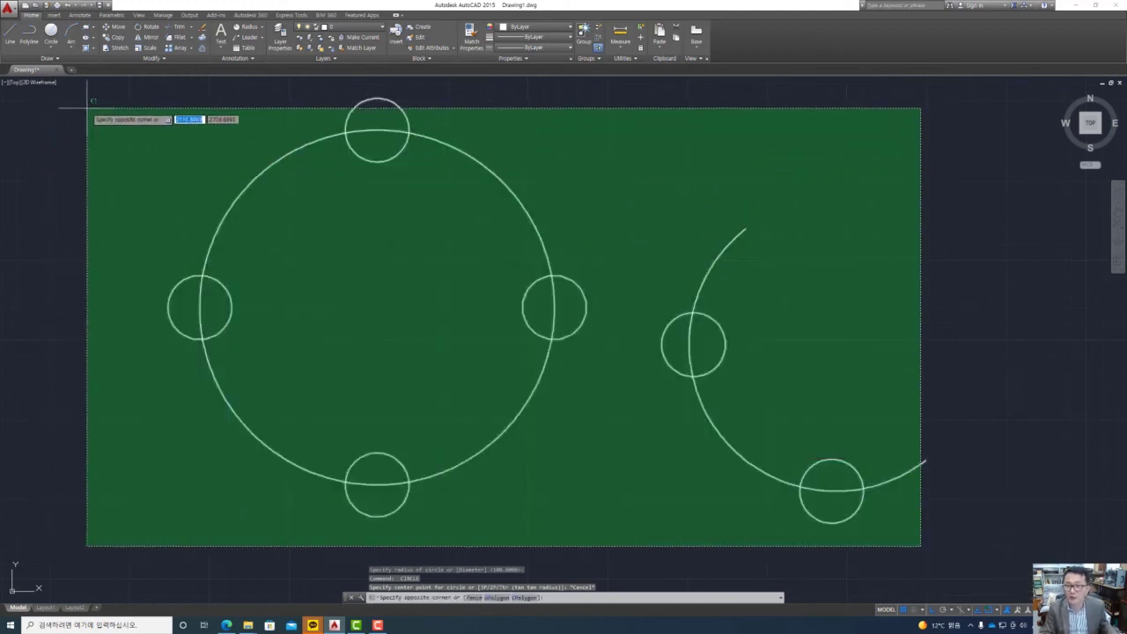
left_click(86, 107)
key("Delete")
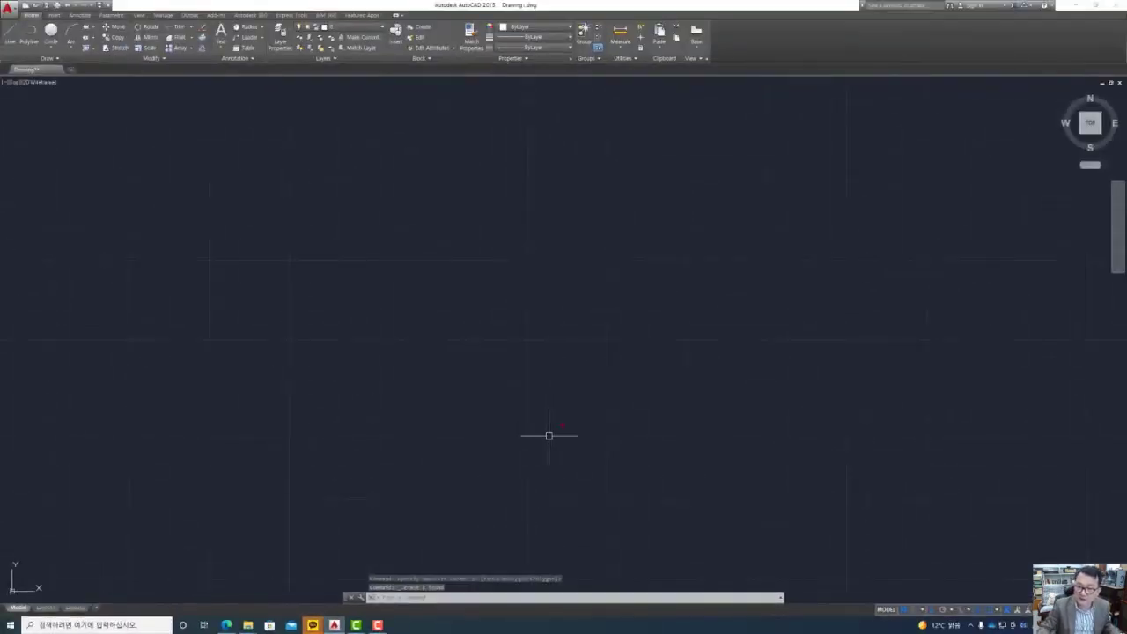
left_click_drag(204, 248, 629, 247)
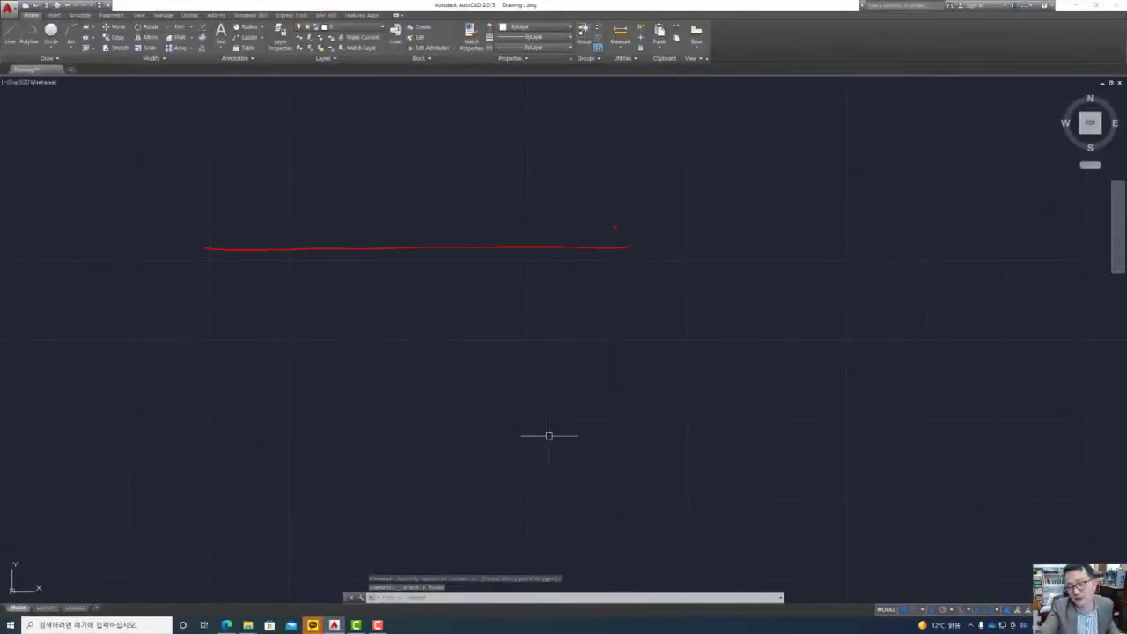
left_click_drag(353, 122, 388, 468)
mouse_move(361, 266)
left_mouse_down()
mouse_move(341, 253)
mouse_move(351, 280)
left_mouse_up()
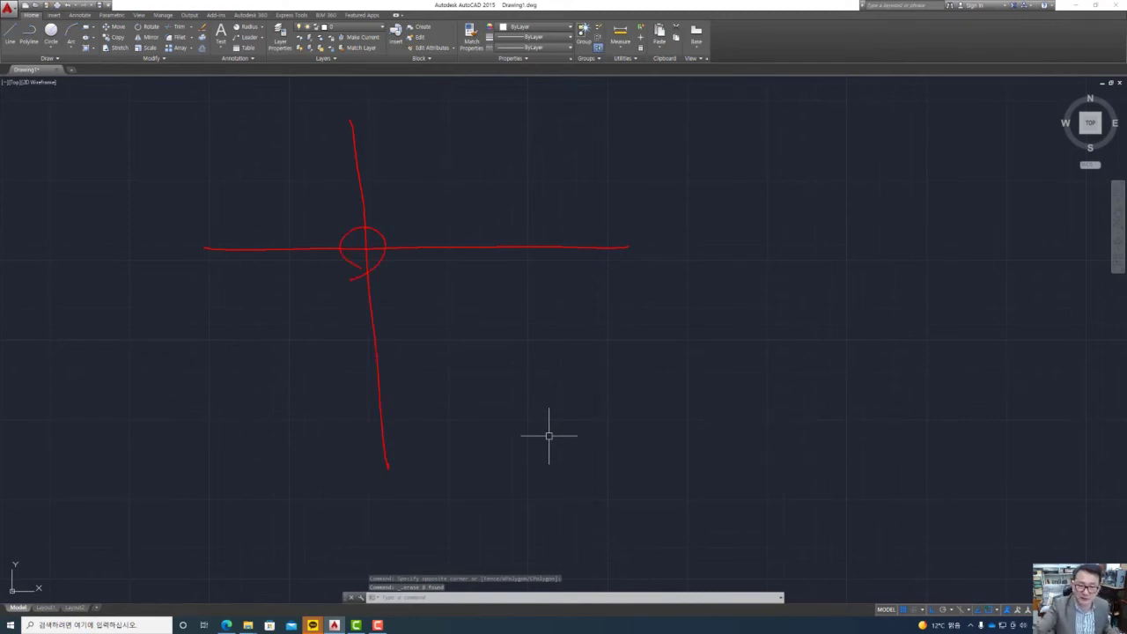
mouse_move(628, 248)
left_mouse_down()
mouse_move(631, 421)
mouse_move(636, 236)
mouse_move(625, 252)
left_mouse_up()
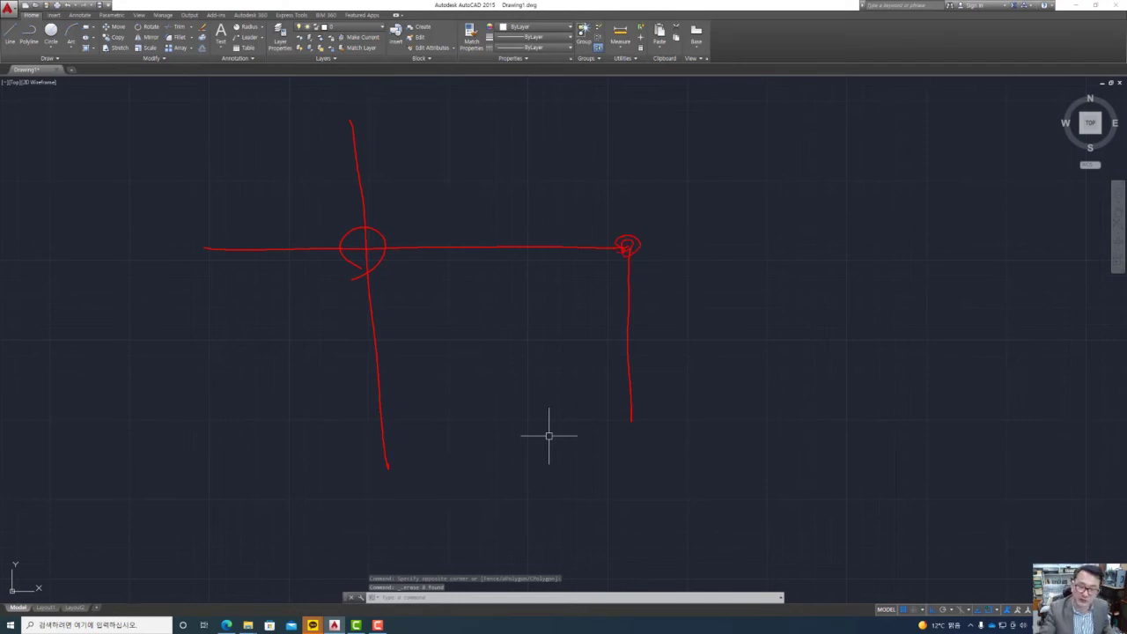
left_click_drag(647, 117, 481, 504)
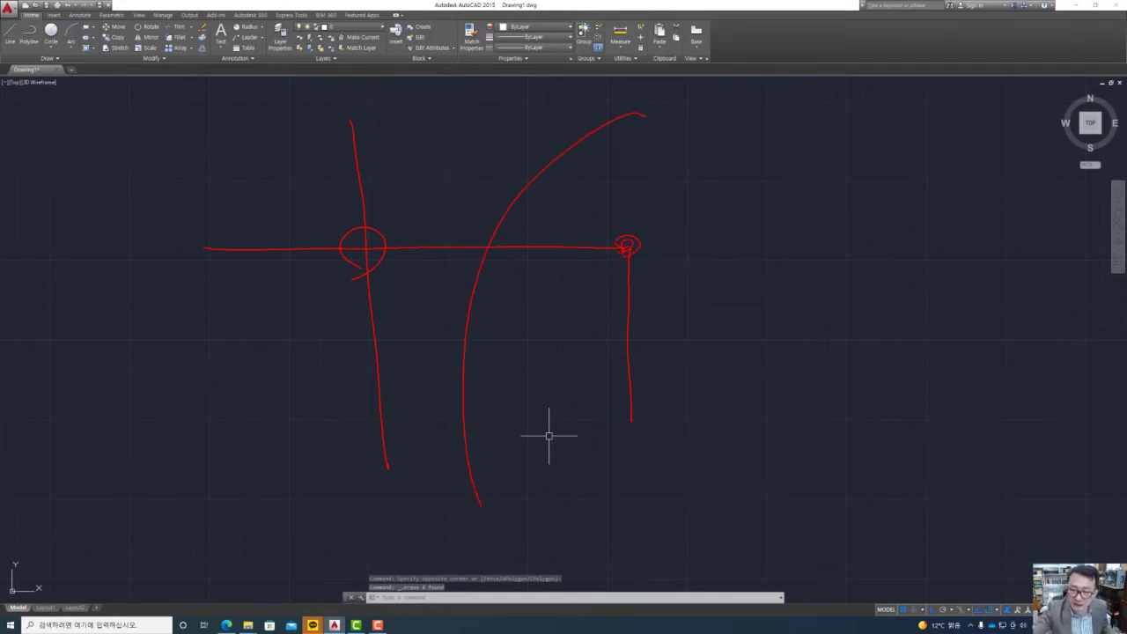
left_click_drag(501, 270, 498, 271)
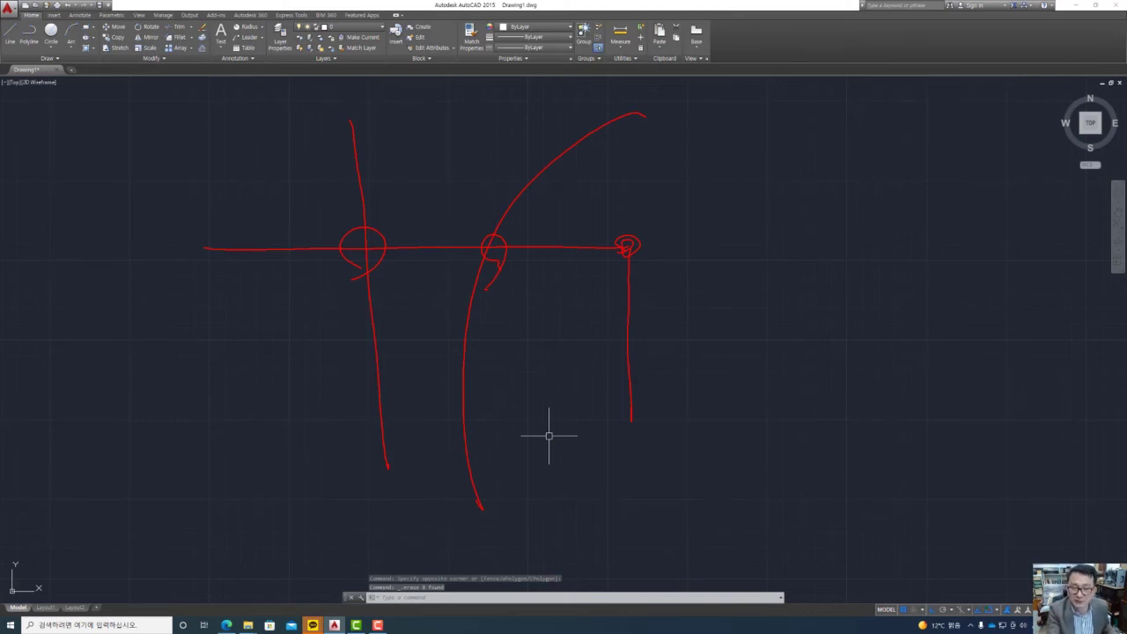
mouse_move(254, 361)
left_mouse_down()
mouse_move(604, 354)
mouse_move(809, 365)
left_mouse_up()
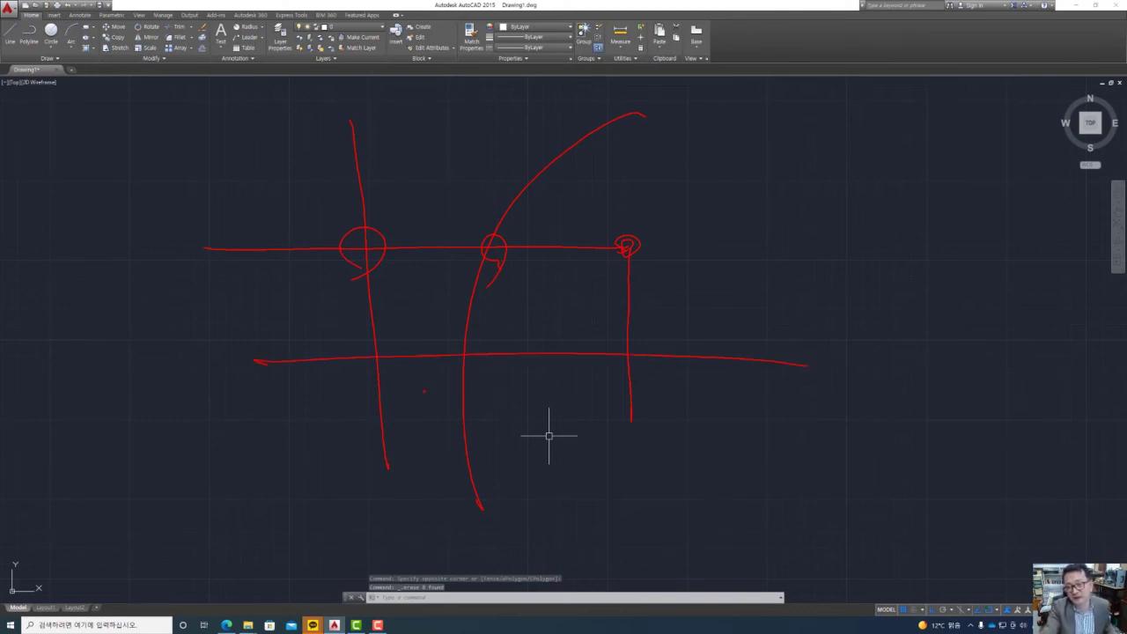
left_click_drag(381, 346, 371, 368)
mouse_move(466, 340)
left_mouse_down()
mouse_move(463, 373)
mouse_move(479, 346)
left_mouse_up()
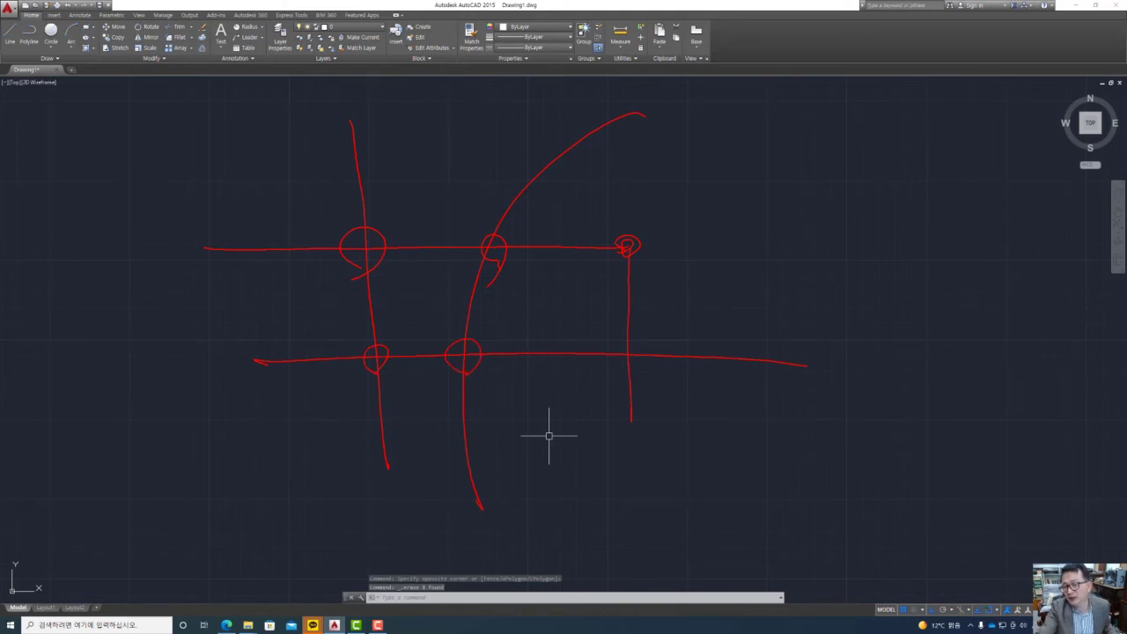
left_click_drag(629, 338, 601, 360)
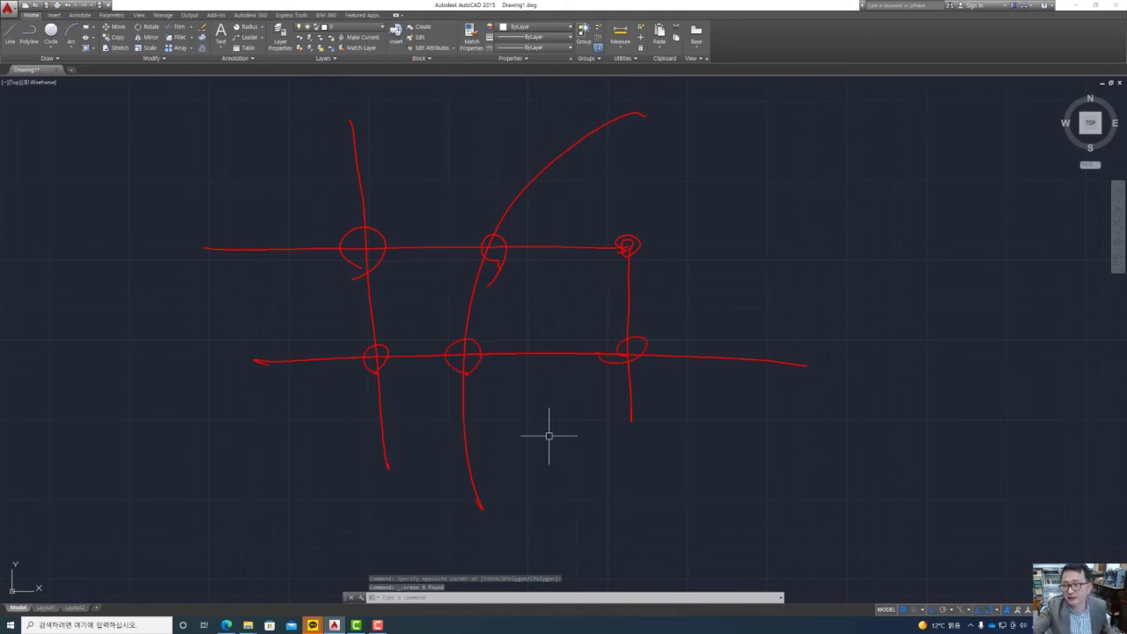
left_click_drag(722, 154, 710, 187)
mouse_move(683, 250)
left_mouse_down()
mouse_move(728, 211)
mouse_move(761, 249)
left_mouse_up()
left_click_drag(824, 164, 821, 237)
left_click_drag(771, 206, 828, 202)
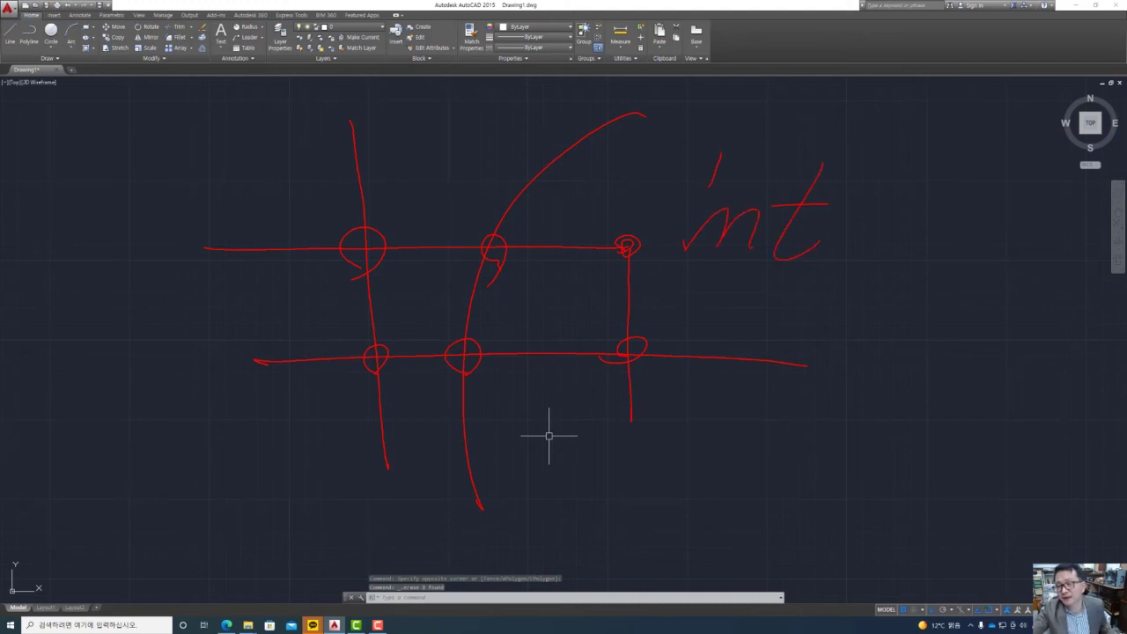
mouse_move(694, 207)
left_mouse_down()
mouse_move(683, 238)
mouse_move(794, 268)
mouse_move(679, 132)
mouse_move(662, 269)
left_mouse_up()
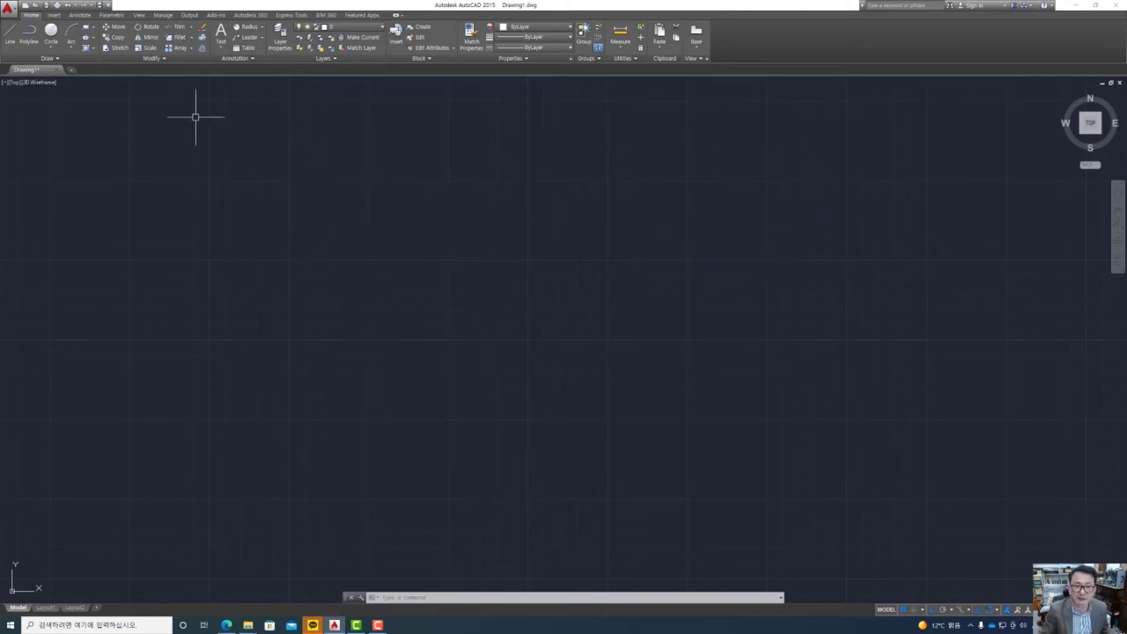
Step: Draw a long horizontal line across the middle of the drawing and a vertical line crossing its left part
left_click(11, 35)
left_click(312, 332)
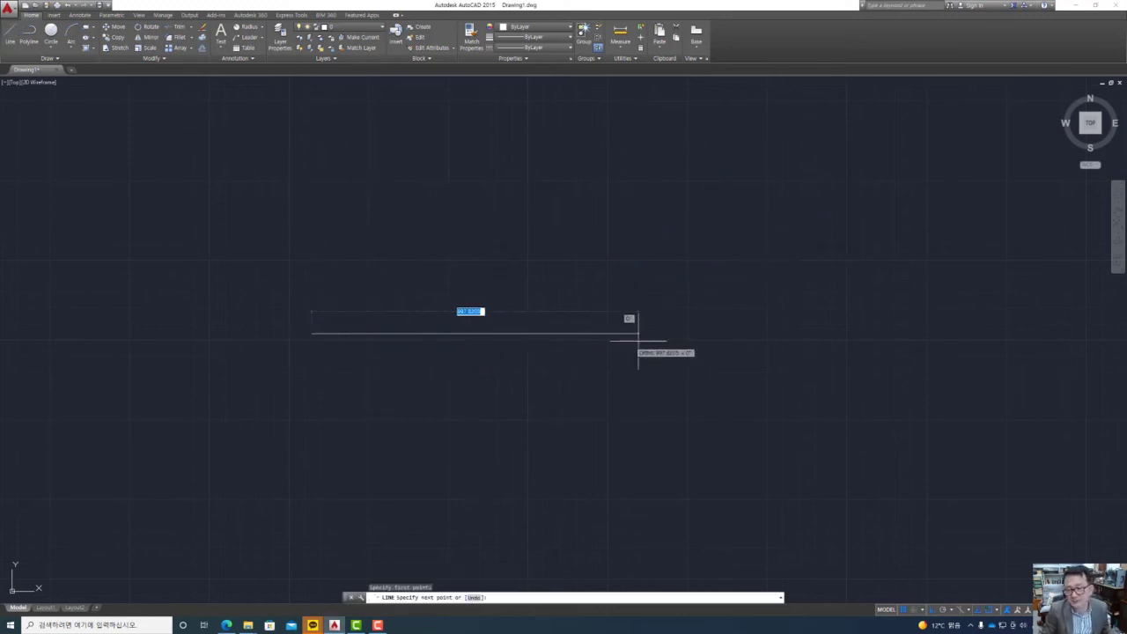
left_click(780, 341)
key("Return")
key("Return")
left_click(452, 159)
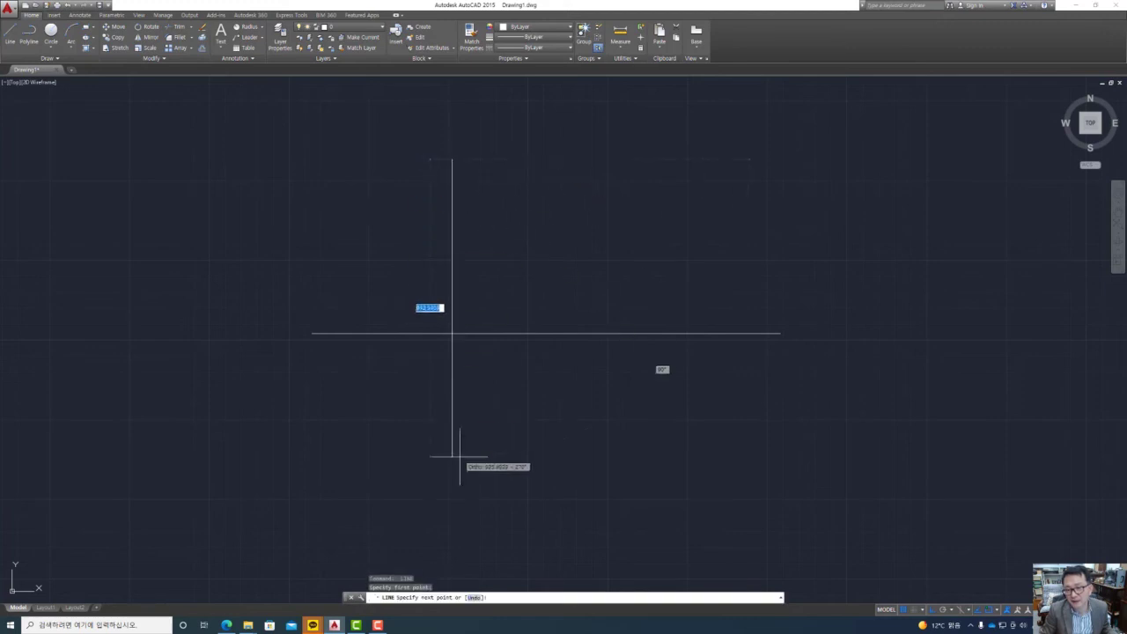
left_click(452, 505)
key("Return")
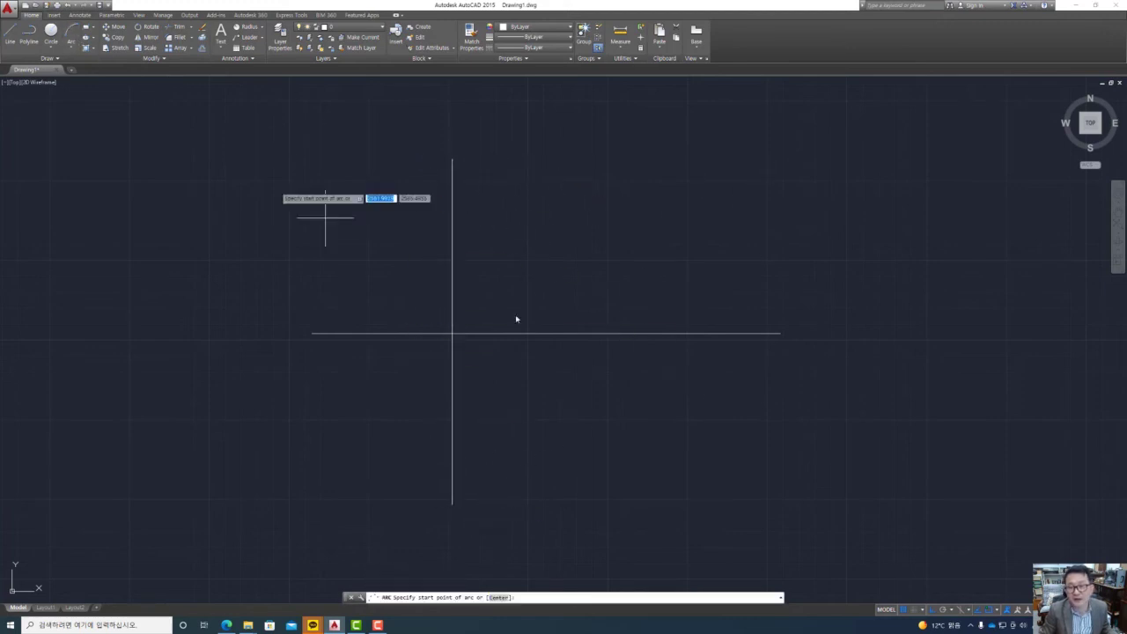
Step: Draw a three-point arc around the horizontal line's right end, bulging to the right and open toward the left
left_click(754, 257)
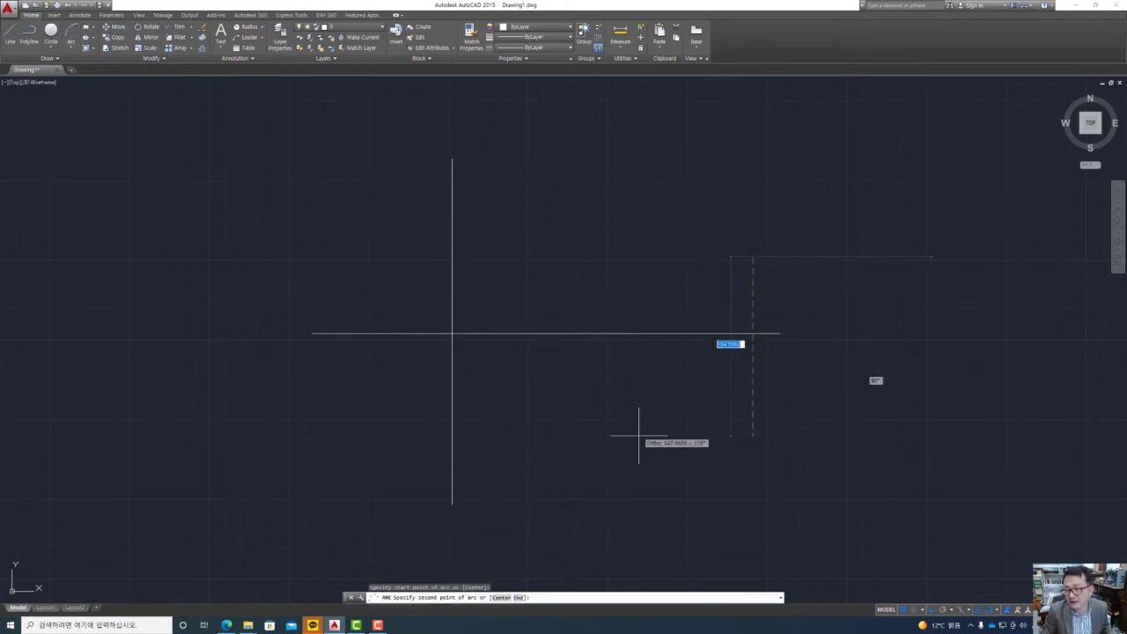
left_click(662, 474)
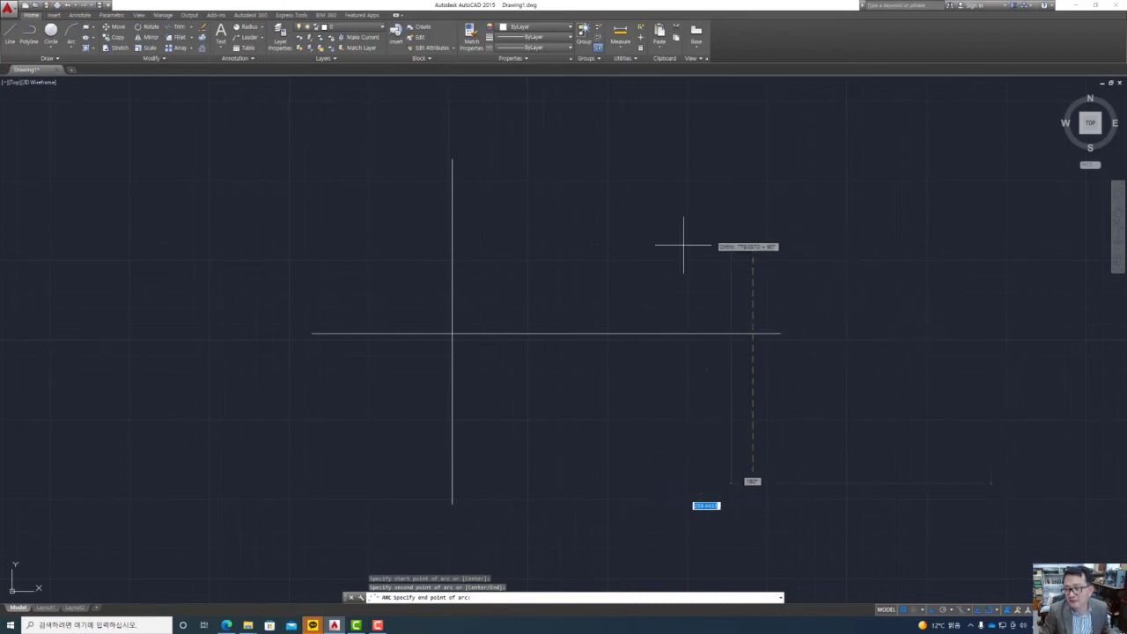
left_click(665, 434)
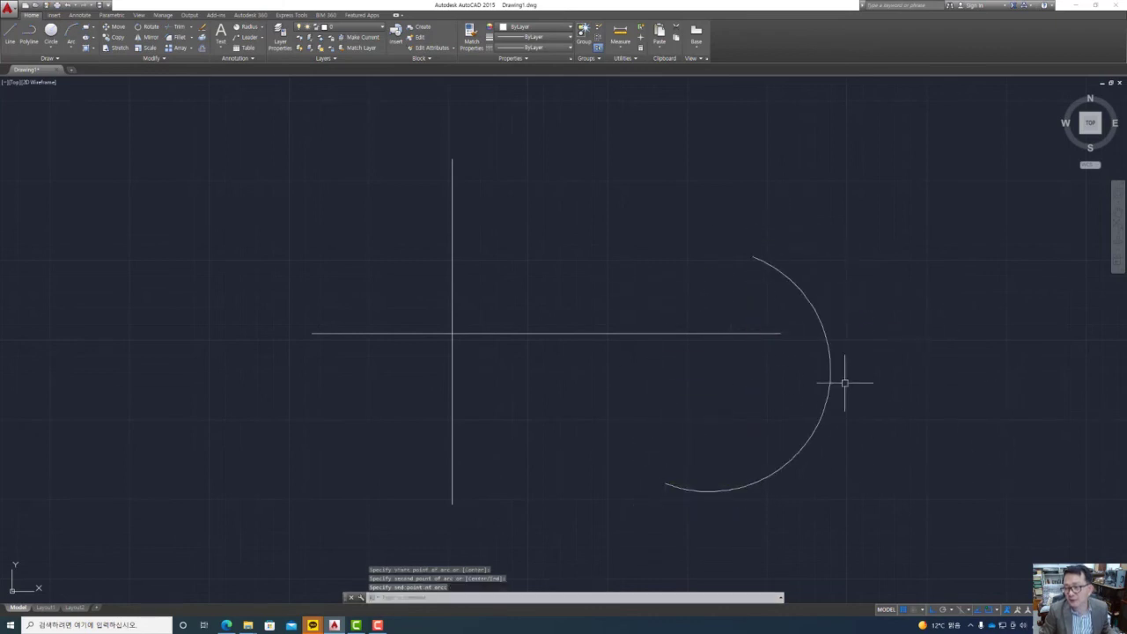
Step: Stretch the horizontal line's right endpoint straight to the right so that it crosses the arc
left_click(778, 334)
left_click(780, 333)
left_click(873, 332)
key("Escape")
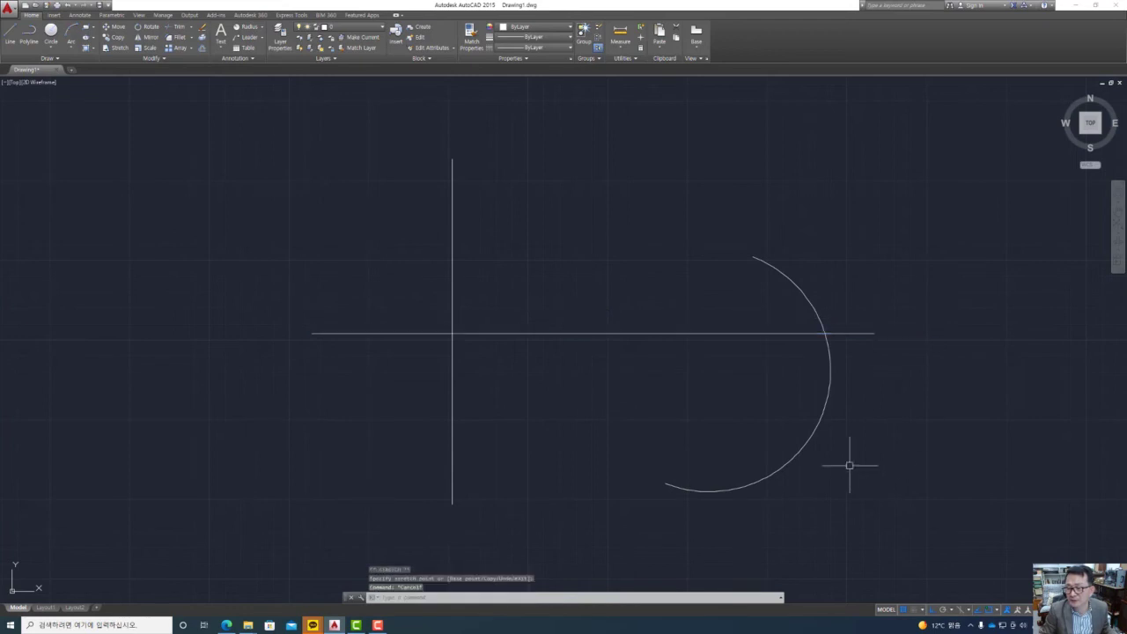
Step: Draw a circle around the horizontal line's left end so that the line crosses its right side
left_click(50, 31)
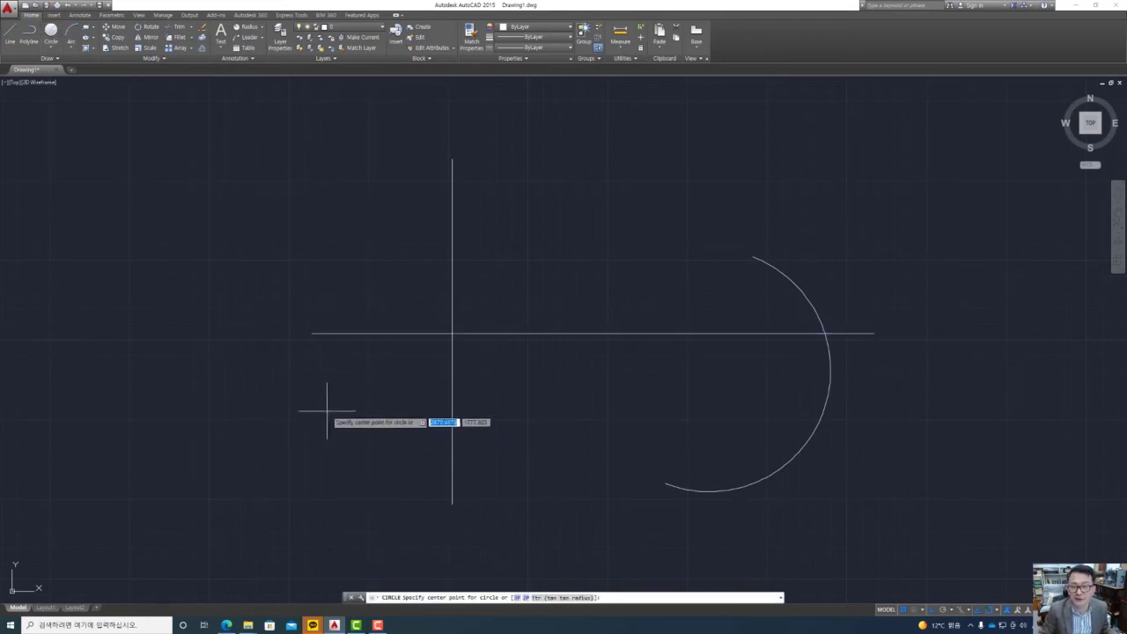
left_click(323, 379)
left_click(310, 294)
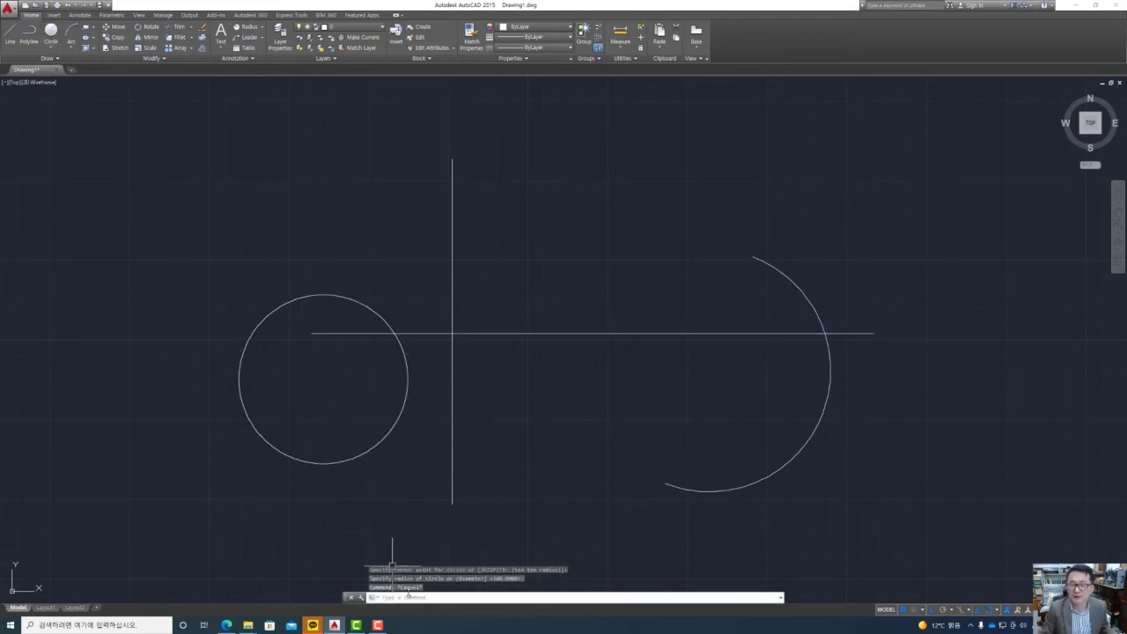
key("Escape")
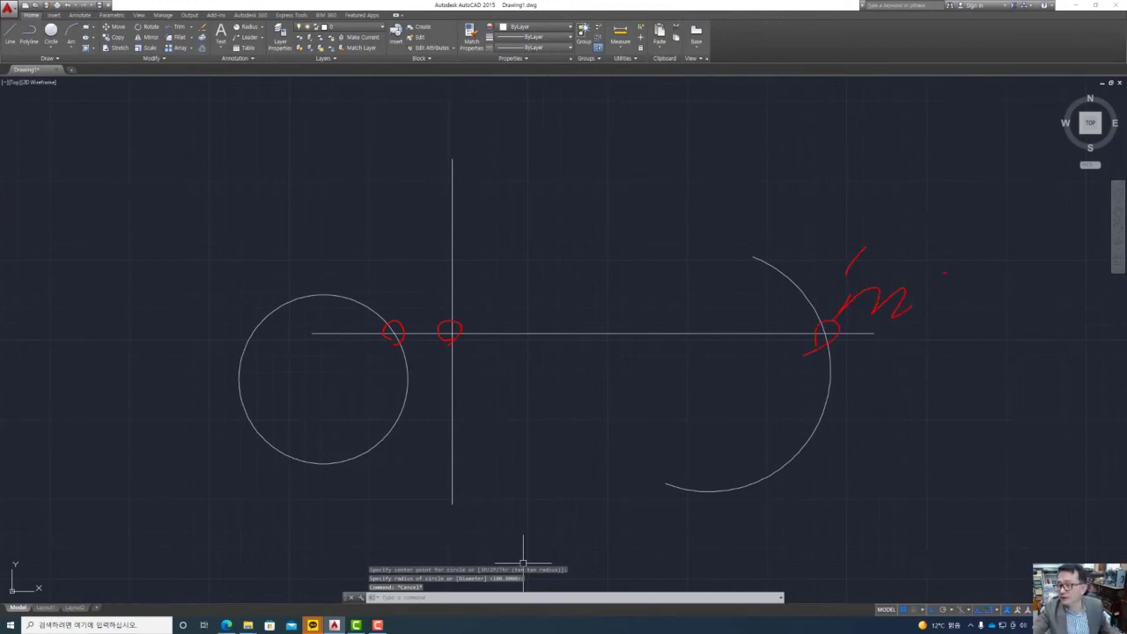
key("Escape")
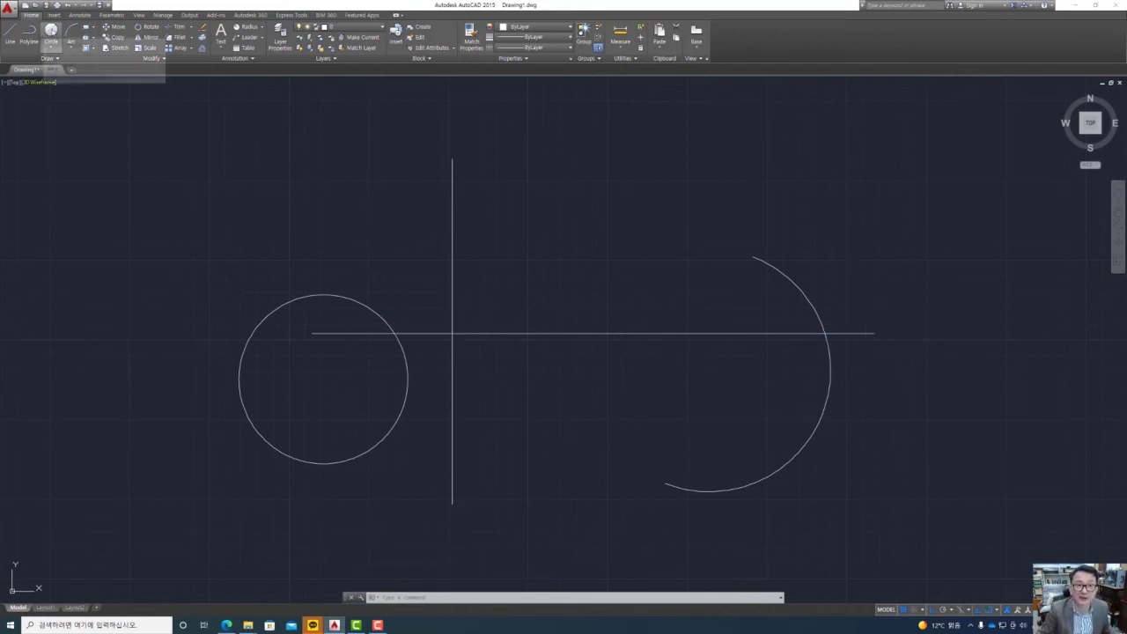
Step: Start a new circle and turn on Intersection as a running object snap
left_click(50, 37)
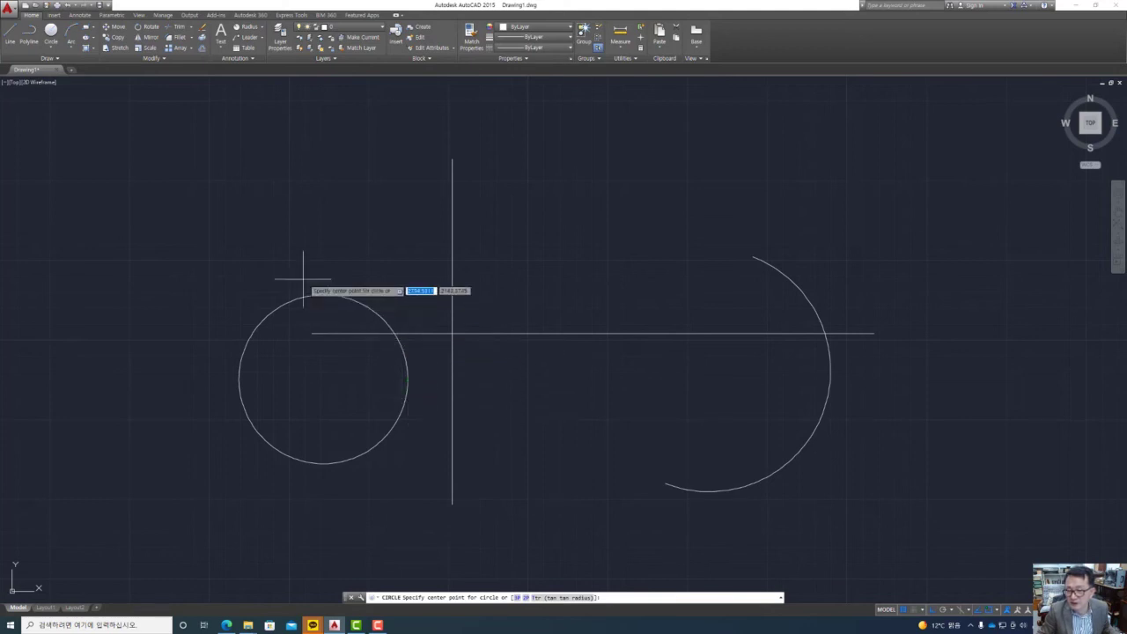
left_click(999, 613)
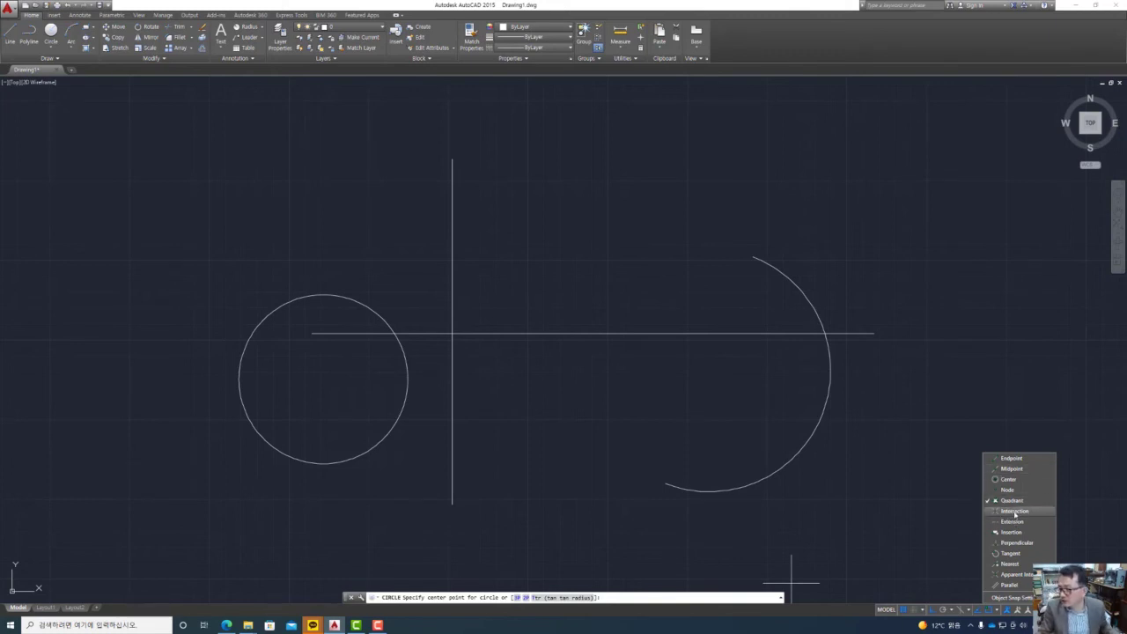
left_click(1001, 512)
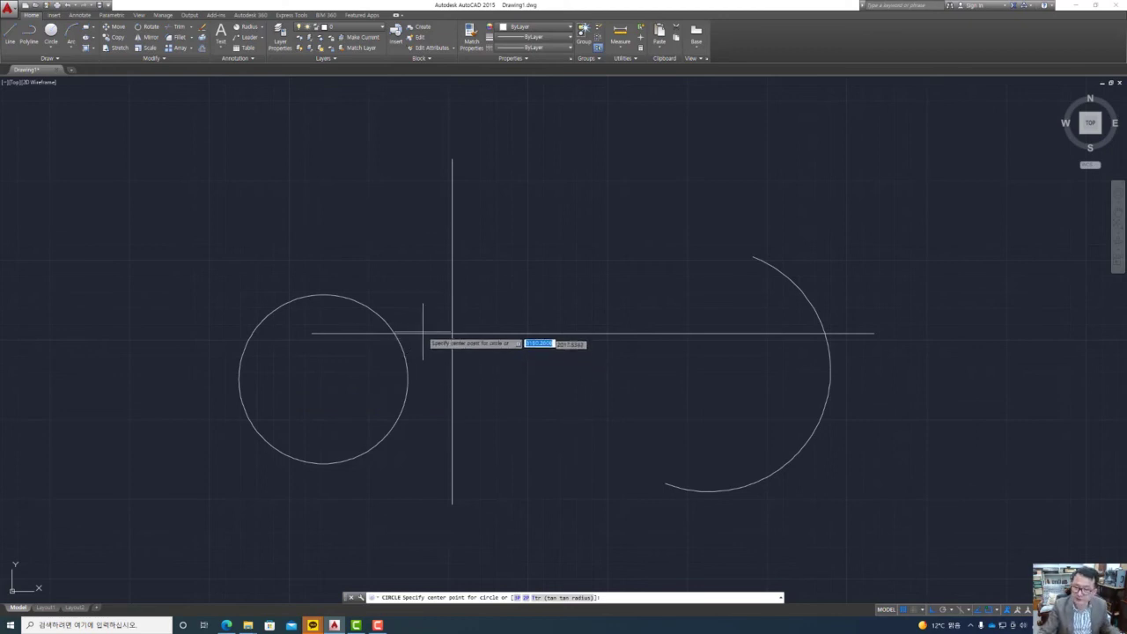
Step: Draw a circle of about 160 radius centered on the intersection of the left circle and the horizontal line, using a one-time Intersection snap
key("F8")
right_click(490, 285, "shift")
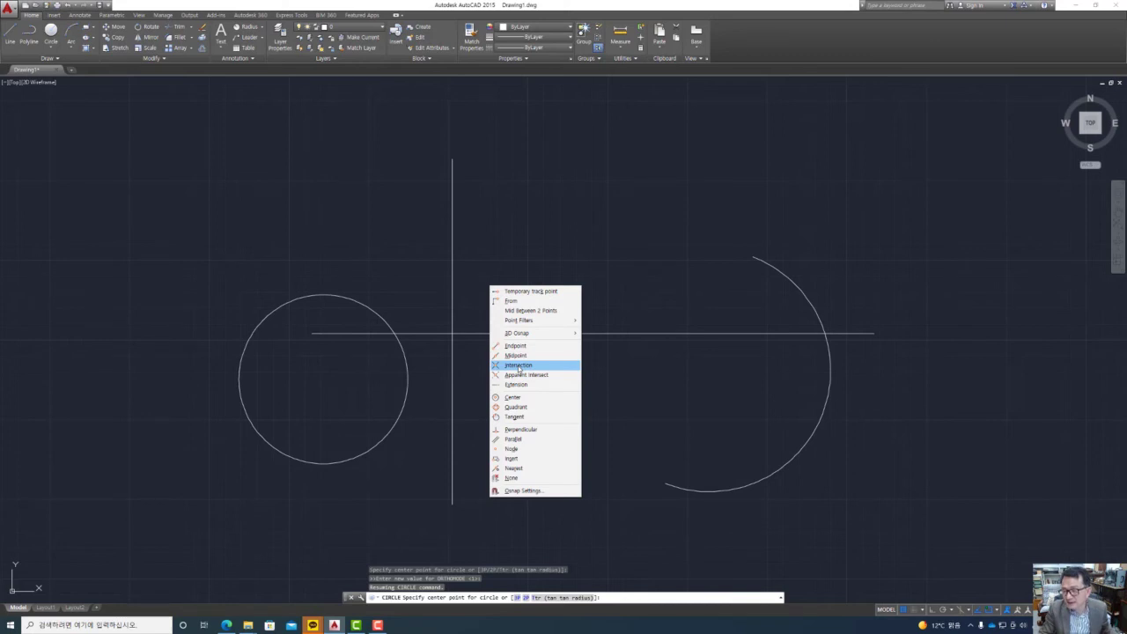
left_click(519, 365)
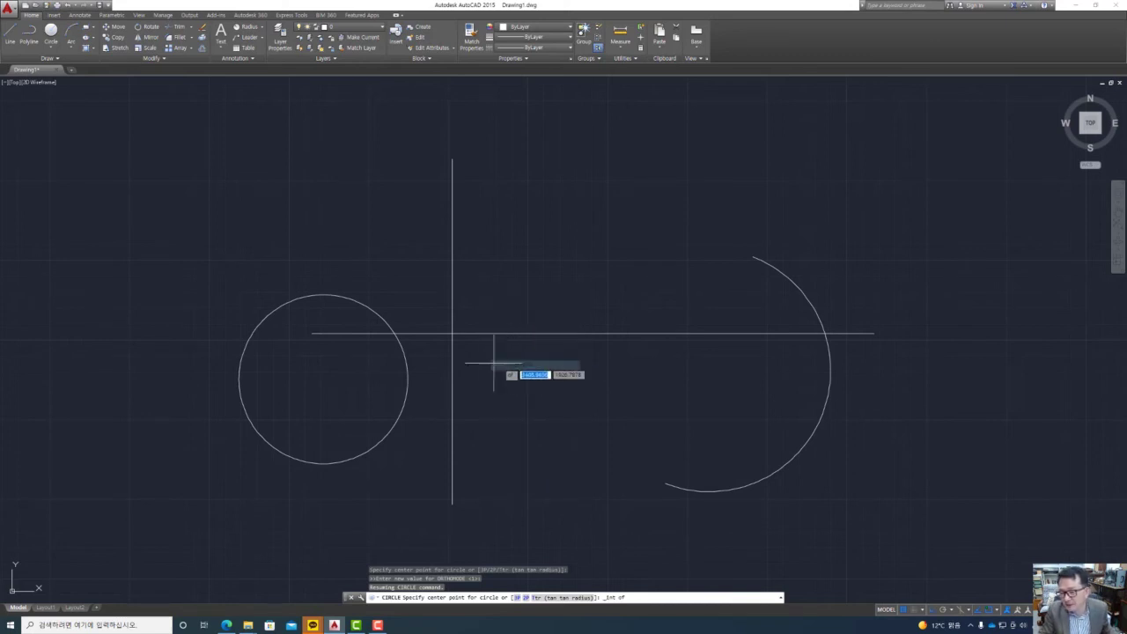
left_click(394, 333)
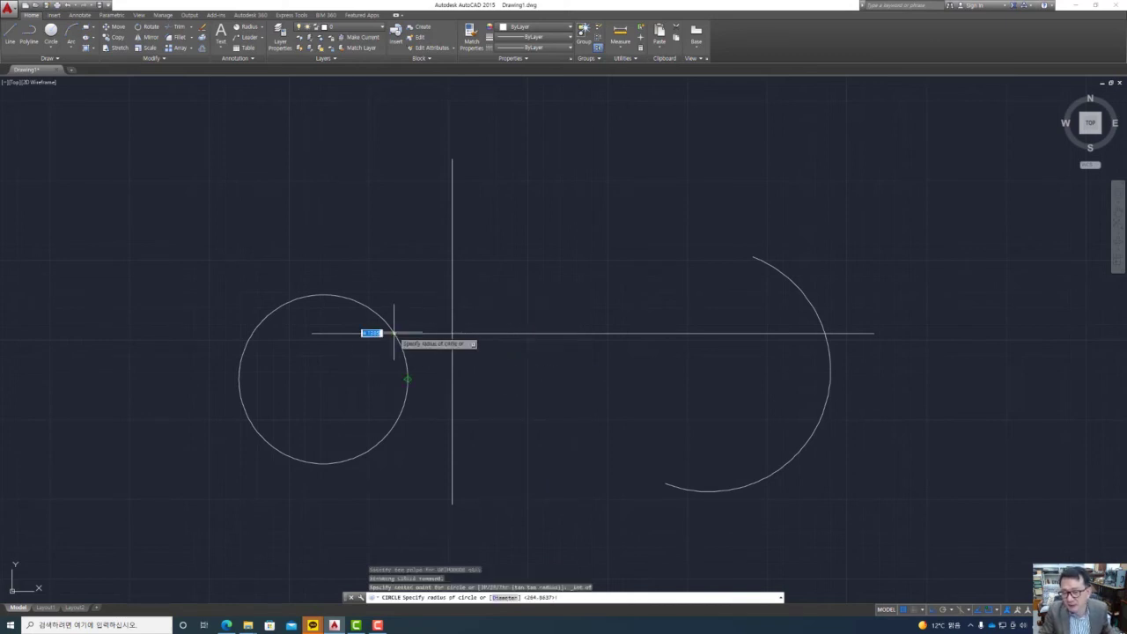
left_click(402, 283)
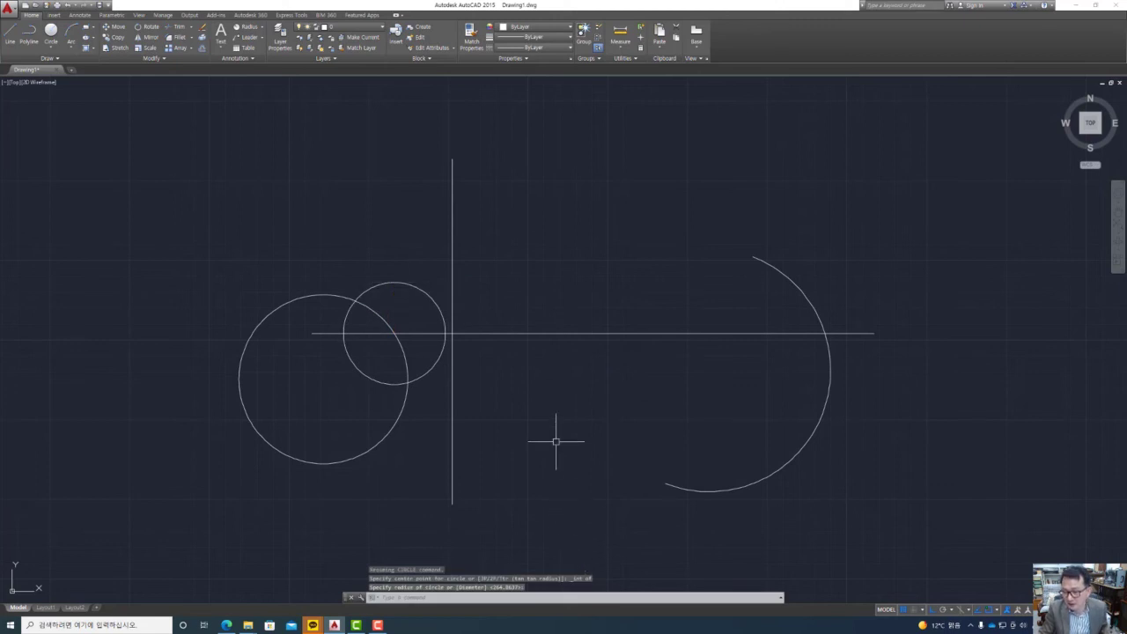
Step: Draw a circle with the same radius as the previous one, centered on the intersection of the arc and the horizontal line
key("space")
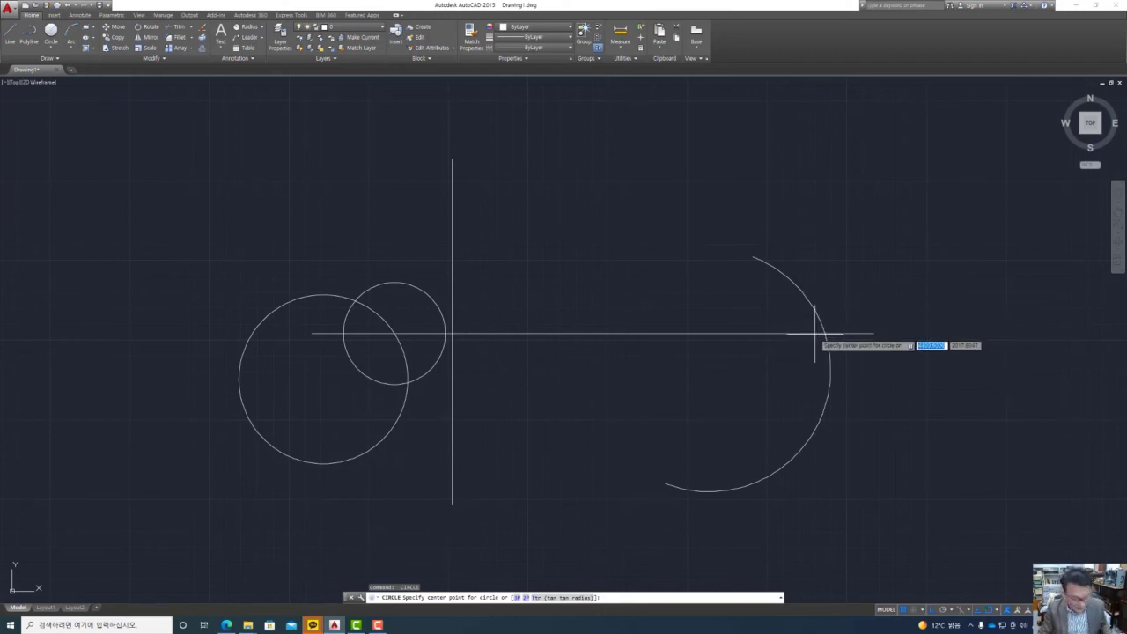
key("F8")
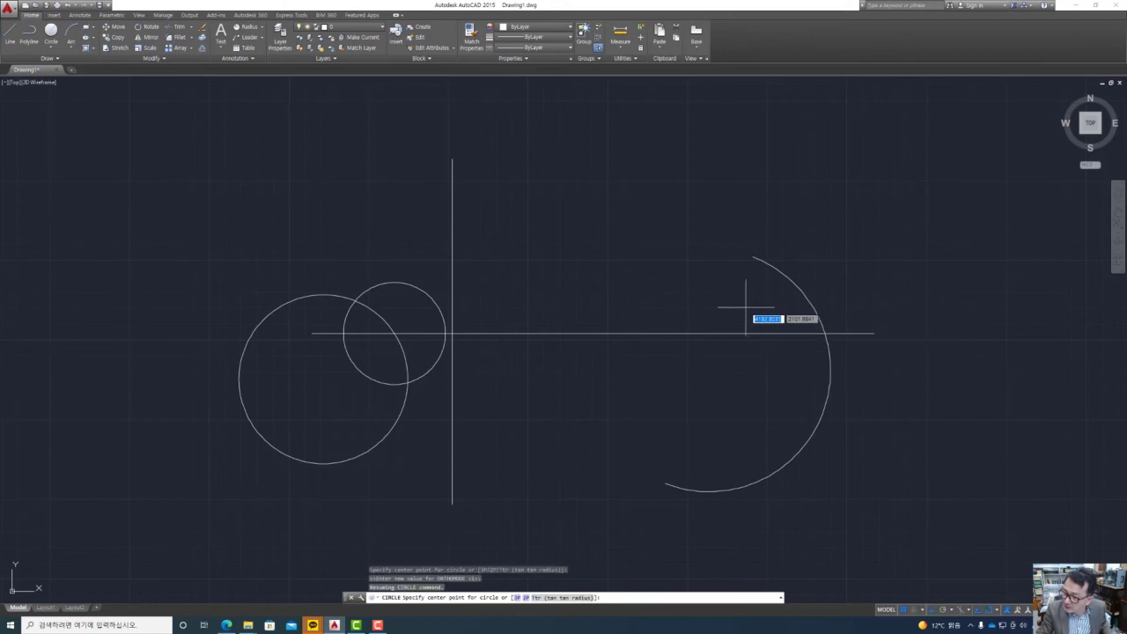
right_click(746, 307, "shift")
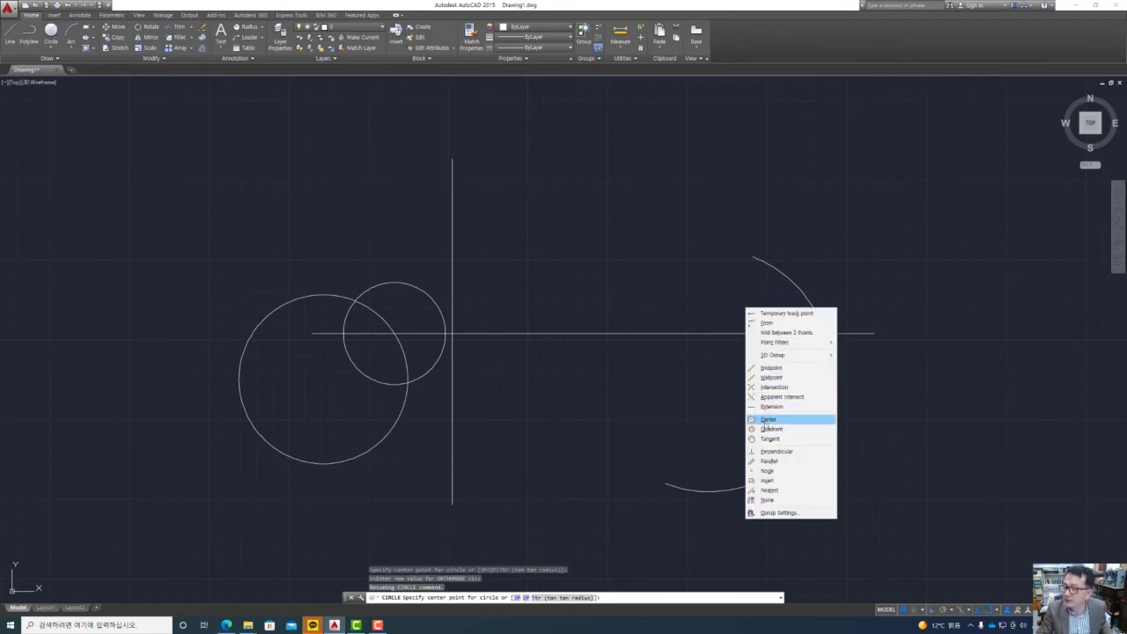
left_click(774, 387)
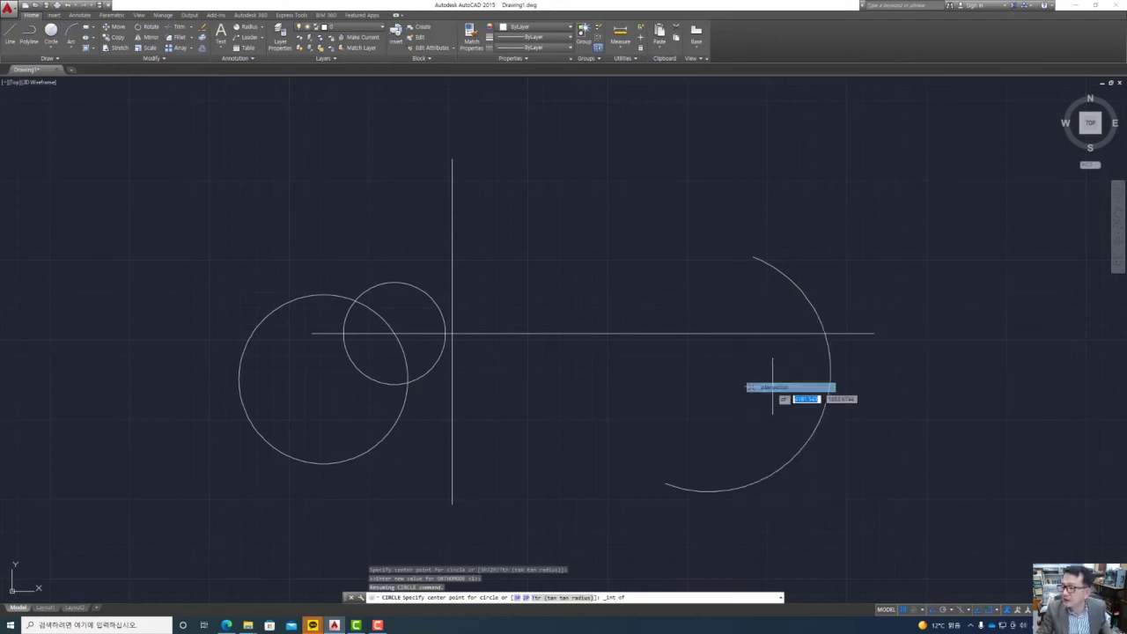
left_click(824, 334)
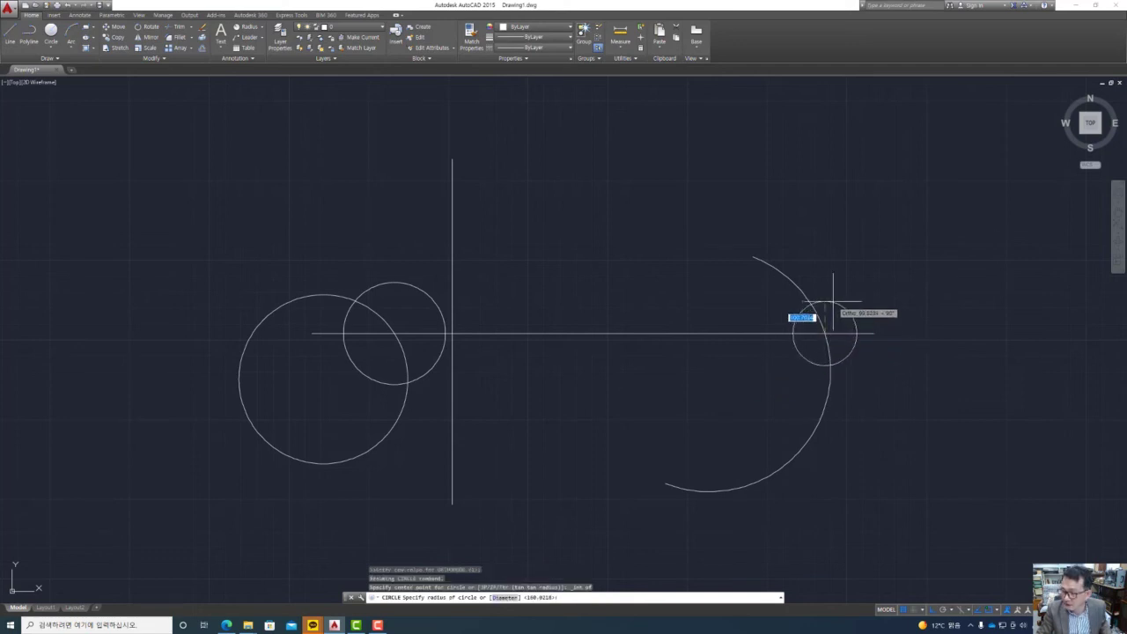
key("Return")
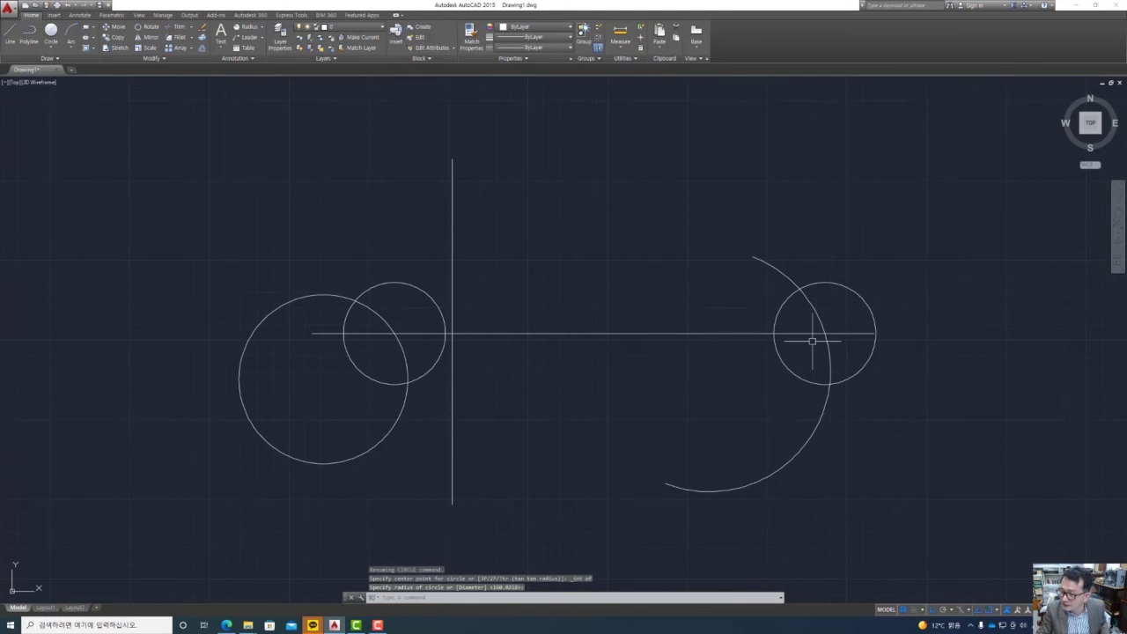
Step: Erase all the circles, lines and the arc from the drawing
left_click(998, 610)
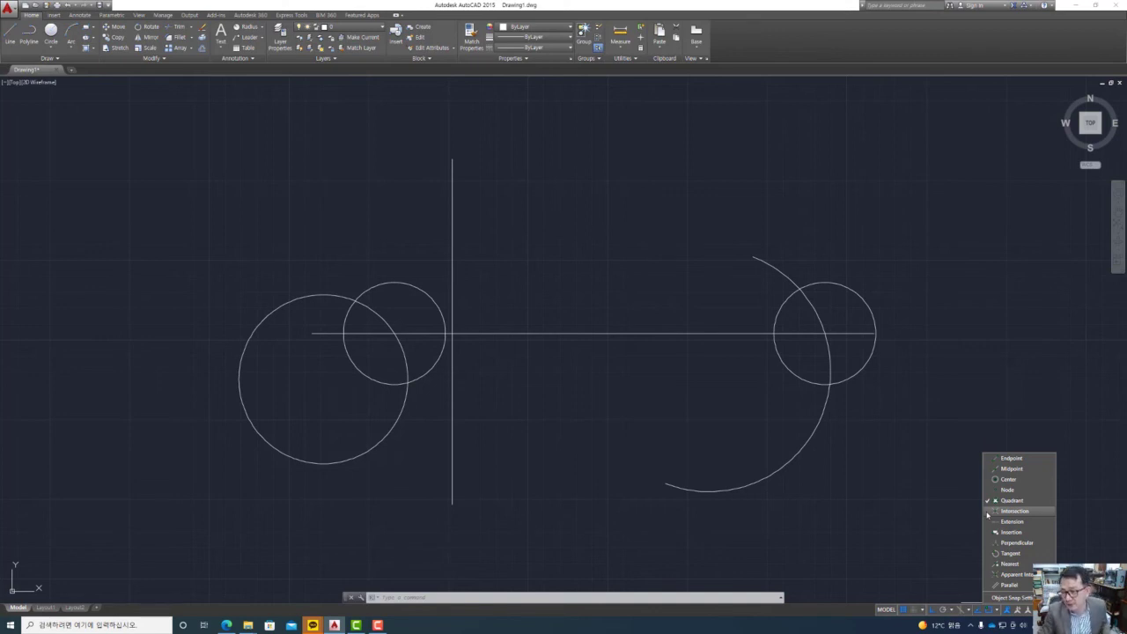
key("Escape")
left_click(880, 451)
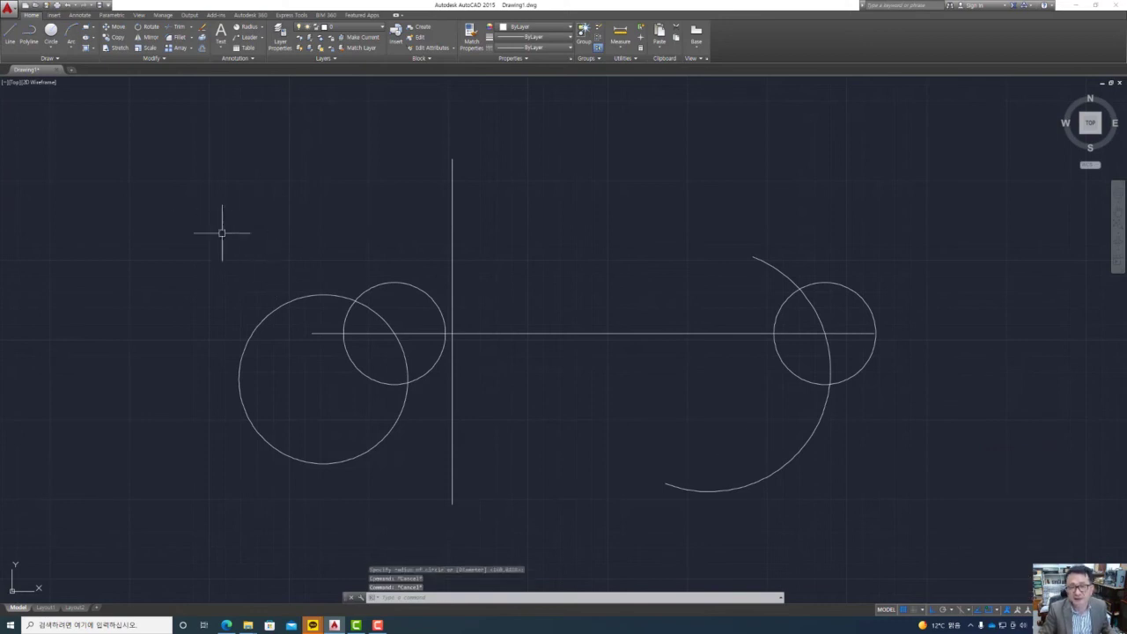
left_click(881, 455)
left_click(223, 213)
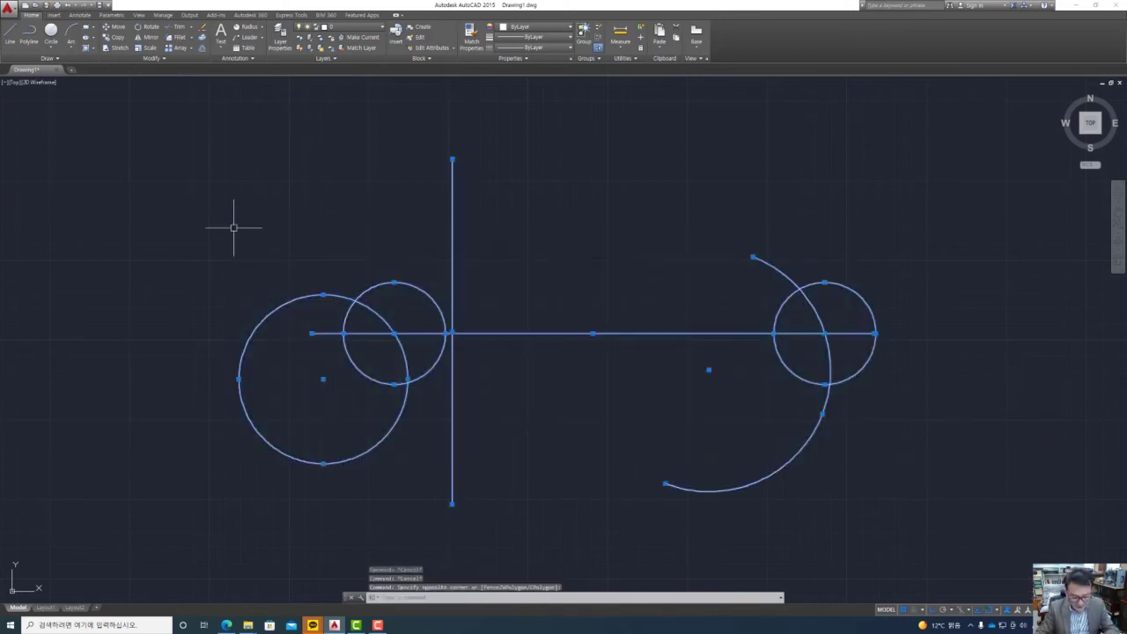
key("Delete")
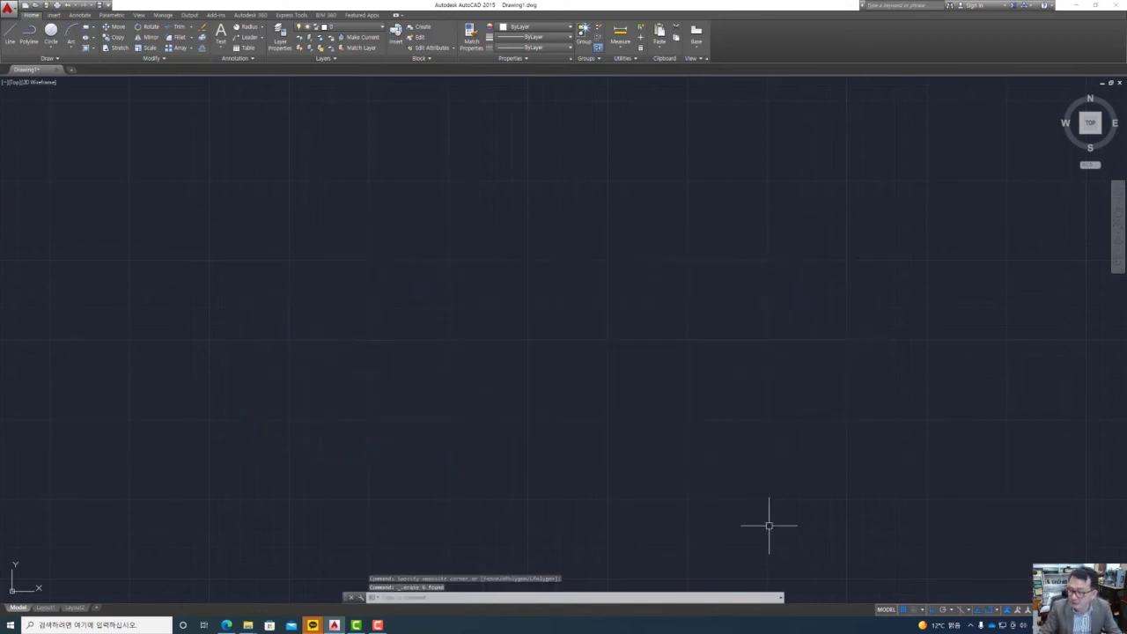
Step: Draw a single vertical line downward in the left part of the empty drawing
left_click(998, 609)
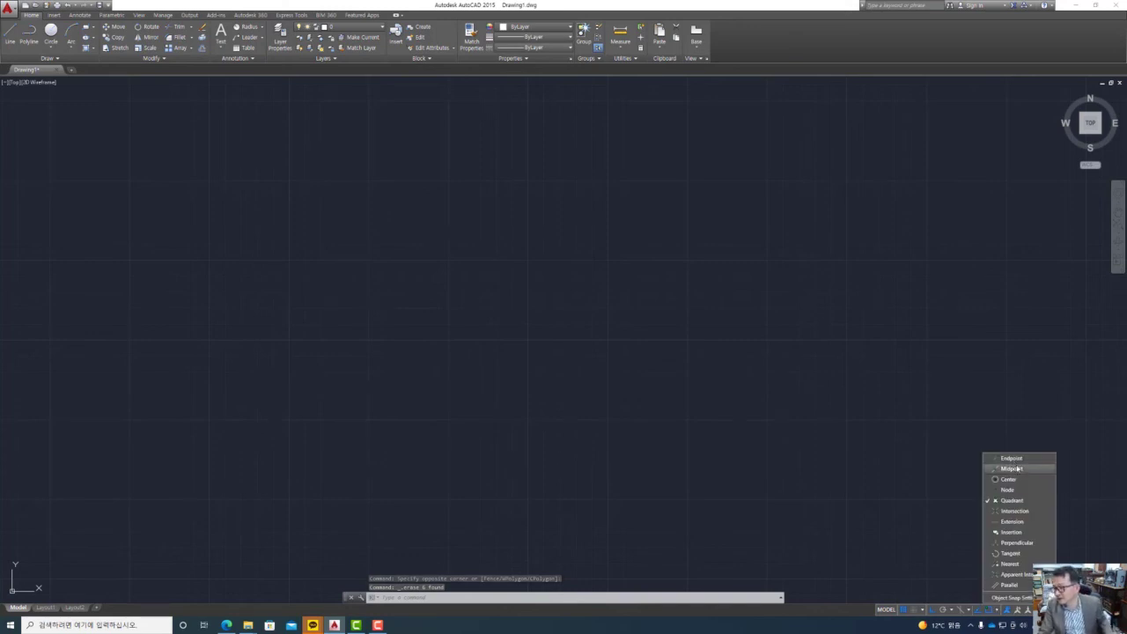
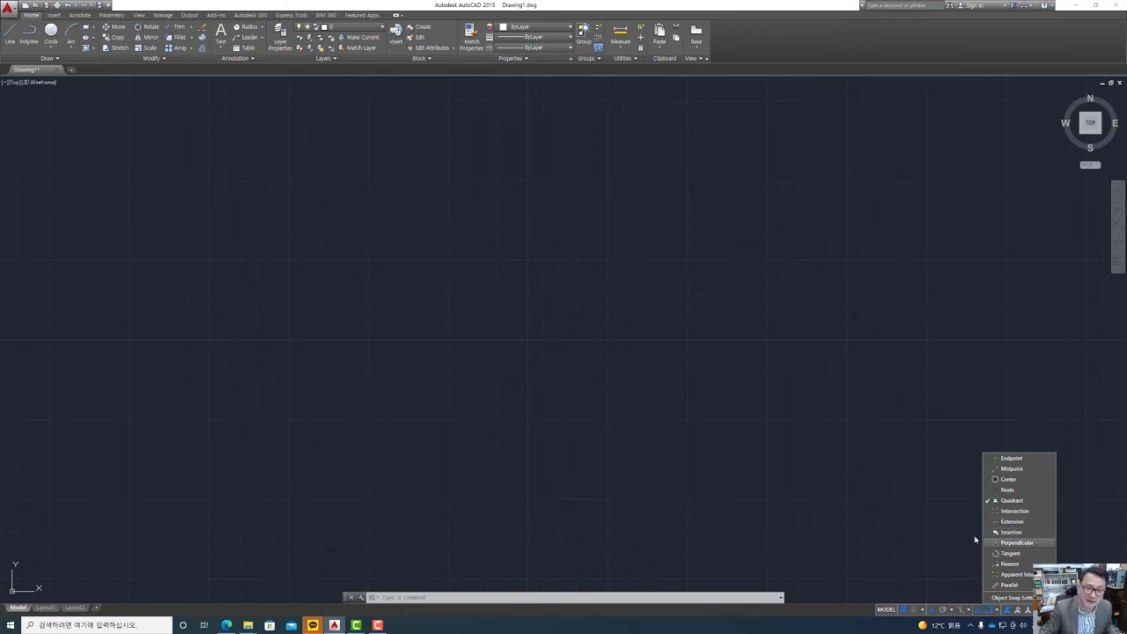
key("Escape")
left_click(12, 39)
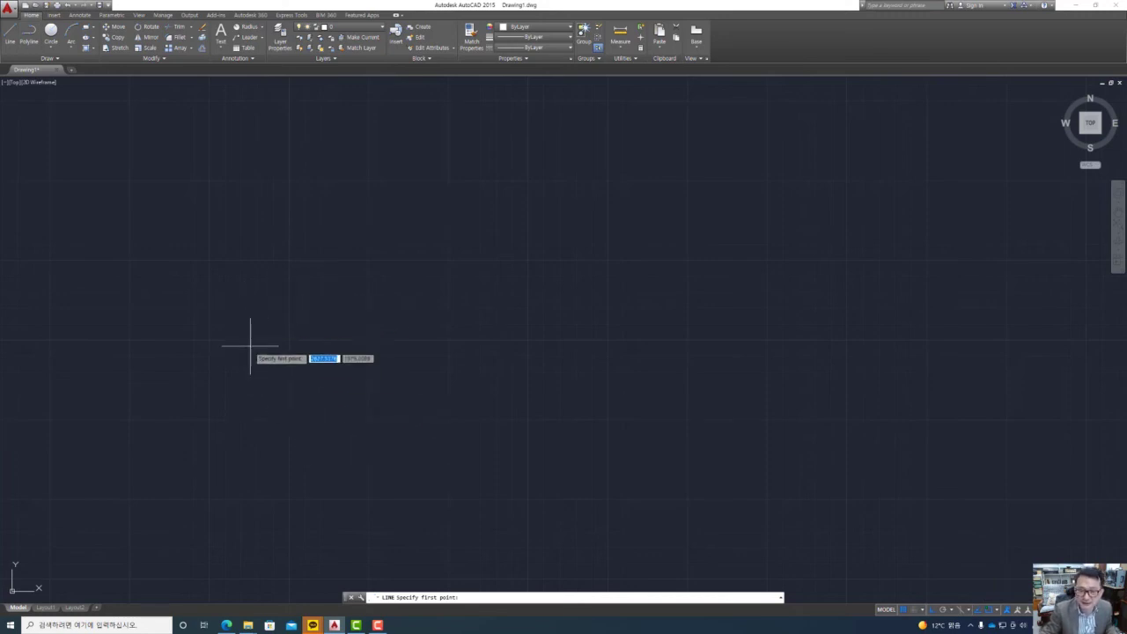
left_click(288, 155)
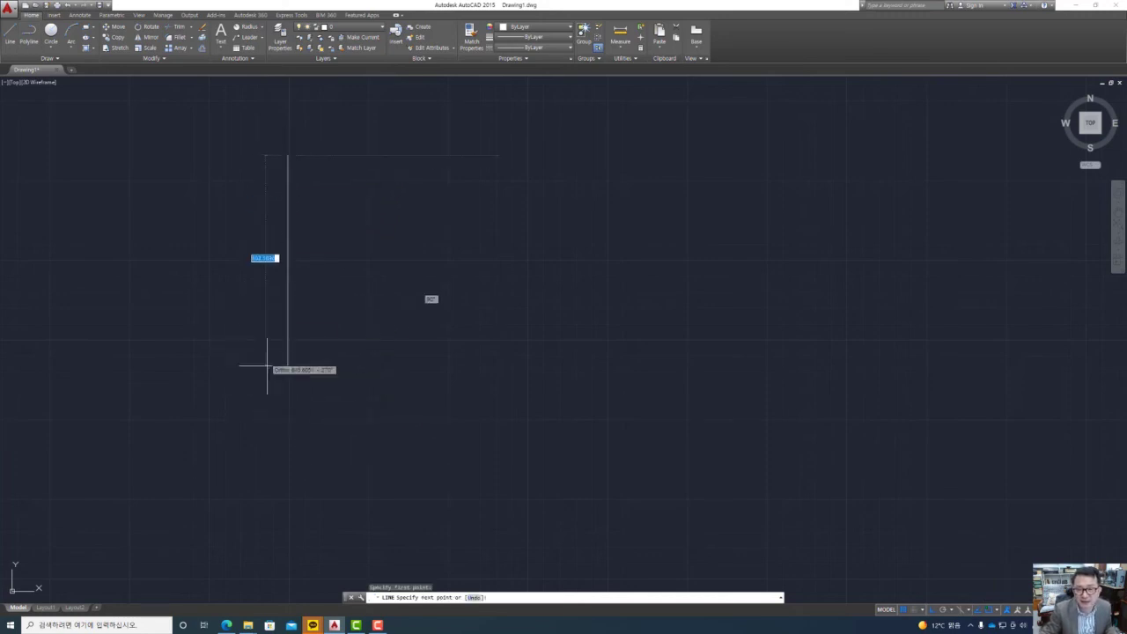
left_click(269, 421)
key("space")
key("space")
left_click(288, 421)
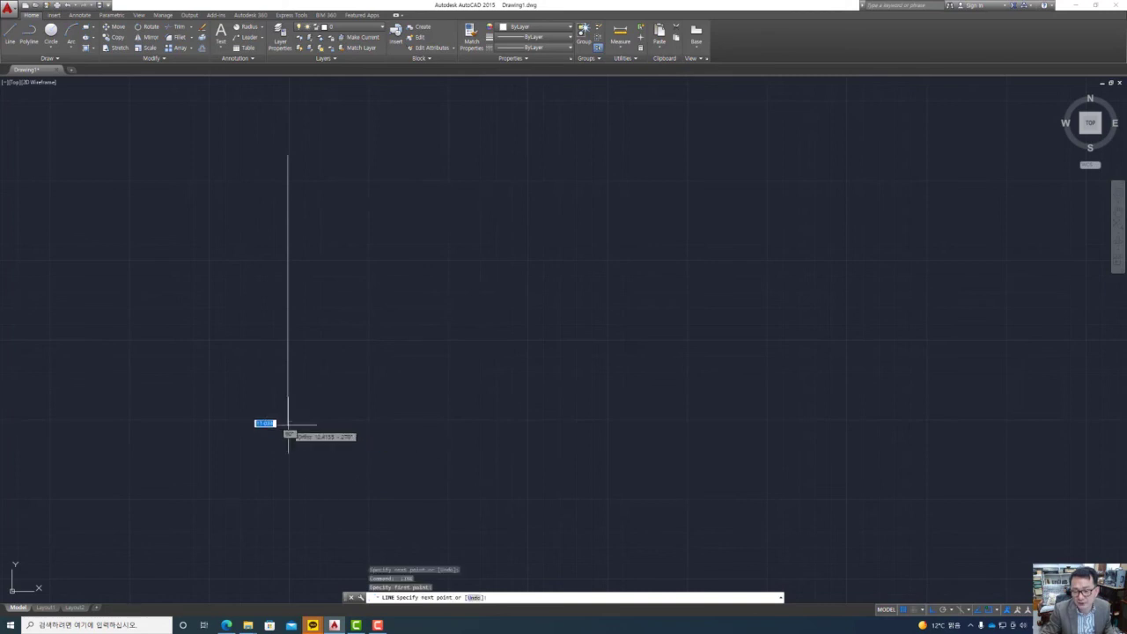
key("Escape")
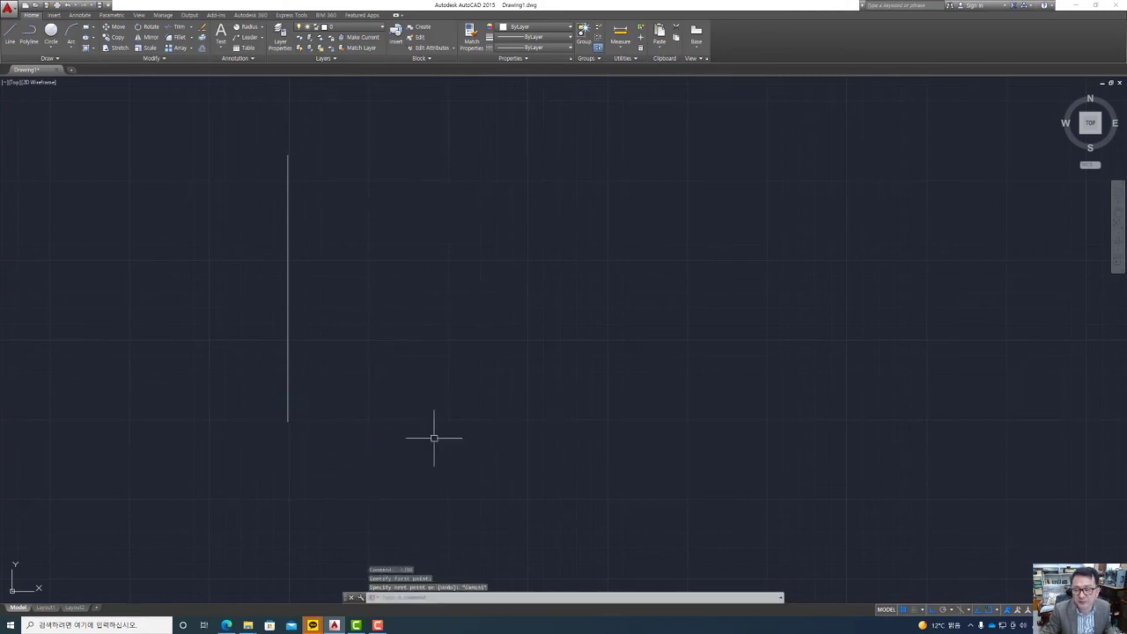
Step: Draw a horizontal line to the right from the vertical line's lower end to form an L-shaped corner
key("space")
left_click(288, 421)
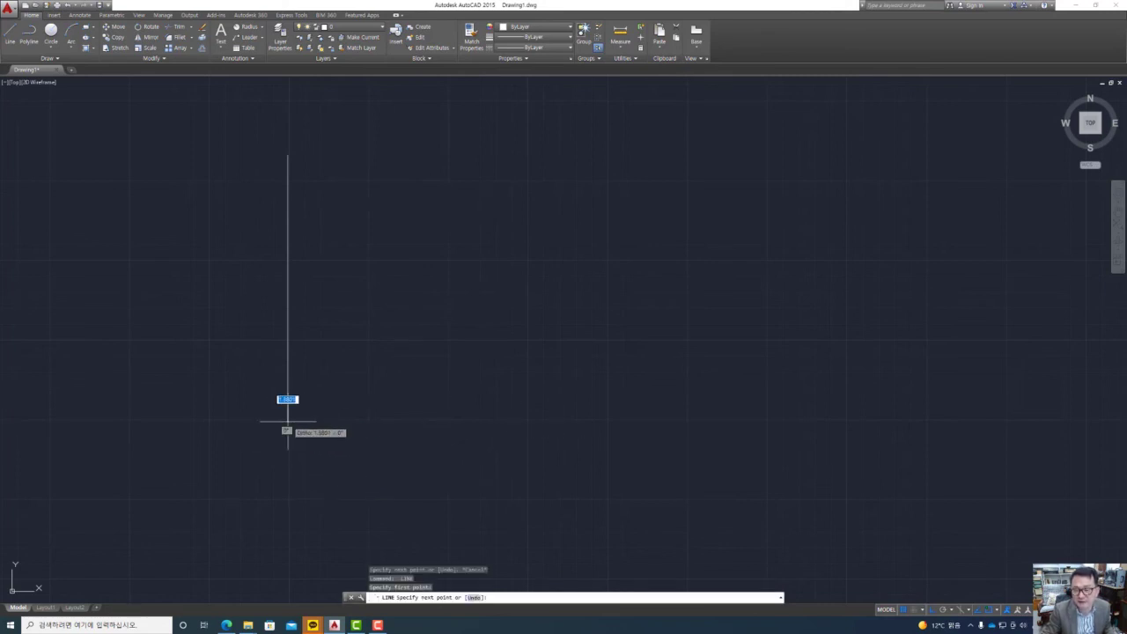
left_click(686, 421)
key("space")
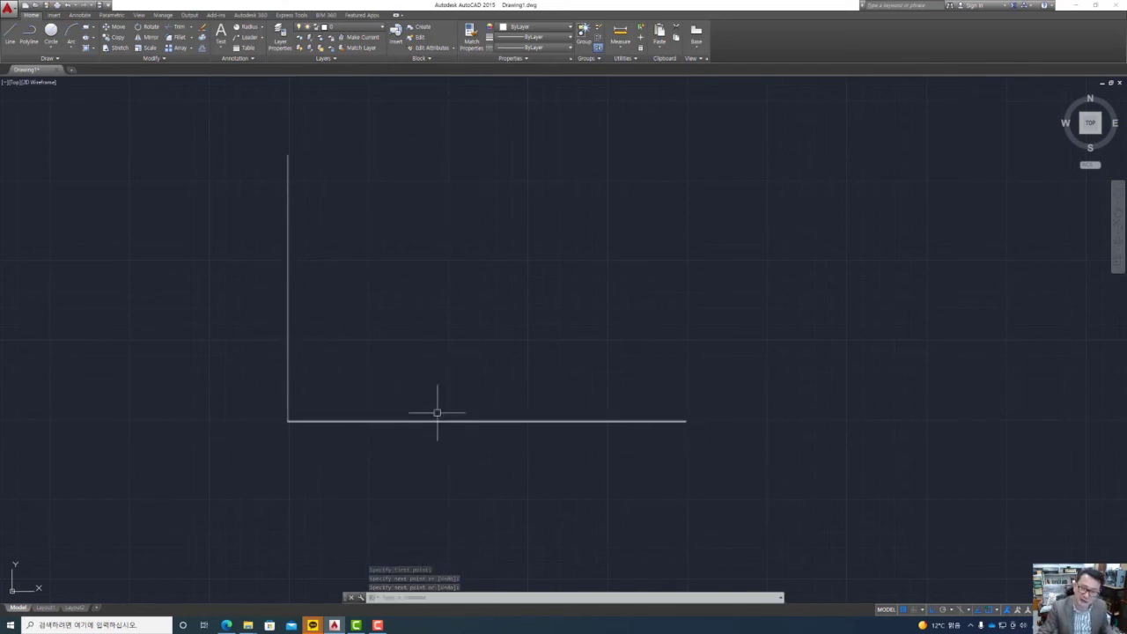
Step: Draw a Tan, Tan, Radius circle of radius 300 tangent to the horizontal and vertical lines
left_click(51, 48)
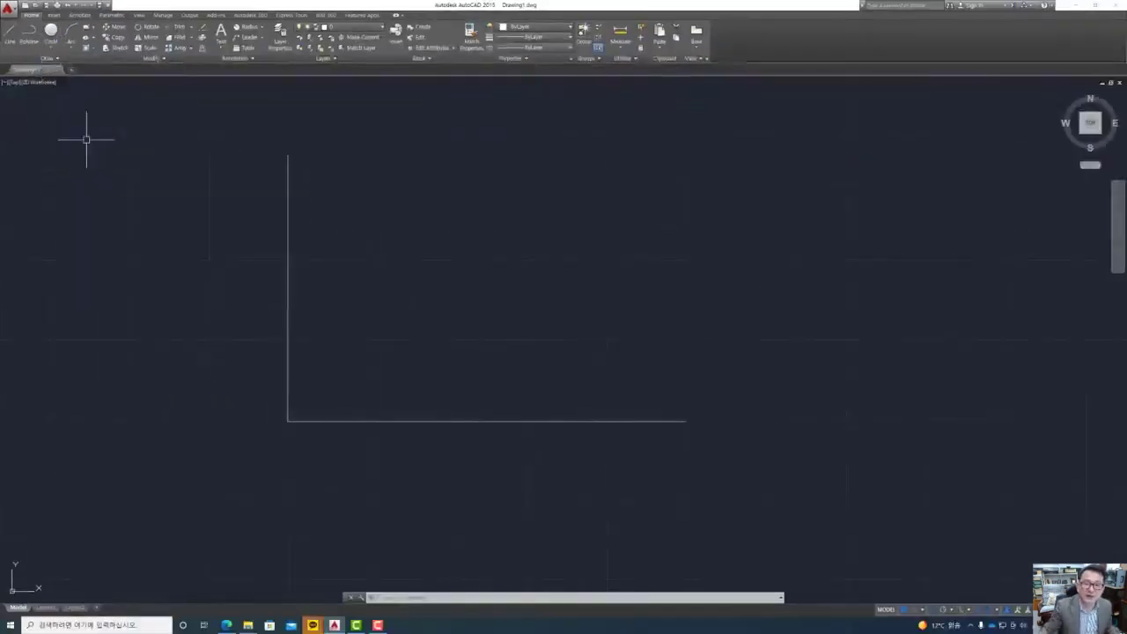
left_click(53, 49)
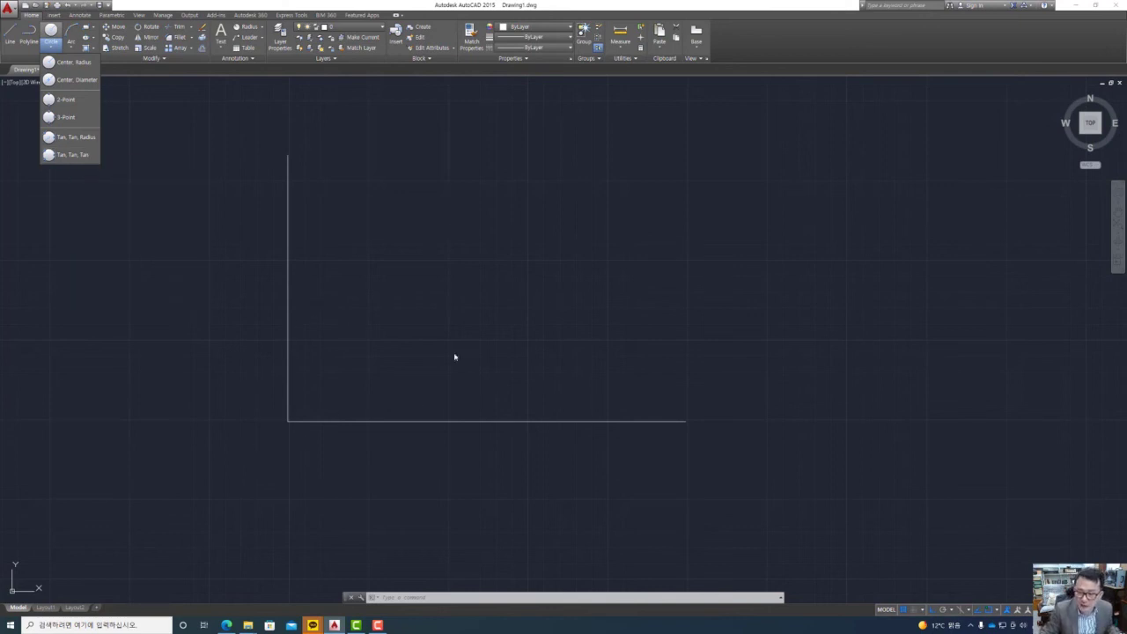
left_click(71, 138)
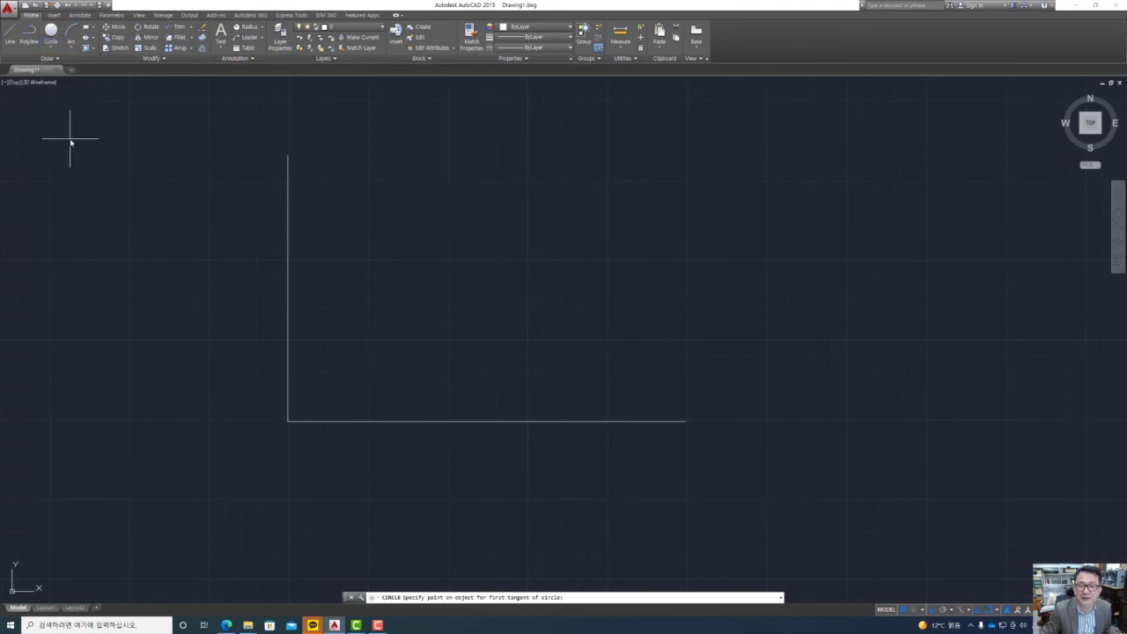
left_click(396, 421)
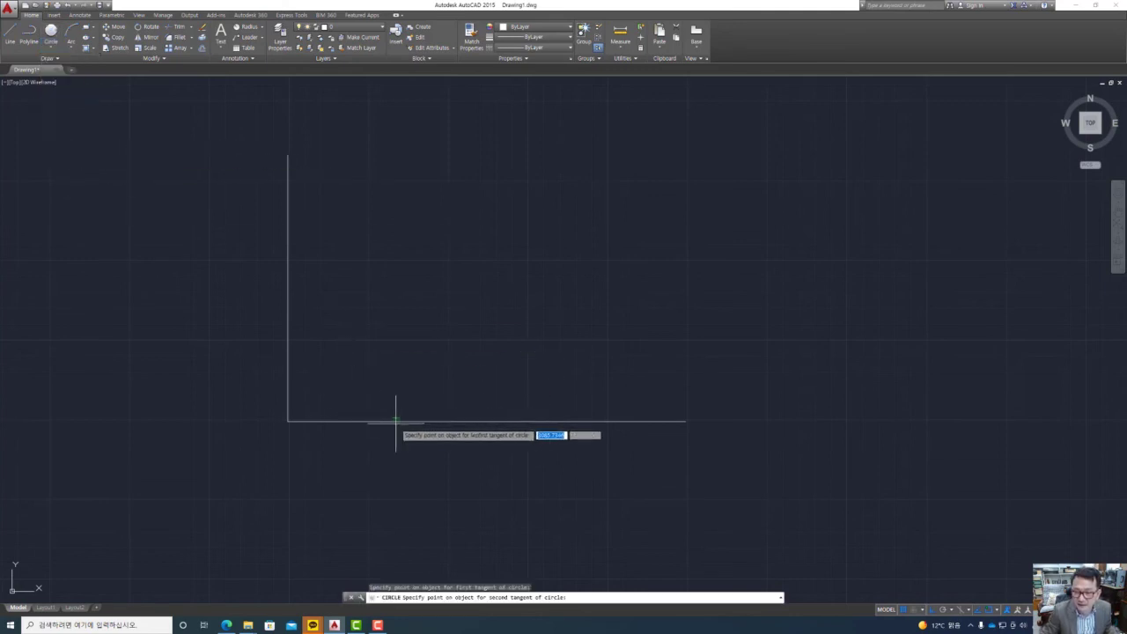
left_click(288, 333)
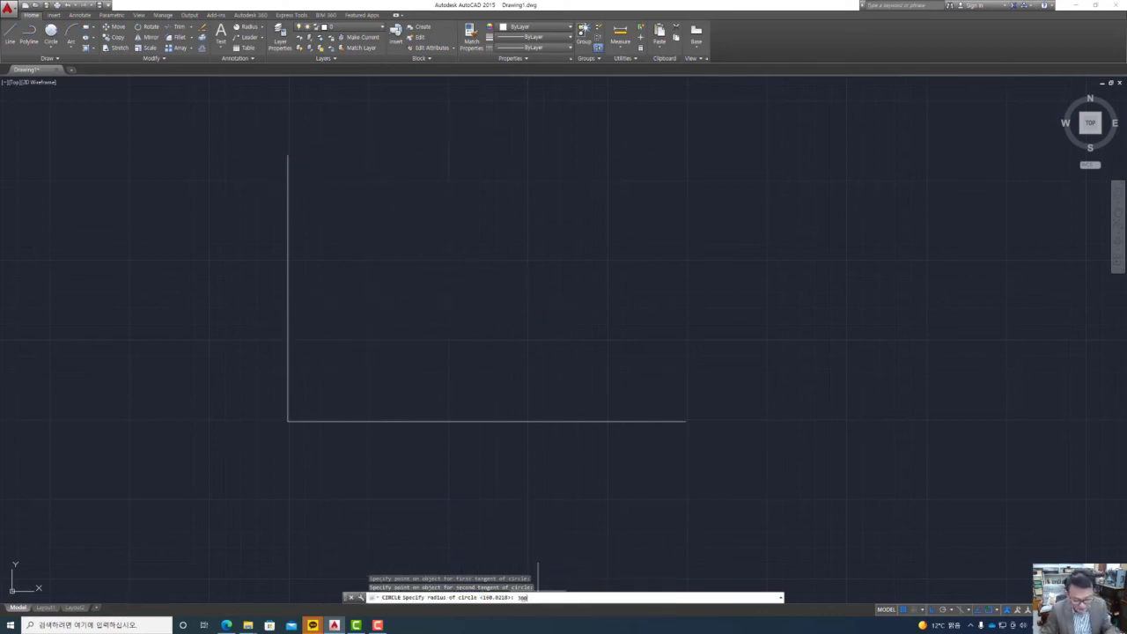
key("Return")
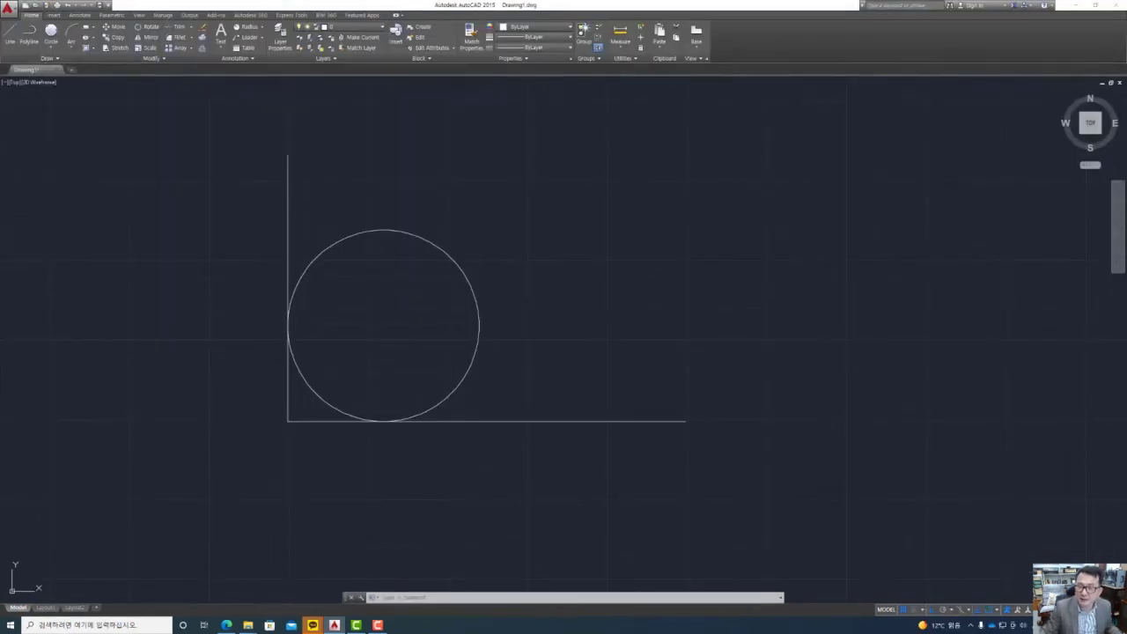
Step: Draw a second, larger L-shaped corner from a vertical and a horizontal line to the right of the first one
left_click(51, 47)
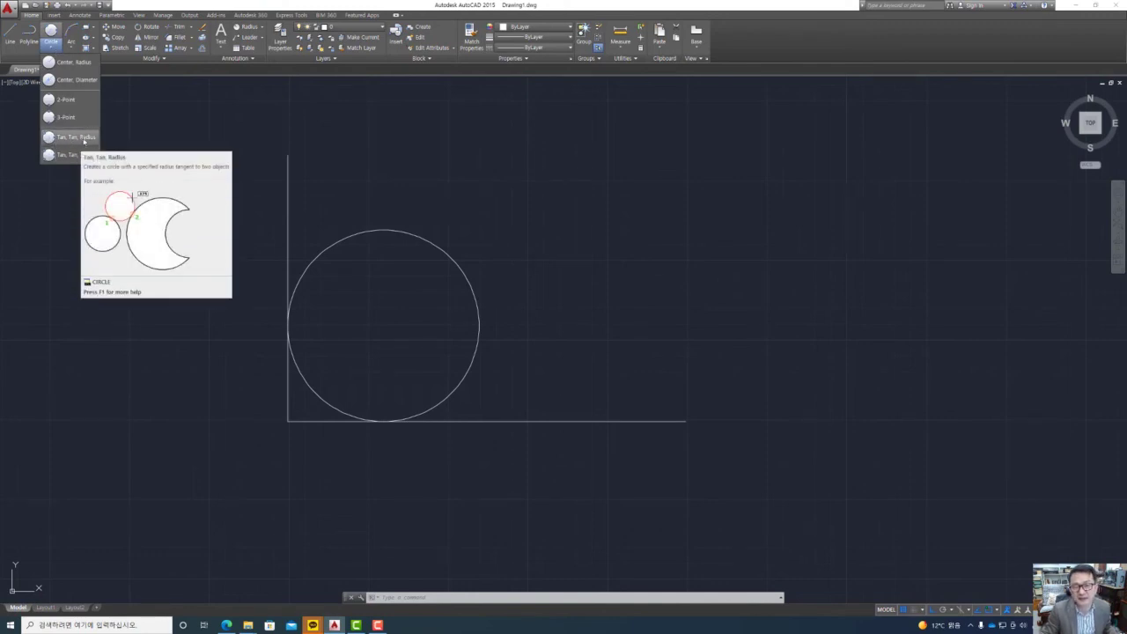
left_click(291, 181)
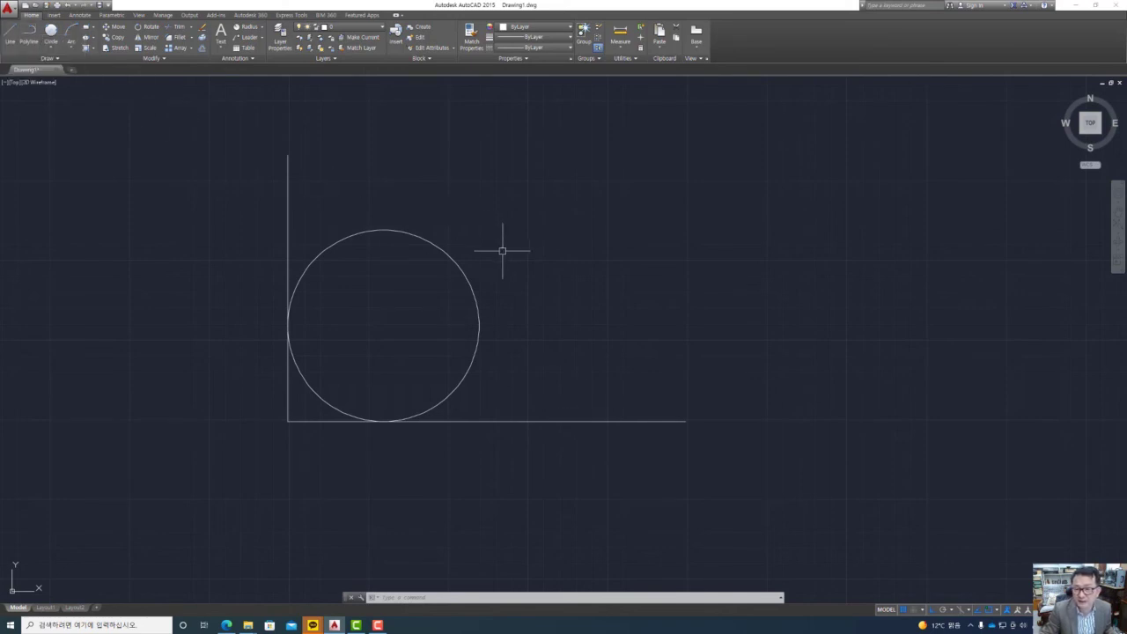
scroll(611, 282, "down", 4)
middle_click_drag(458, 280, 303, 298)
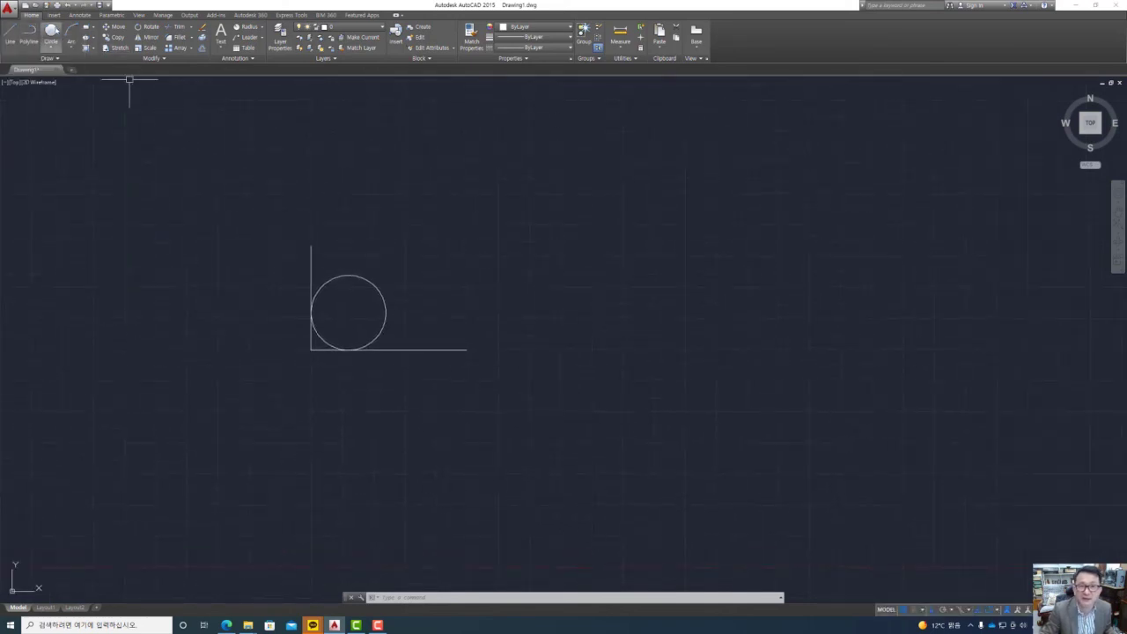
left_click(11, 35)
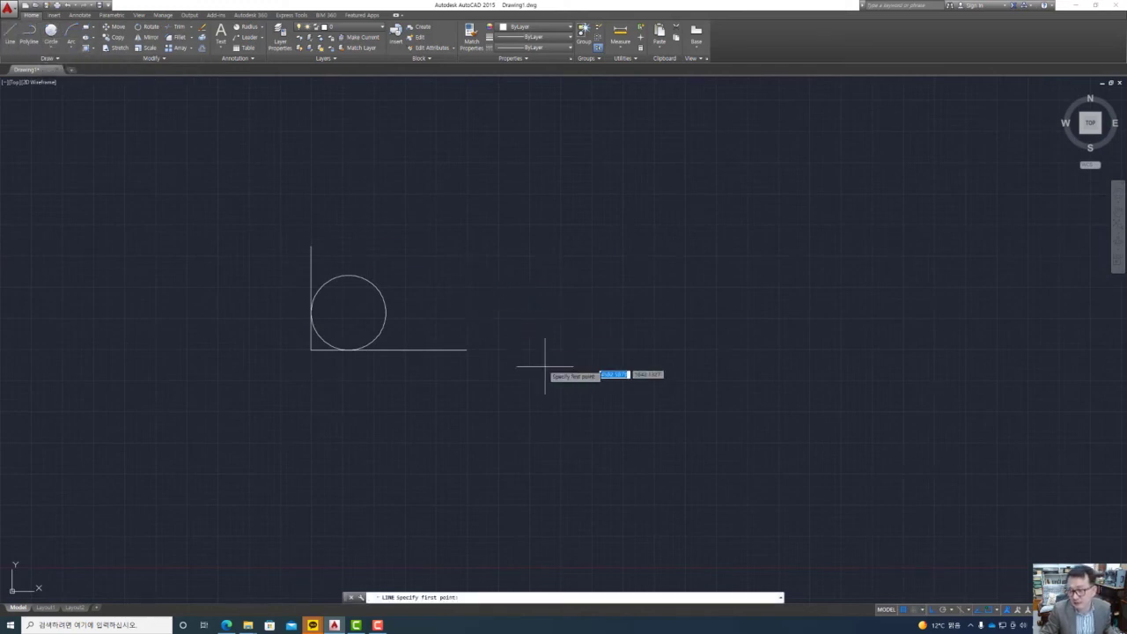
left_click(561, 192)
left_click(539, 377)
left_click(798, 376)
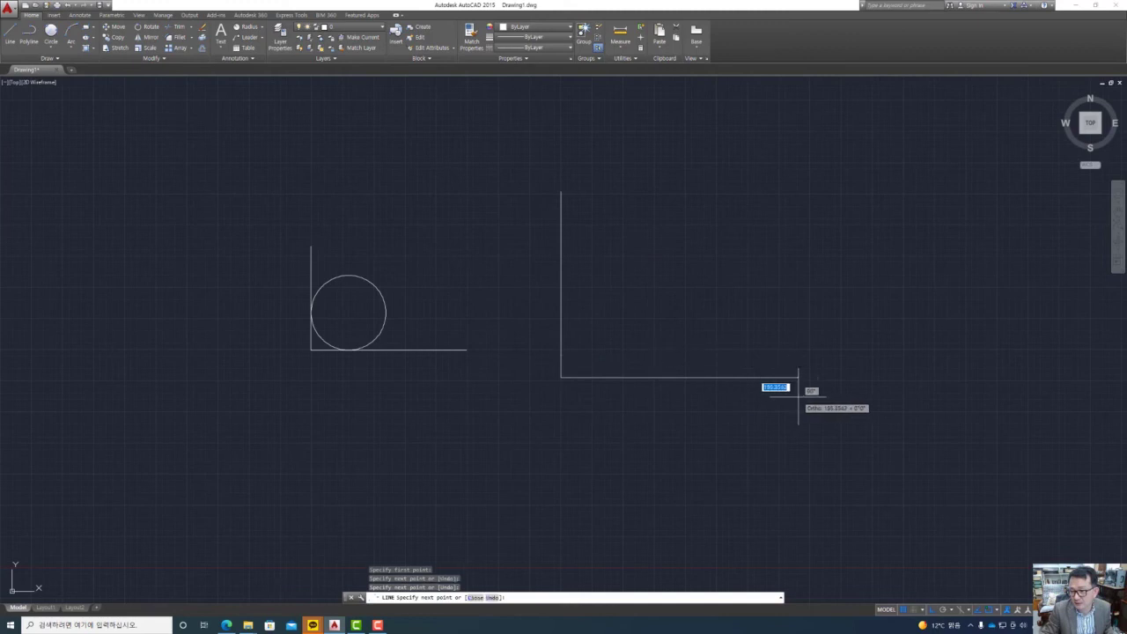
key("Escape")
left_click(51, 48)
left_click(79, 205)
left_click(674, 257)
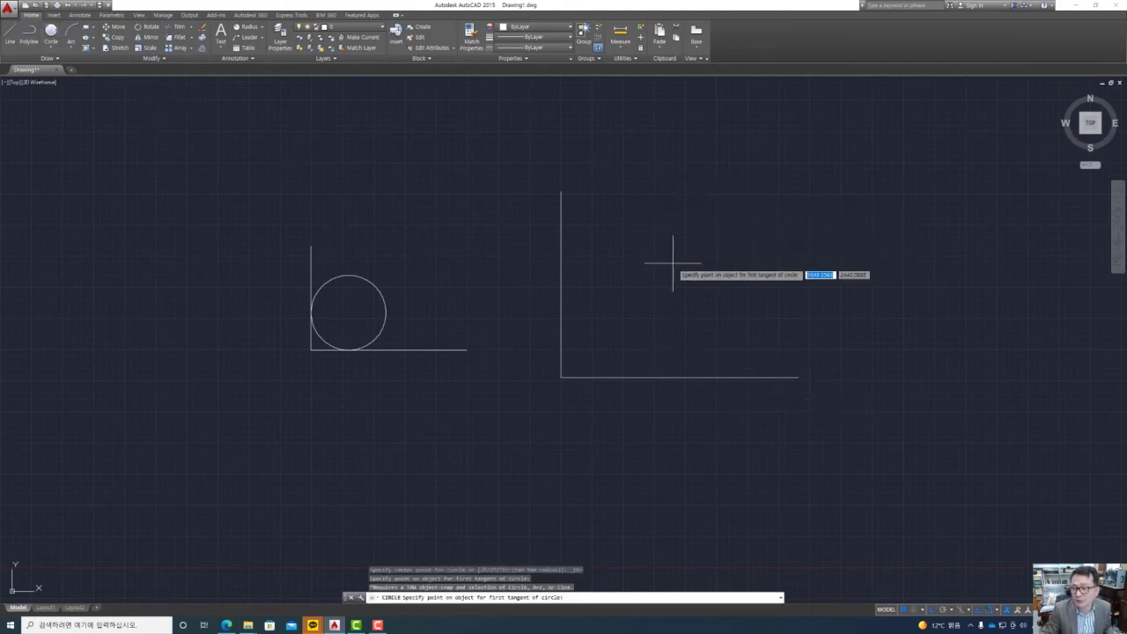
Step: Draw a small center-radius circle freehand inside the second L-shaped corner, clear of both of its lines
left_click(49, 52)
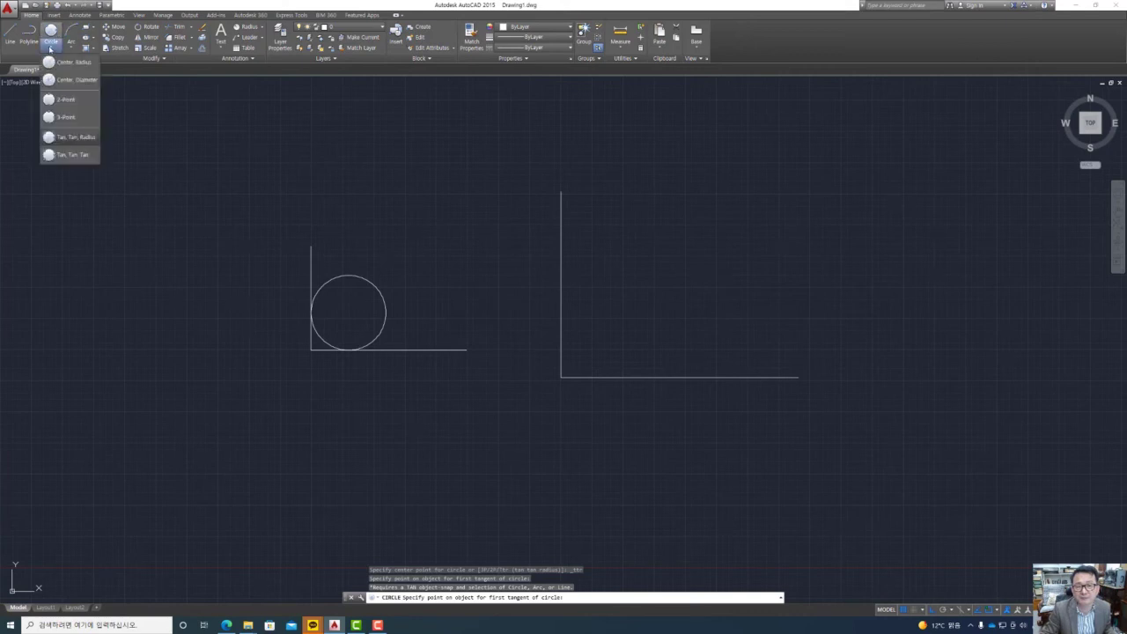
left_click(66, 63)
left_click(688, 272)
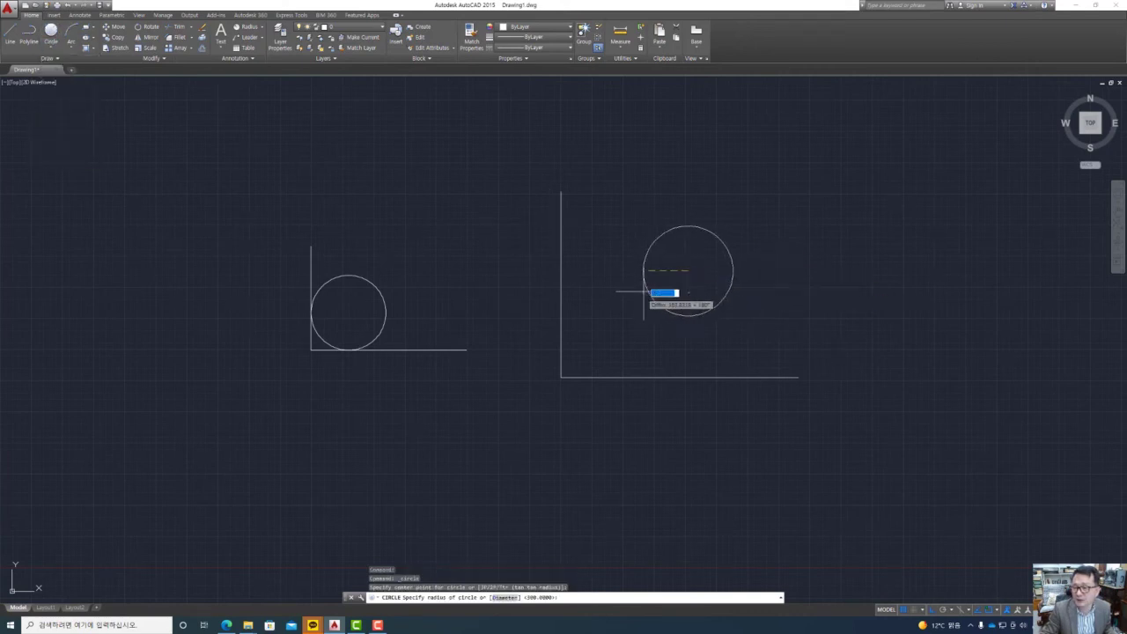
left_click(688, 304)
key("Escape")
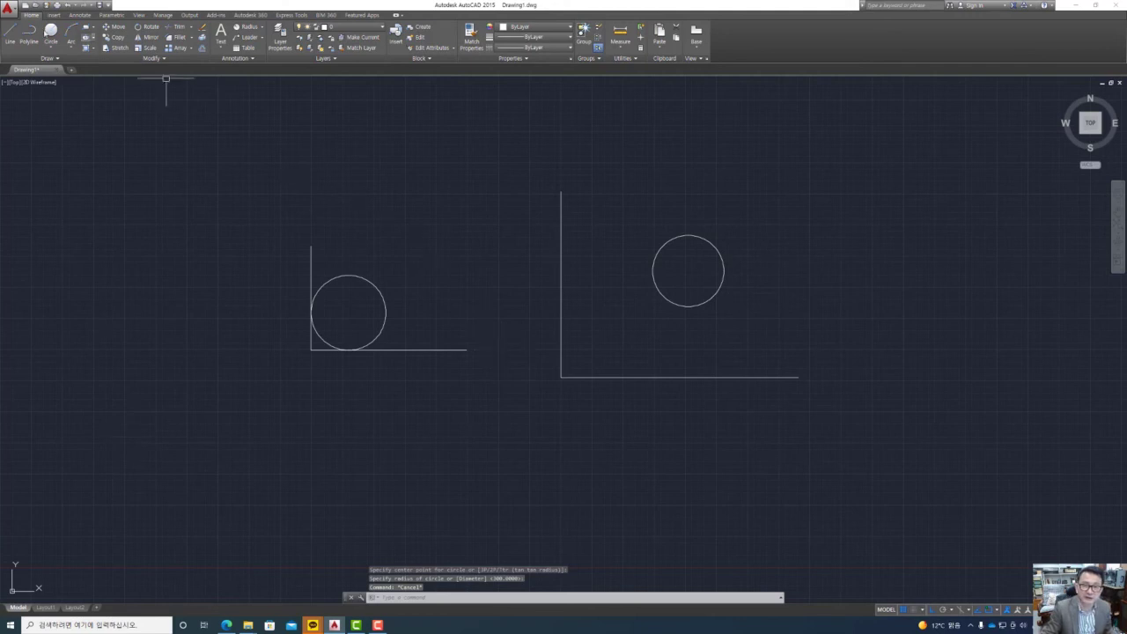
Step: Draw a Tan, Tan, Tan circle touching the second corner's horizontal line, the small circle and the vertical line
left_click(50, 52)
left_click(68, 155)
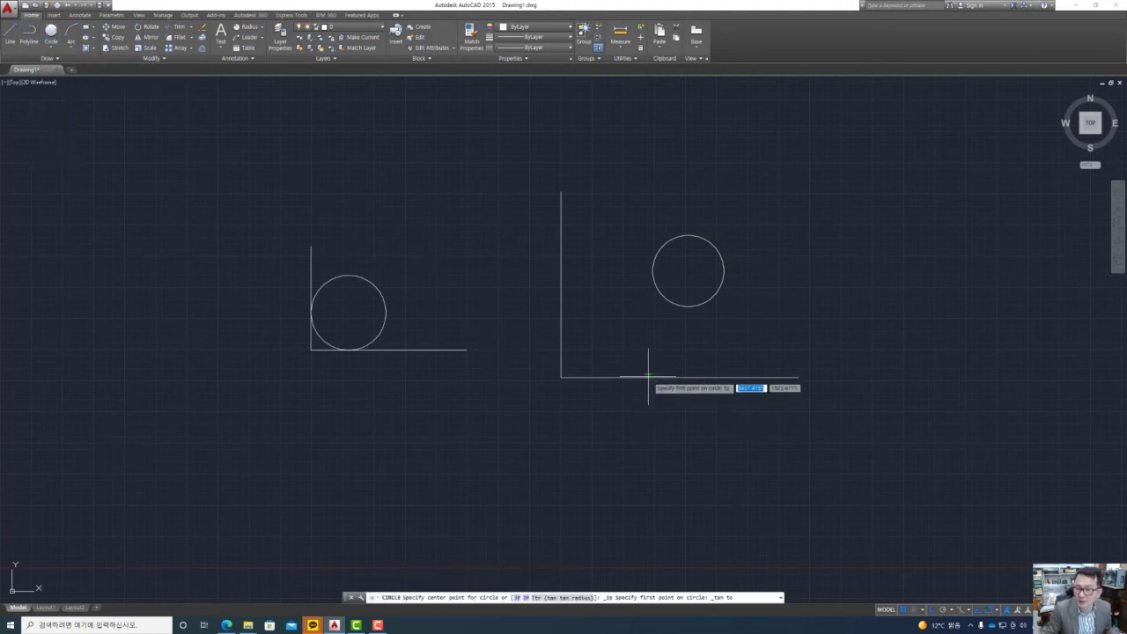
left_click(661, 377)
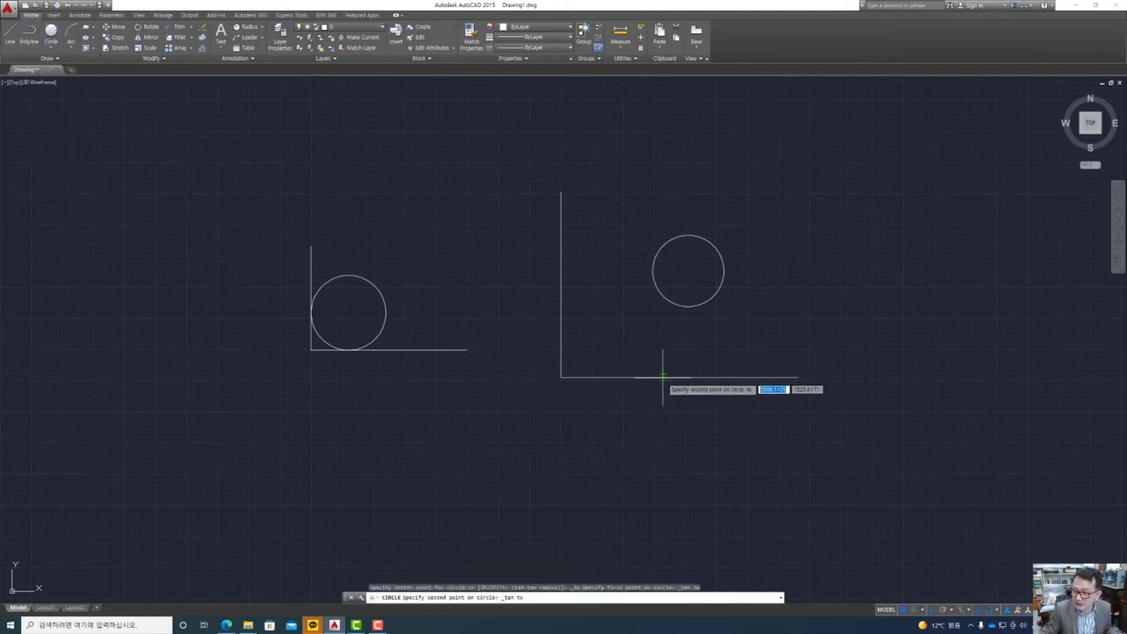
left_click(663, 302)
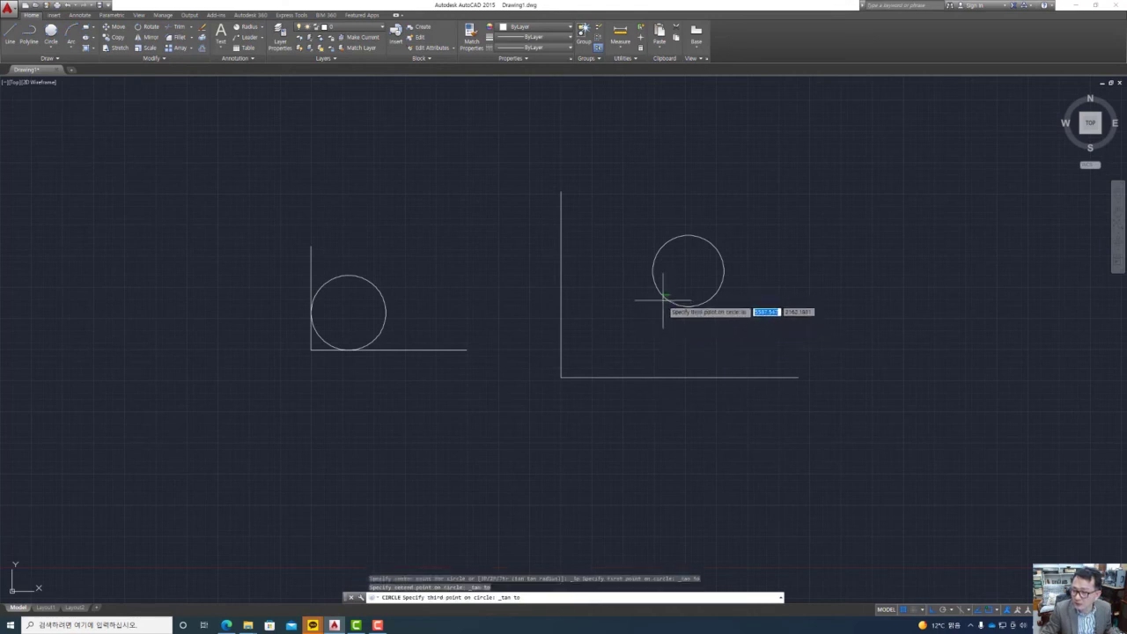
left_click(561, 319)
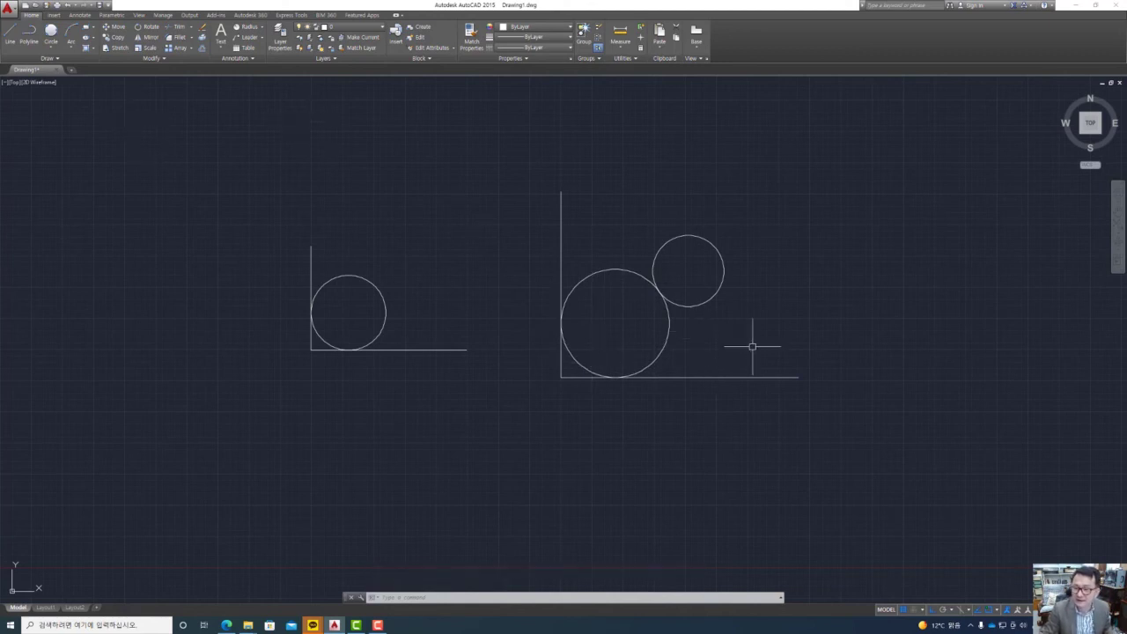
Step: Switch the running object snap from Quadrant to Tangent and draw a line from the small circle's lower right side, tangent to it, up and to the right
left_click(998, 611)
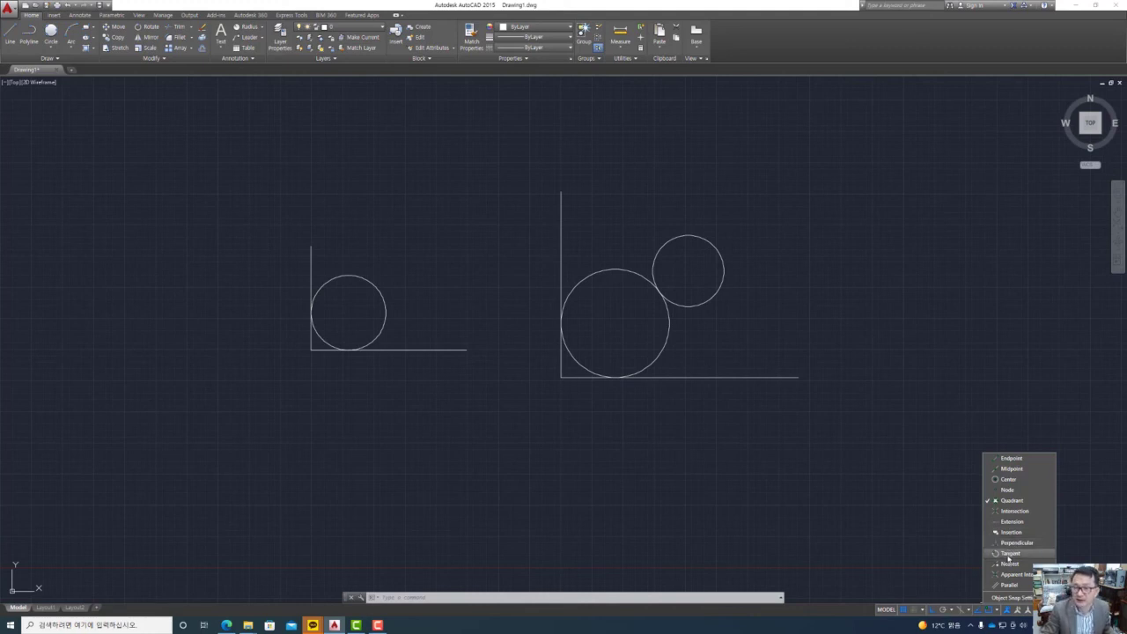
key("Escape")
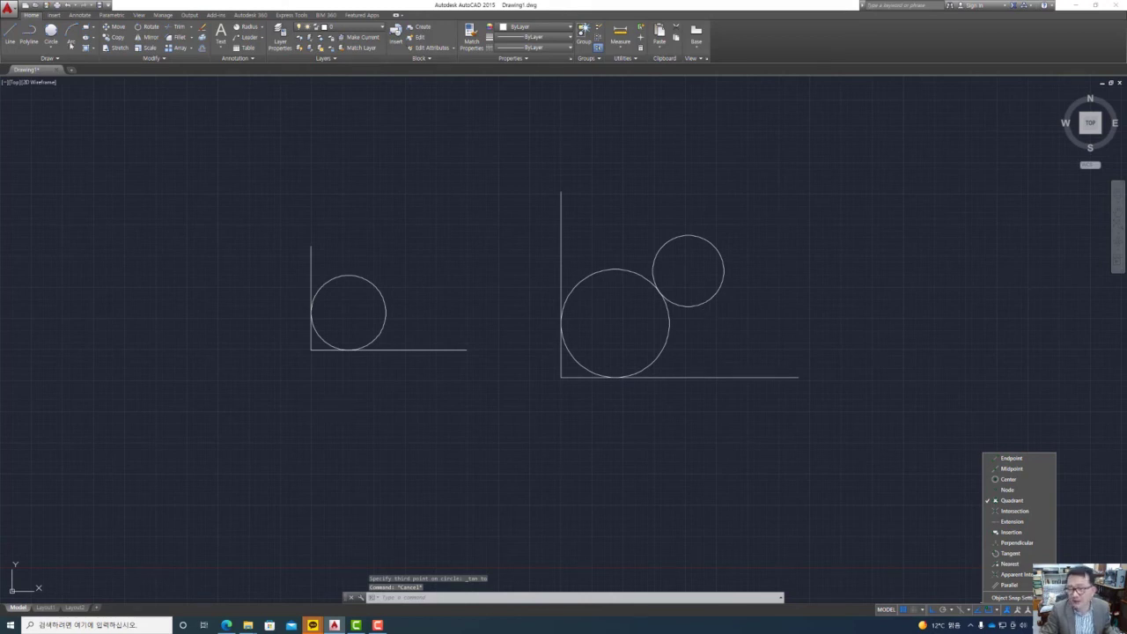
left_click(68, 121)
left_click(9, 33)
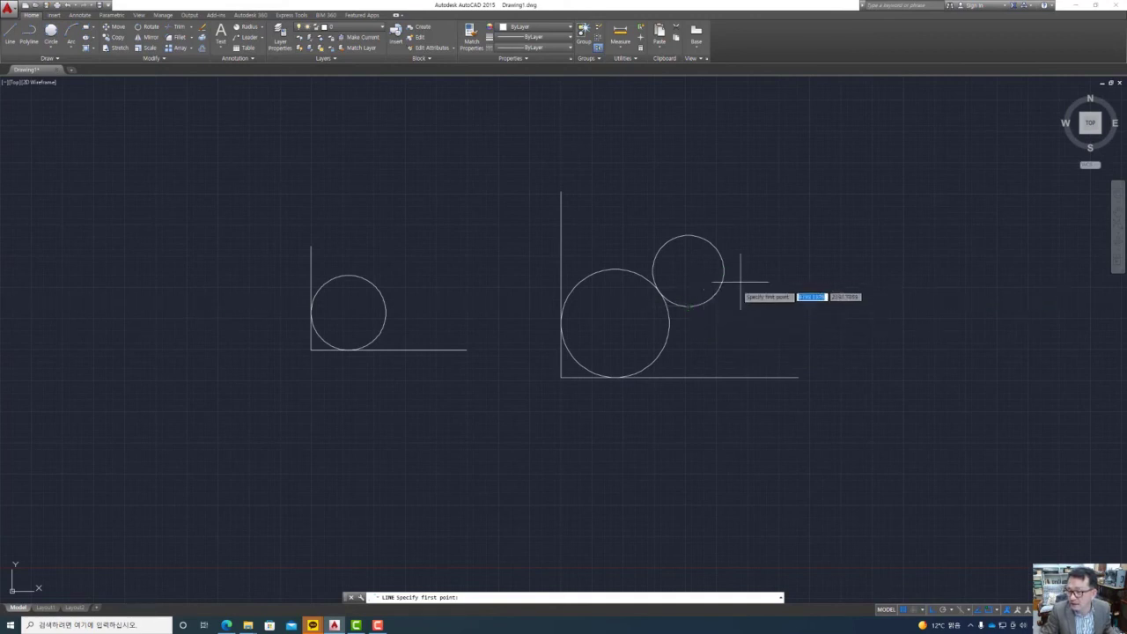
left_click(997, 611)
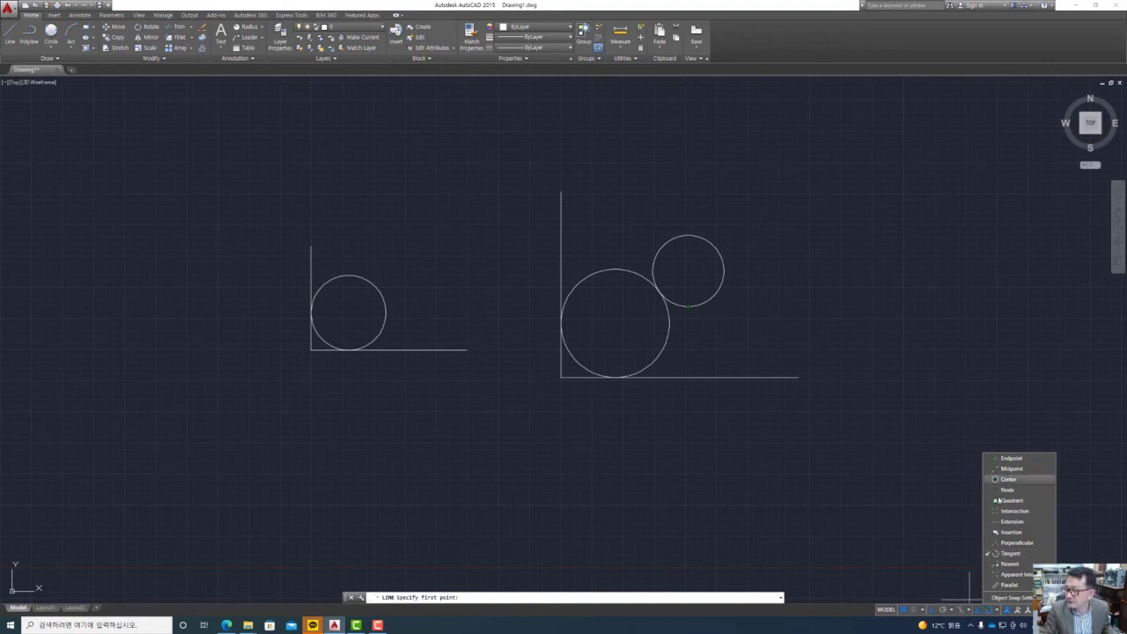
left_click(810, 451)
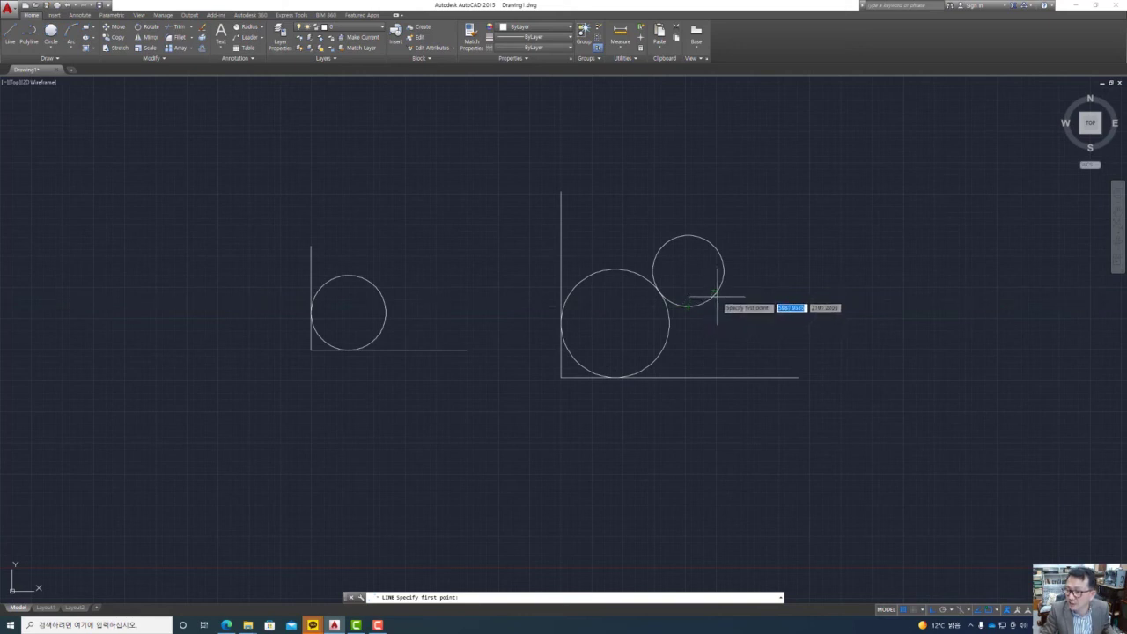
left_click(717, 298)
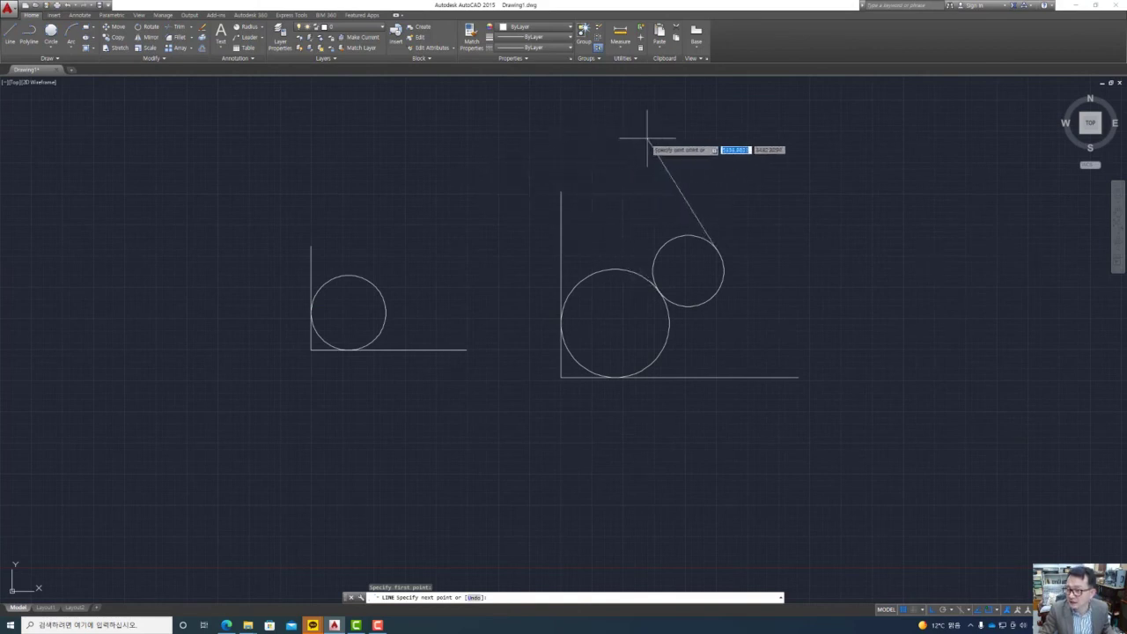
left_click(897, 175)
key("Return")
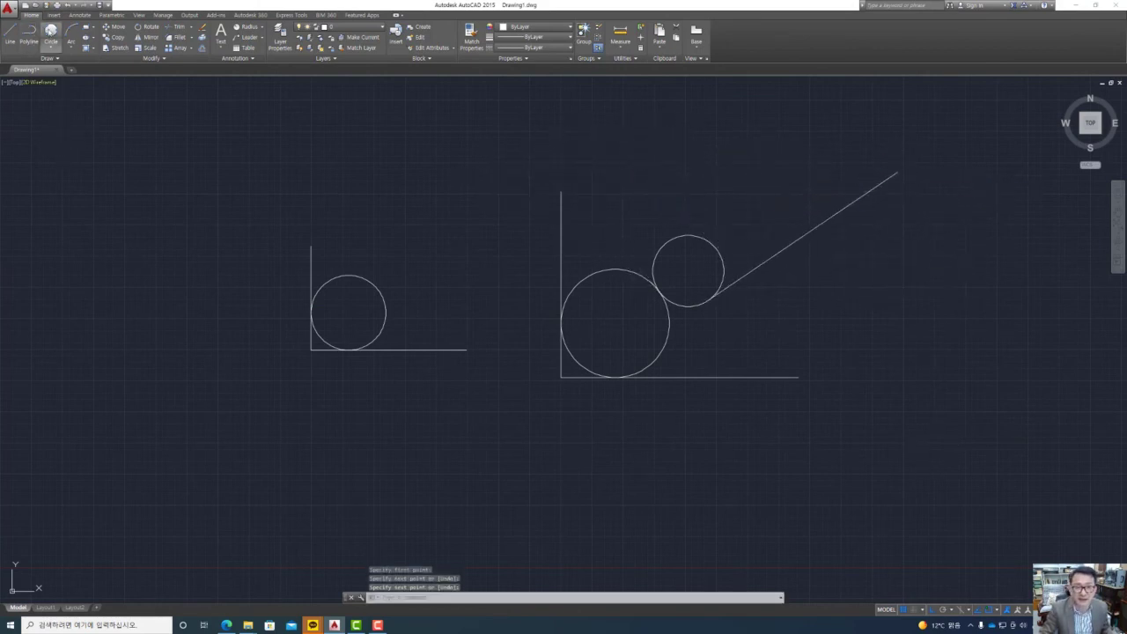
left_click(51, 33)
left_click(399, 184)
key("Escape")
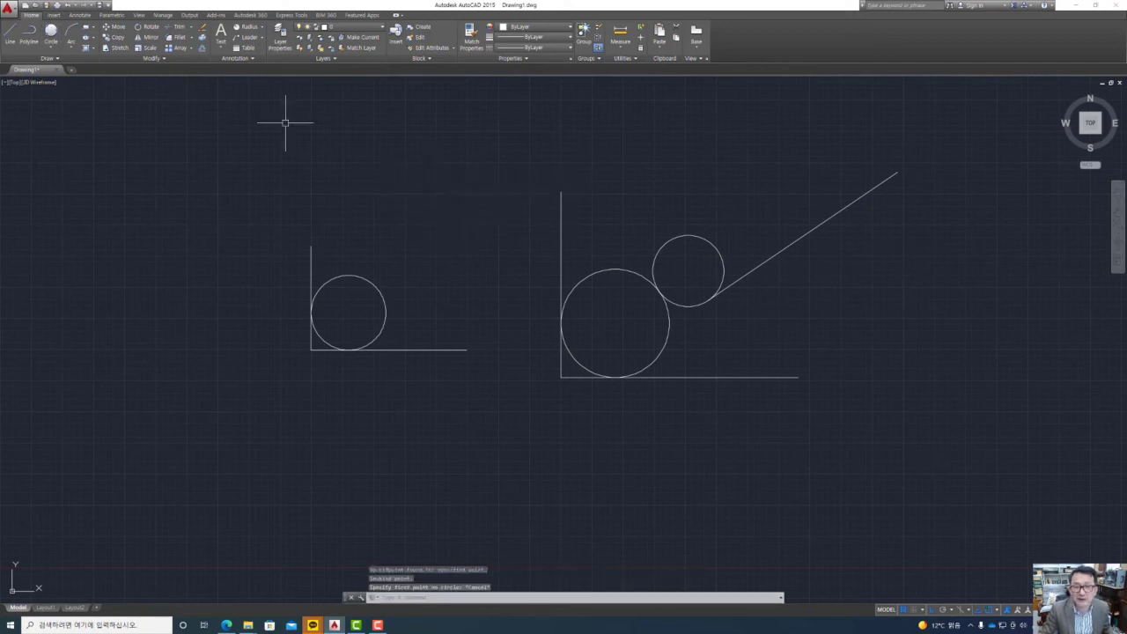
Step: Draw a center-radius circle of radius about 201 in the empty area below the corners, and a larger circle to its right
left_click(52, 51)
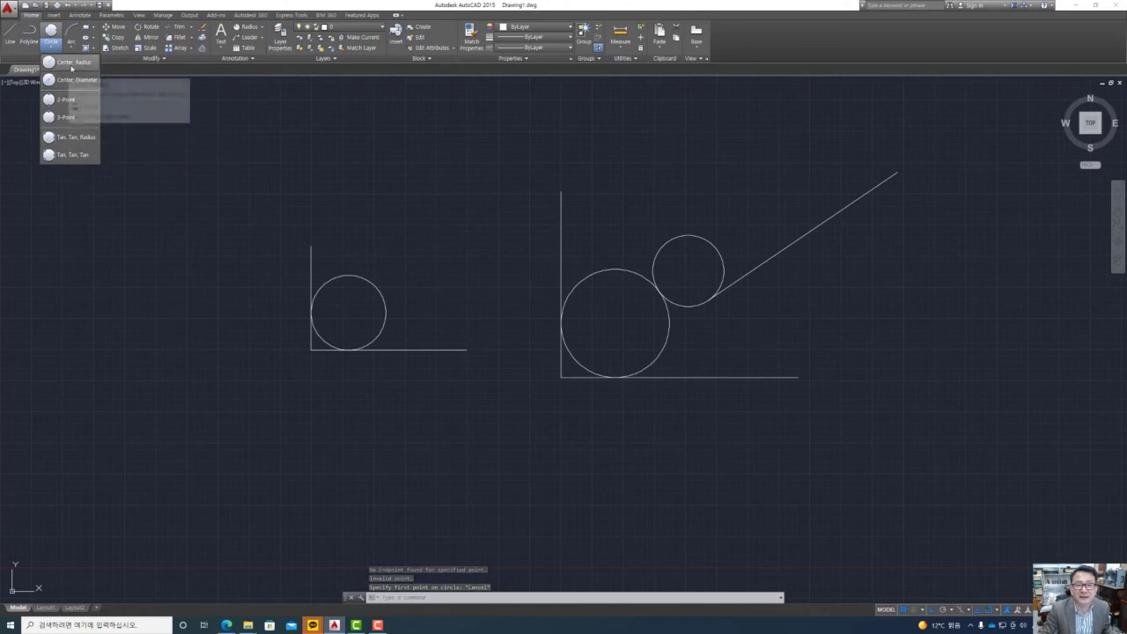
left_click(70, 61)
left_click(433, 497)
left_click(451, 514)
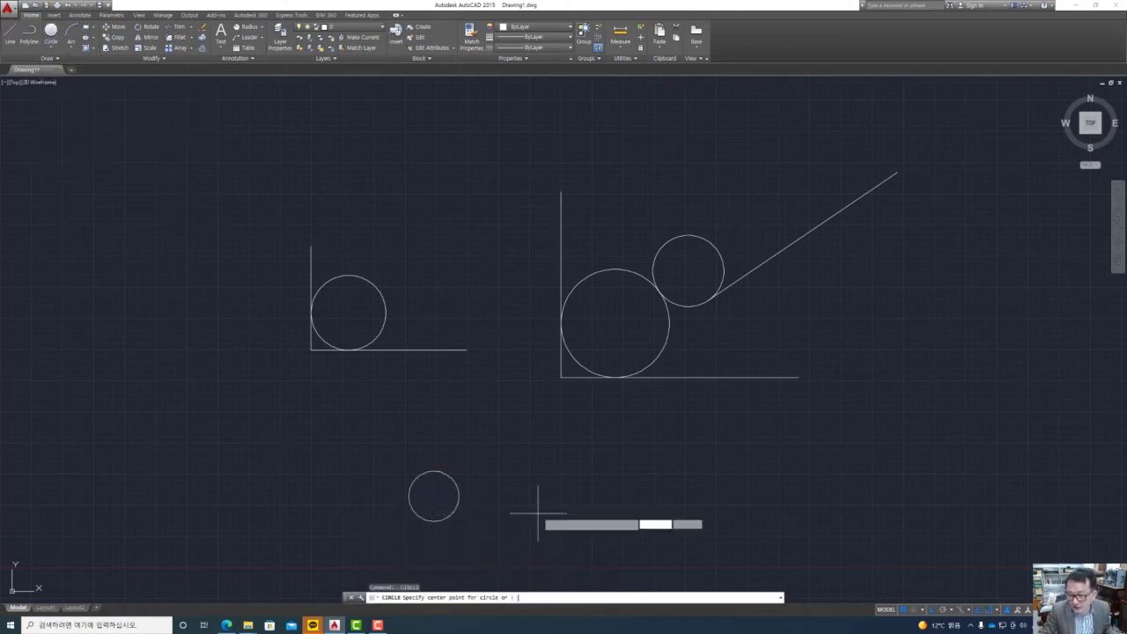
key("Return")
left_click(634, 494)
left_click(656, 447)
key("Escape")
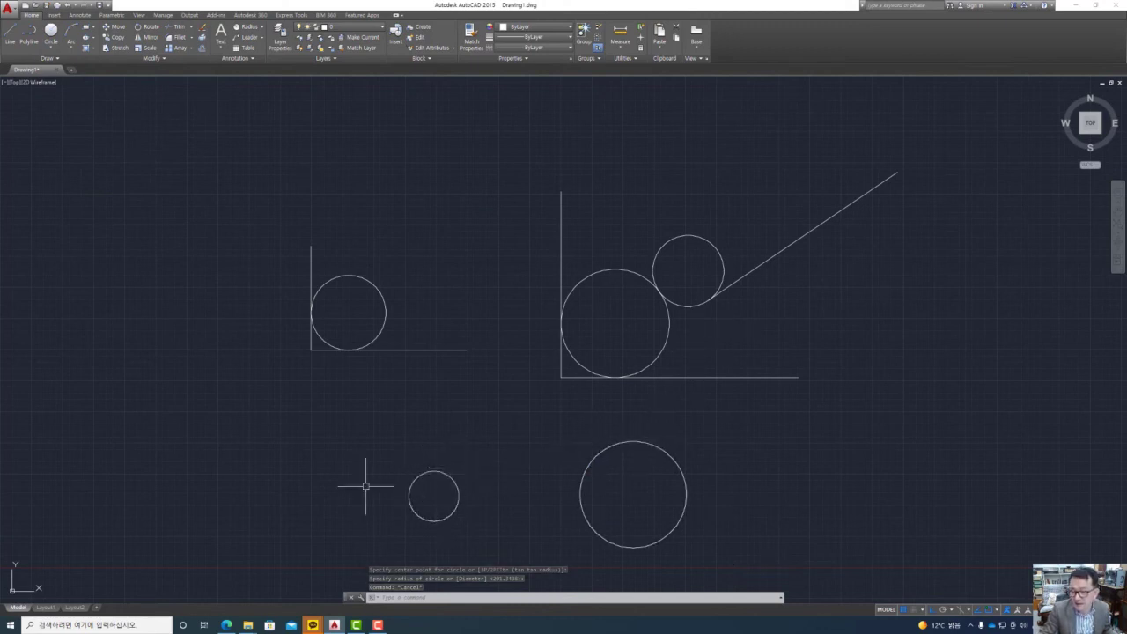
Step: Draw a line tangent to the upper sides of the two new circles using the Tangent object snap
left_click(11, 36)
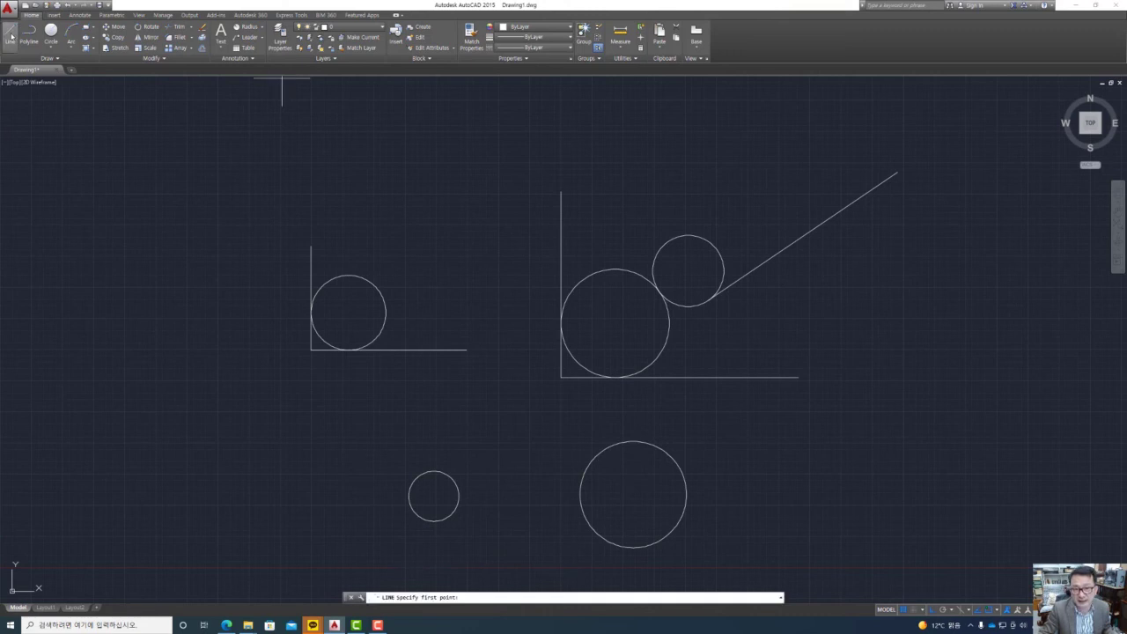
left_click(430, 468)
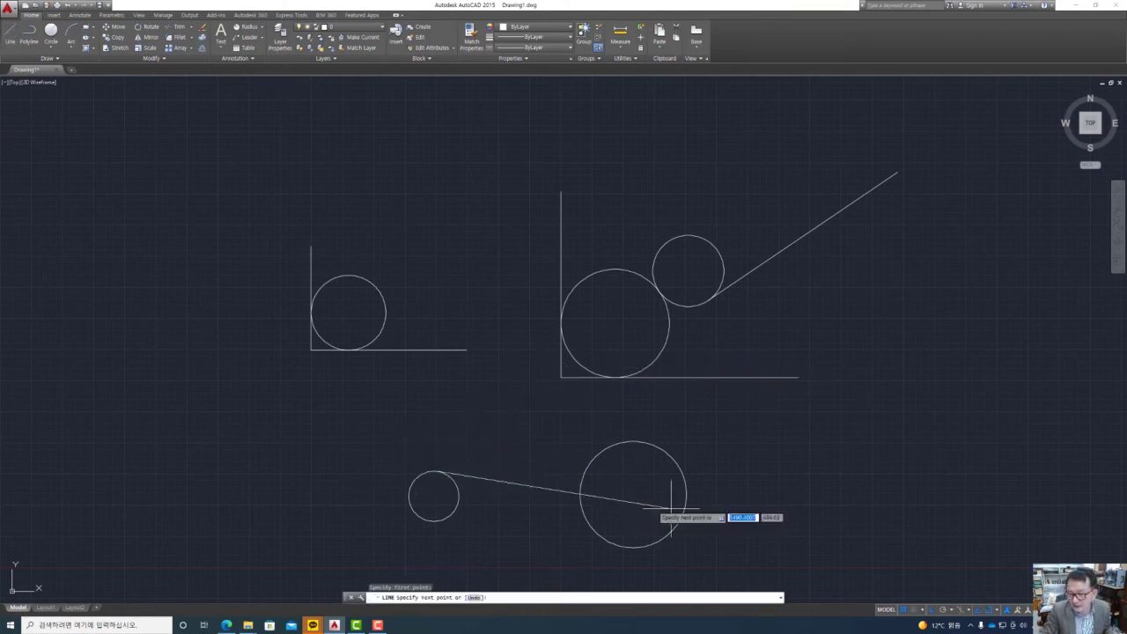
left_click(622, 442)
key("Return")
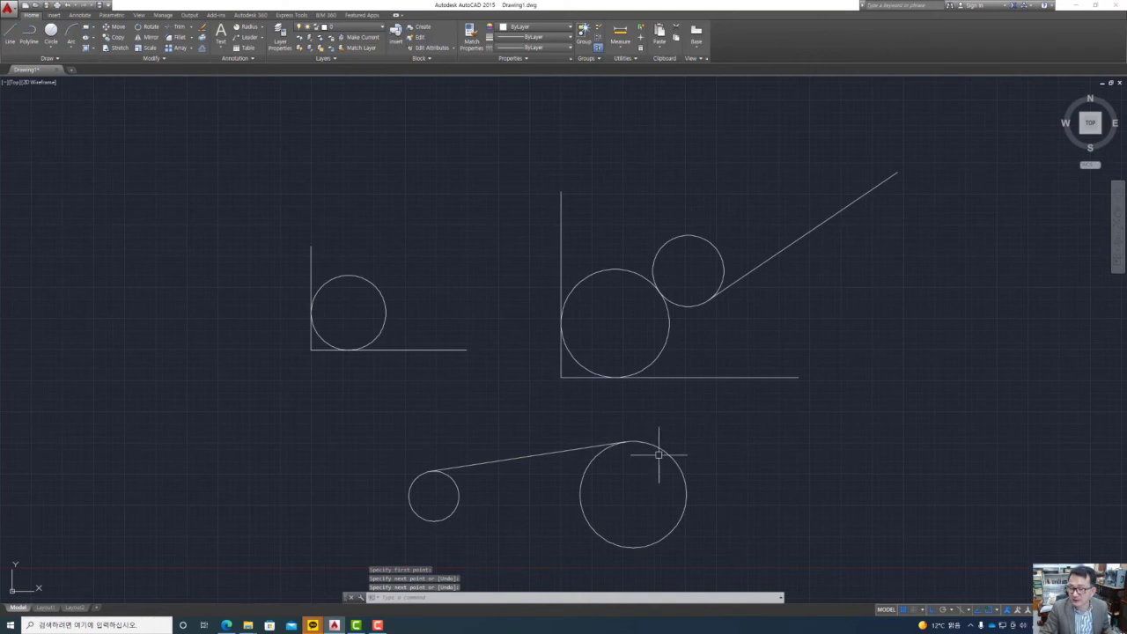
Step: Switch the object snap from Tangent to Quadrant and draw a line joining the bottom quadrant points of the two lower circles
left_click(996, 610)
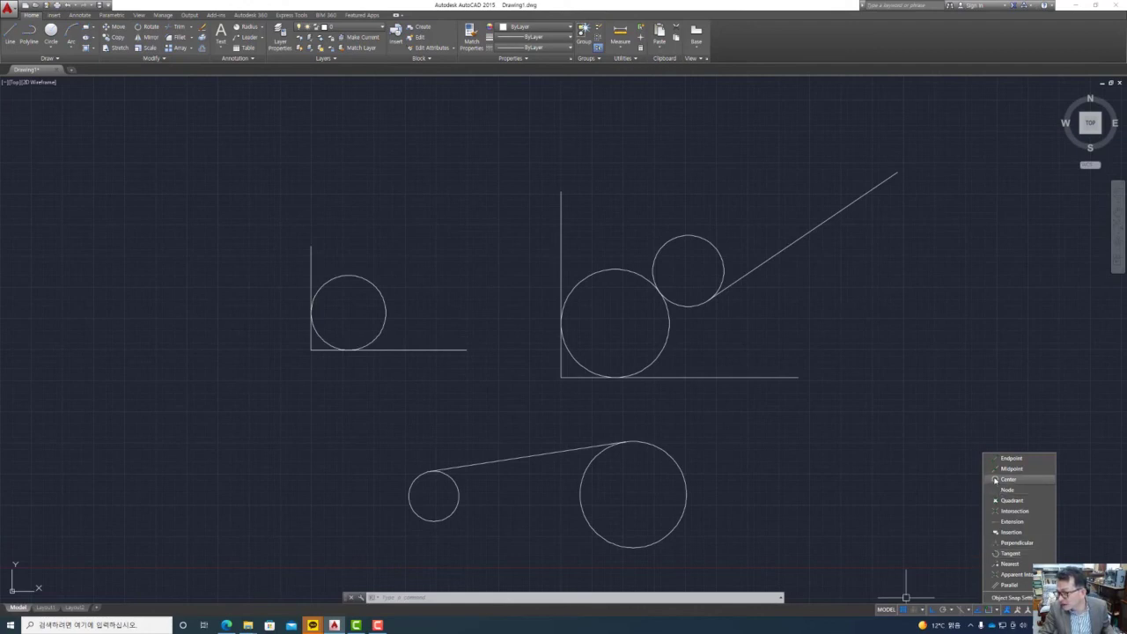
left_click(1009, 501)
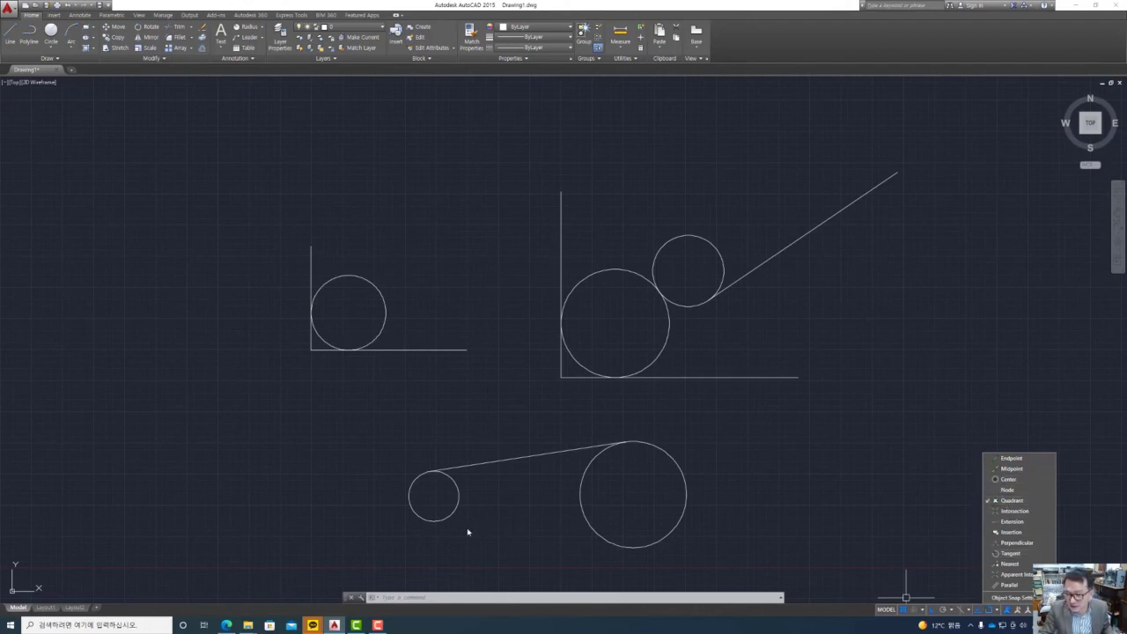
type("l")
key("Return")
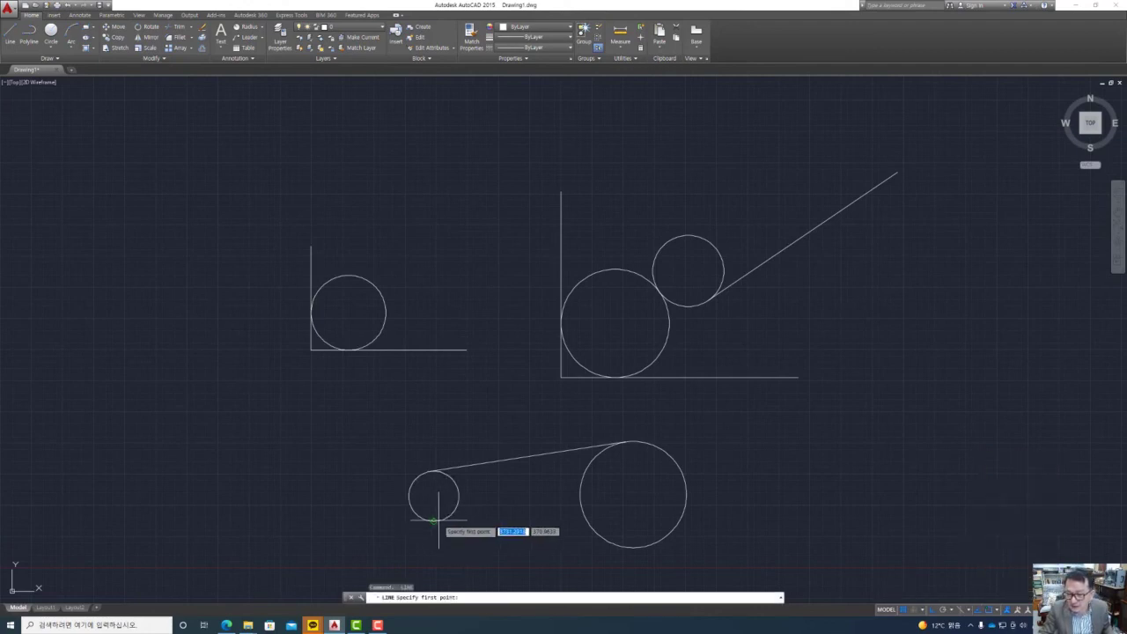
left_click(434, 520)
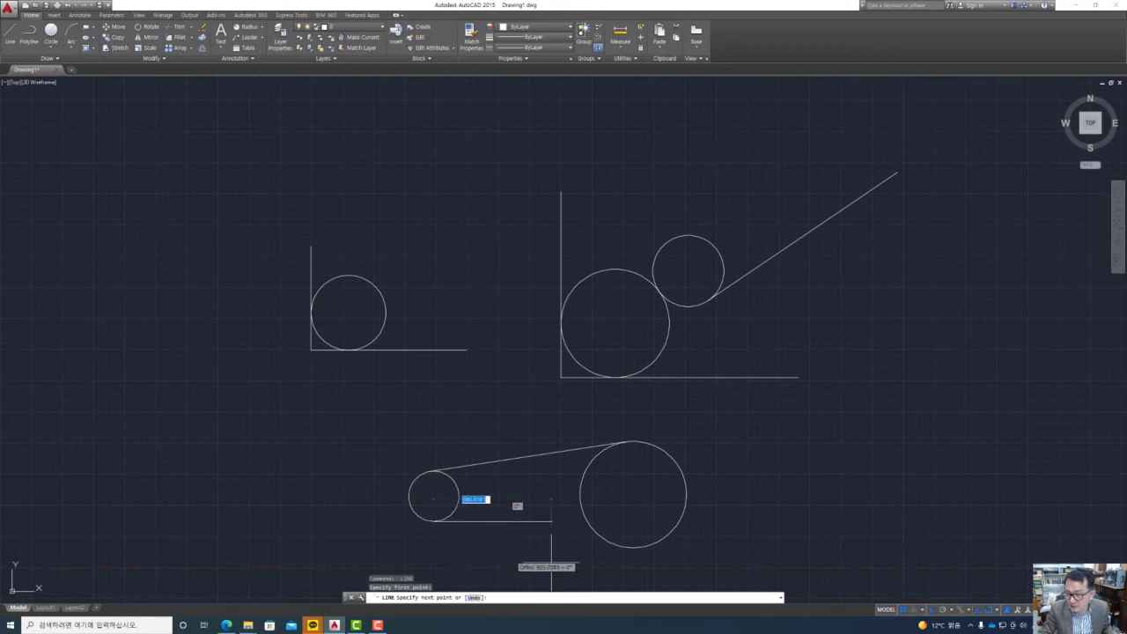
left_click(632, 547)
key("Return")
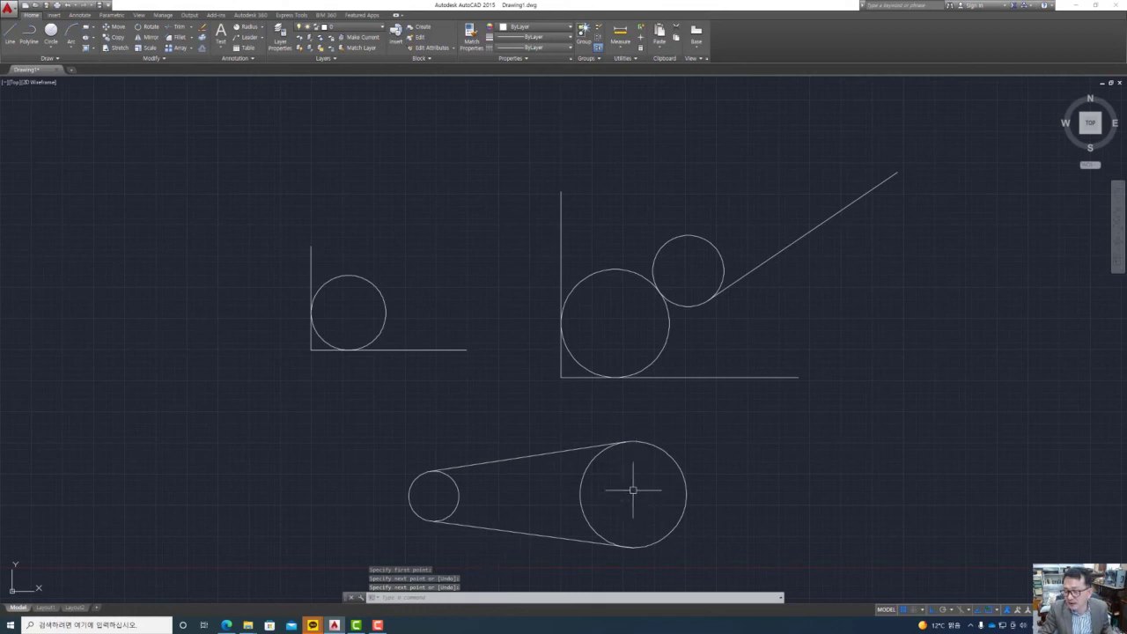
Step: Examine closely how the lower quadrant line and the upper tangent line each meet the larger lower circle
scroll(625, 541, "up", 10)
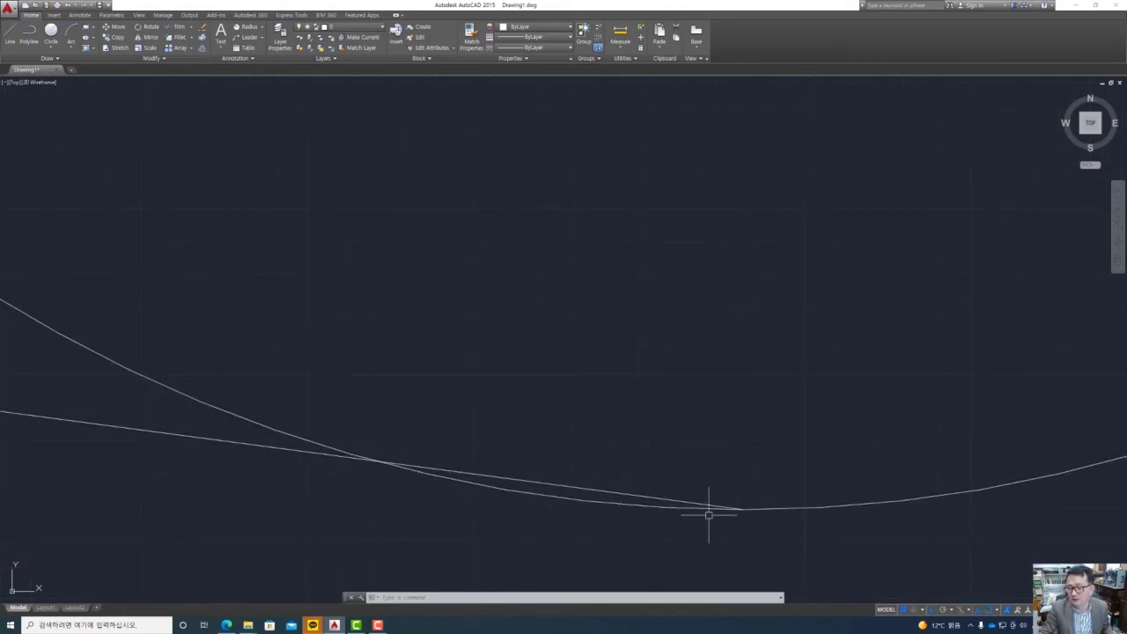
scroll(709, 515, "down", 10)
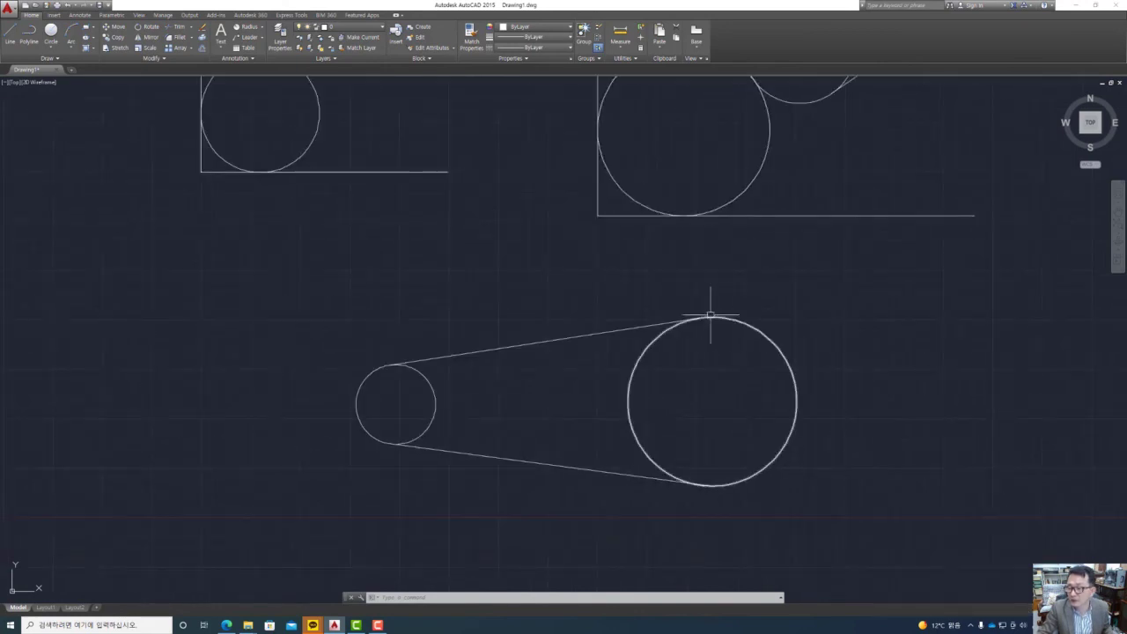
scroll(710, 314, "up", 10)
scroll(294, 282, "down", 6)
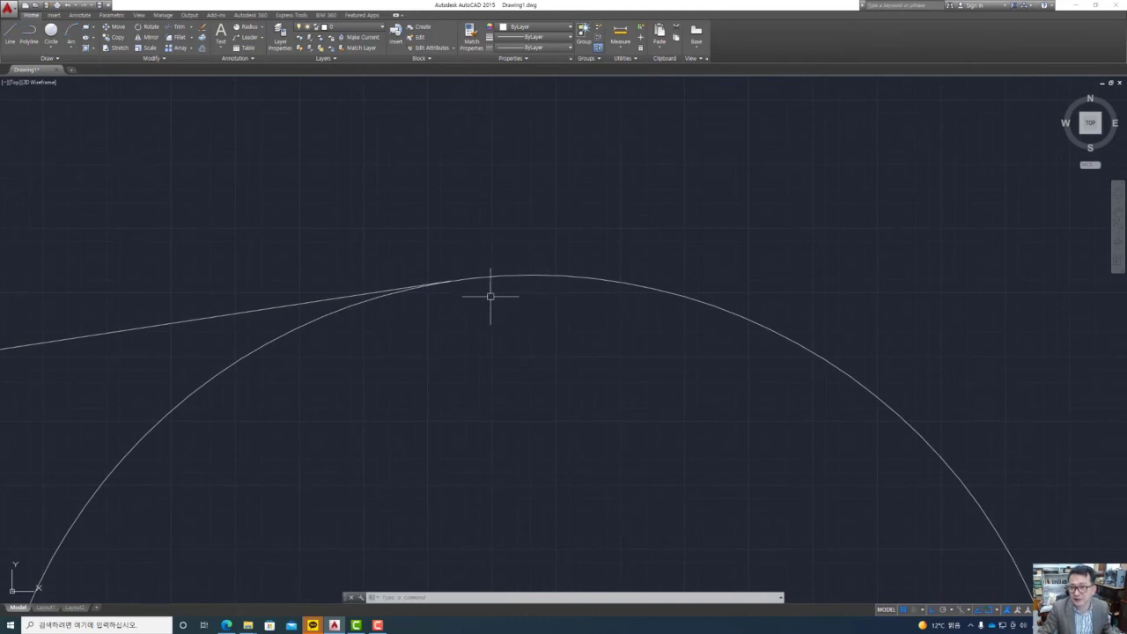
scroll(493, 302, "down", 5)
scroll(508, 322, "up", 4)
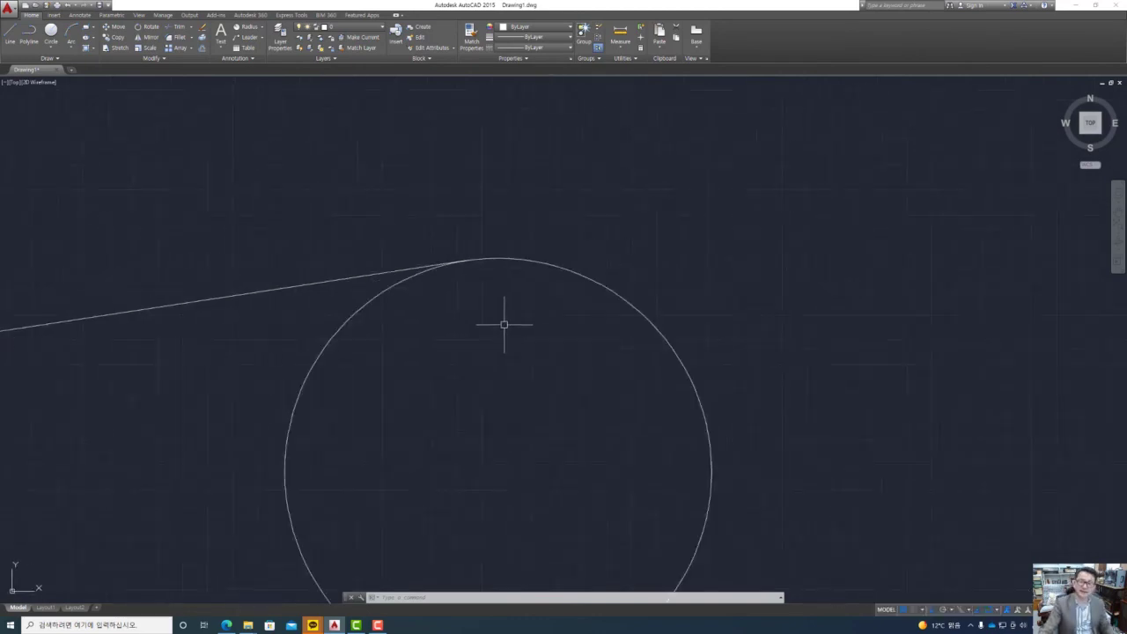
scroll(508, 322, "down", 4)
mouse_move(508, 322)
middle_mouse_down()
mouse_move(679, 358)
mouse_move(678, 388)
middle_mouse_up()
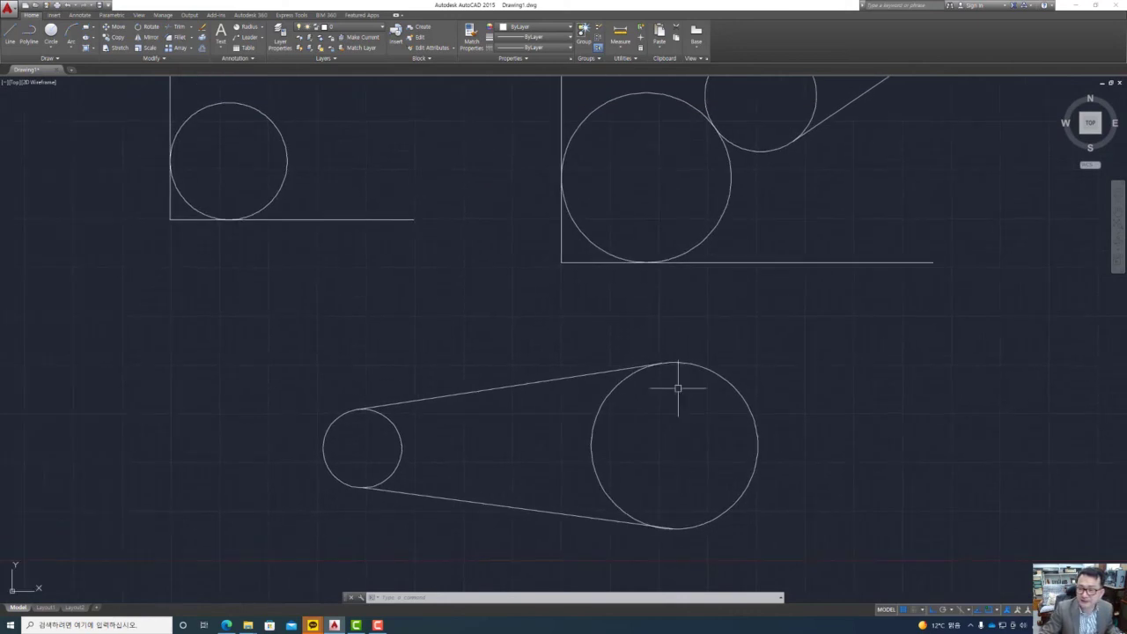
left_click(996, 610)
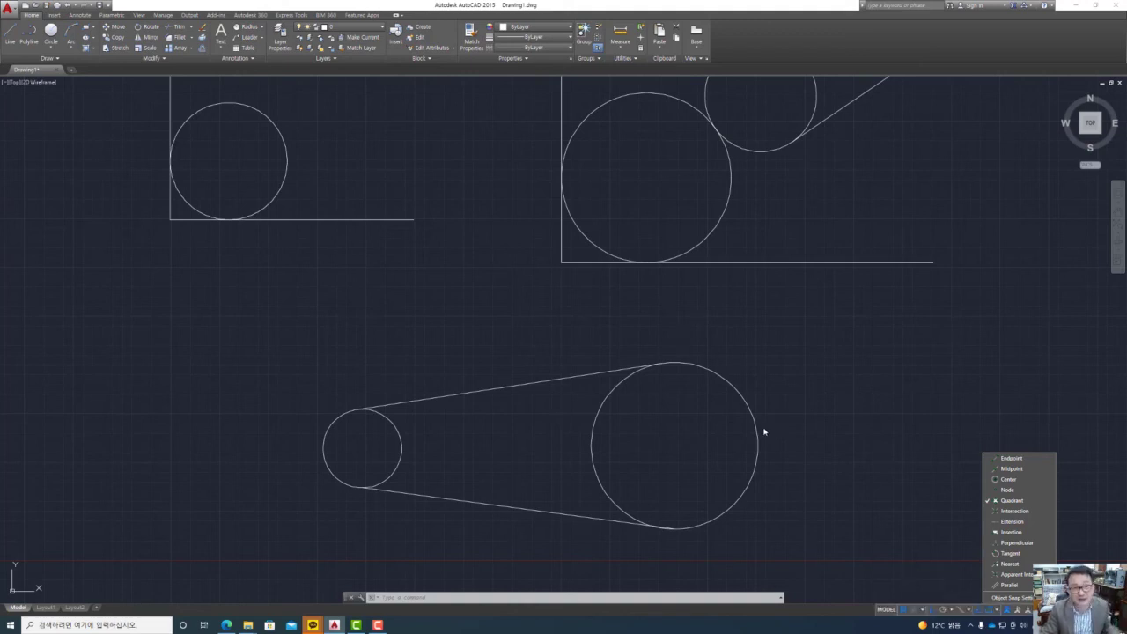
key("Escape")
key("Escape")
scroll(511, 330, "up", 2)
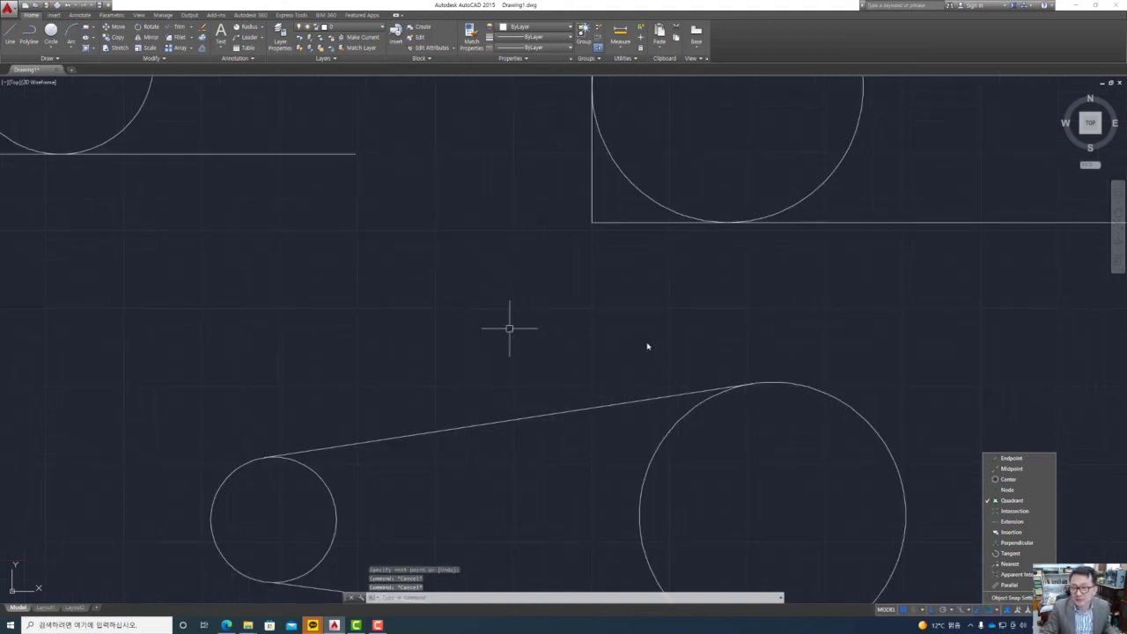
scroll(647, 345, "down", 2)
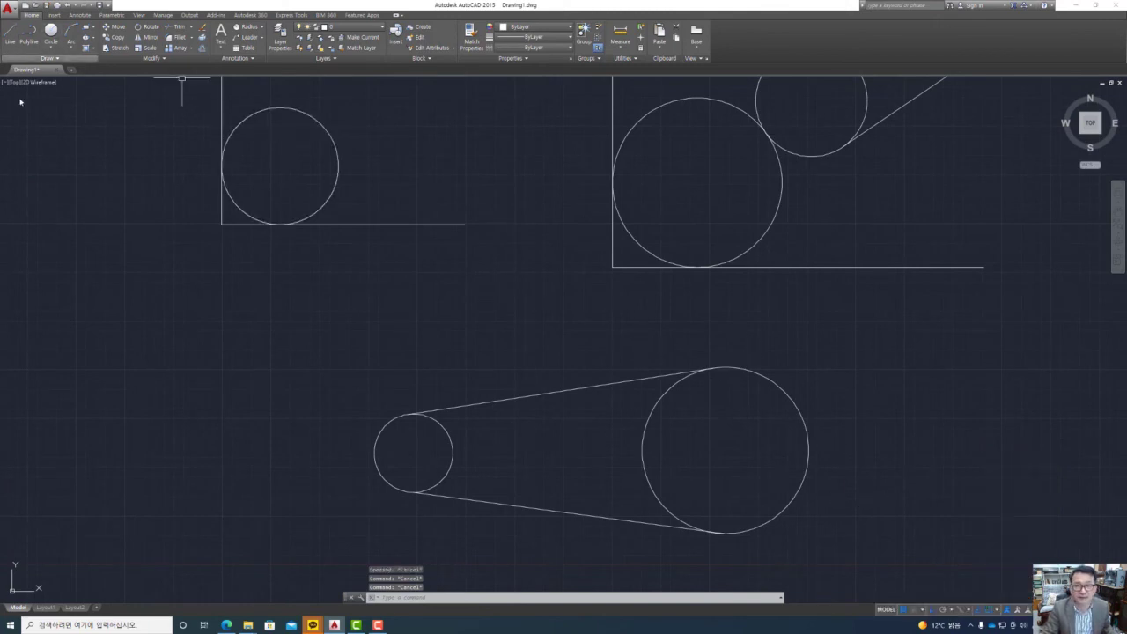
Step: Erase all existing circles and lines, including the leftover lower quadrant line, to empty the drawing
left_click(42, 147)
key("Escape")
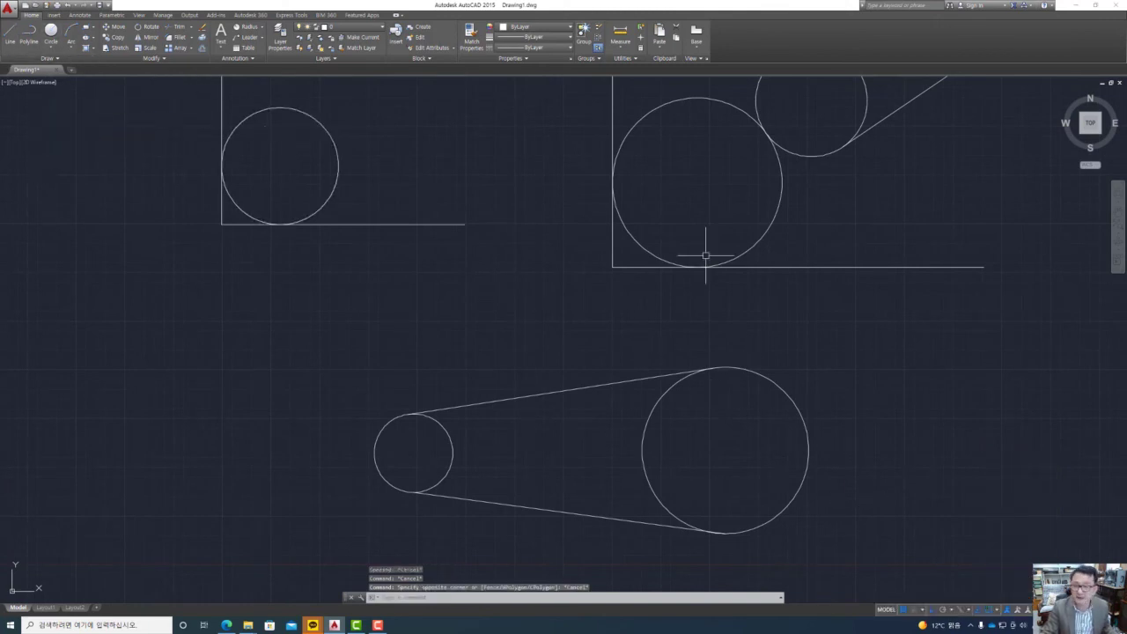
left_click(873, 459)
left_click(199, 139)
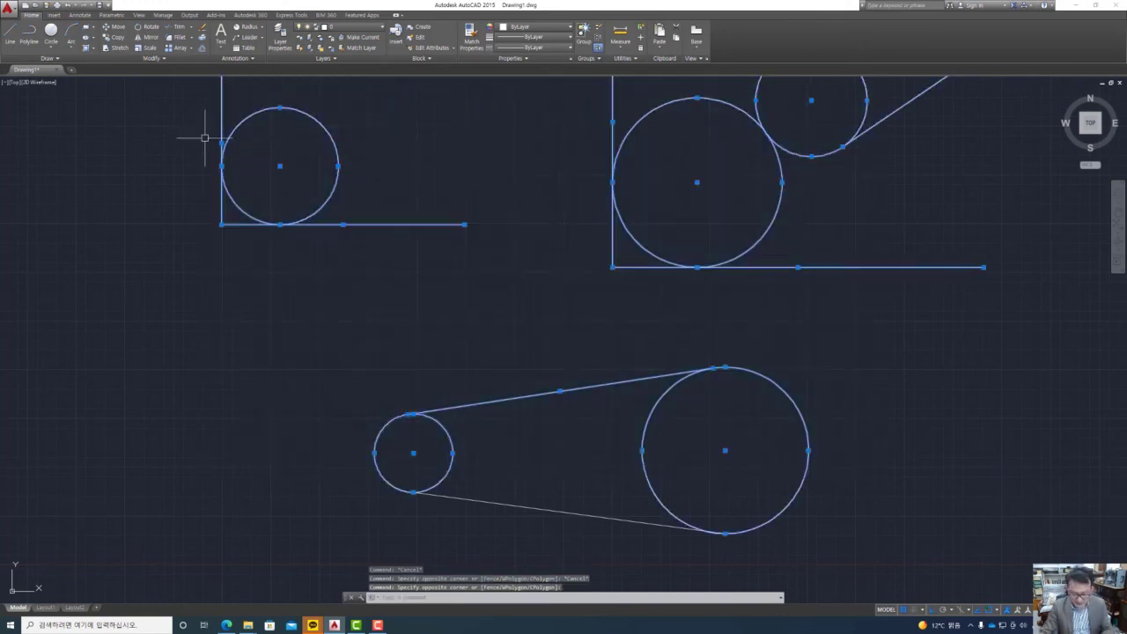
key("Delete")
scroll(722, 529, "down", 3)
left_click(696, 491)
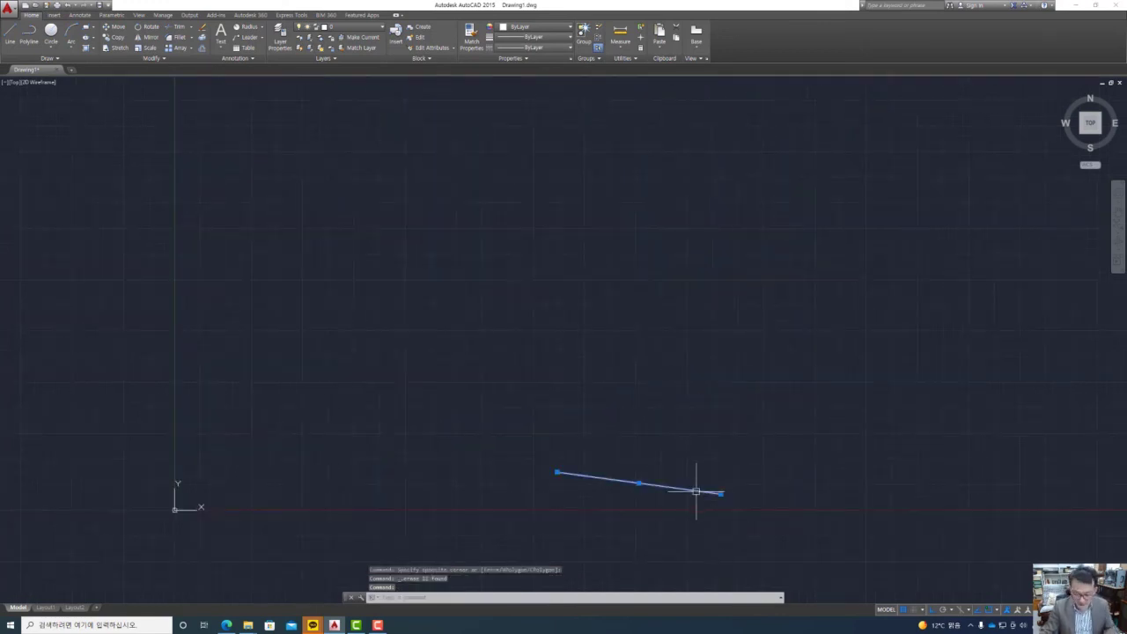
key("Delete")
Step: Draw a horizontal line across the middle of the empty drawing area
left_click(10, 33)
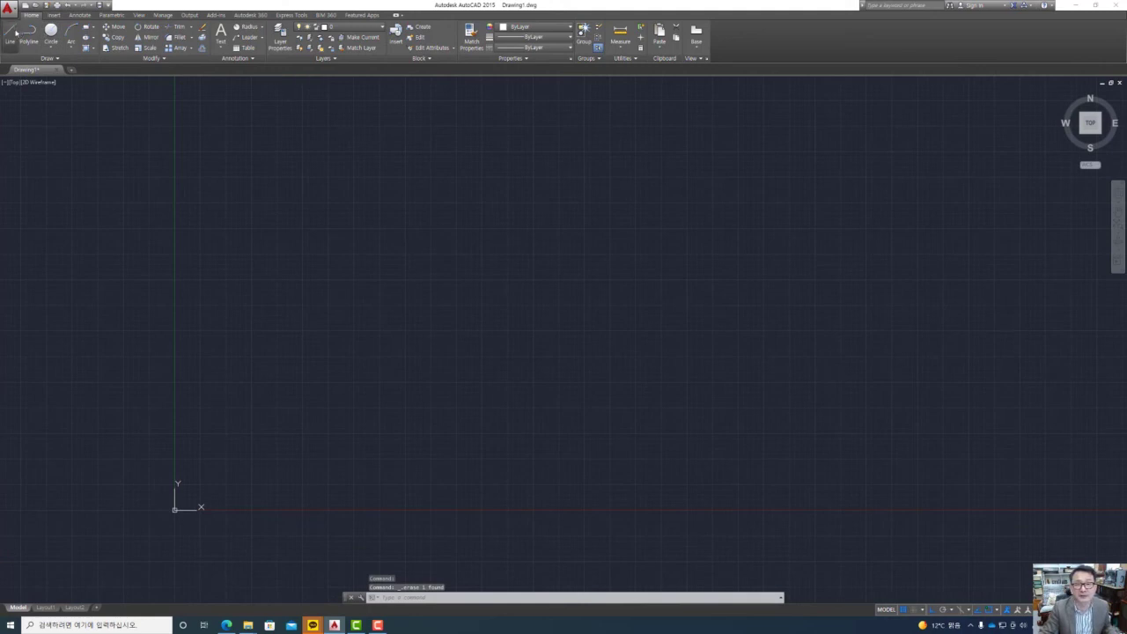
left_click(342, 296)
left_click(731, 297)
key("Return")
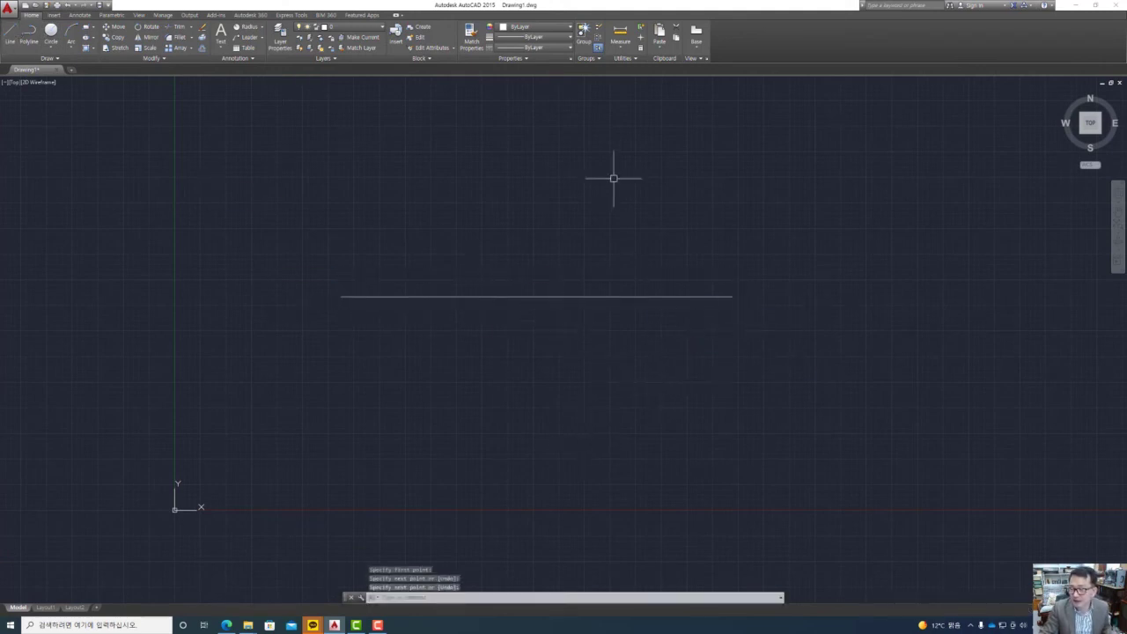
Step: Start a line above the right part of the horizontal line, with Ortho off and the object snap set to Perpendicular
key("Return")
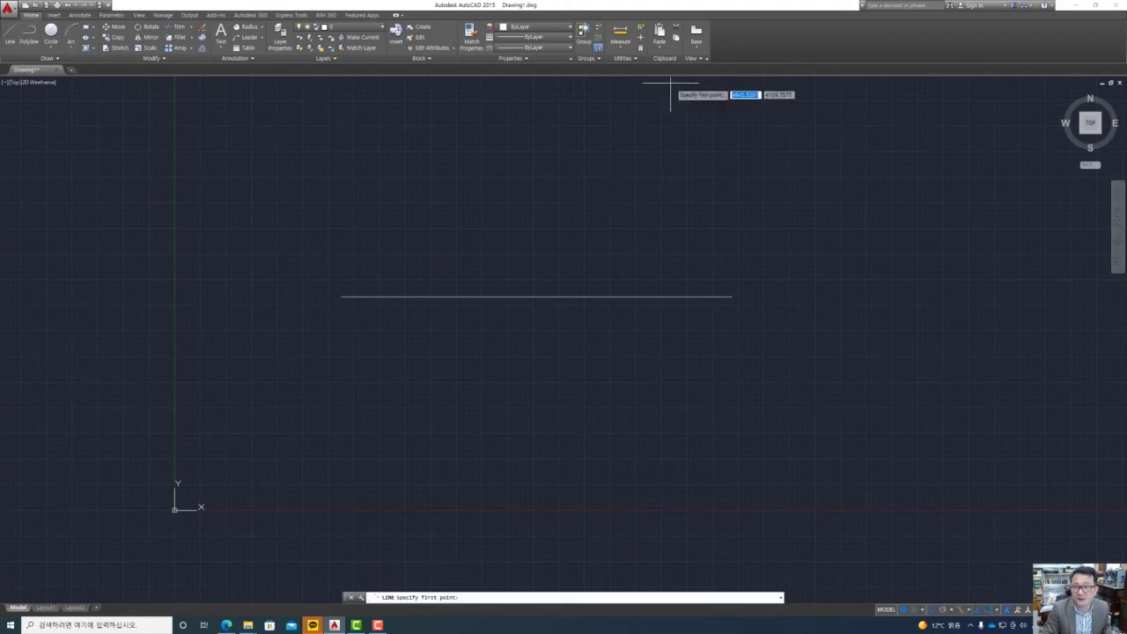
left_click(684, 104)
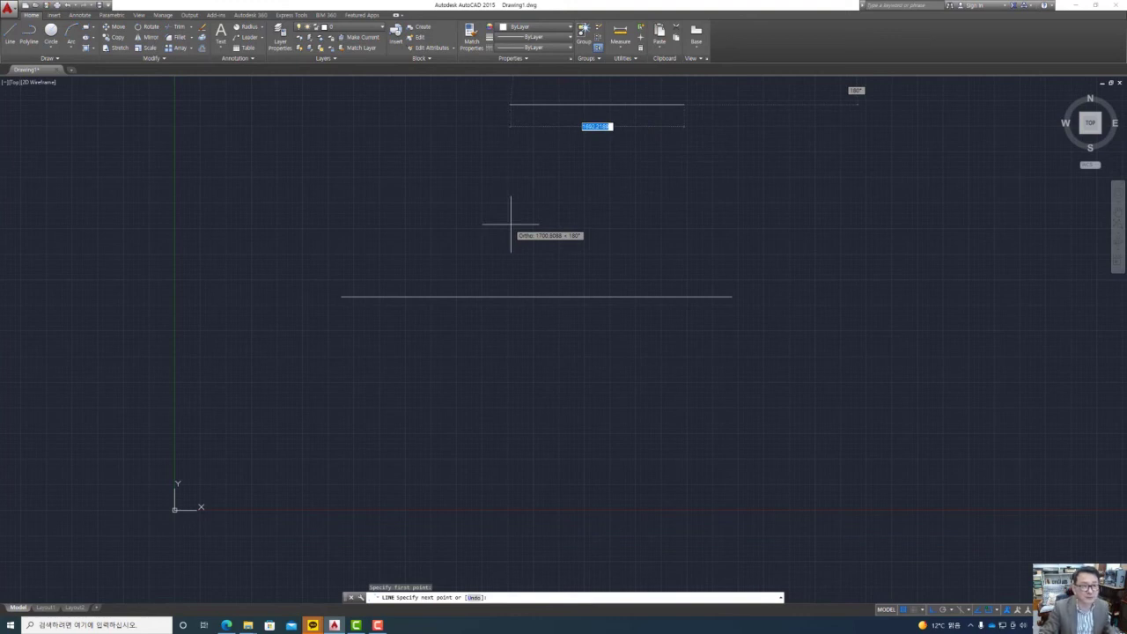
key("F8")
key("F8")
key("F8")
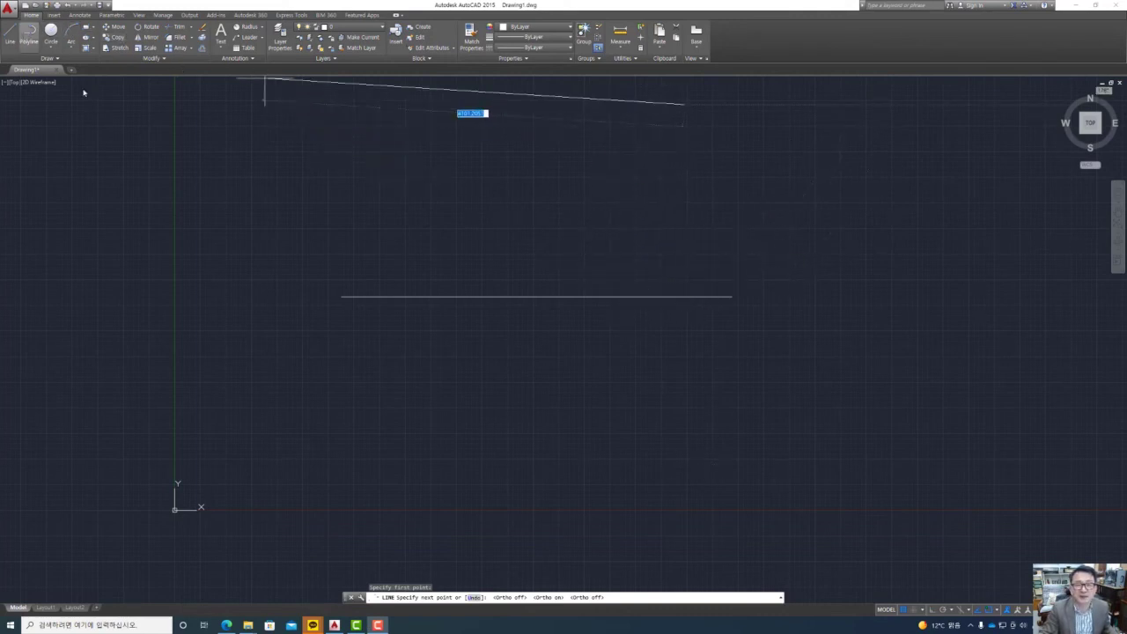
left_click(998, 614)
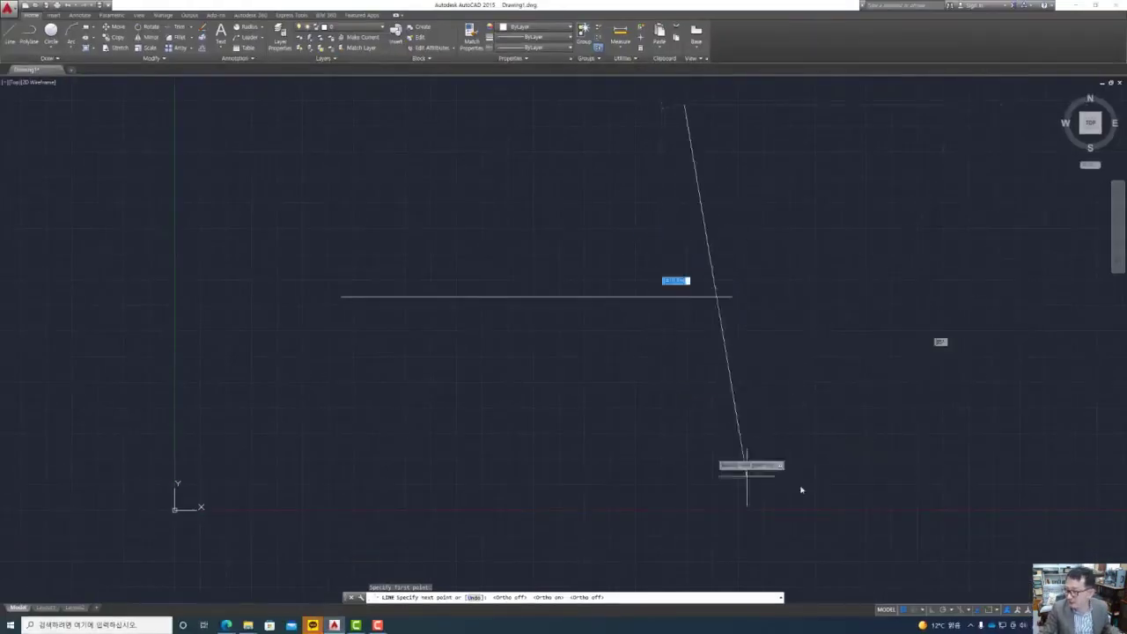
left_click(998, 611)
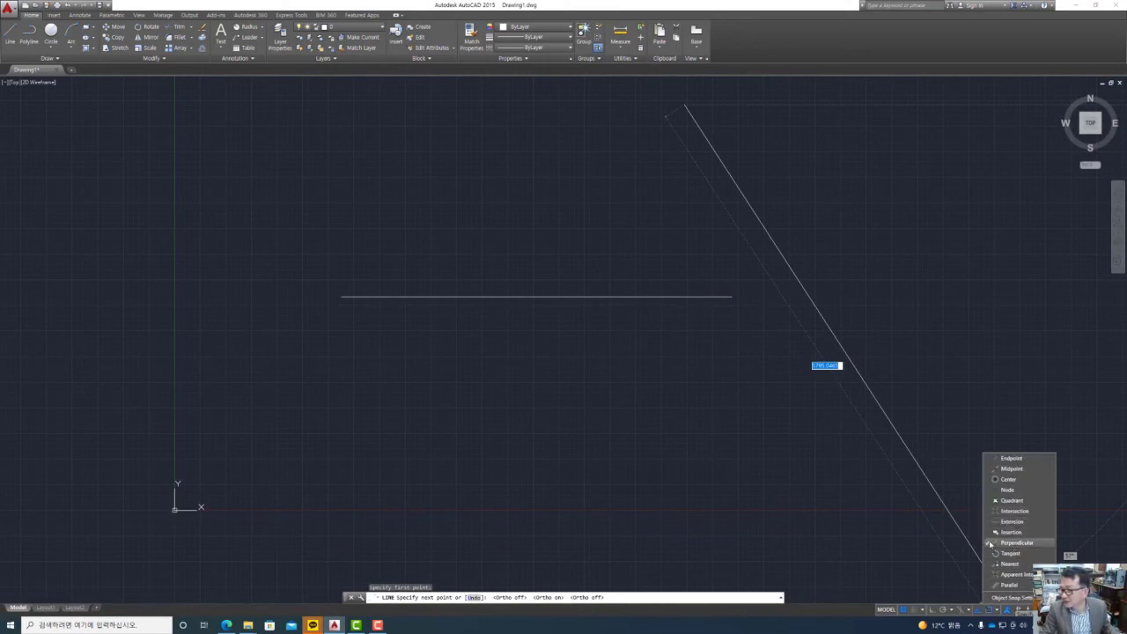
left_click(989, 543)
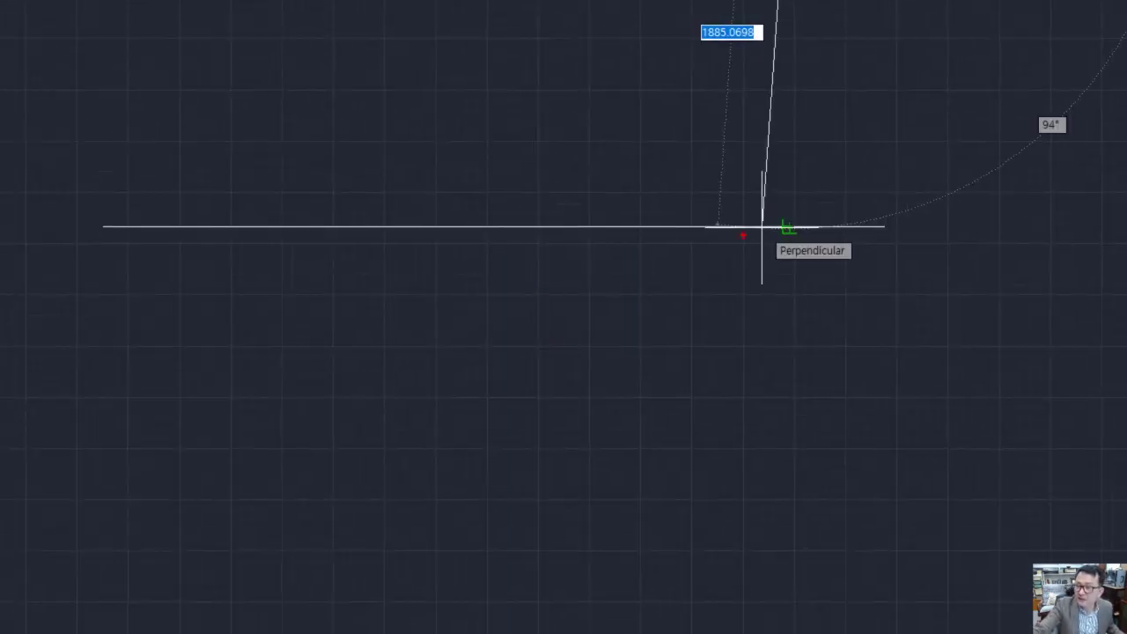
Step: End the line on the horizontal line at its Perpendicular snap point
left_click_drag(746, 234, 751, 215)
mouse_move(731, 258)
left_mouse_down()
mouse_move(761, 195)
mouse_move(740, 255)
left_mouse_up()
left_click_drag(775, 2, 778, 204)
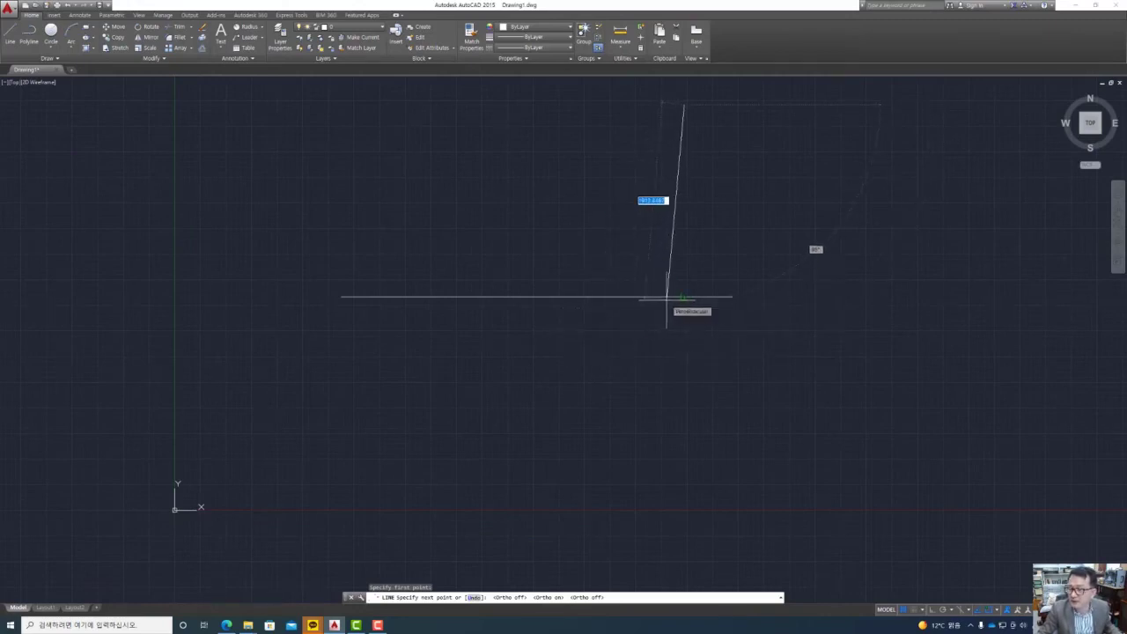
left_click(667, 298)
key("Return")
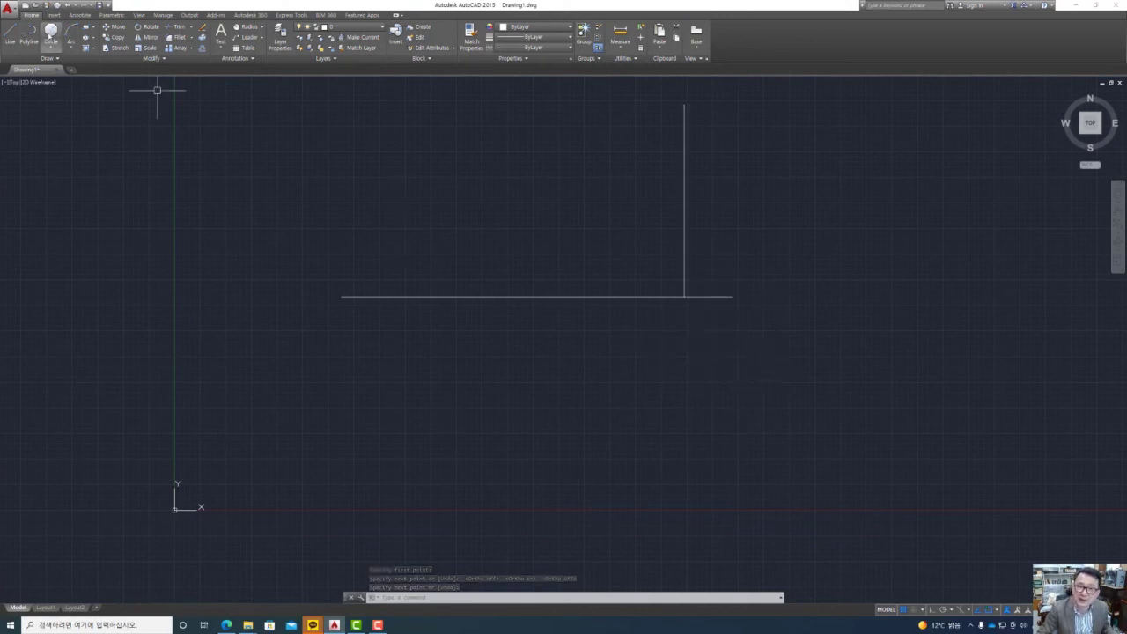
Step: Draw a small center-radius circle below the right part of the horizontal line
left_click(50, 34)
left_click(634, 392)
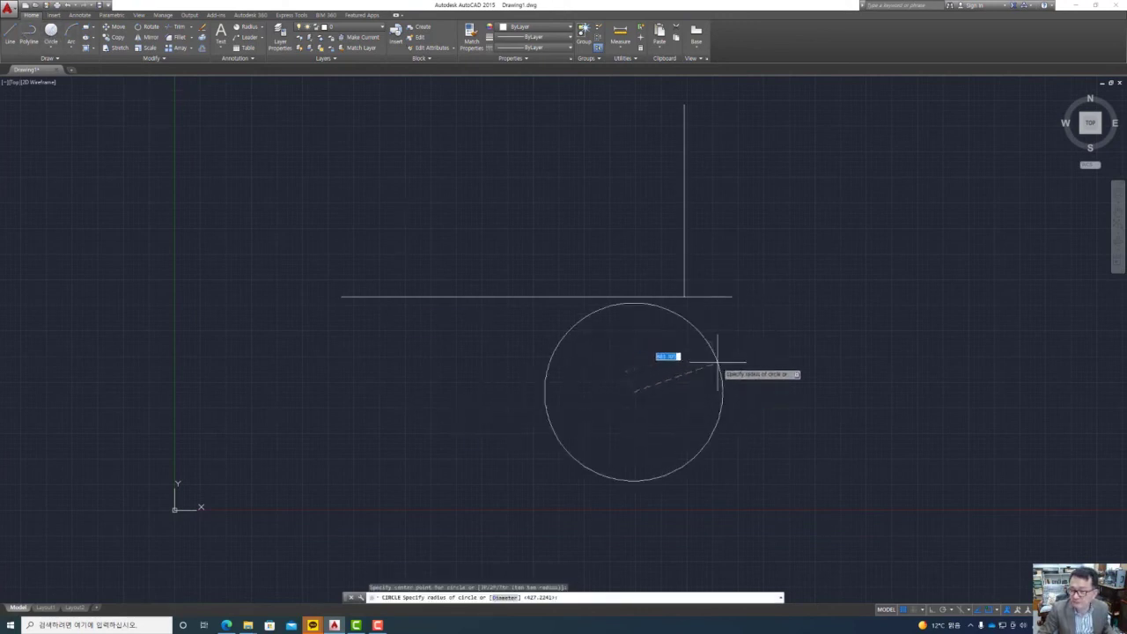
left_click(659, 352)
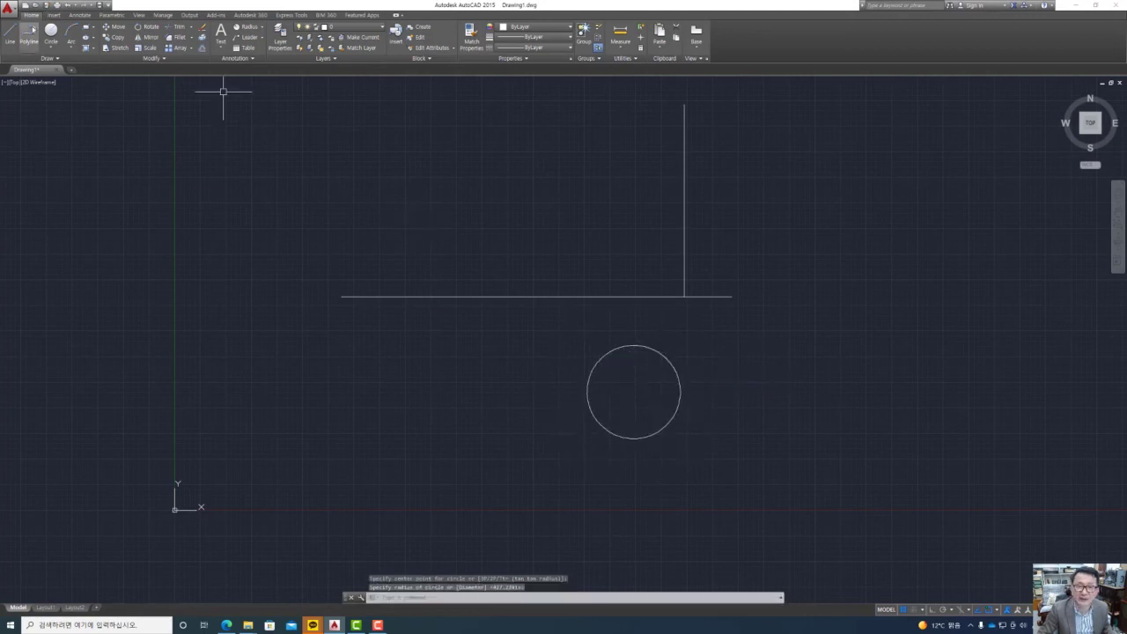
Step: Draw a line from above the horizontal line down to the circle's upper edge using the Perpendicular snap
left_click(10, 35)
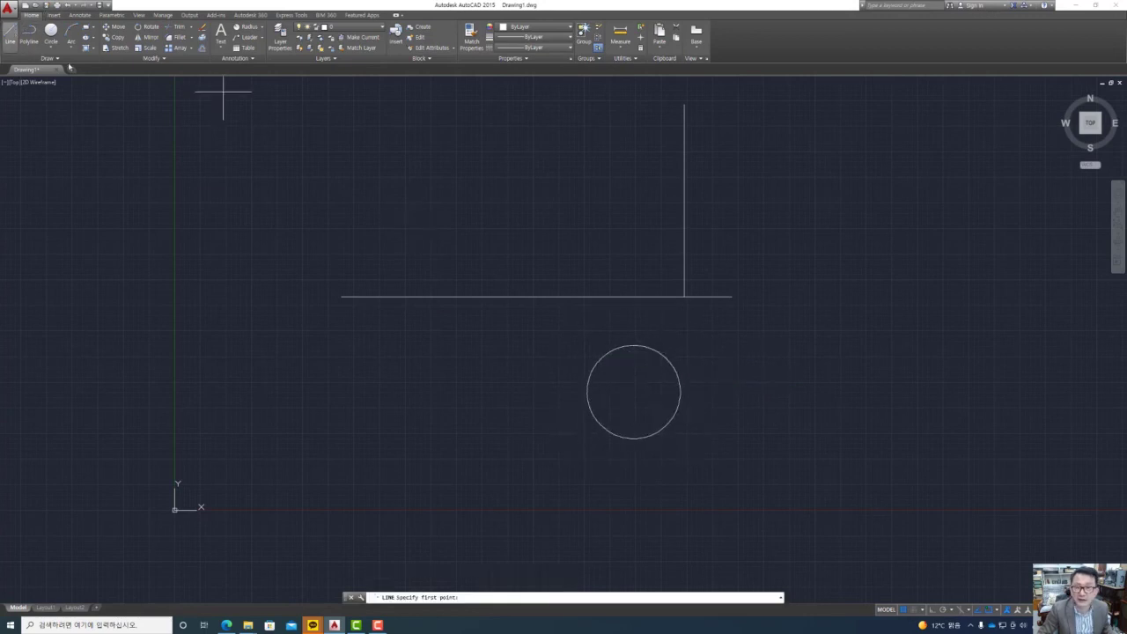
left_click(558, 128)
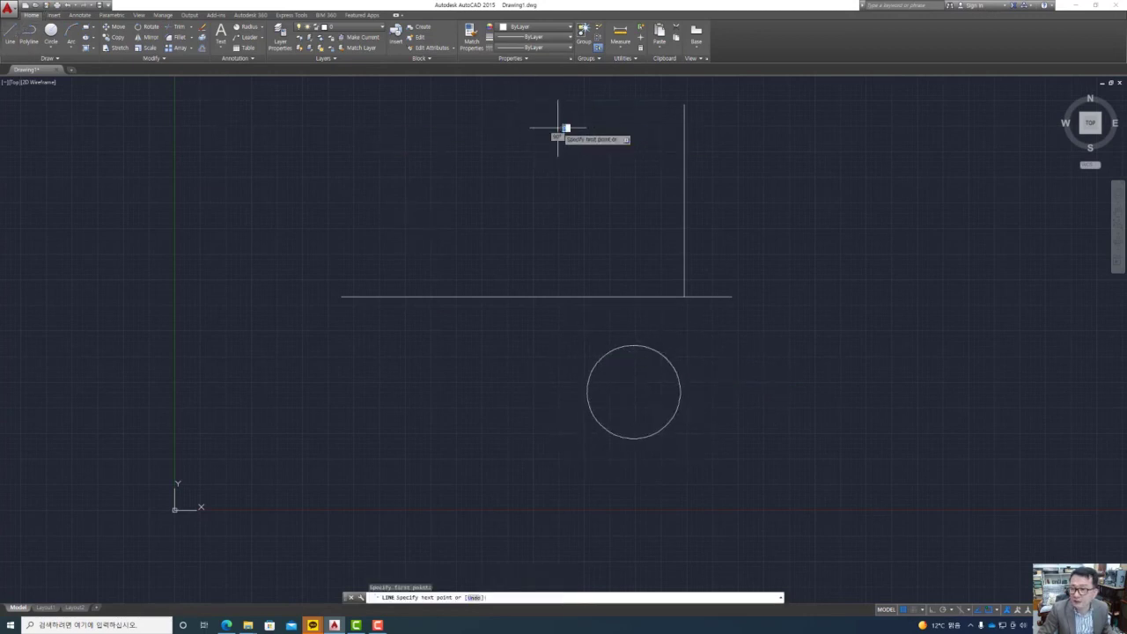
left_click(618, 335)
key("Return")
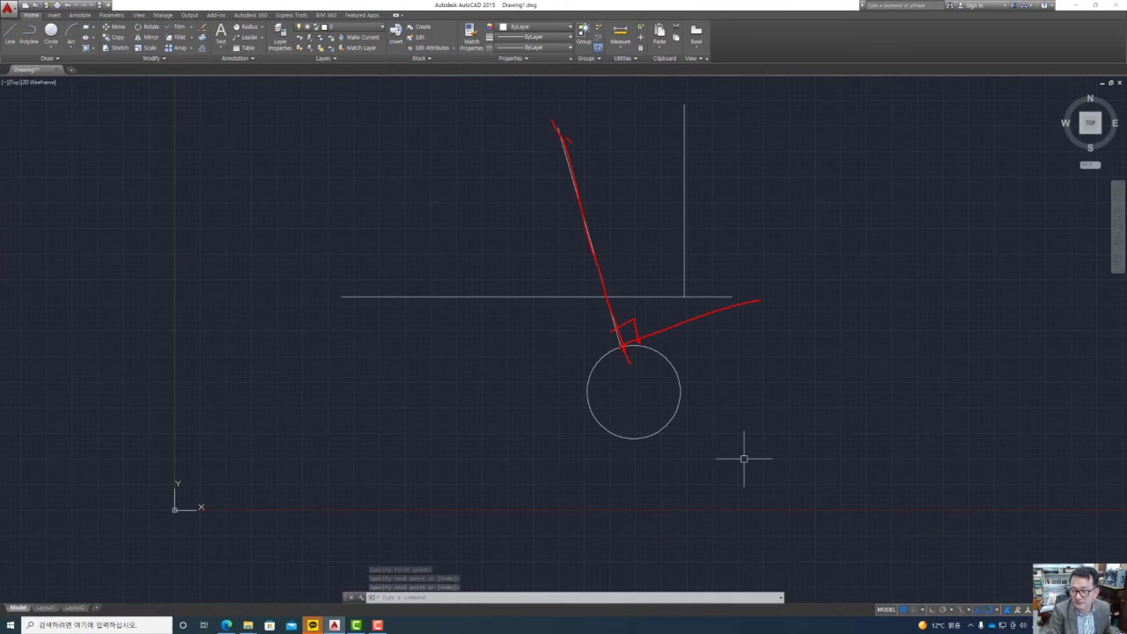
key("Escape")
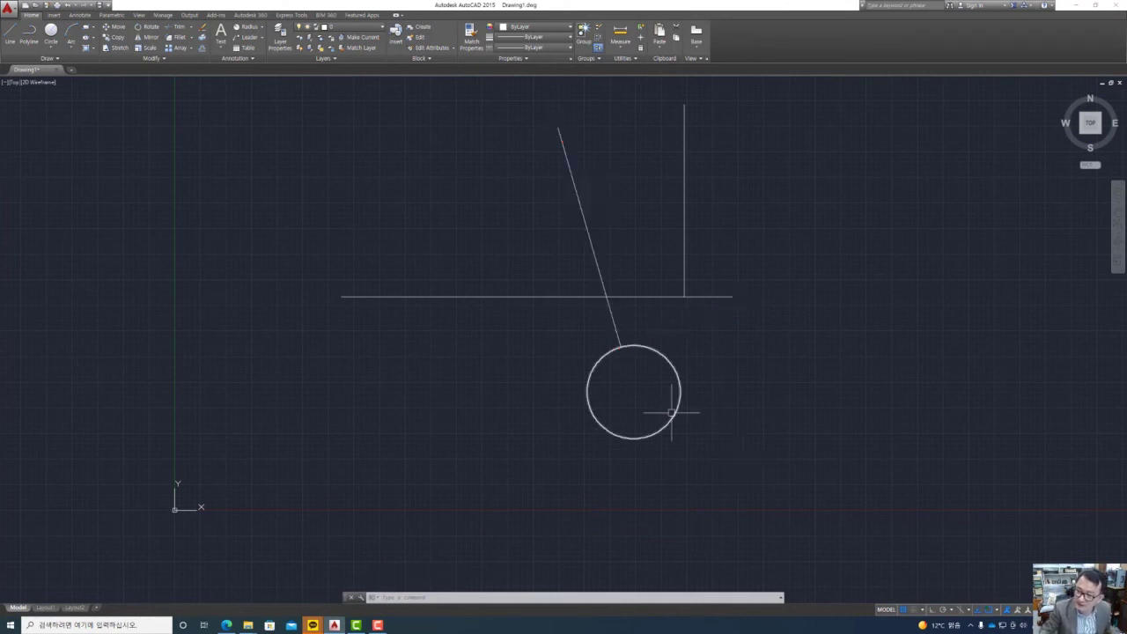
Step: Draw a line from the empty area right of the vertical line, ending perpendicular on that vertical line
left_click(11, 35)
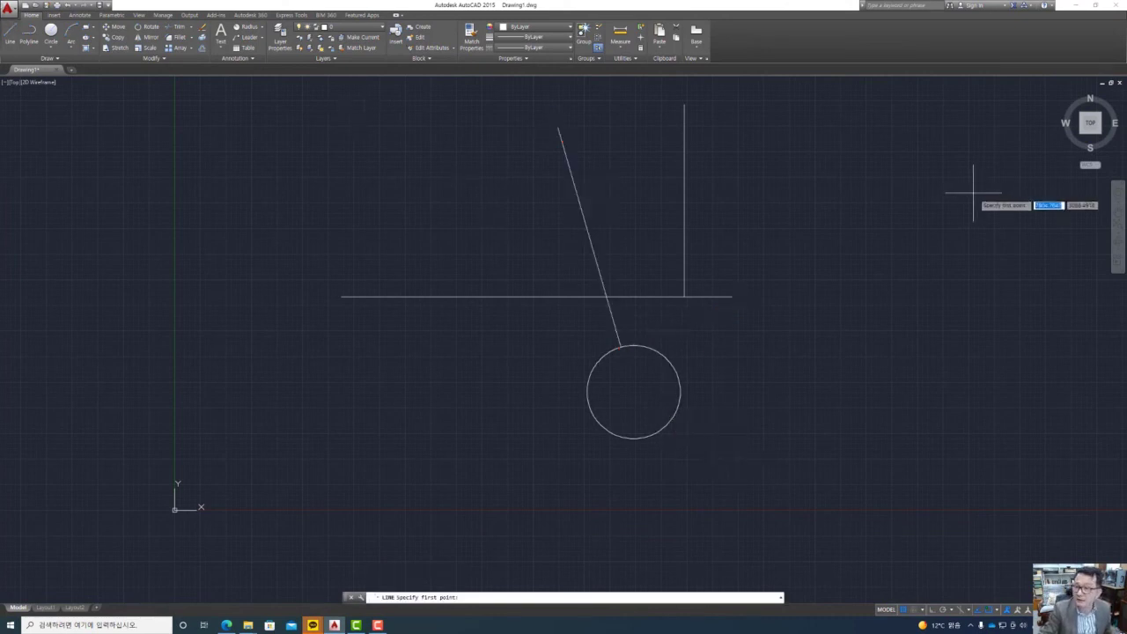
left_click(953, 206)
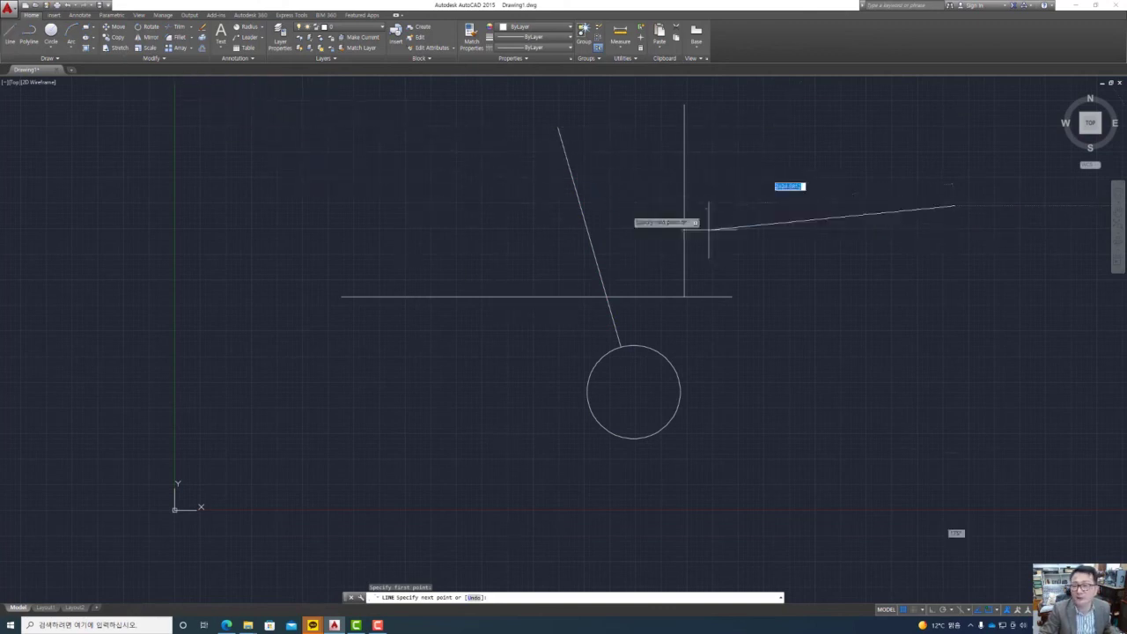
left_click(684, 142)
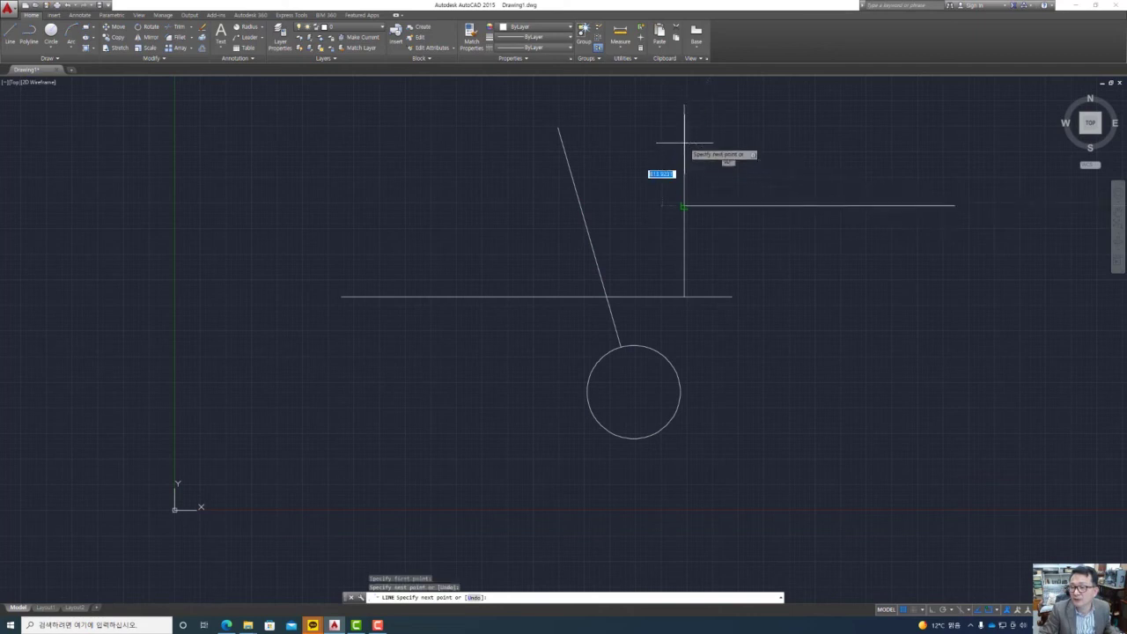
key("Return")
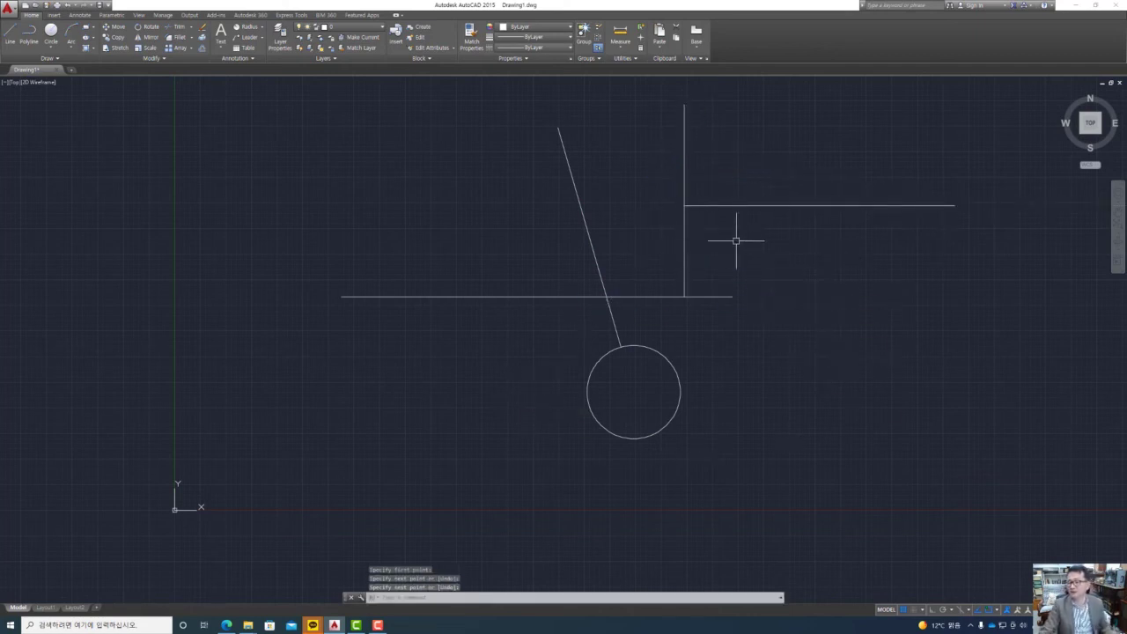
Step: Erase the four lines and the circle of the Perpendicular snap example
left_click(817, 458)
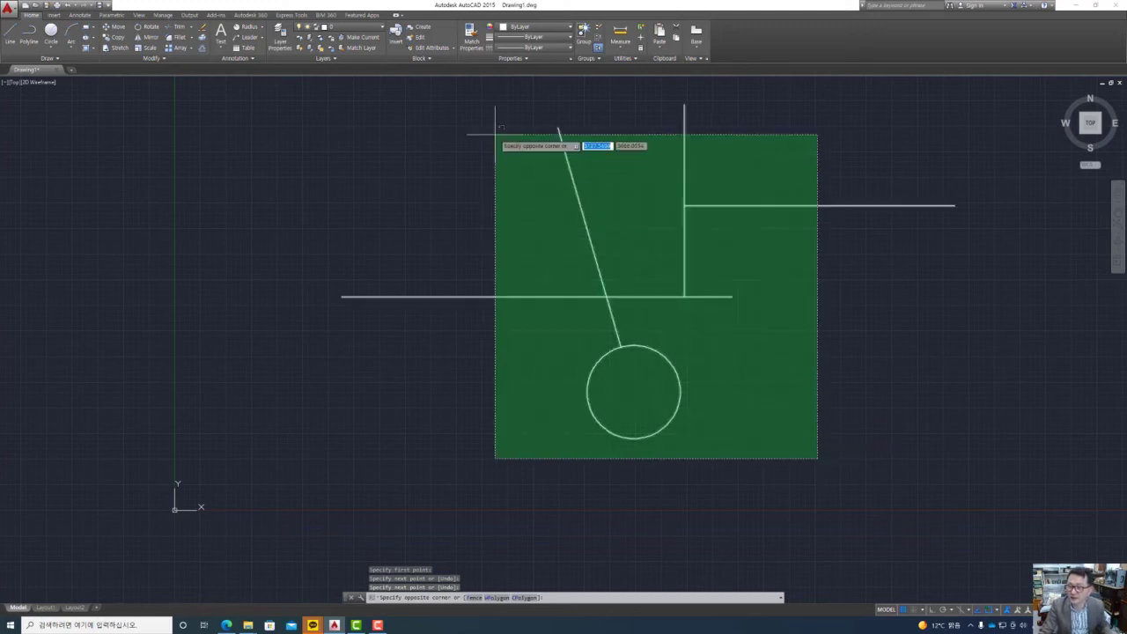
left_click(495, 134)
key("Delete")
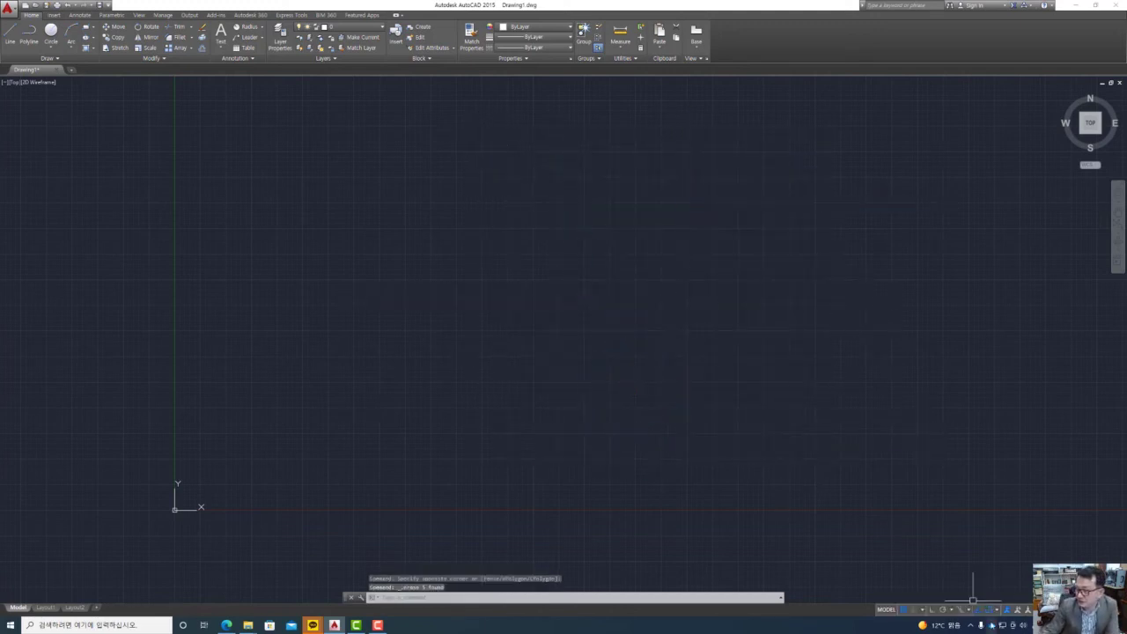
left_click(996, 609)
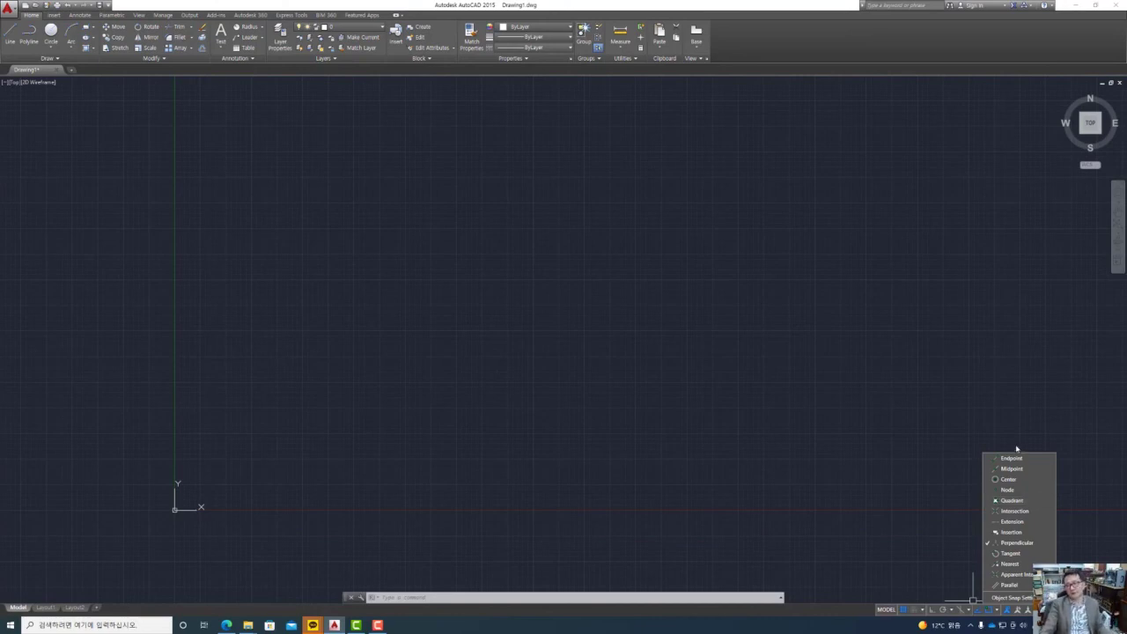
left_click(905, 408)
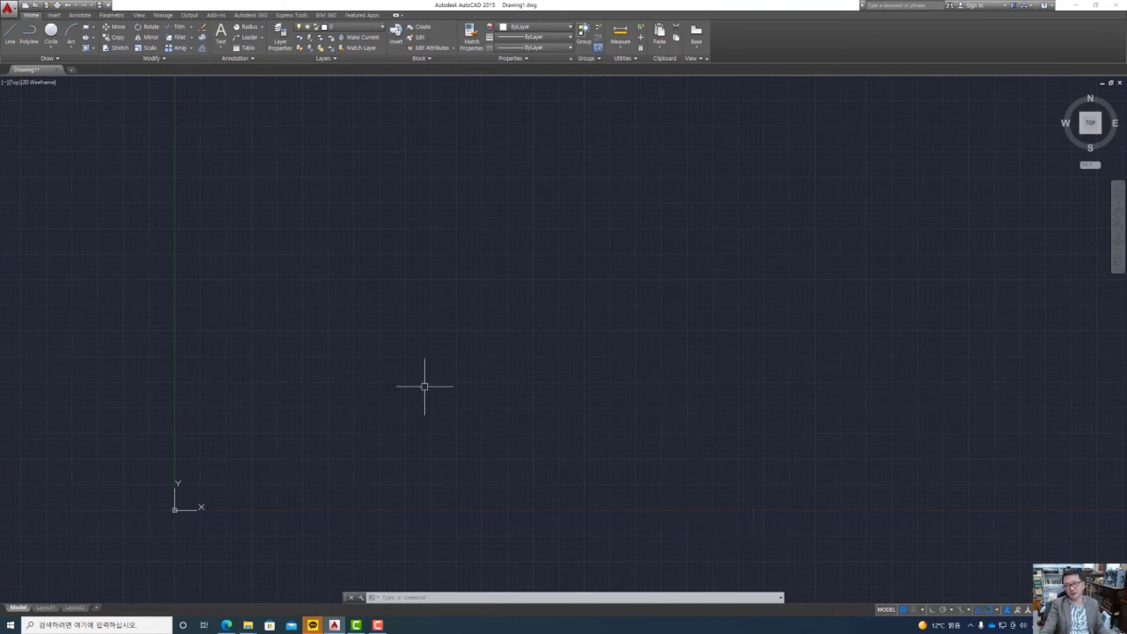